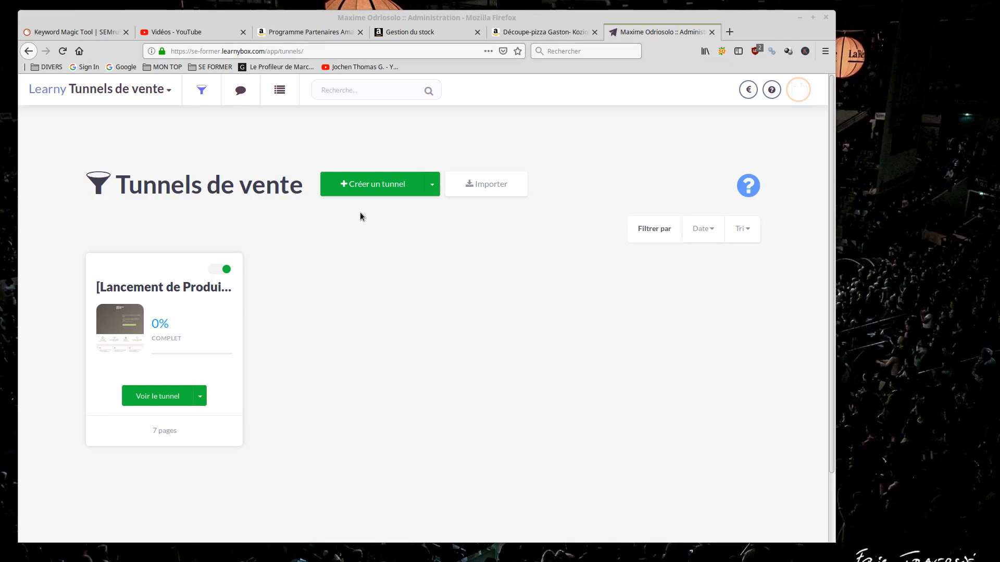
Start a new sales tunnel from the "Offre promotionnelle" model with automatic creation.
{"action": "left_click", "coordinate": [365, 185]}
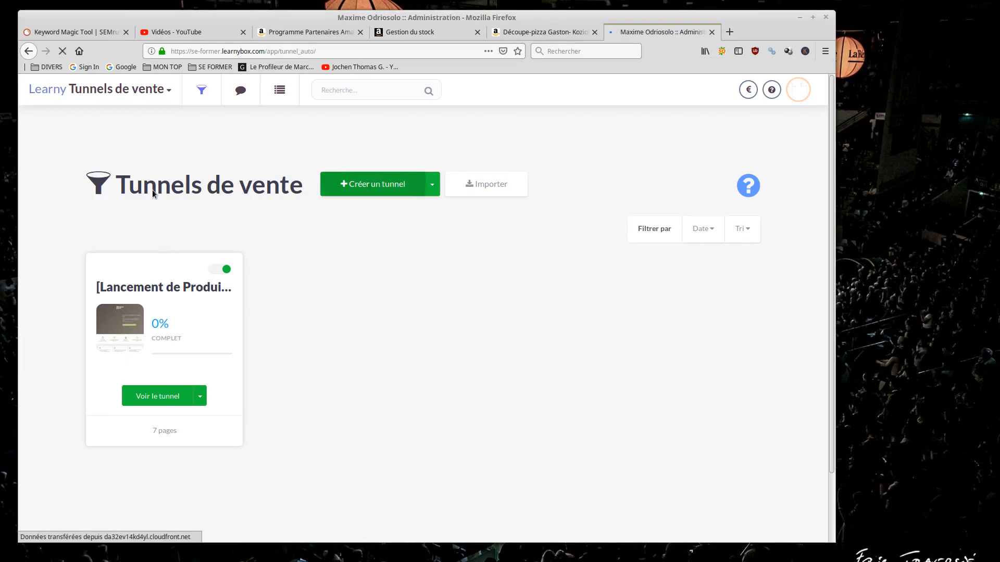
{"action": "scroll", "coordinate": [429, 213], "scroll_direction": "down", "scroll_amount": 10}
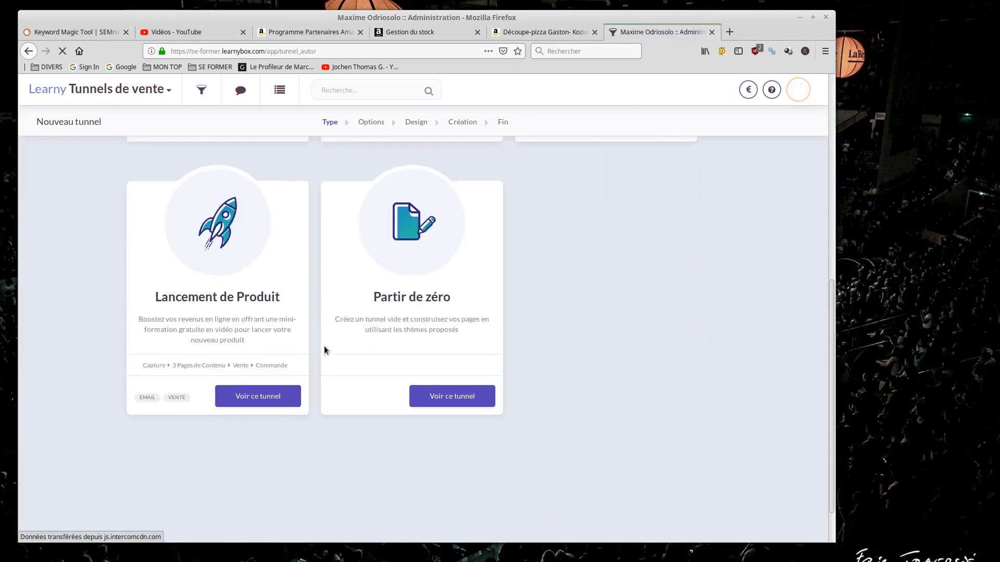
{"action": "scroll", "coordinate": [325, 344], "scroll_direction": "up", "scroll_amount": 5}
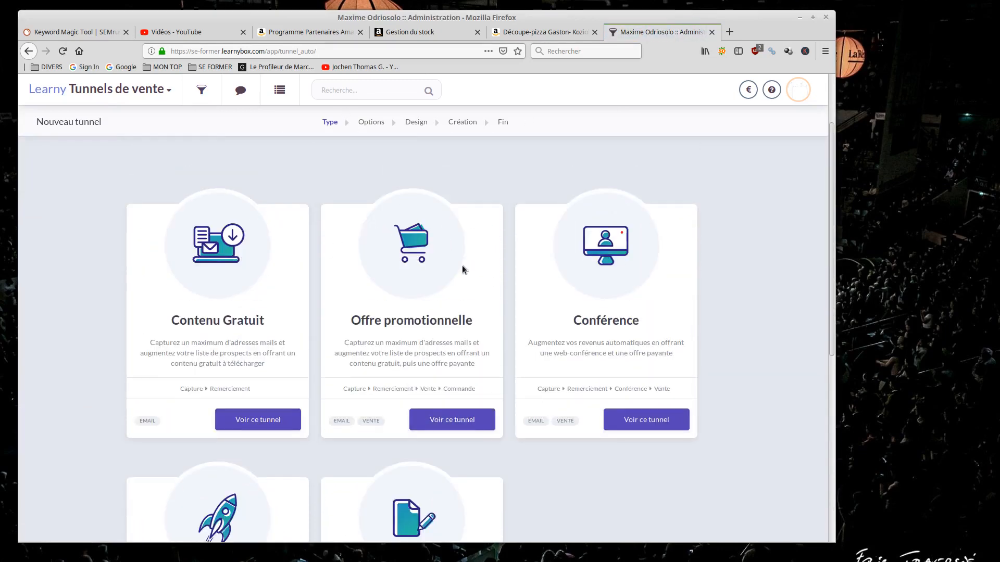
{"action": "left_click", "coordinate": [451, 421]}
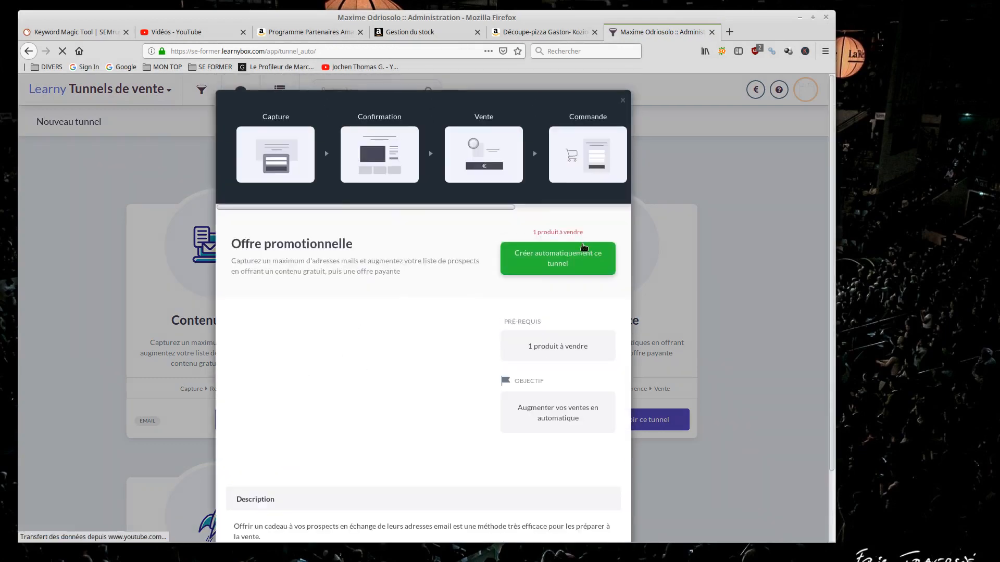
{"action": "left_click", "coordinate": [568, 260]}
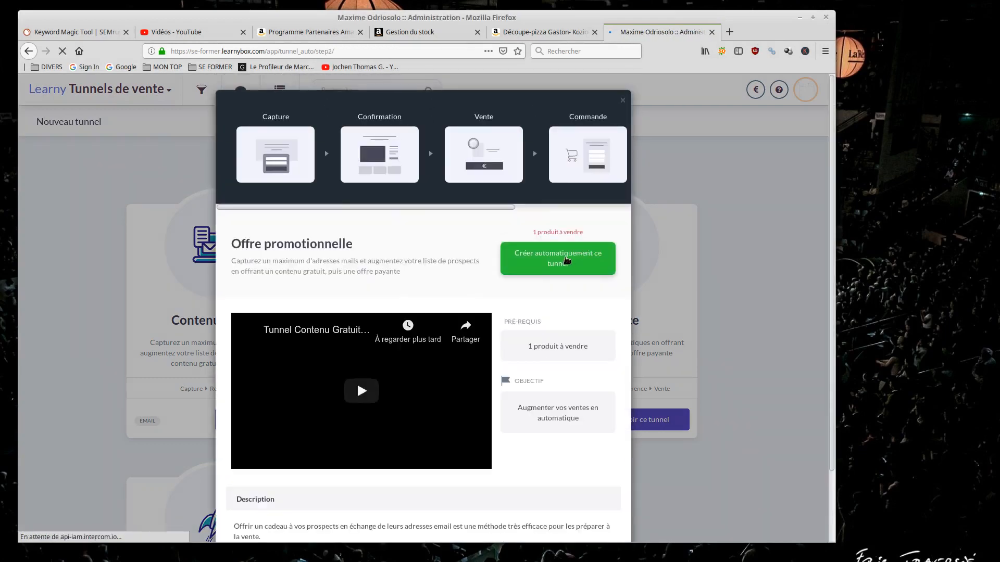
Name the product "Recettes professionnelles de pâtes à pizza" and enter "fhrtfyuj" as its description.
{"action": "scroll", "coordinate": [454, 245], "scroll_direction": "down", "scroll_amount": 3}
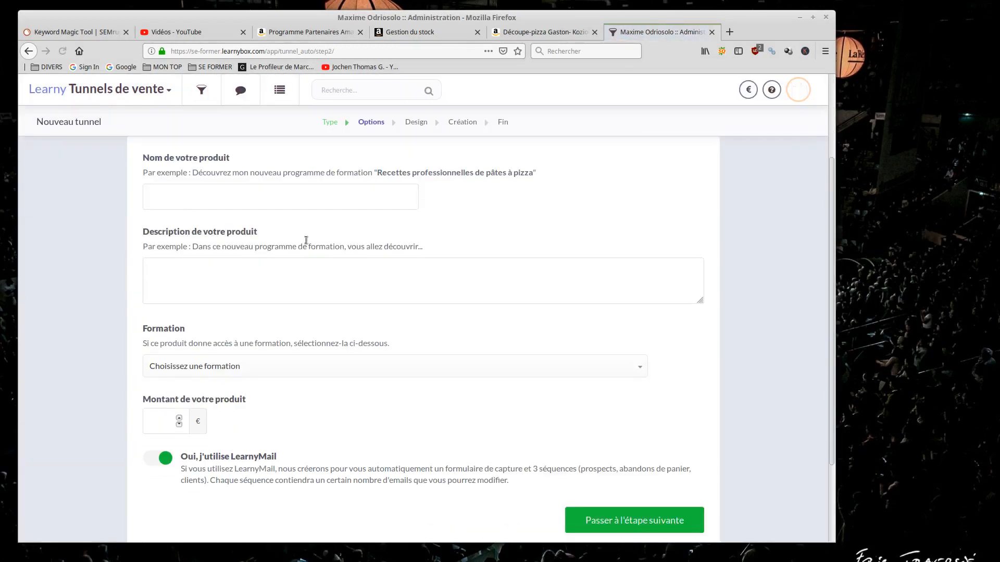
{"action": "left_click_drag", "start_coordinate": [533, 172], "coordinate": [391, 171]}
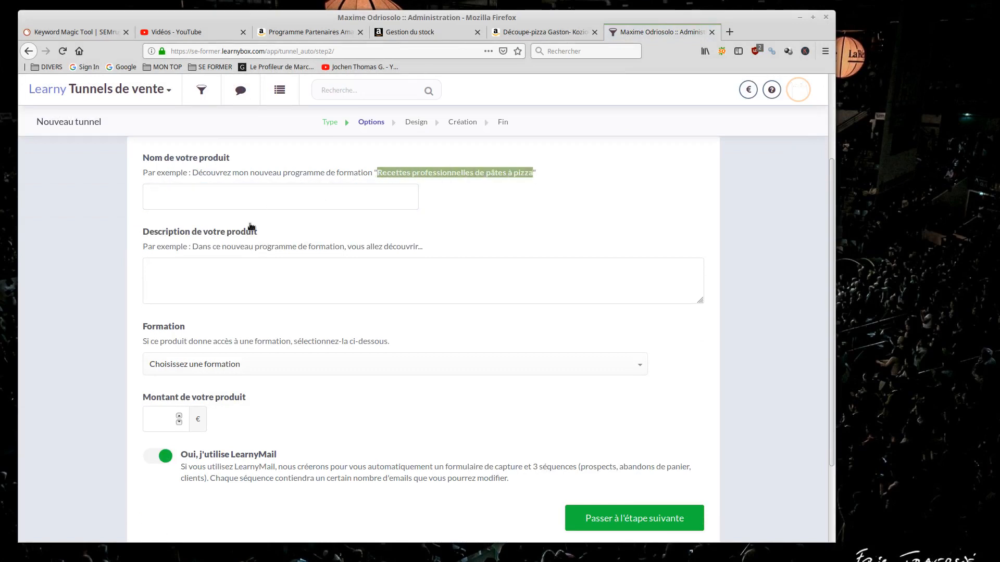
{"action": "left_click", "coordinate": [224, 193]}
{"action": "type", "text": "Recettes professionnelles de pâtes à pizza"}
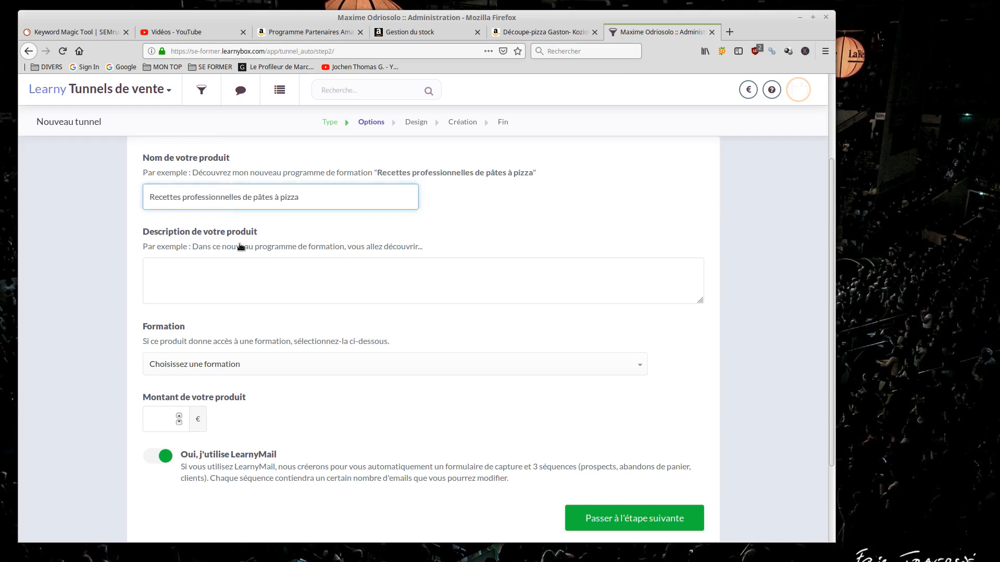
{"action": "left_click", "coordinate": [237, 270]}
{"action": "type", "text": "fhrtfyuj"}
Link the product to the "Recettes professionnelles de pâtes à pizza" course, set its price to 1 €, and proceed to the design stage.
{"action": "left_click", "coordinate": [252, 373]}
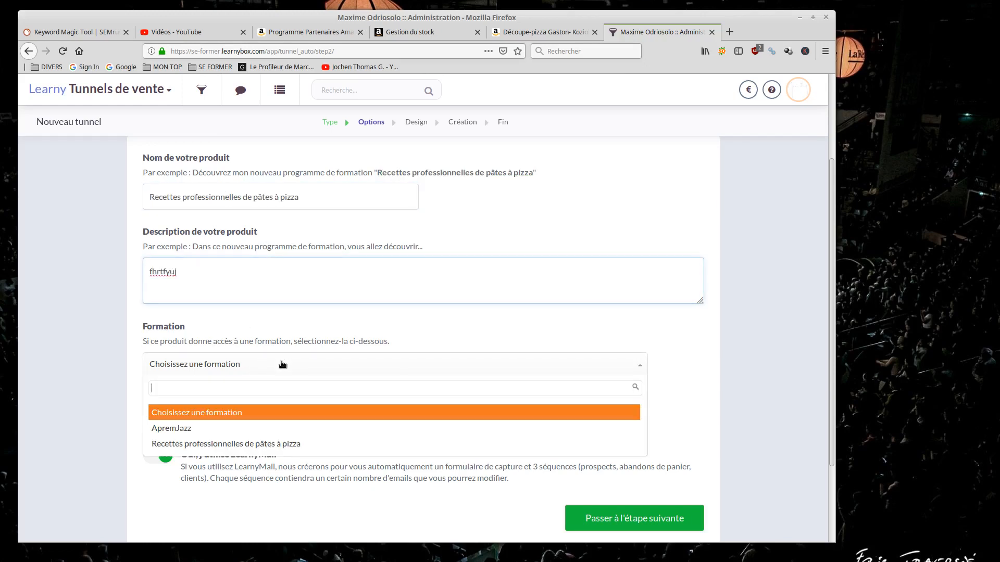
{"action": "left_click", "coordinate": [245, 445]}
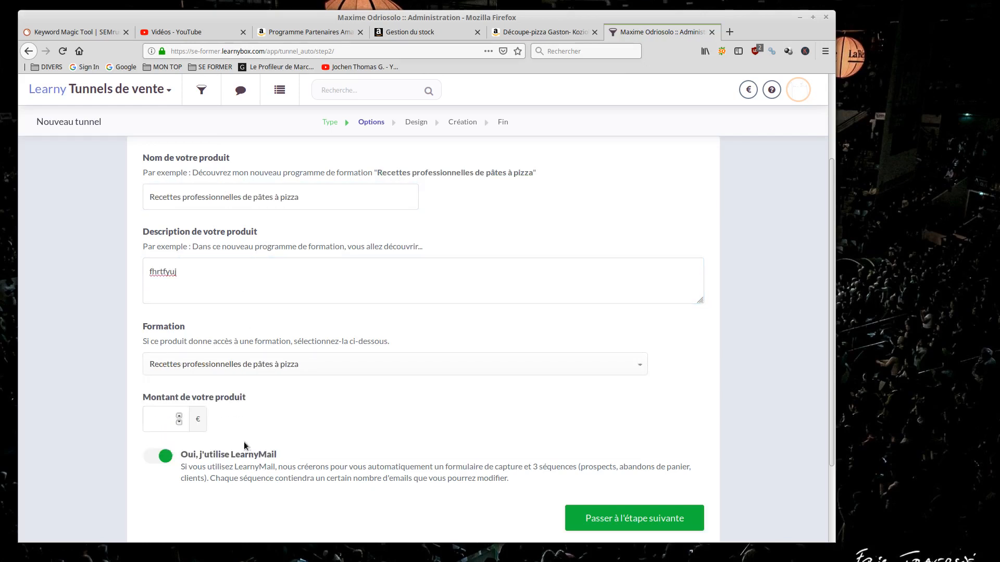
{"action": "left_click", "coordinate": [161, 419]}
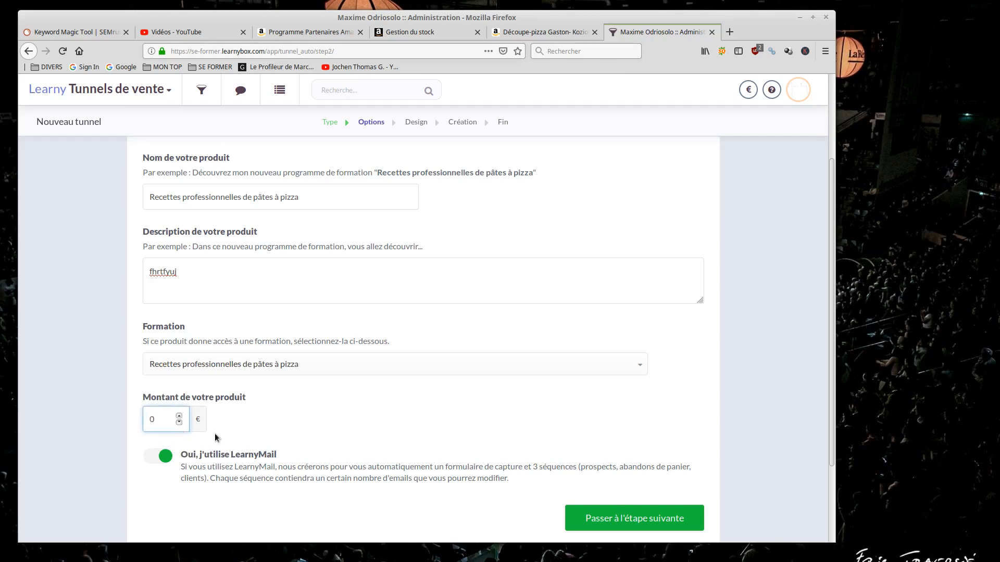
{"action": "scroll", "coordinate": [263, 408], "scroll_direction": "down", "scroll_amount": 3}
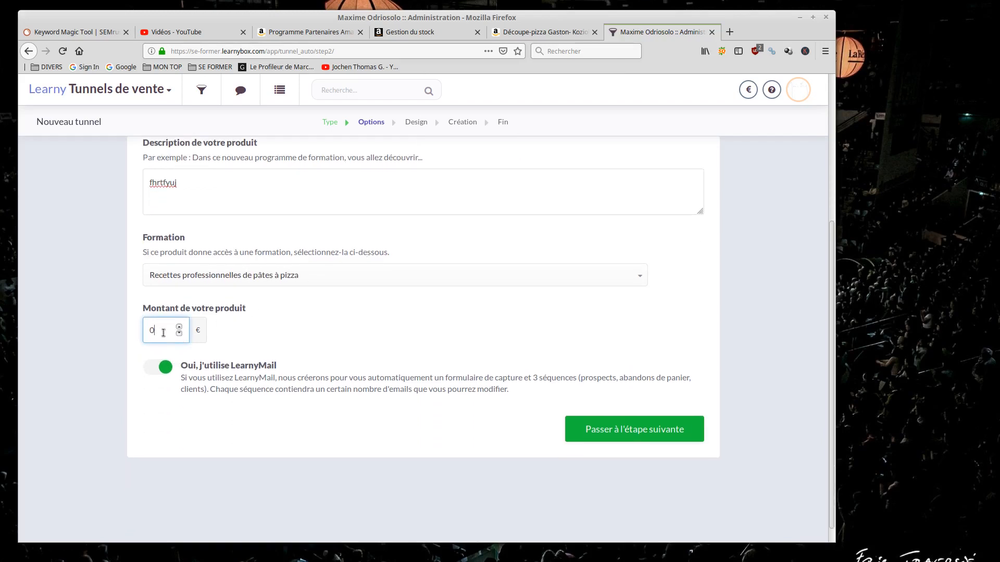
{"action": "left_click", "coordinate": [180, 326]}
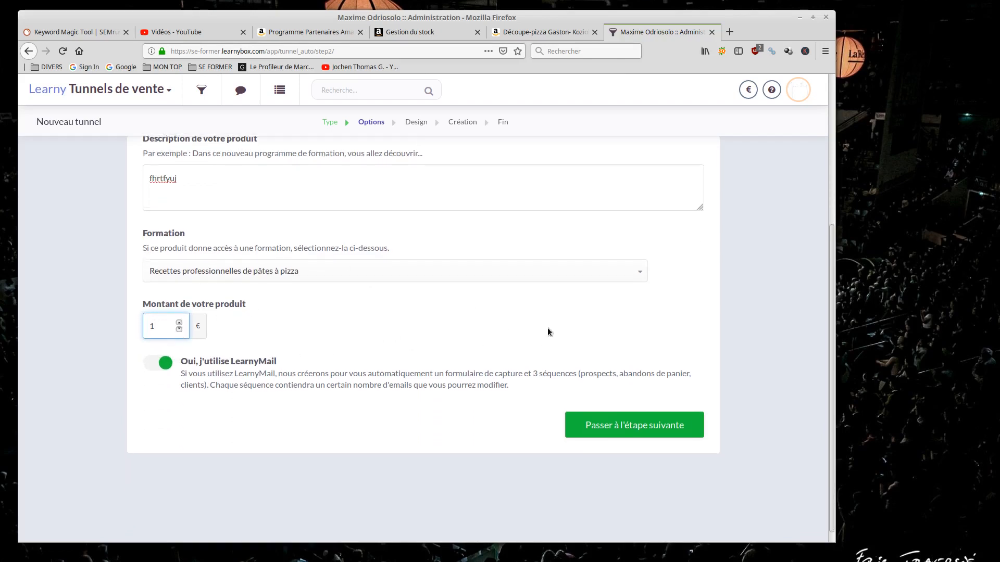
{"action": "scroll", "coordinate": [415, 337], "scroll_direction": "down", "scroll_amount": 1}
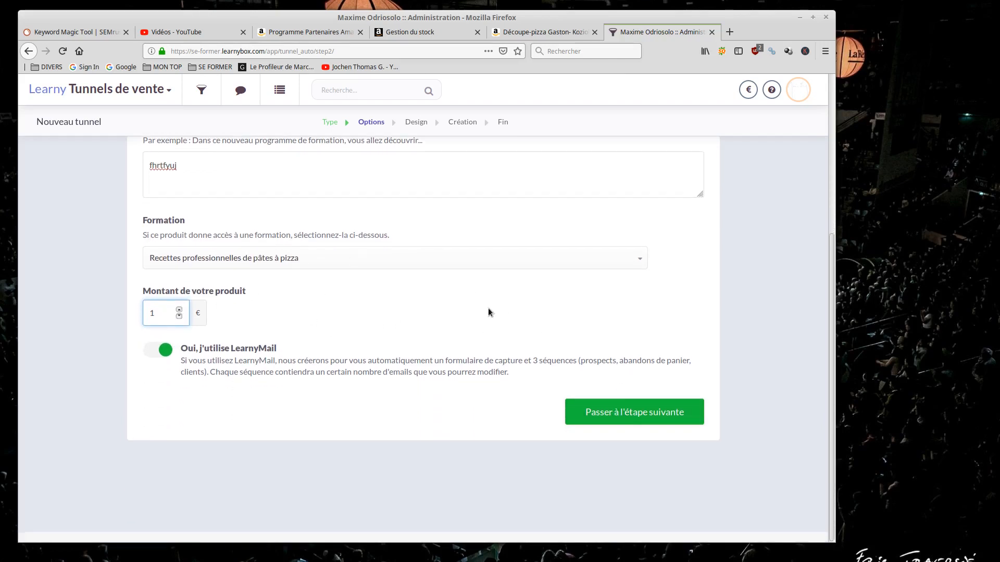
{"action": "scroll", "coordinate": [370, 283], "scroll_direction": "up", "scroll_amount": 5}
{"action": "scroll", "coordinate": [452, 341], "scroll_direction": "down", "scroll_amount": 3}
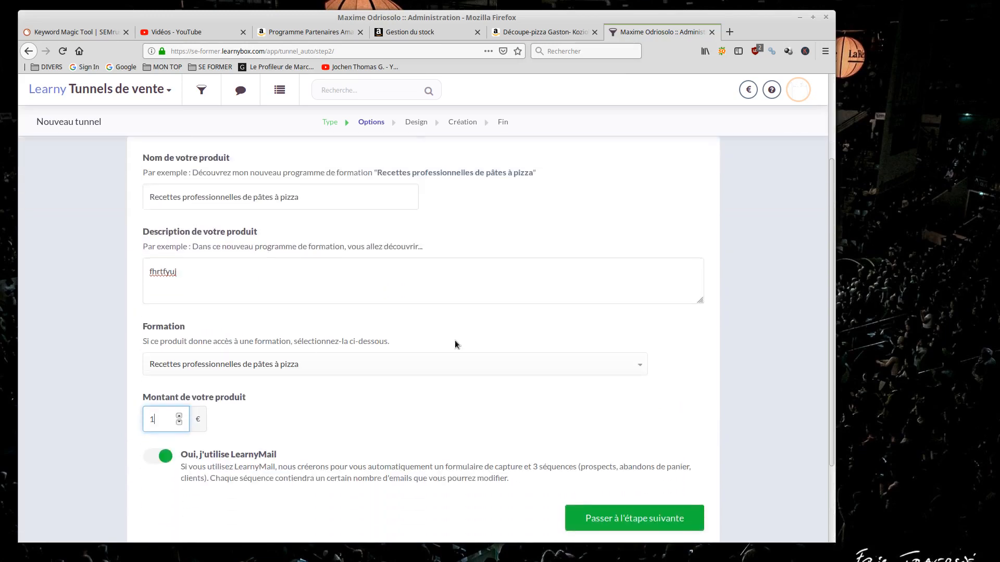
{"action": "scroll", "coordinate": [454, 344], "scroll_direction": "down", "scroll_amount": 3}
{"action": "left_click", "coordinate": [599, 432]}
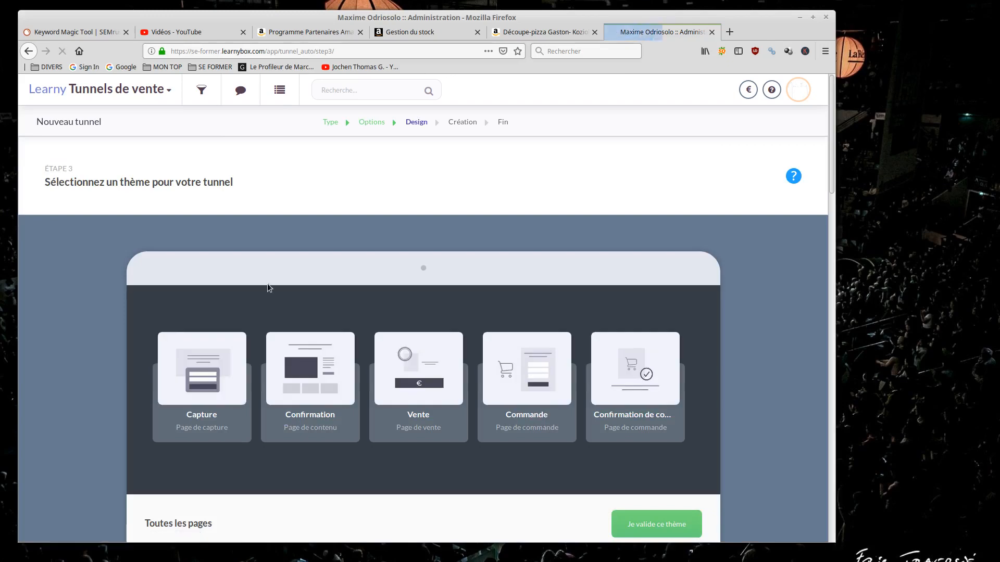
Examine the tunnel's page types, from capture to order confirmation, and the designs offered under Thème 1.
{"action": "scroll", "coordinate": [379, 299], "scroll_direction": "down", "scroll_amount": 4}
{"action": "scroll", "coordinate": [374, 300], "scroll_direction": "up", "scroll_amount": 4}
{"action": "scroll", "coordinate": [458, 306], "scroll_direction": "down", "scroll_amount": 6}
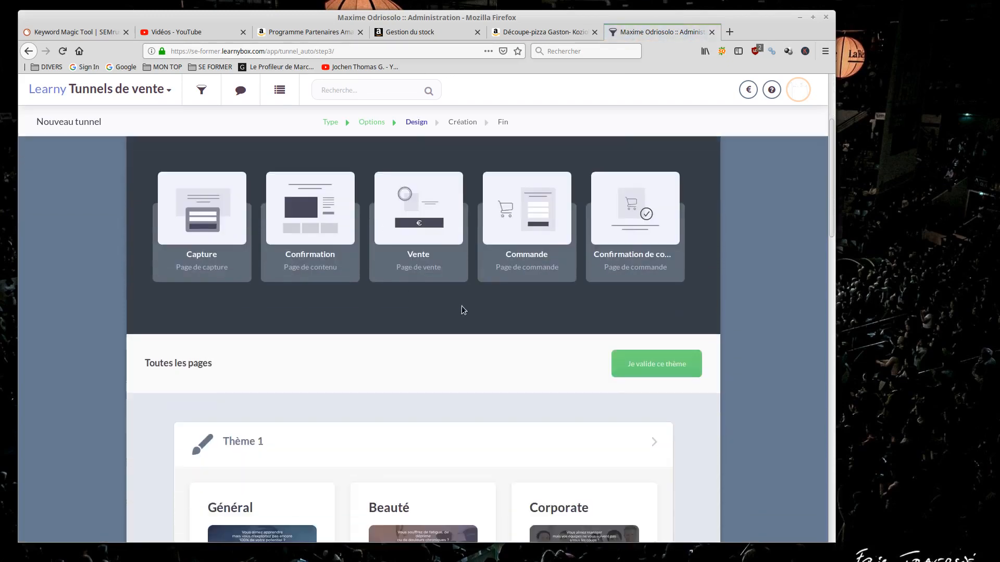
{"action": "scroll", "coordinate": [464, 310], "scroll_direction": "down", "scroll_amount": 1}
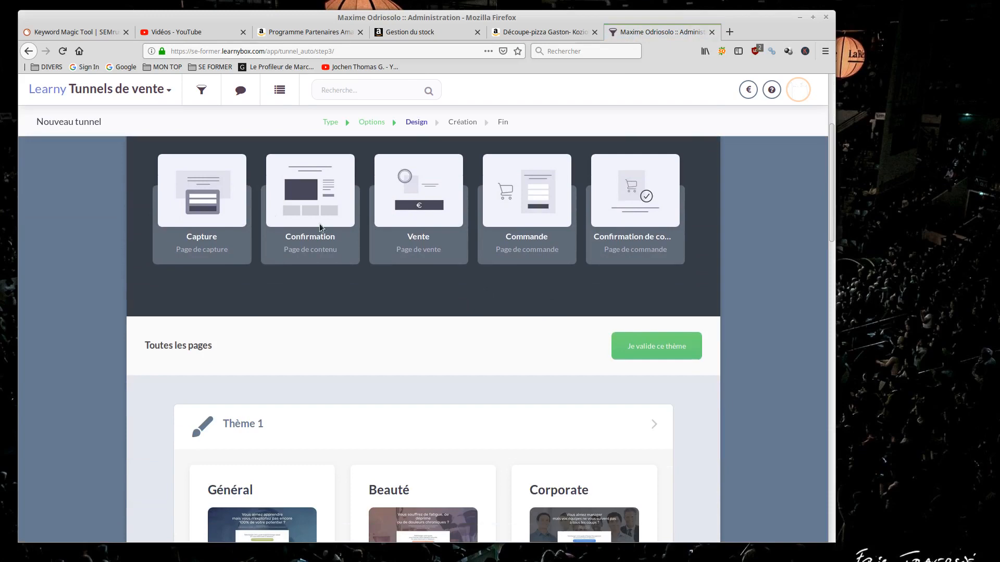
{"action": "scroll", "coordinate": [571, 250], "scroll_direction": "up", "scroll_amount": 4}
{"action": "scroll", "coordinate": [201, 266], "scroll_direction": "down", "scroll_amount": 2}
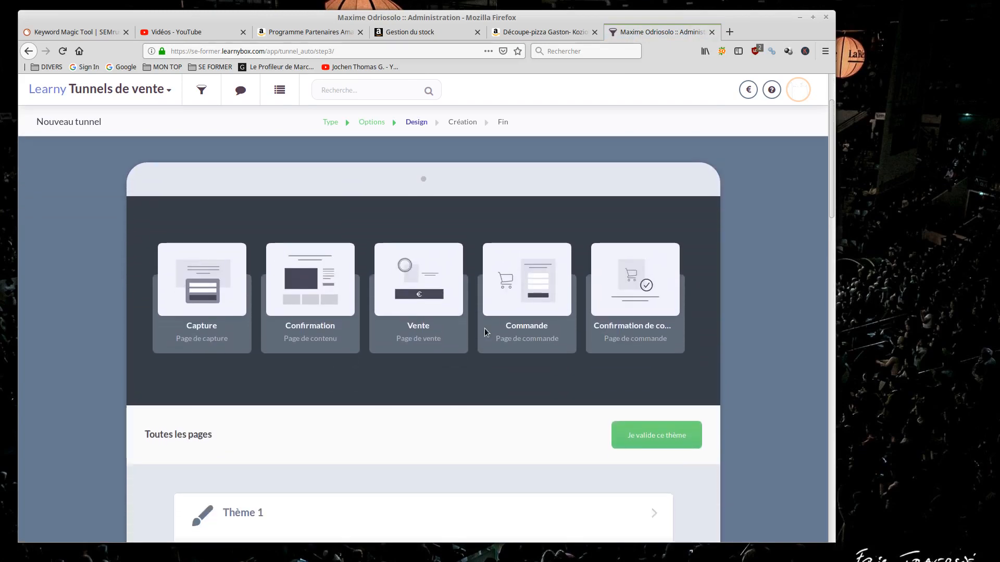
{"action": "scroll", "coordinate": [346, 338], "scroll_direction": "down", "scroll_amount": 3}
{"action": "scroll", "coordinate": [343, 390], "scroll_direction": "down", "scroll_amount": 3}
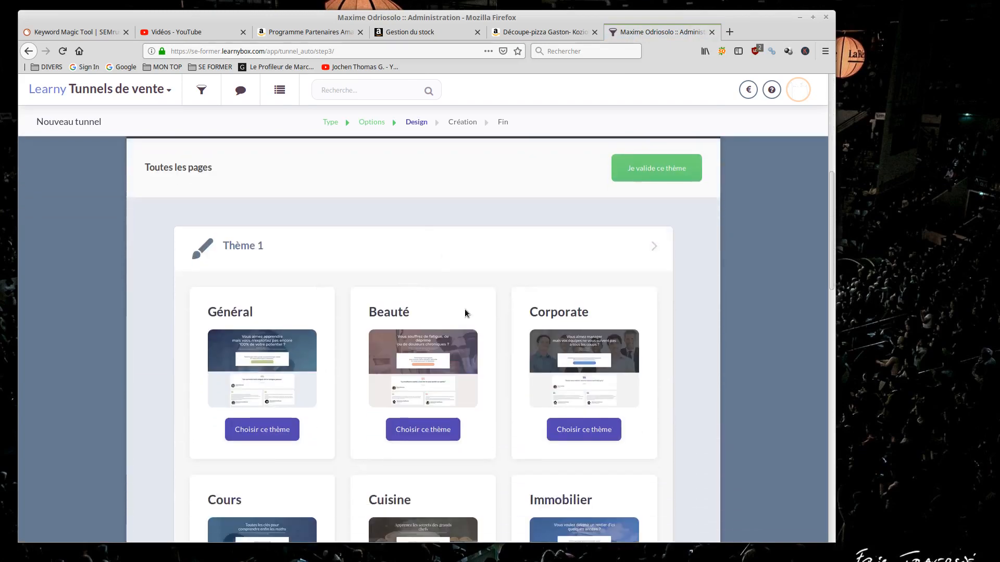
{"action": "scroll", "coordinate": [465, 308], "scroll_direction": "up", "scroll_amount": 5}
{"action": "scroll", "coordinate": [286, 351], "scroll_direction": "down", "scroll_amount": 2}
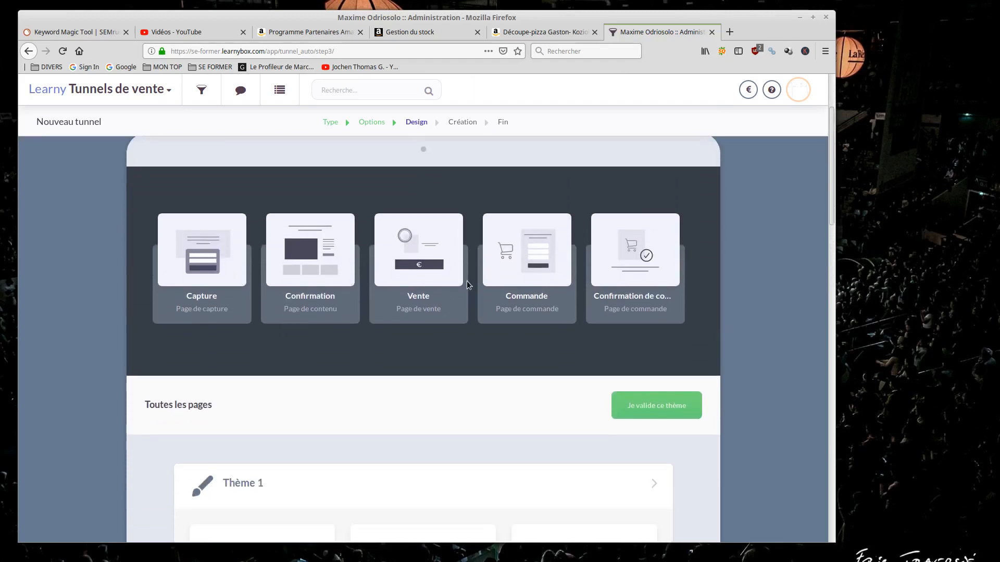
{"action": "scroll", "coordinate": [417, 271], "scroll_direction": "down", "scroll_amount": 2}
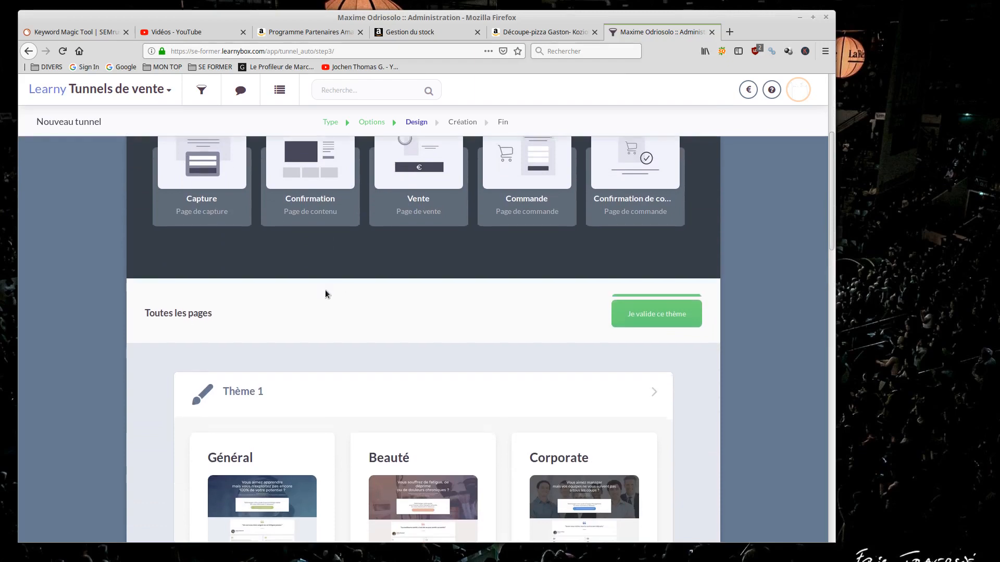
Choose the Cuisine design of Thème 1 for all the tunnel's pages and validate it.
{"action": "scroll", "coordinate": [354, 323], "scroll_direction": "down", "scroll_amount": 6}
{"action": "left_click", "coordinate": [417, 439]}
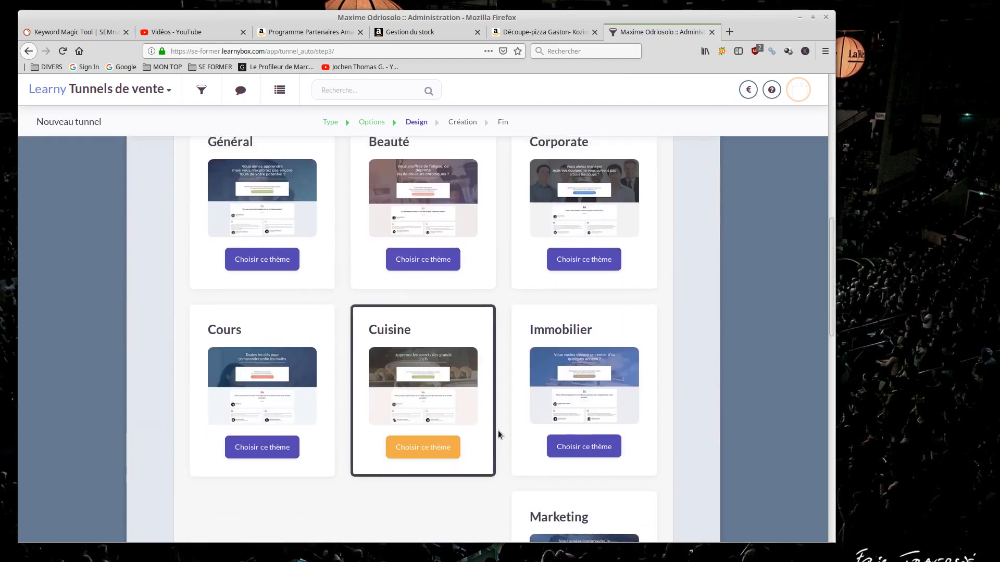
{"action": "left_click", "coordinate": [673, 427]}
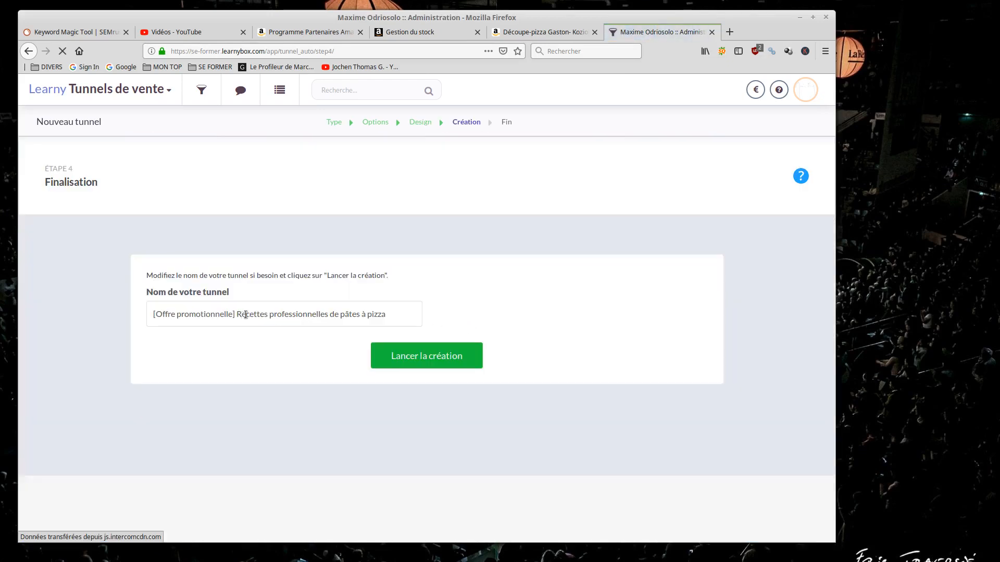
Launch the tunnel's creation under the name "[Offre promotionnelle] Recettes professionnelles de pâtes à pizza" and continue to its overview.
{"action": "left_click_drag", "start_coordinate": [157, 315], "coordinate": [415, 319]}
{"action": "left_click", "coordinate": [419, 322]}
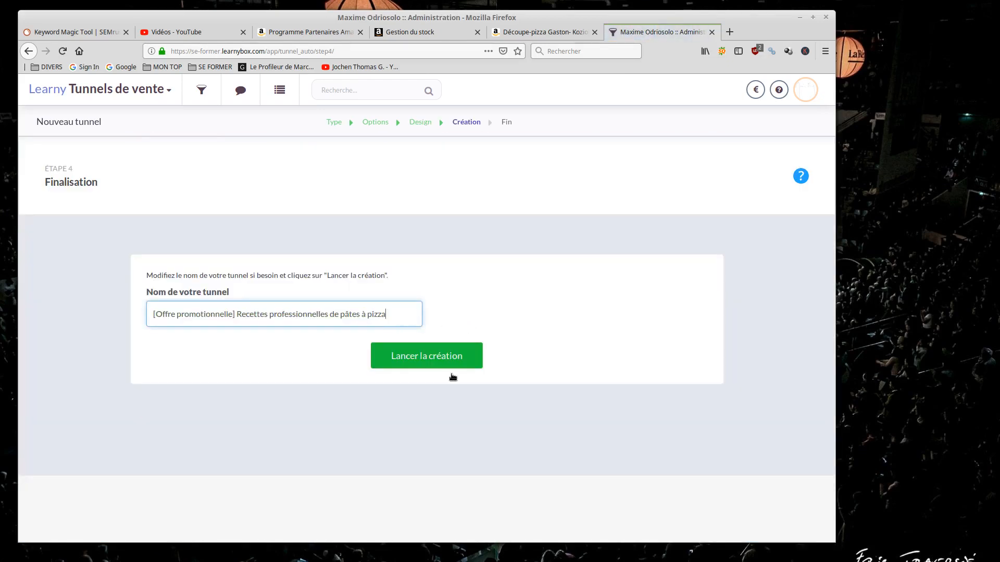
{"action": "left_click", "coordinate": [461, 365]}
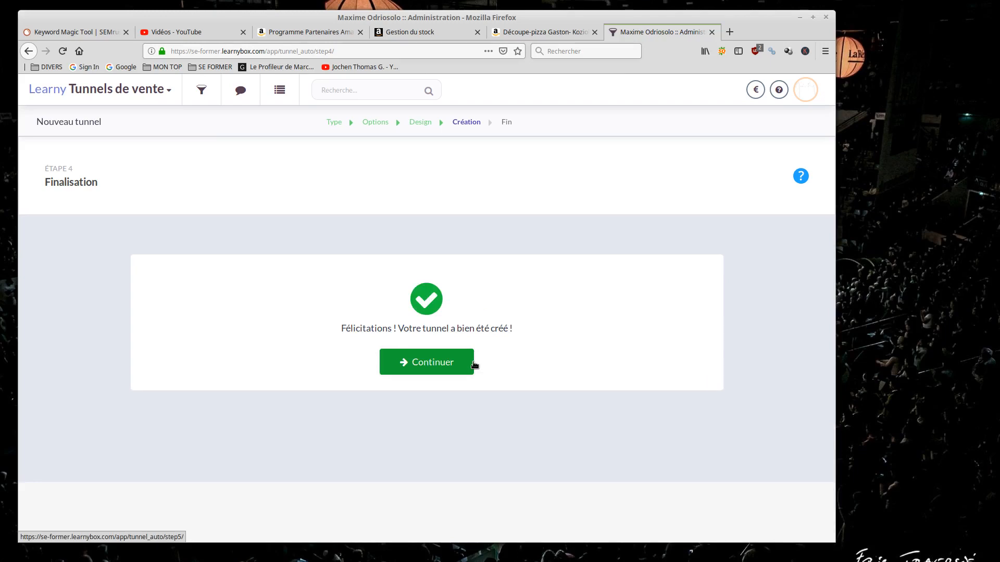
{"action": "left_click", "coordinate": [464, 364]}
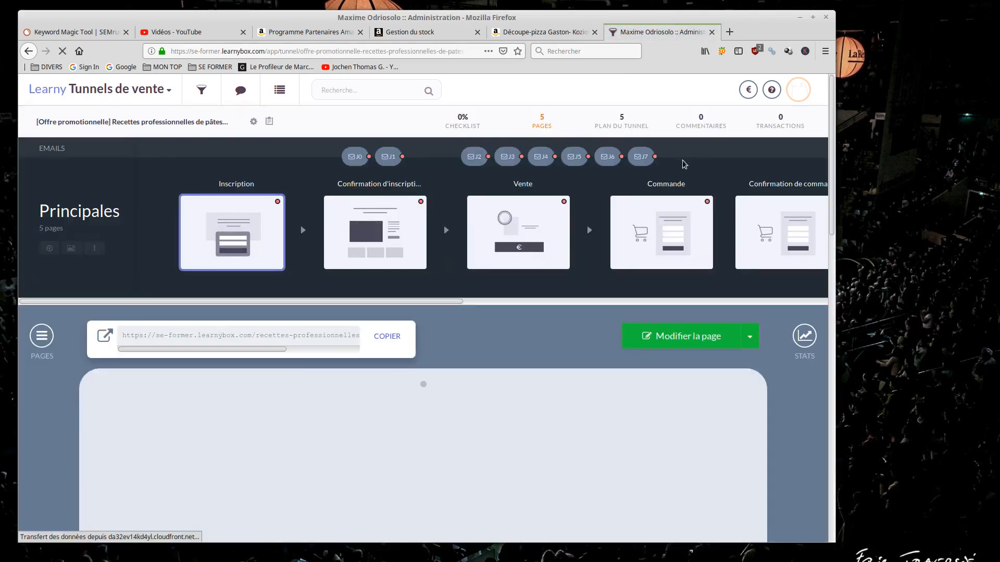
Examine the tunnel's scheduled emails and the Inscription page's preview, capture popup and prospect email sequence.
{"action": "mouse_move", "coordinate": [611, 160]}
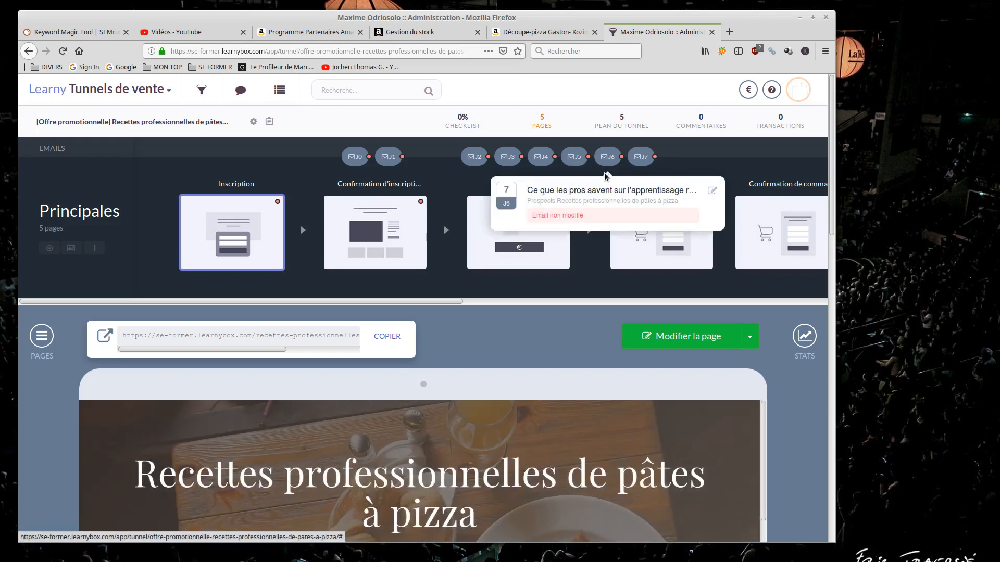
{"action": "scroll", "coordinate": [566, 203], "scroll_direction": "down", "scroll_amount": 7}
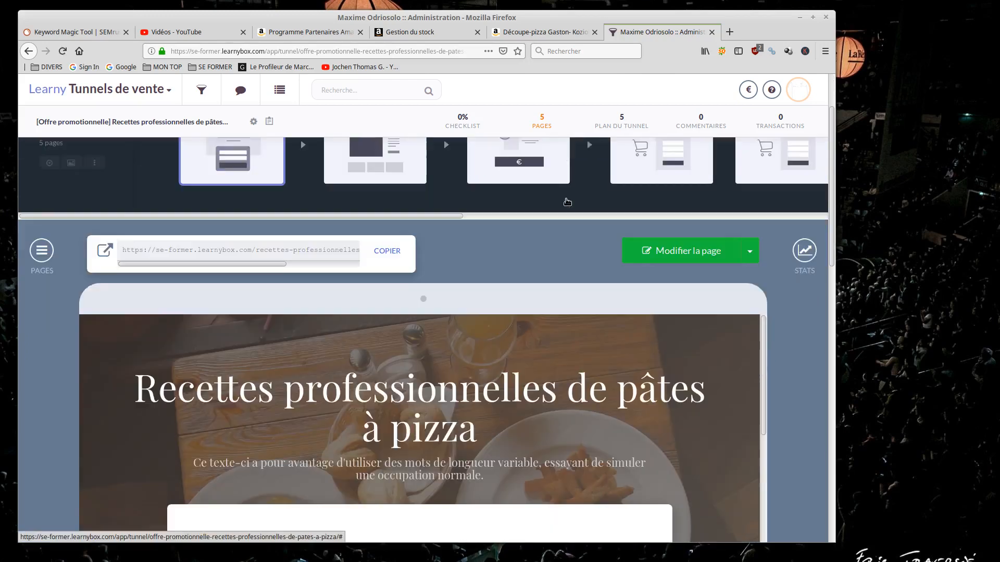
{"action": "scroll", "coordinate": [566, 203], "scroll_direction": "down", "scroll_amount": 2}
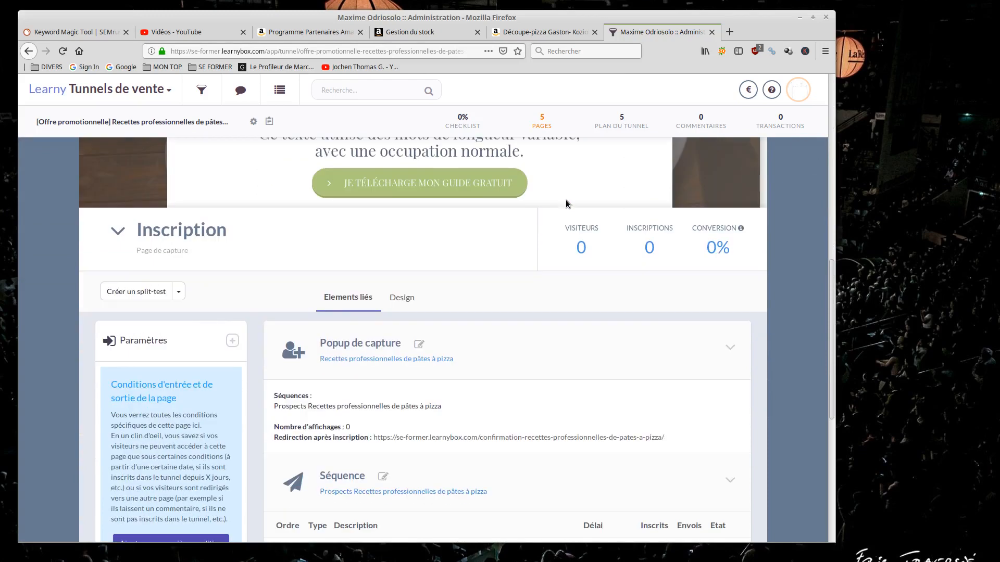
{"action": "scroll", "coordinate": [566, 203], "scroll_direction": "down", "scroll_amount": 4}
{"action": "scroll", "coordinate": [567, 203], "scroll_direction": "down", "scroll_amount": 2}
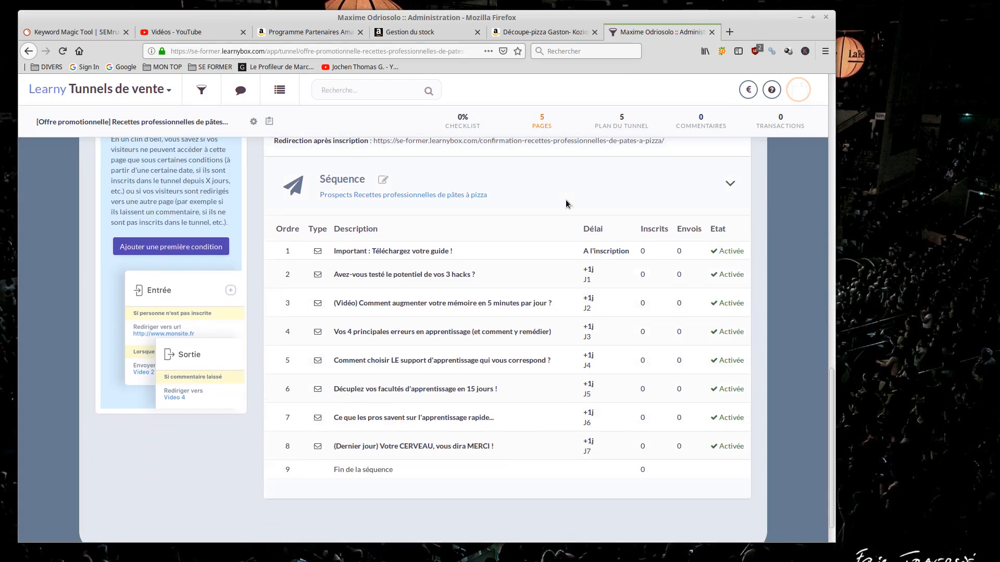
{"action": "scroll", "coordinate": [566, 204], "scroll_direction": "up", "scroll_amount": 5}
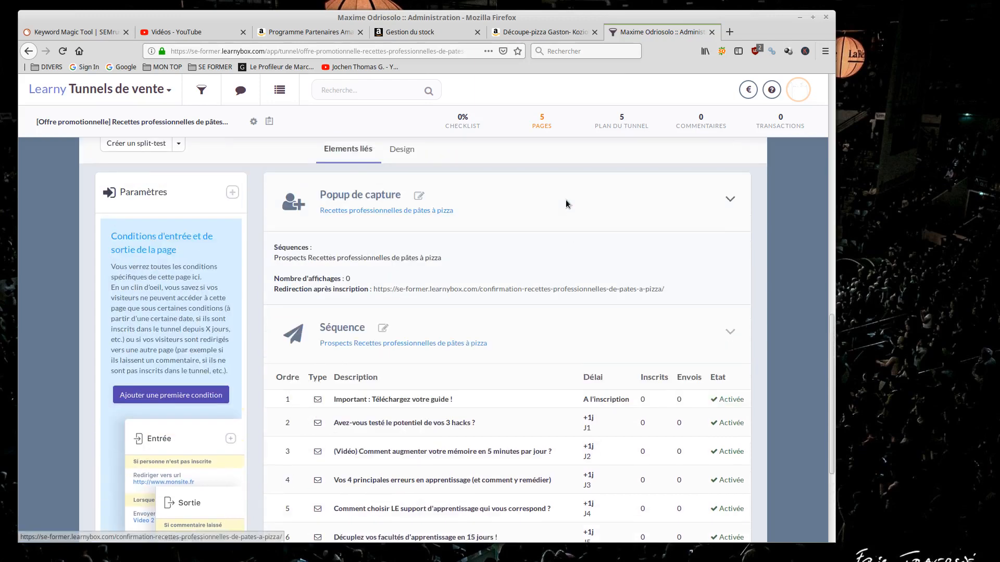
{"action": "scroll", "coordinate": [567, 203], "scroll_direction": "down", "scroll_amount": 4}
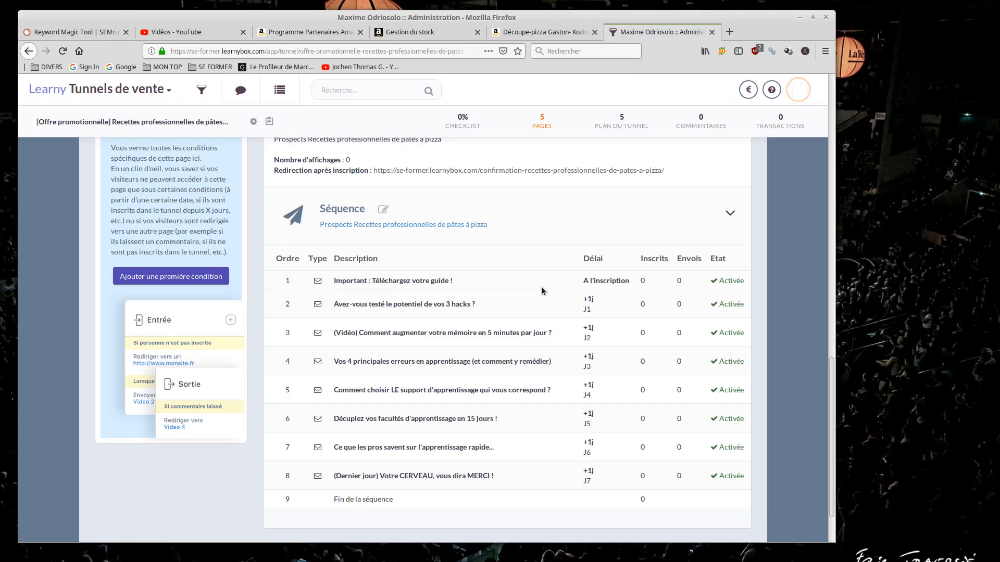
{"action": "scroll", "coordinate": [542, 291], "scroll_direction": "down", "scroll_amount": 2}
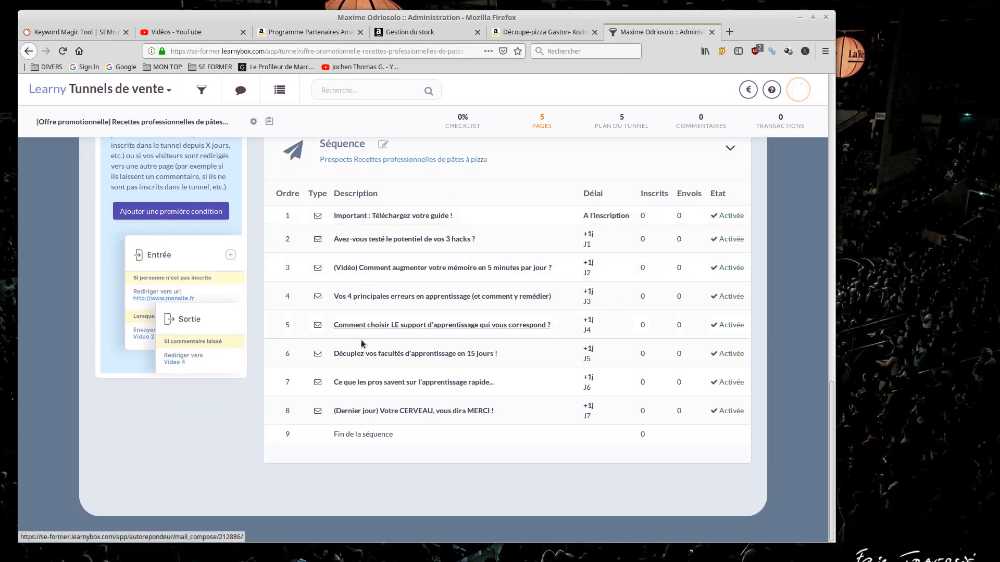
{"action": "scroll", "coordinate": [476, 281], "scroll_direction": "up", "scroll_amount": 10}
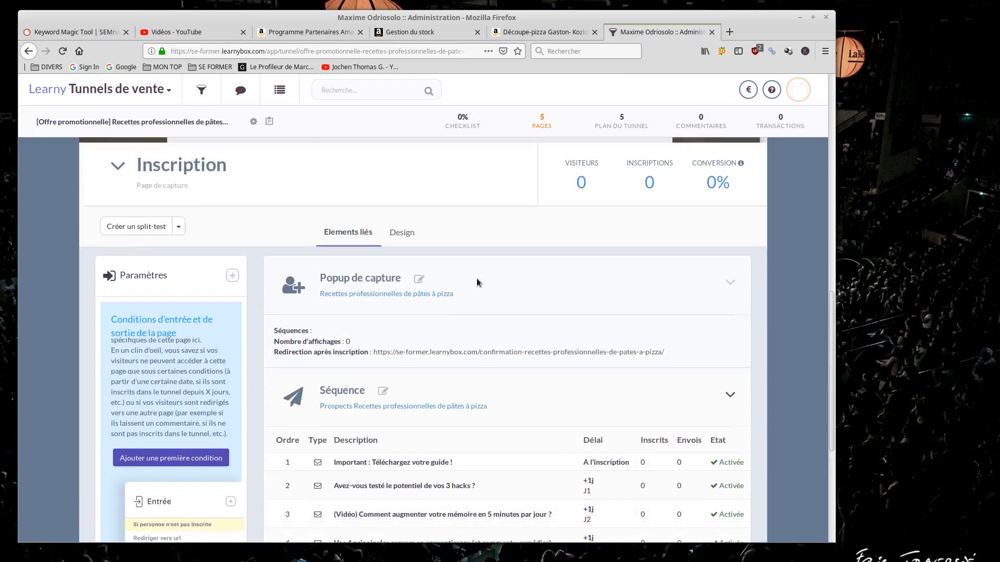
Return to the tunnel's page map and examine the Confirmation d'inscription page's preview.
{"action": "scroll", "coordinate": [477, 279], "scroll_direction": "up", "scroll_amount": 5}
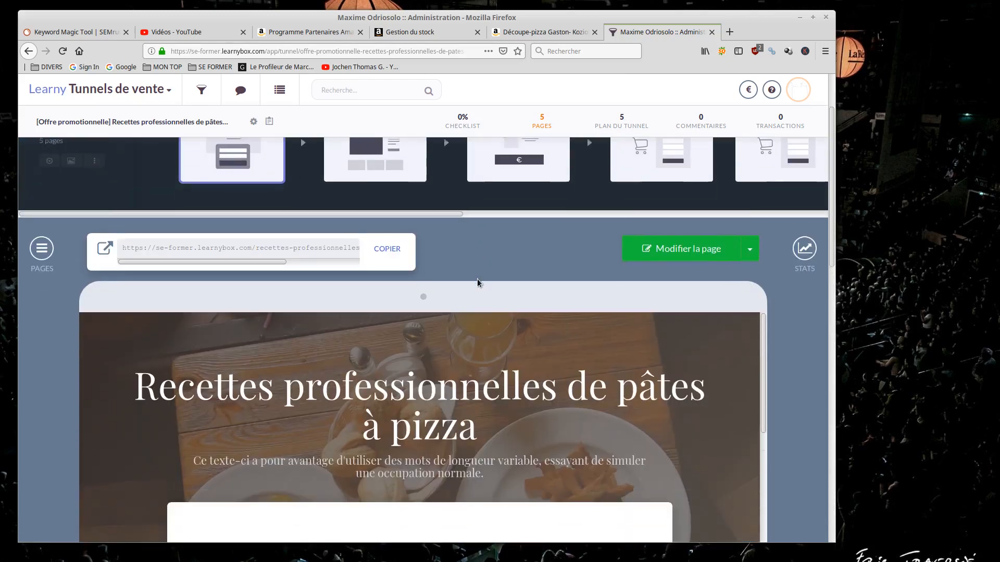
{"action": "scroll", "coordinate": [421, 262], "scroll_direction": "up", "scroll_amount": 3}
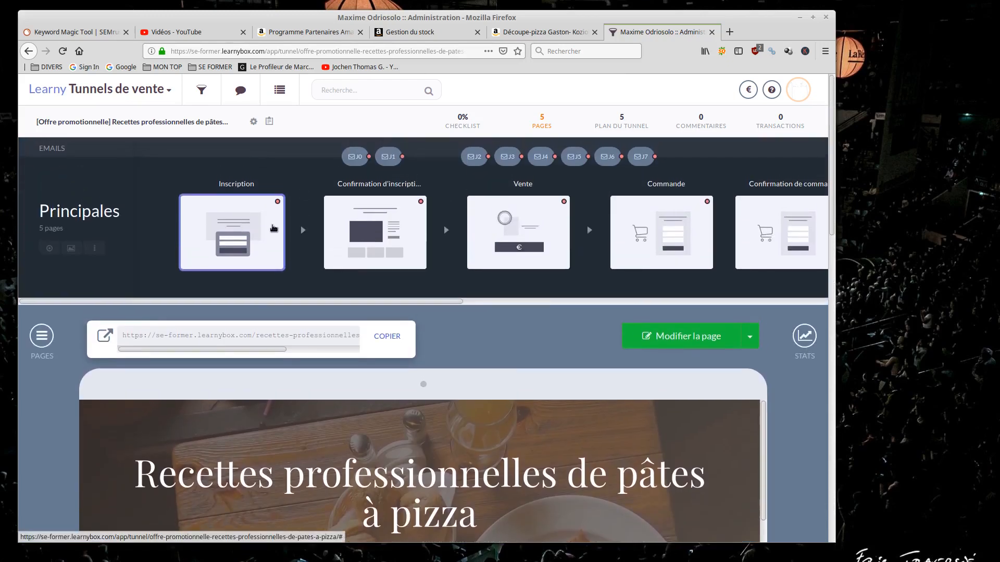
{"action": "left_click", "coordinate": [379, 211]}
{"action": "scroll", "coordinate": [468, 214], "scroll_direction": "down", "scroll_amount": 2}
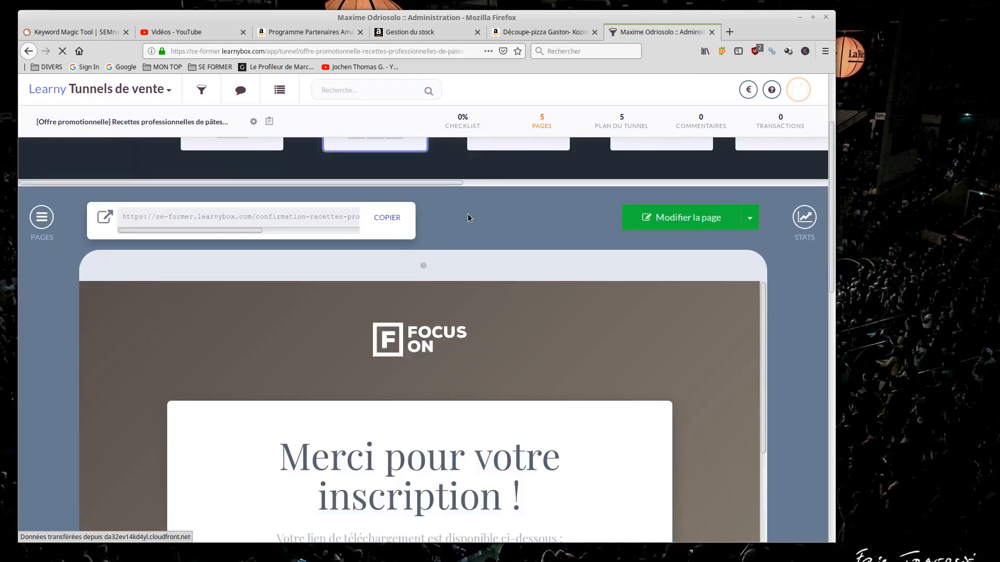
{"action": "scroll", "coordinate": [468, 217], "scroll_direction": "down", "scroll_amount": 3}
{"action": "scroll", "coordinate": [468, 217], "scroll_direction": "up", "scroll_amount": 5}
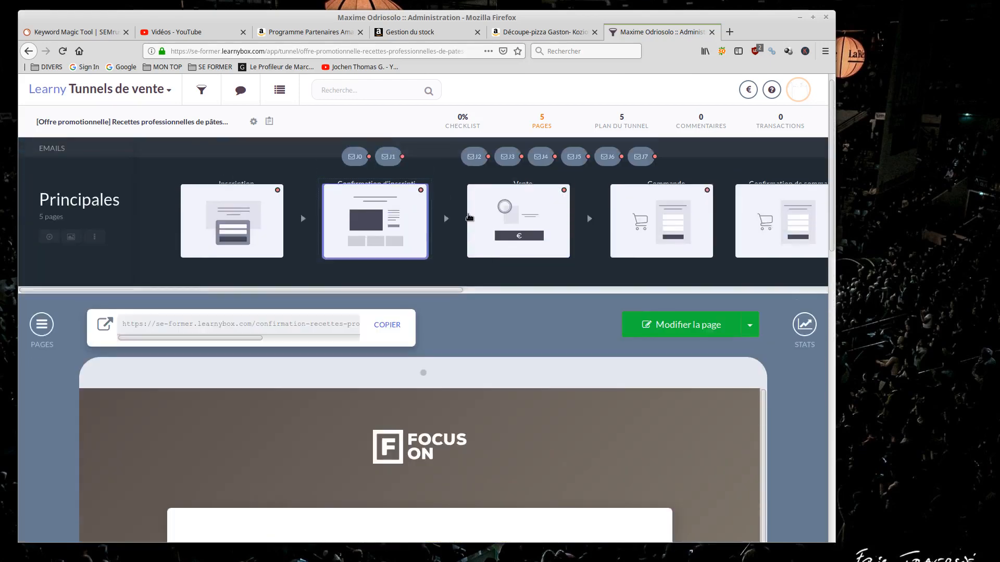
Examine the opening section of the Vente page's preview in the promotional-offer tunnel.
{"action": "left_click", "coordinate": [504, 193]}
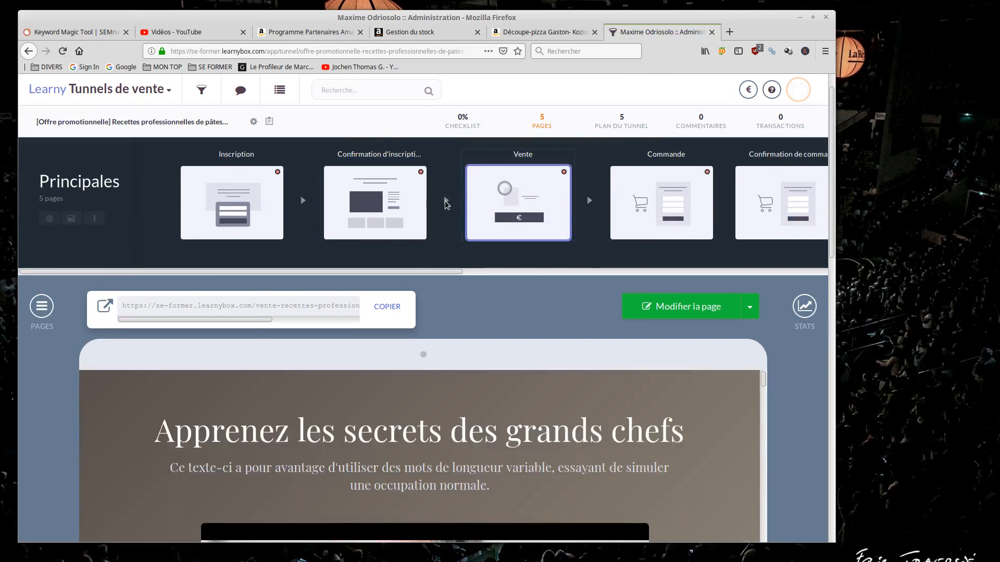
{"action": "scroll", "coordinate": [444, 201], "scroll_direction": "down", "scroll_amount": 3}
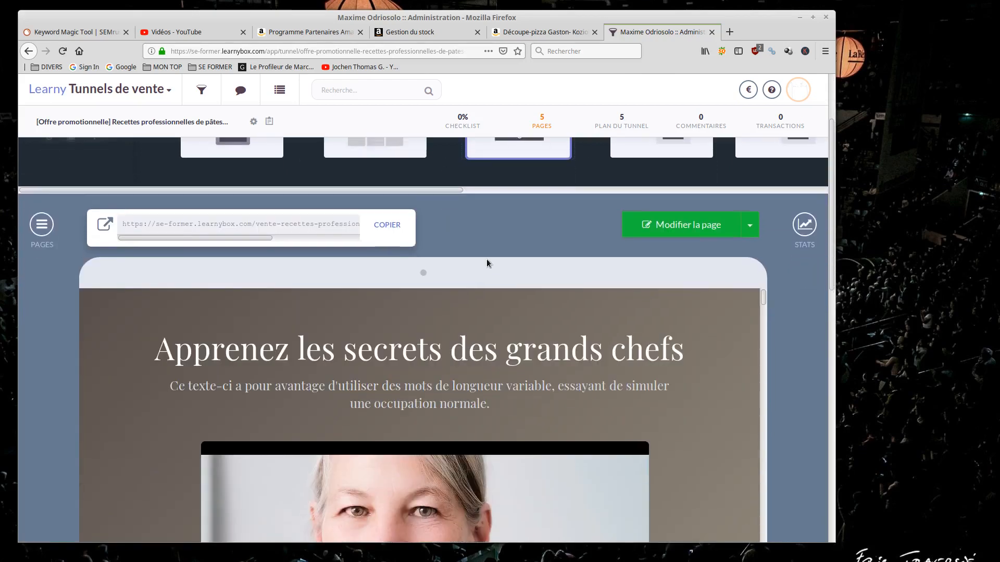
{"action": "scroll", "coordinate": [487, 259], "scroll_direction": "up", "scroll_amount": 2}
{"action": "scroll", "coordinate": [486, 258], "scroll_direction": "up", "scroll_amount": 2}
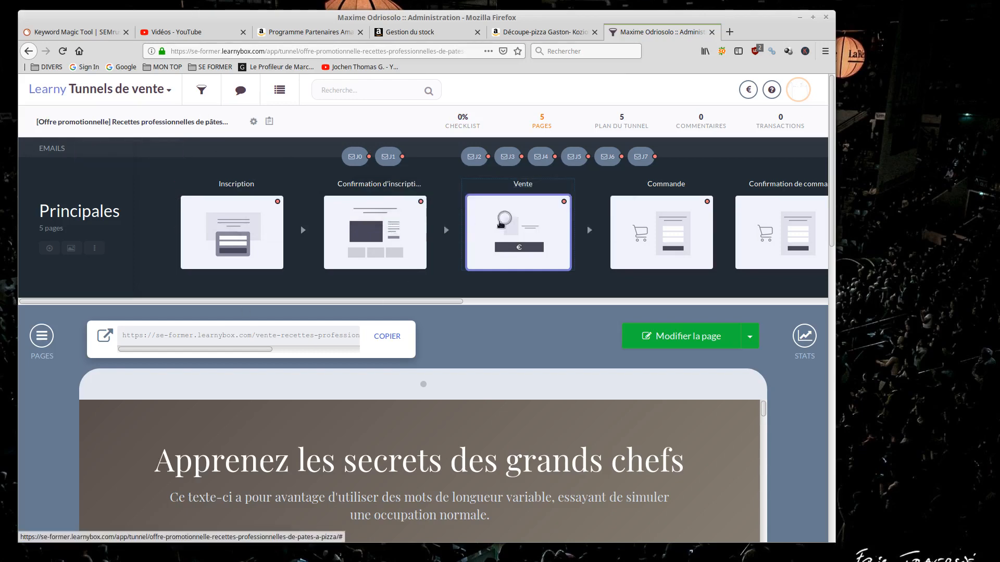
Examine the Inscription page's preview again, including its headline and free-guide download section.
{"action": "left_click", "coordinate": [242, 229]}
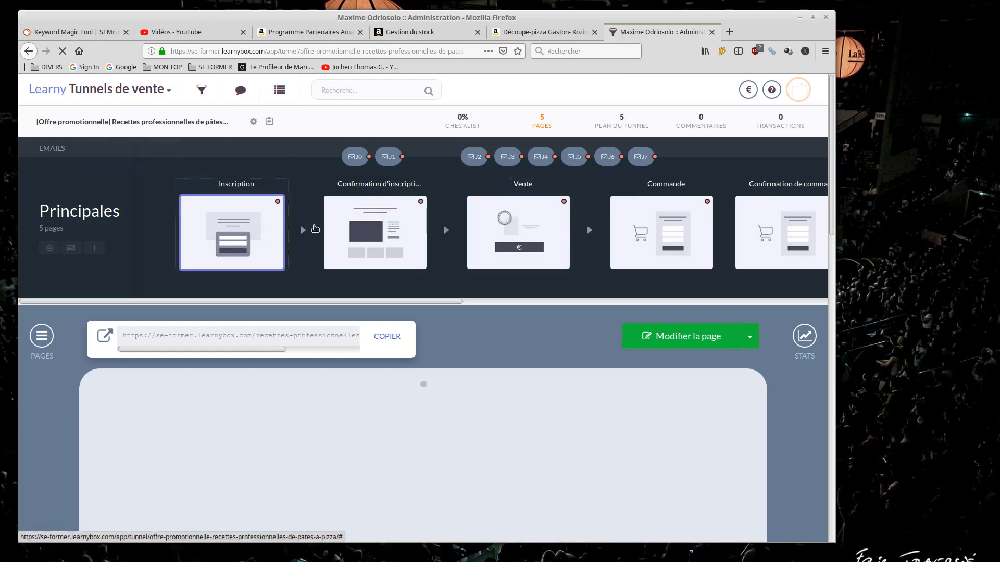
{"action": "scroll", "coordinate": [417, 276], "scroll_direction": "down", "scroll_amount": 2}
{"action": "scroll", "coordinate": [522, 346], "scroll_direction": "down", "scroll_amount": 1}
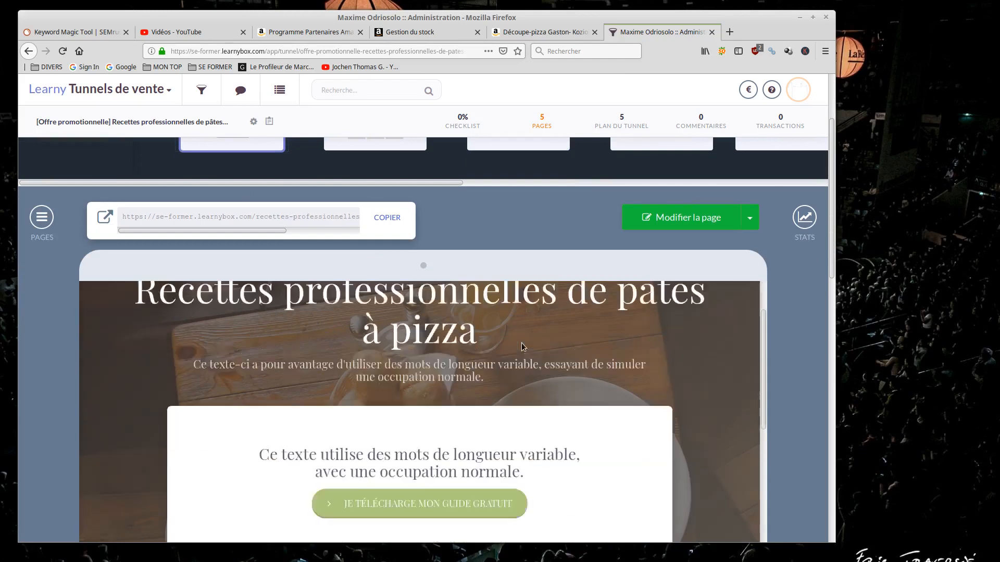
{"action": "scroll", "coordinate": [521, 346], "scroll_direction": "down", "scroll_amount": 2}
{"action": "scroll", "coordinate": [464, 361], "scroll_direction": "up", "scroll_amount": 3}
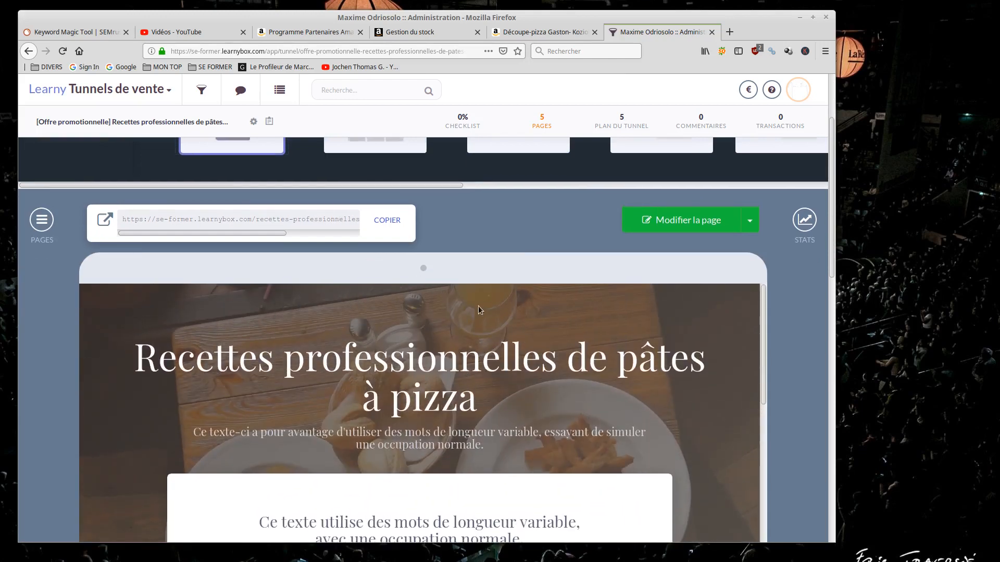
{"action": "scroll", "coordinate": [478, 305], "scroll_direction": "up", "scroll_amount": 2}
Examine the Commande page's preview with its order summary, and select the order confirmation page.
{"action": "left_click", "coordinate": [504, 223]}
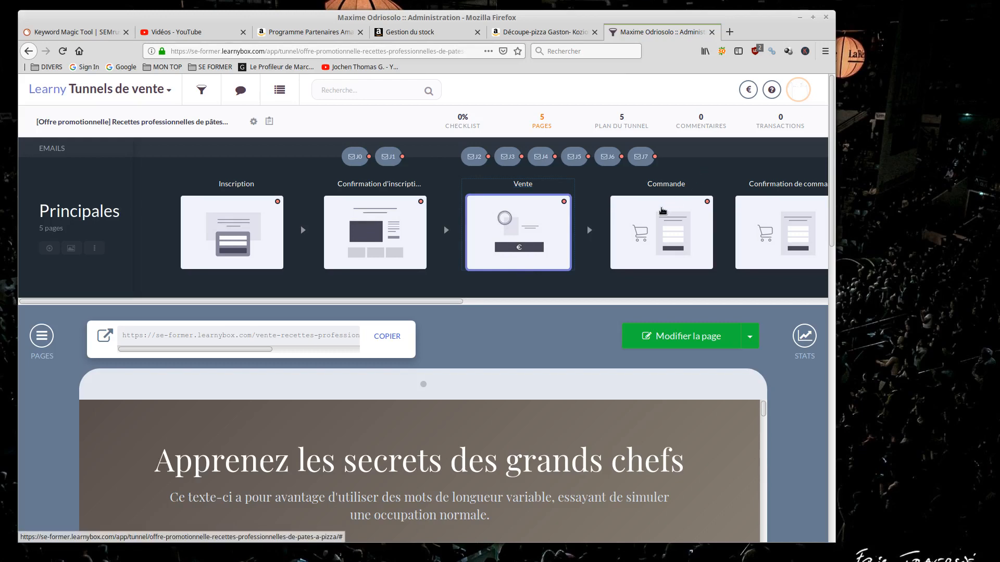
{"action": "left_click", "coordinate": [662, 210]}
{"action": "scroll", "coordinate": [531, 216], "scroll_direction": "down", "scroll_amount": 3}
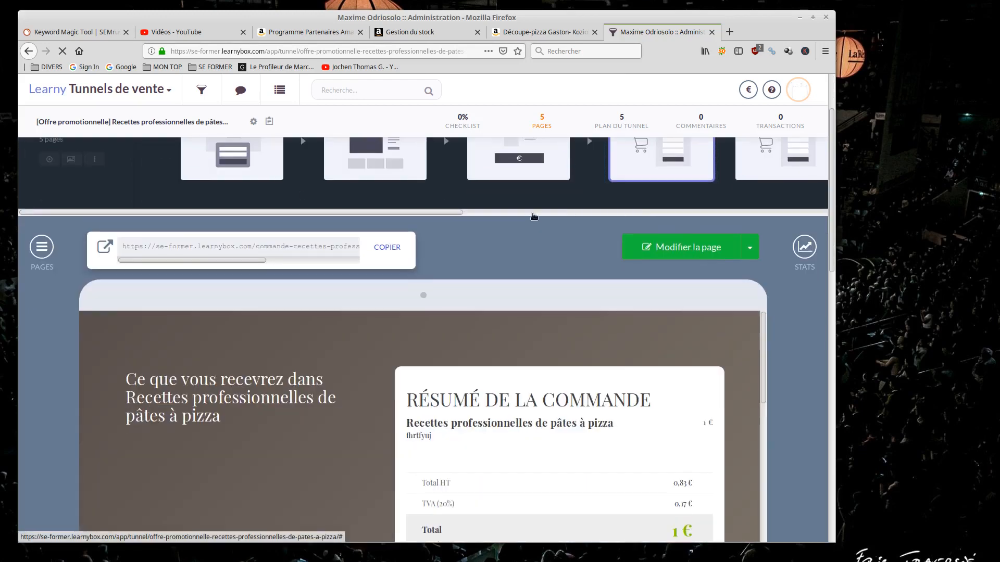
{"action": "scroll", "coordinate": [624, 341], "scroll_direction": "down", "scroll_amount": 4}
{"action": "scroll", "coordinate": [625, 345], "scroll_direction": "down", "scroll_amount": 1}
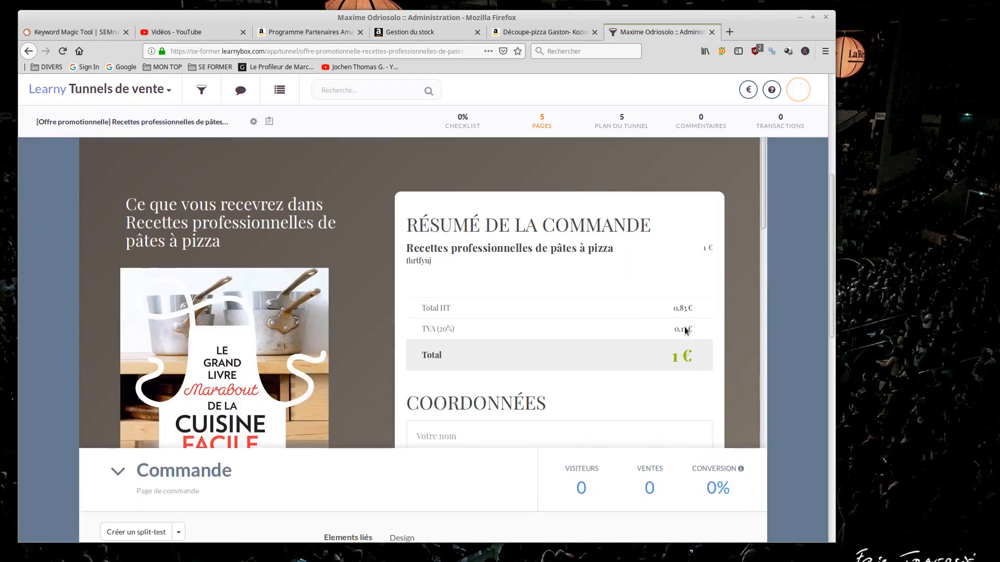
{"action": "scroll", "coordinate": [688, 315], "scroll_direction": "up", "scroll_amount": 5}
{"action": "left_click", "coordinate": [762, 229]}
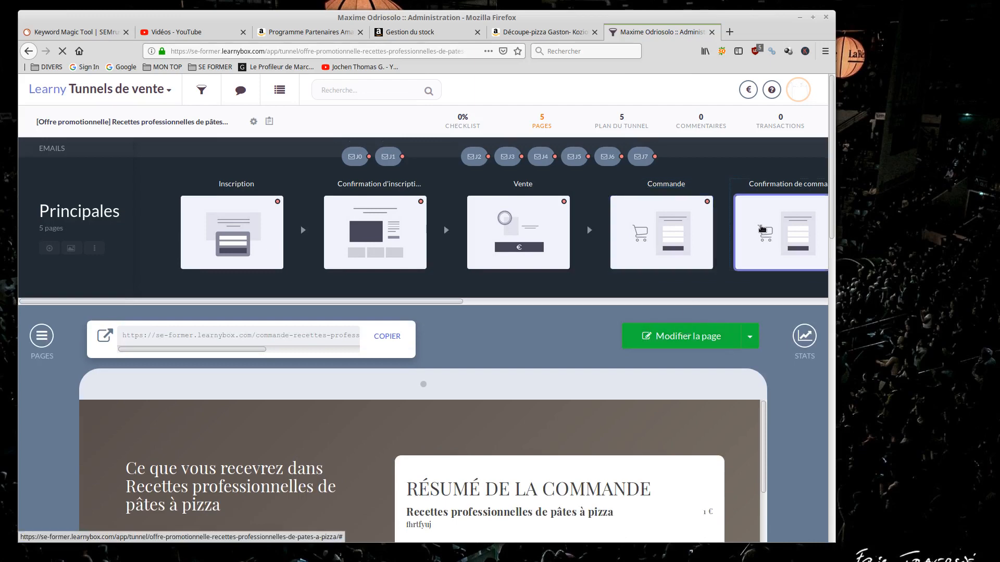
Examine the Vente page's preview from its video through the benefits, testimonials and programme sections.
{"action": "left_click", "coordinate": [550, 225]}
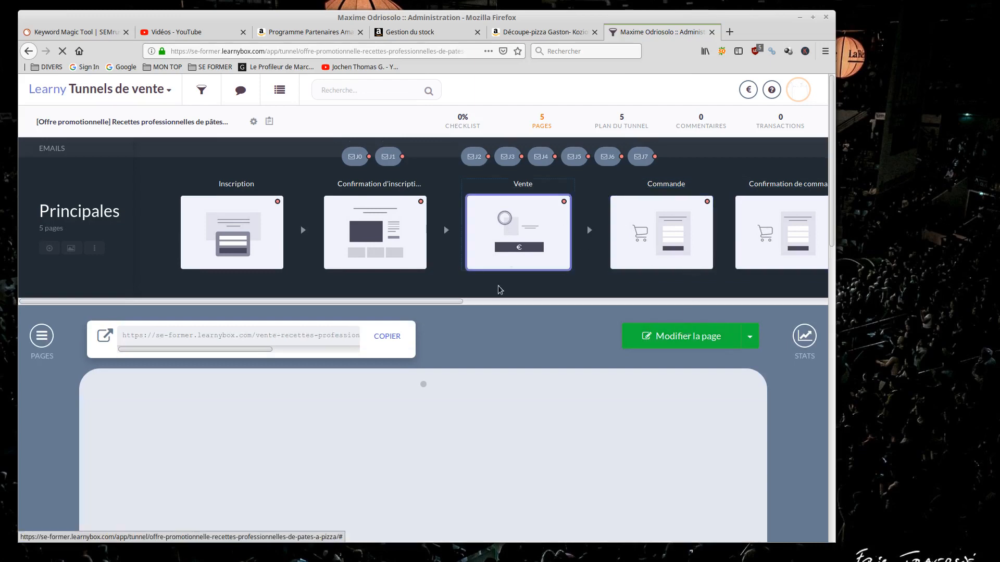
{"action": "scroll", "coordinate": [499, 289], "scroll_direction": "down", "scroll_amount": 3}
{"action": "scroll", "coordinate": [462, 307], "scroll_direction": "down", "scroll_amount": 3}
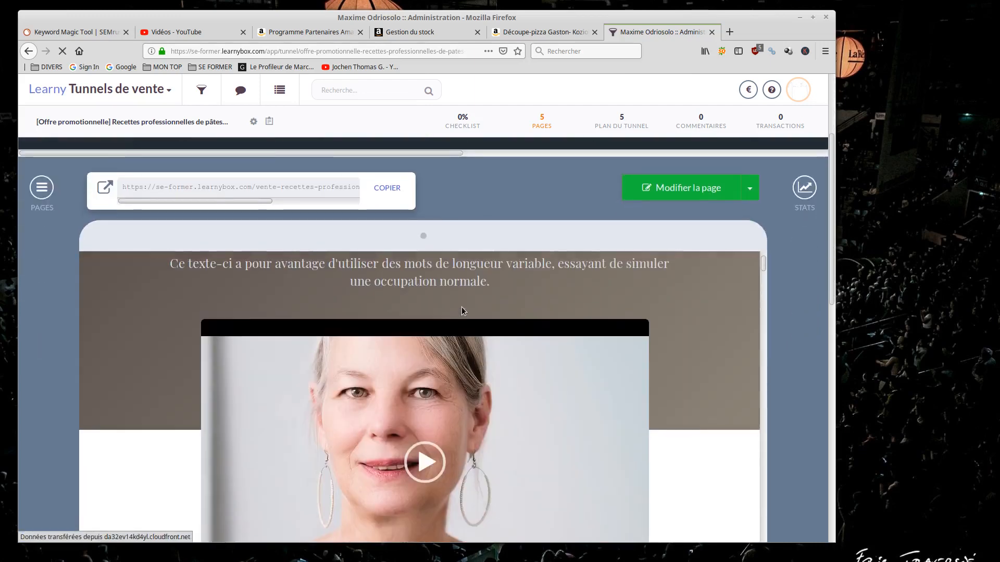
{"action": "scroll", "coordinate": [672, 363], "scroll_direction": "down", "scroll_amount": 10}
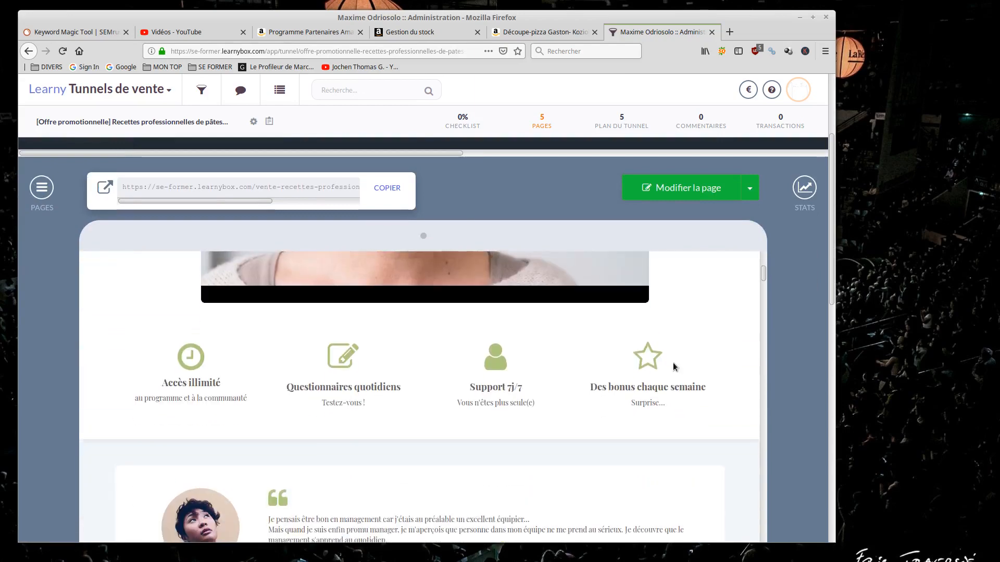
{"action": "scroll", "coordinate": [434, 383], "scroll_direction": "down", "scroll_amount": 3}
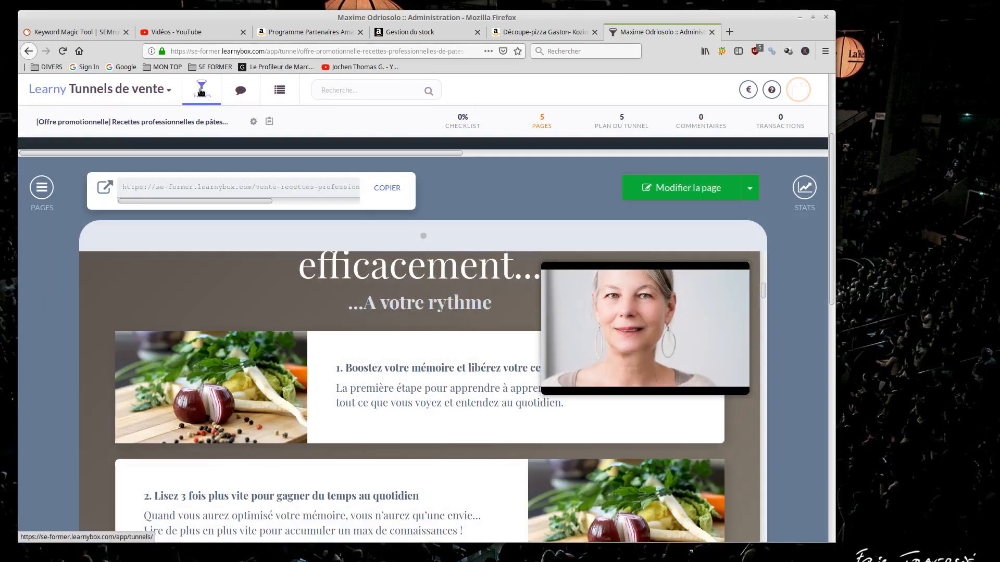
Open the [Lancement de Produit] tunnel from the list of sales tunnels and examine its Vente page's preview.
{"action": "left_click", "coordinate": [201, 92]}
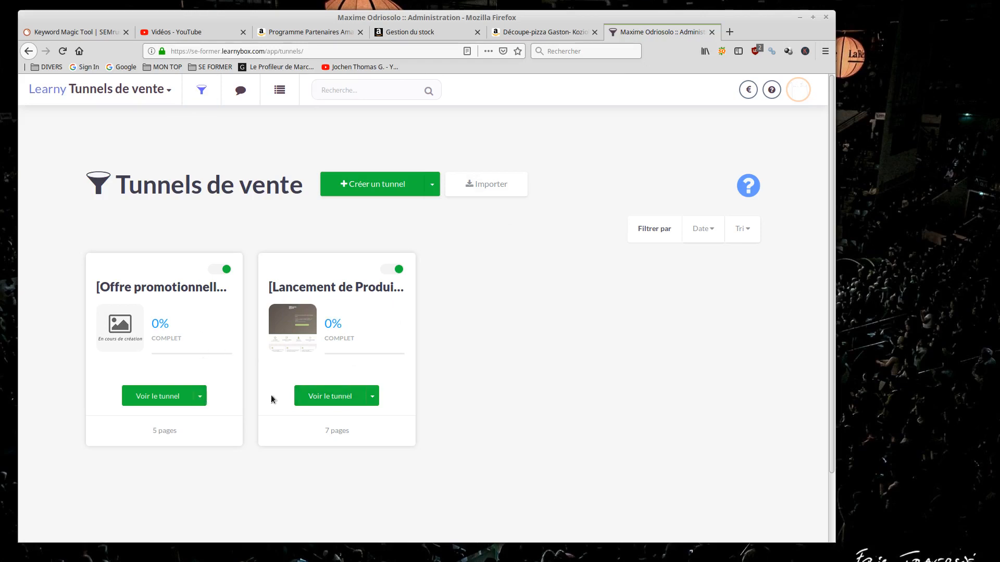
{"action": "left_click", "coordinate": [331, 399]}
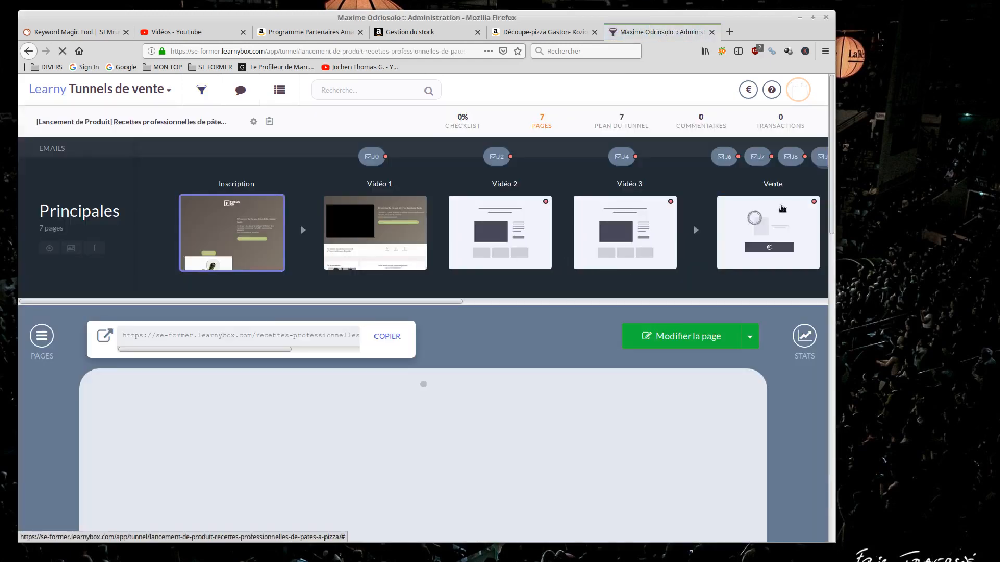
{"action": "left_click", "coordinate": [783, 208]}
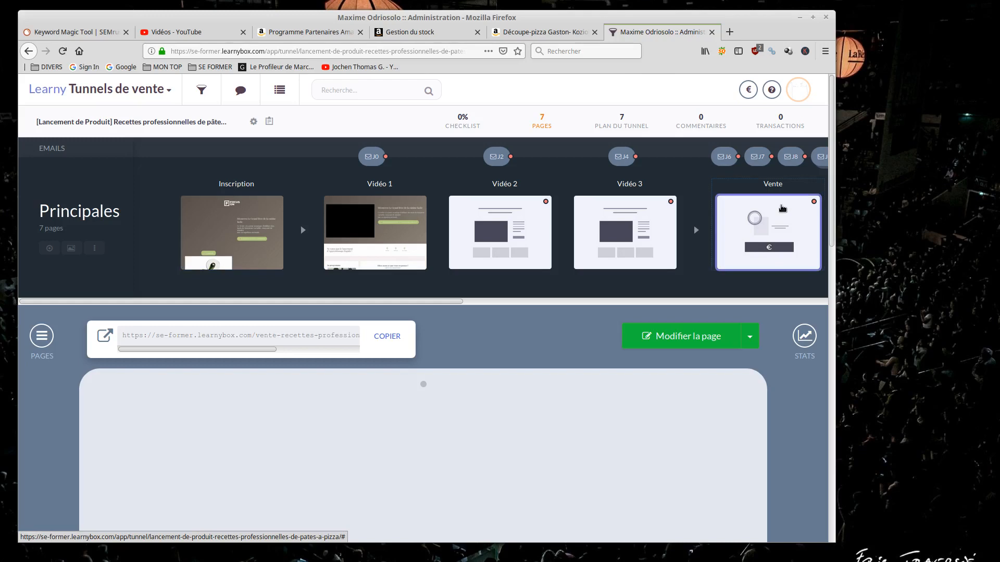
{"action": "scroll", "coordinate": [504, 264], "scroll_direction": "down", "scroll_amount": 5}
{"action": "scroll", "coordinate": [337, 283], "scroll_direction": "down", "scroll_amount": 3}
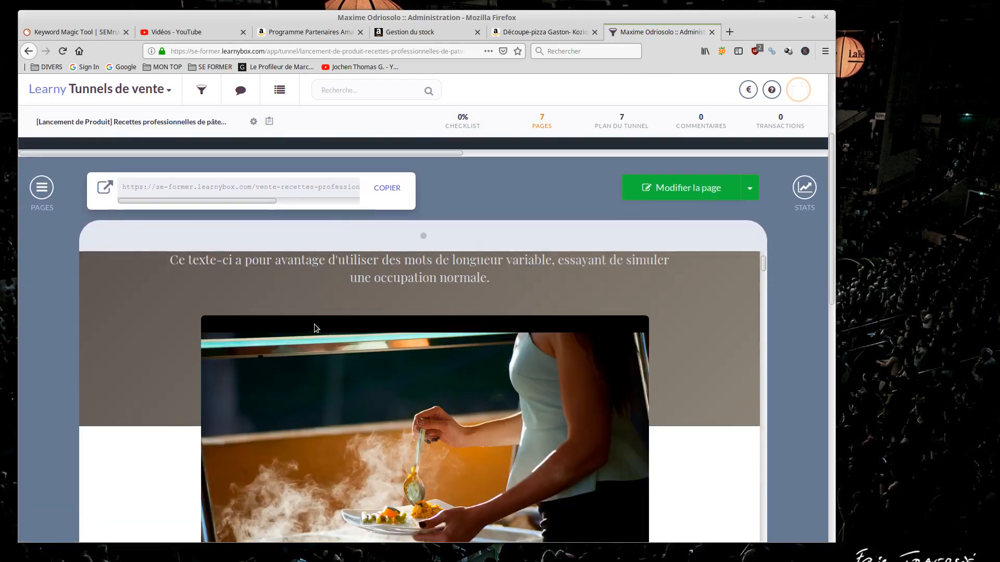
{"action": "scroll", "coordinate": [314, 324], "scroll_direction": "up", "scroll_amount": 3}
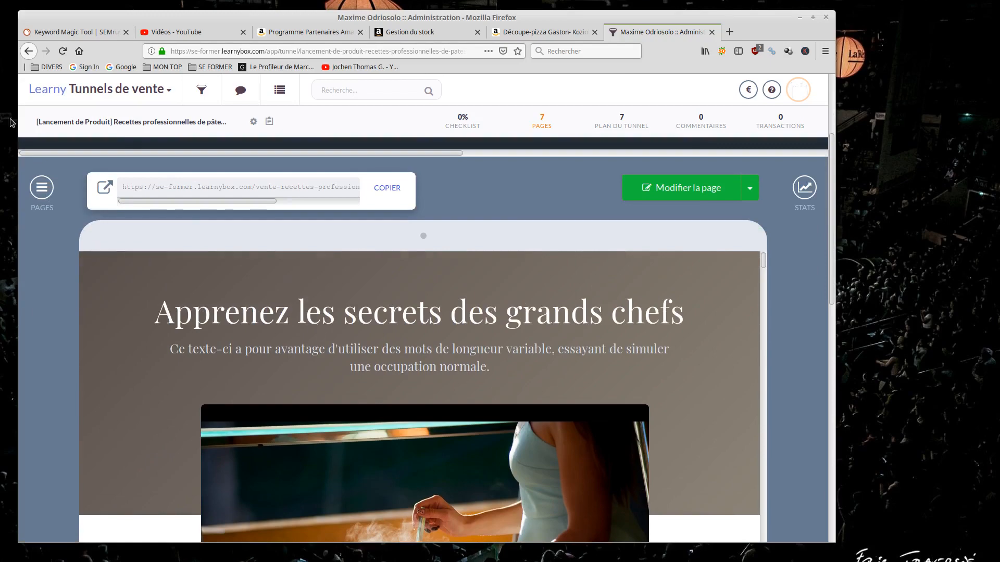
Switch to the LibreOffice Writer notes and review the tunnel diagram and the list under "Structure optimale d'une page de vente".
{"action": "key", "text": "alt+Tab"}
{"action": "scroll", "coordinate": [497, 260], "scroll_direction": "down", "scroll_amount": 10}
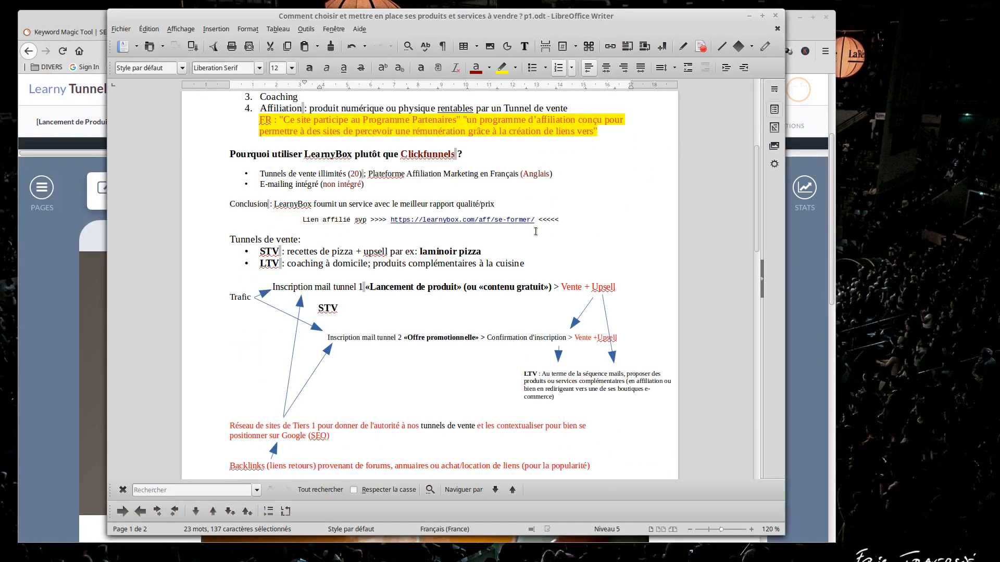
{"action": "scroll", "coordinate": [497, 260], "scroll_direction": "up", "scroll_amount": 4}
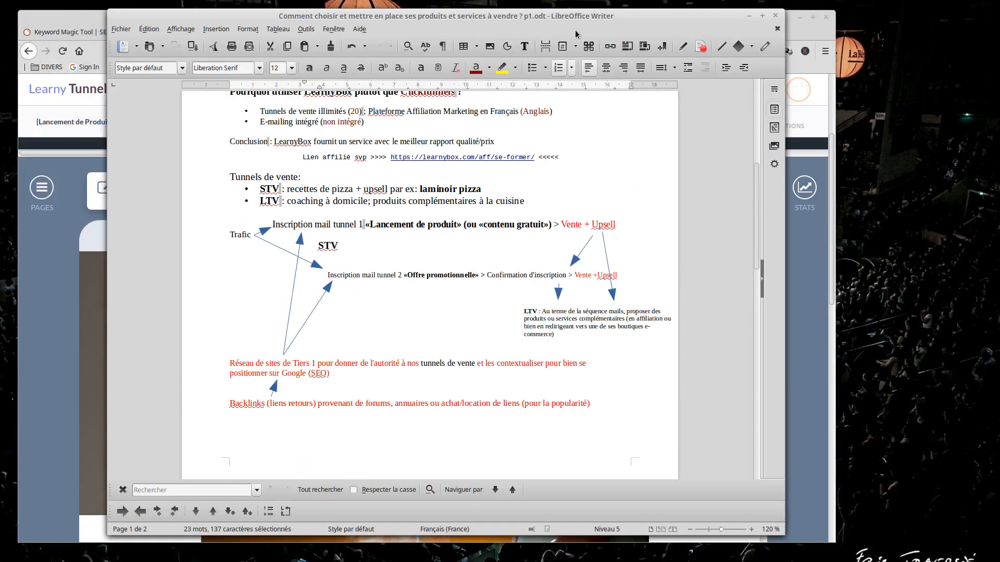
{"action": "scroll", "coordinate": [498, 260], "scroll_direction": "down", "scroll_amount": 15}
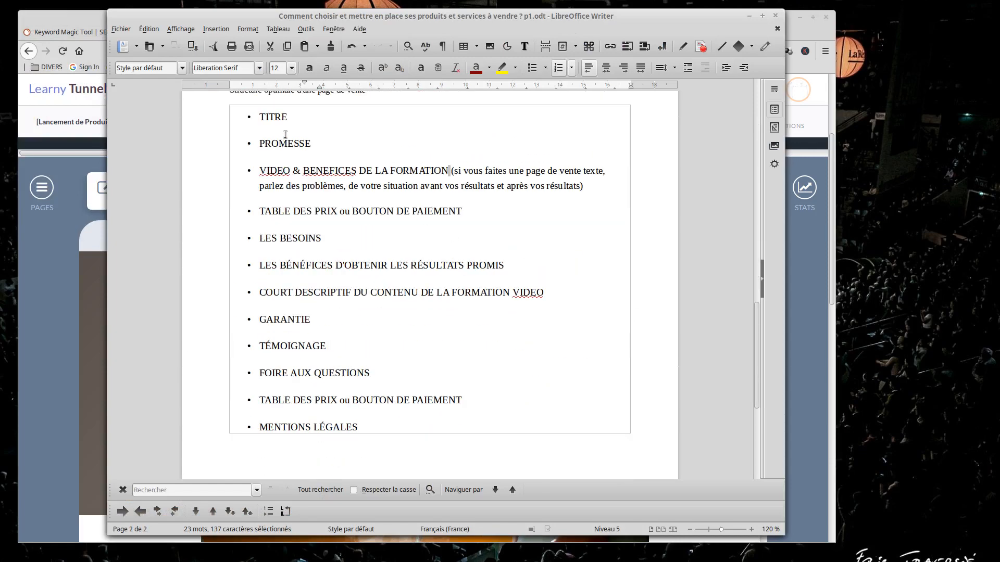
{"action": "scroll", "coordinate": [443, 198], "scroll_direction": "up", "scroll_amount": 1}
{"action": "left_click_drag", "start_coordinate": [251, 140], "coordinate": [436, 454]}
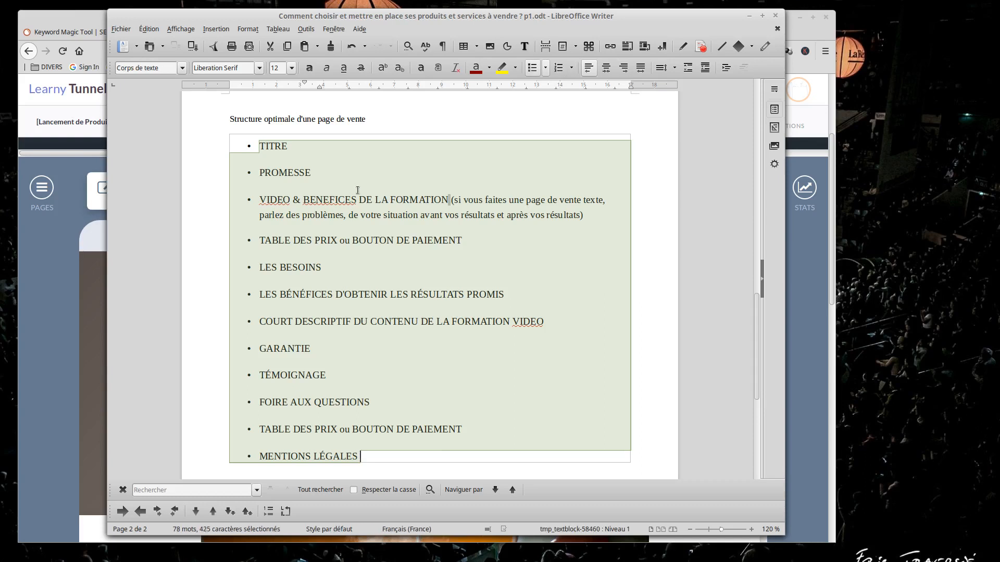
{"action": "left_click", "coordinate": [315, 198]}
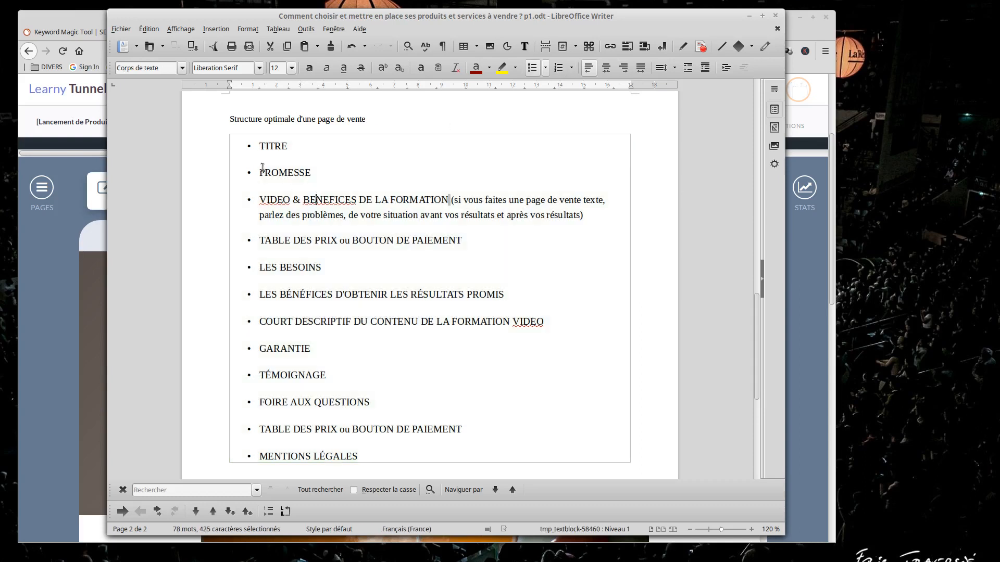
Examine the sales-page structure list, highlighting the PROMESSE, TITRE and MENTIONS LÉGALES items.
{"action": "left_click_drag", "start_coordinate": [259, 148], "coordinate": [317, 173]}
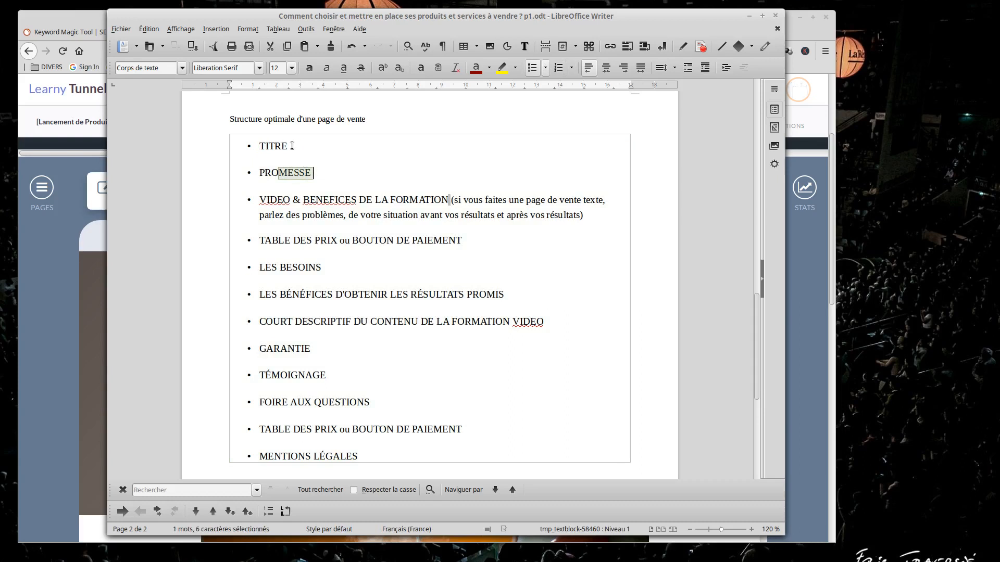
{"action": "left_click_drag", "start_coordinate": [293, 146], "coordinate": [260, 146]}
{"action": "left_click", "coordinate": [342, 148]}
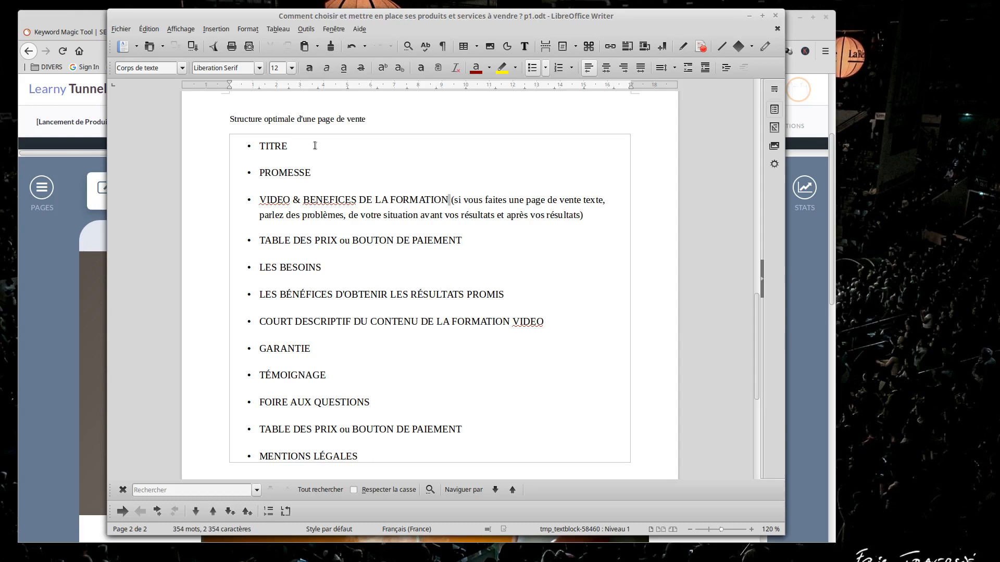
{"action": "left_click_drag", "start_coordinate": [311, 149], "coordinate": [258, 140]}
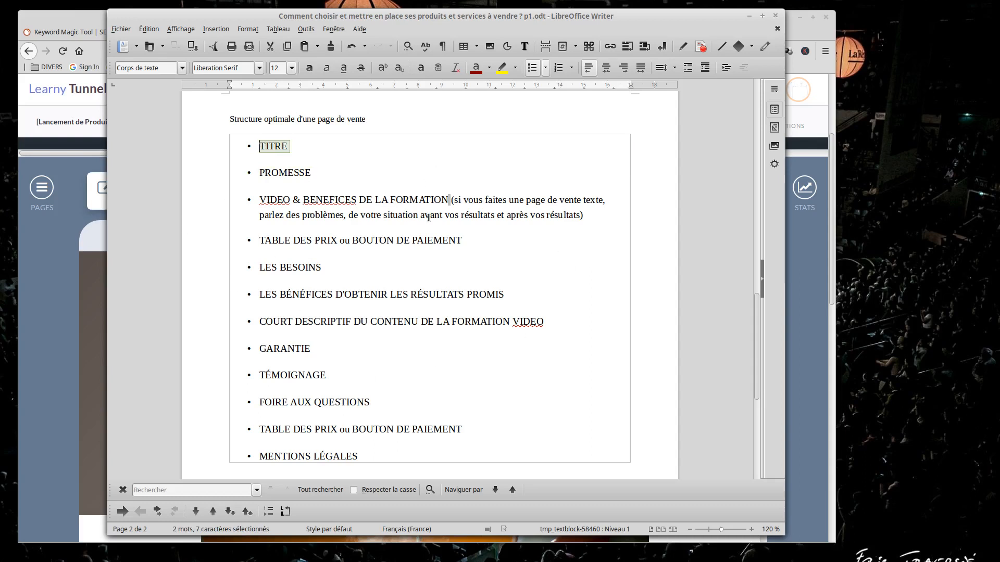
{"action": "scroll", "coordinate": [456, 250], "scroll_direction": "down", "scroll_amount": 1}
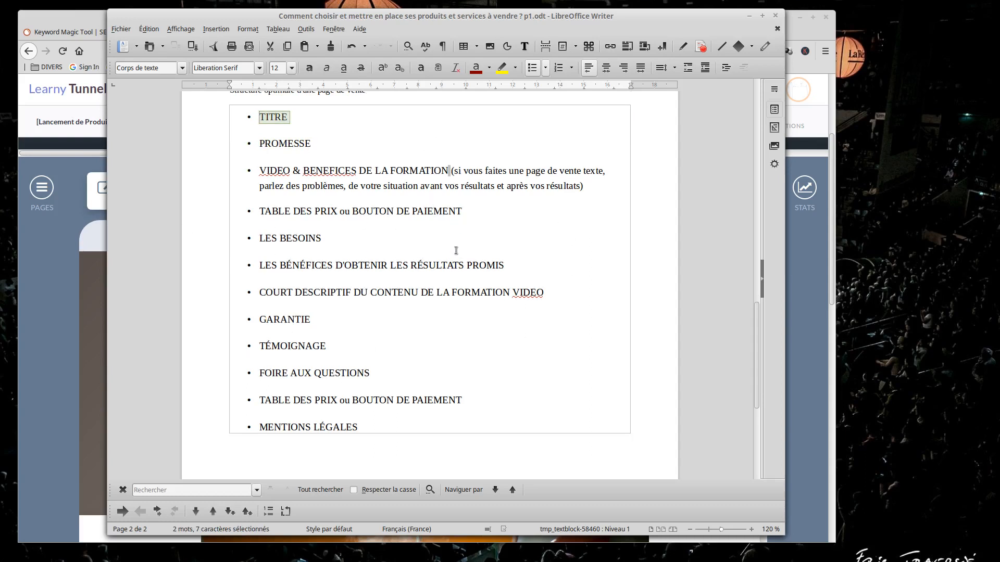
{"action": "left_click", "coordinate": [295, 120]}
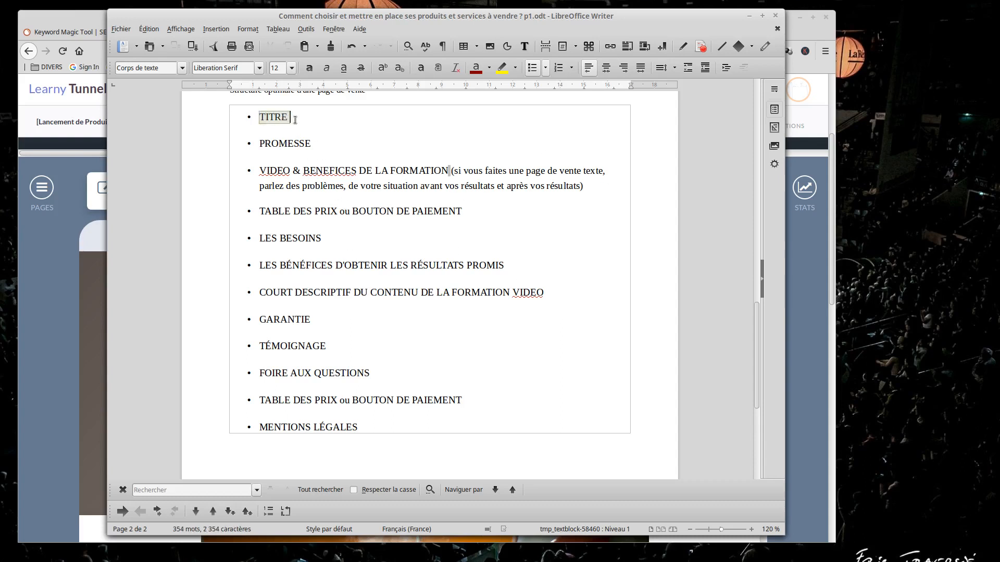
{"action": "scroll", "coordinate": [333, 312], "scroll_direction": "down", "scroll_amount": 1}
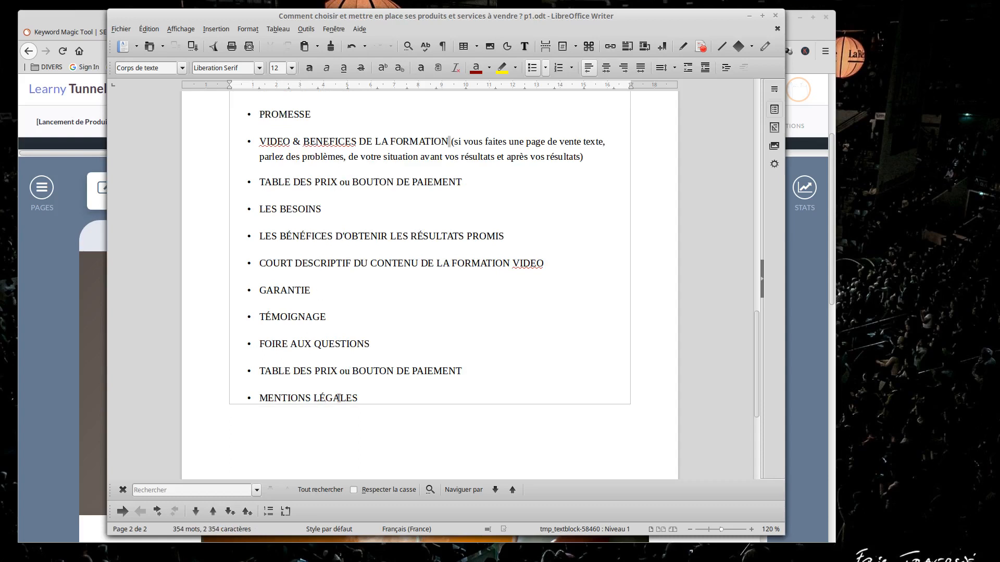
{"action": "left_click_drag", "start_coordinate": [365, 398], "coordinate": [274, 398]}
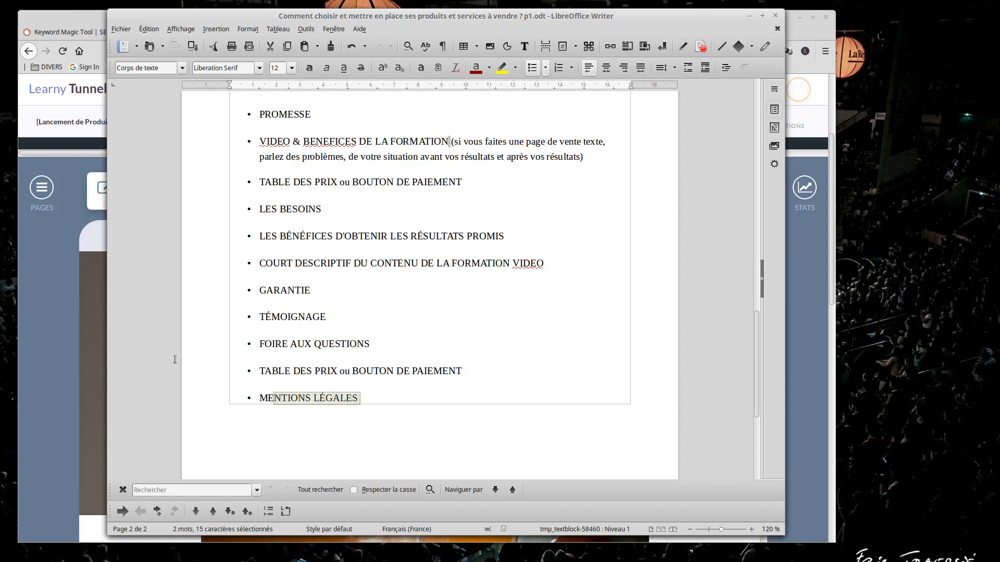
Examine the sales-page structure list, highlighting the TITRE item and the items from VIDEO & BENEFICES DE LA FORMATION down to MENTIONS LÉGALES.
{"action": "scroll", "coordinate": [241, 182], "scroll_direction": "up", "scroll_amount": 4}
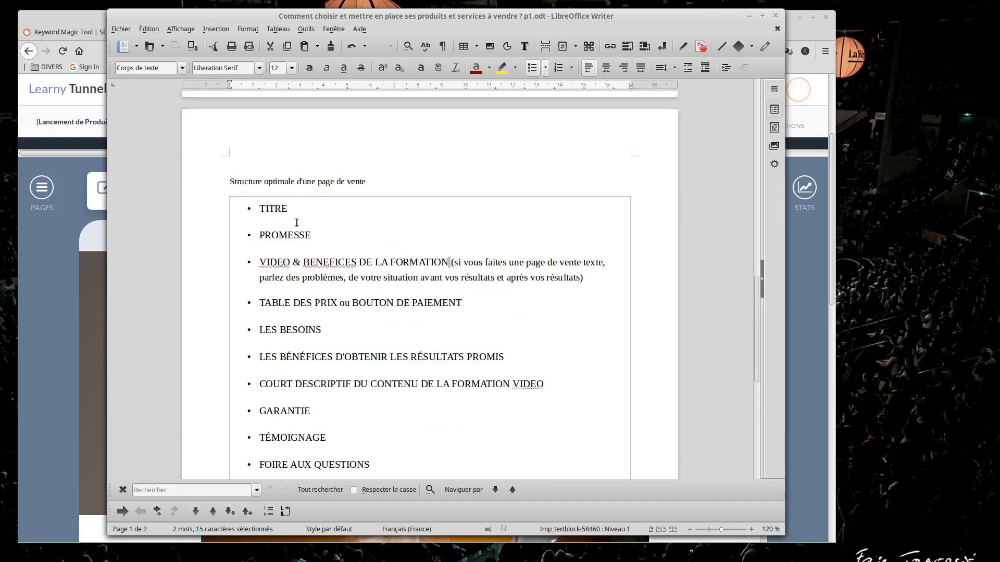
{"action": "left_click_drag", "start_coordinate": [300, 215], "coordinate": [260, 209]}
{"action": "left_click_drag", "start_coordinate": [318, 235], "coordinate": [407, 409]}
{"action": "left_click", "coordinate": [370, 256]}
{"action": "scroll", "coordinate": [313, 234], "scroll_direction": "down", "scroll_amount": 3}
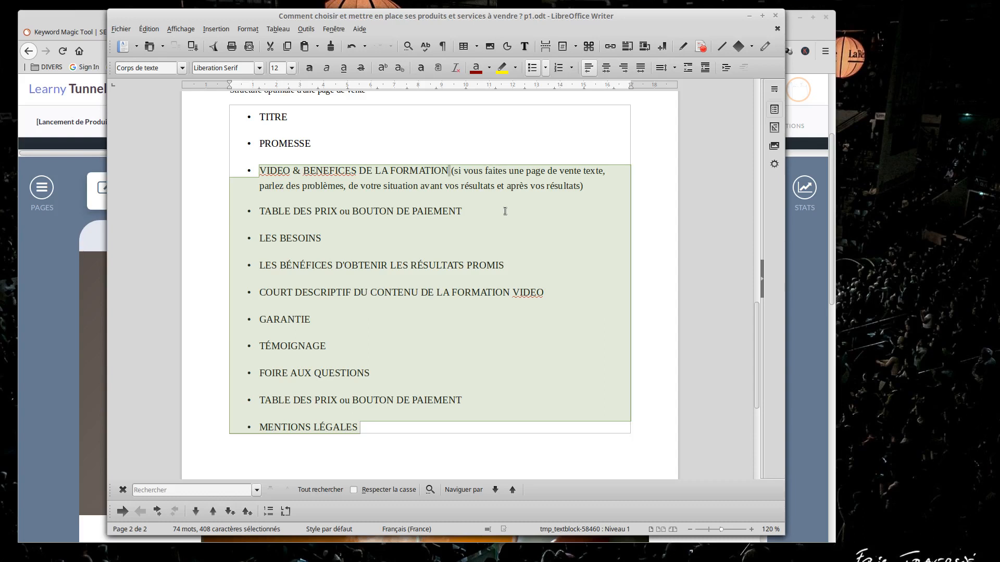
{"action": "left_click", "coordinate": [481, 185]}
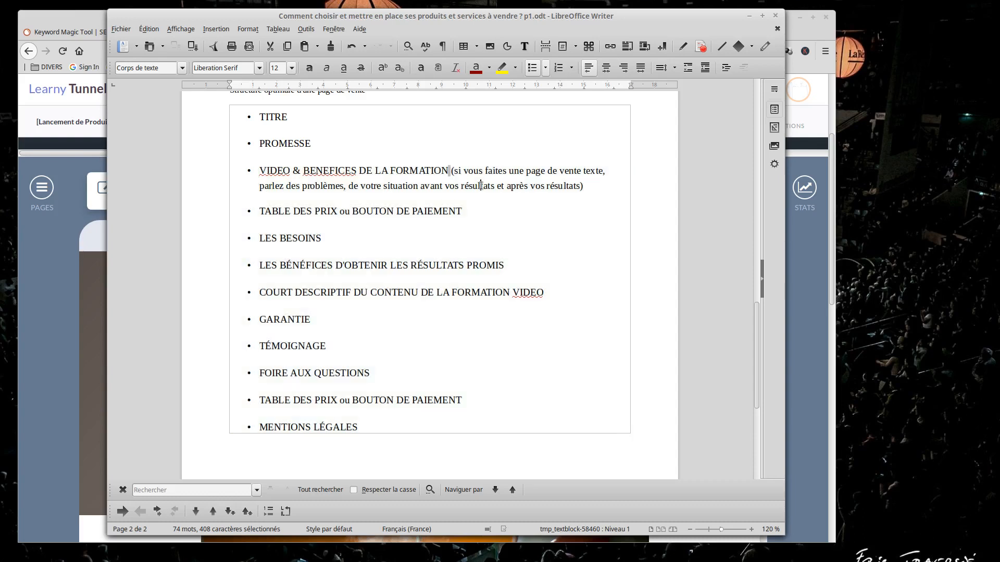
Correct the third list item's spelling to "VIDÉO & BÉNÉFICES" using the spelling suggestions, and save the document.
{"action": "right_click", "coordinate": [340, 175]}
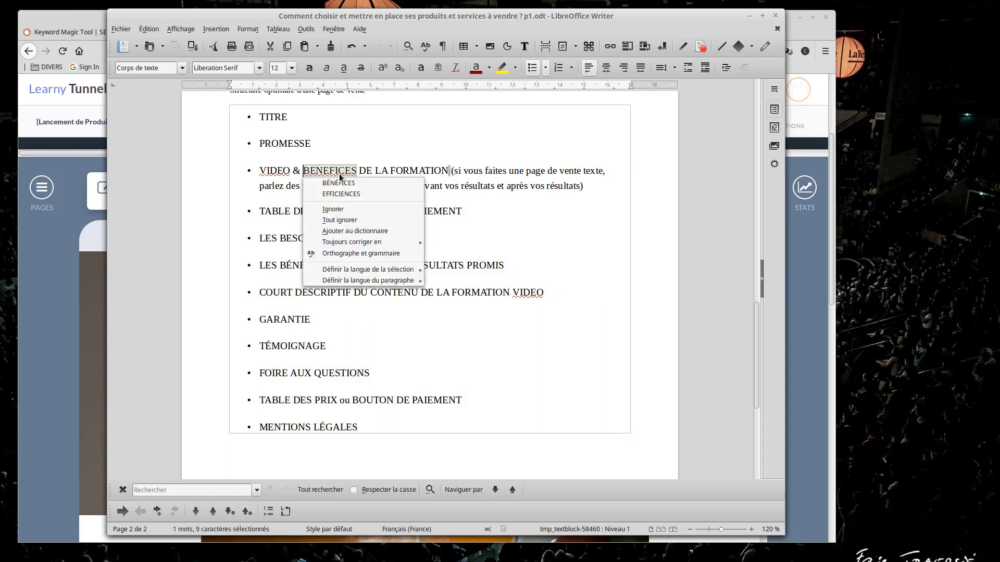
{"action": "left_click", "coordinate": [342, 182]}
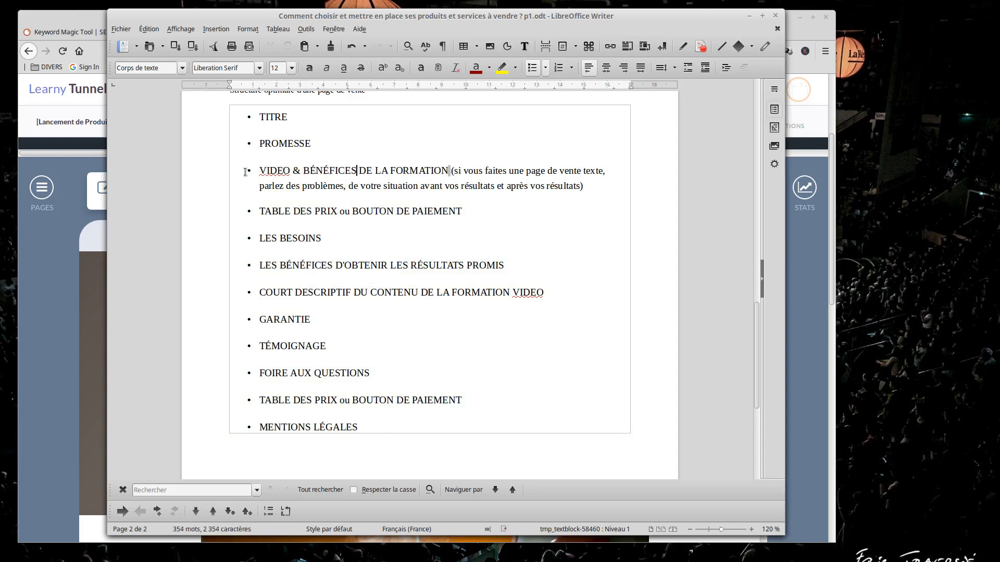
{"action": "right_click", "coordinate": [290, 171]}
{"action": "left_click", "coordinate": [321, 179]}
{"action": "left_click", "coordinate": [429, 179]}
{"action": "left_click", "coordinate": [121, 29]}
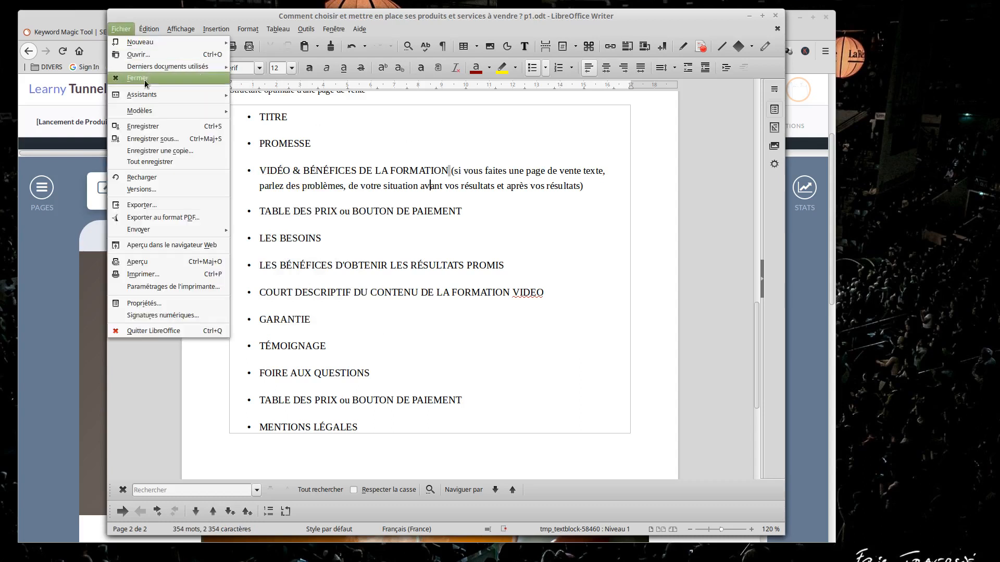
{"action": "left_click", "coordinate": [150, 130]}
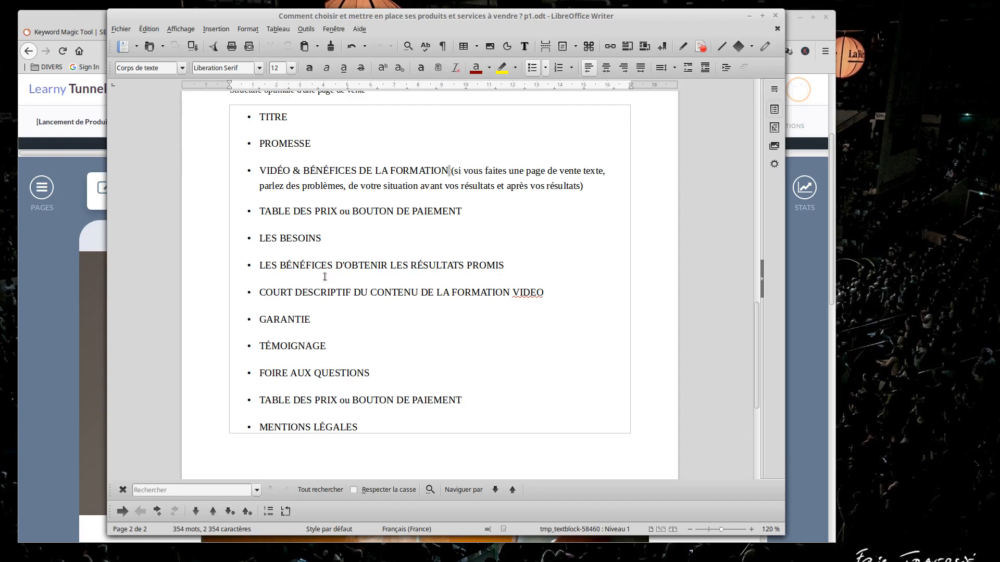
Switch to Firefox and examine the Vente preview's "3 étapes pour apprendre vite et efficacement" section down to its call-to-action button.
{"action": "scroll", "coordinate": [456, 268], "scroll_direction": "up", "scroll_amount": 1}
{"action": "left_click", "coordinate": [64, 249]}
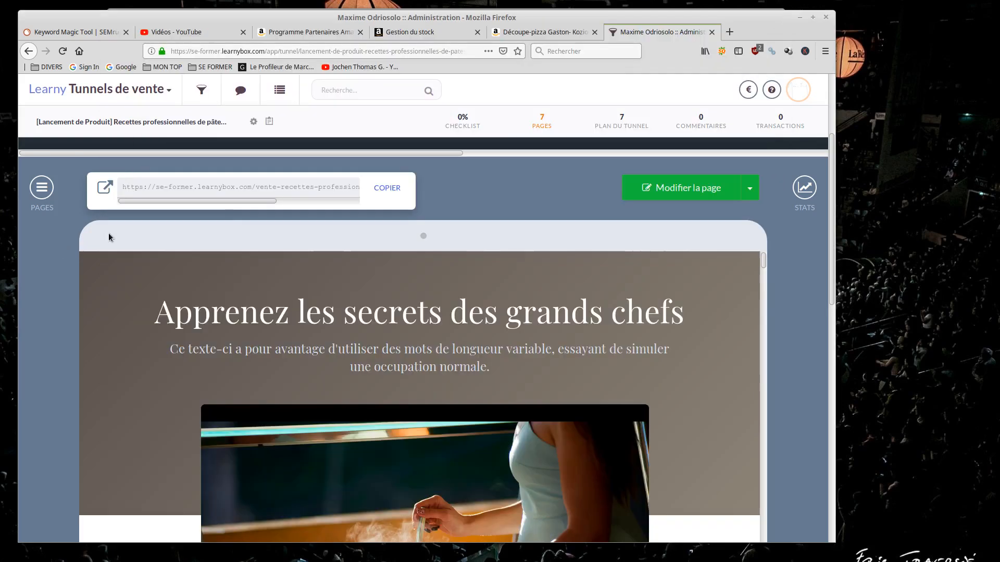
{"action": "scroll", "coordinate": [406, 307], "scroll_direction": "down", "scroll_amount": 15}
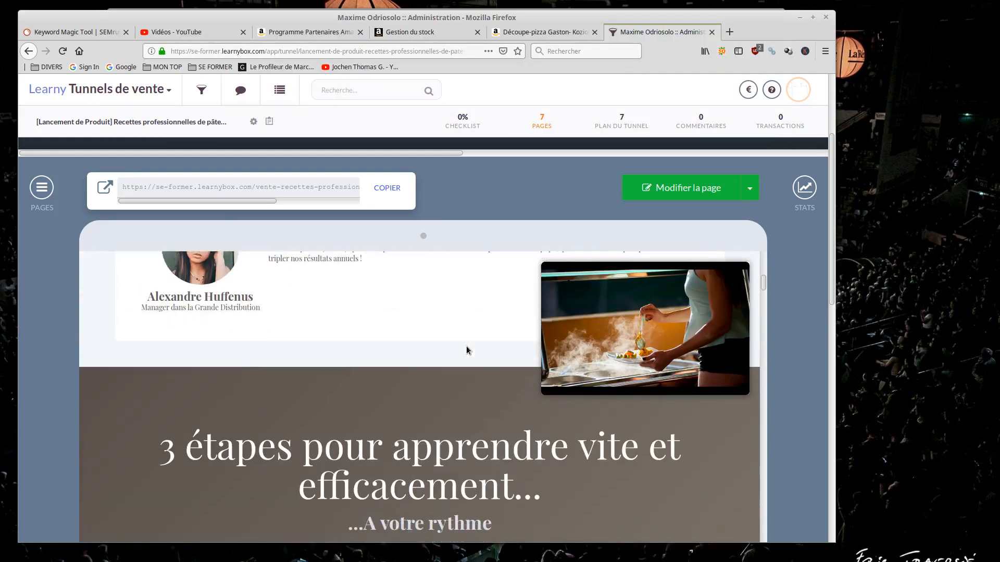
{"action": "scroll", "coordinate": [452, 338], "scroll_direction": "down", "scroll_amount": 2}
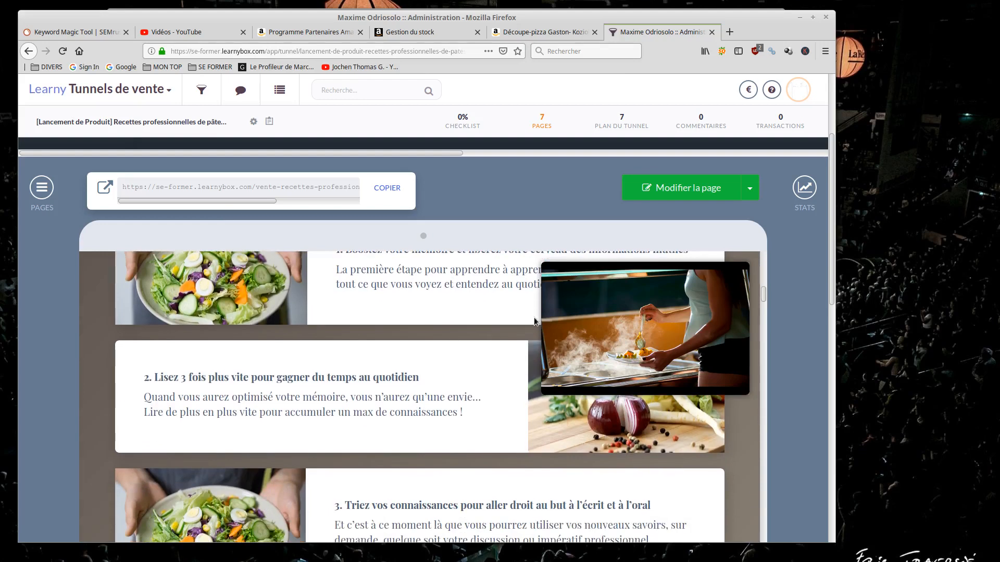
{"action": "scroll", "coordinate": [529, 327], "scroll_direction": "up", "scroll_amount": 7}
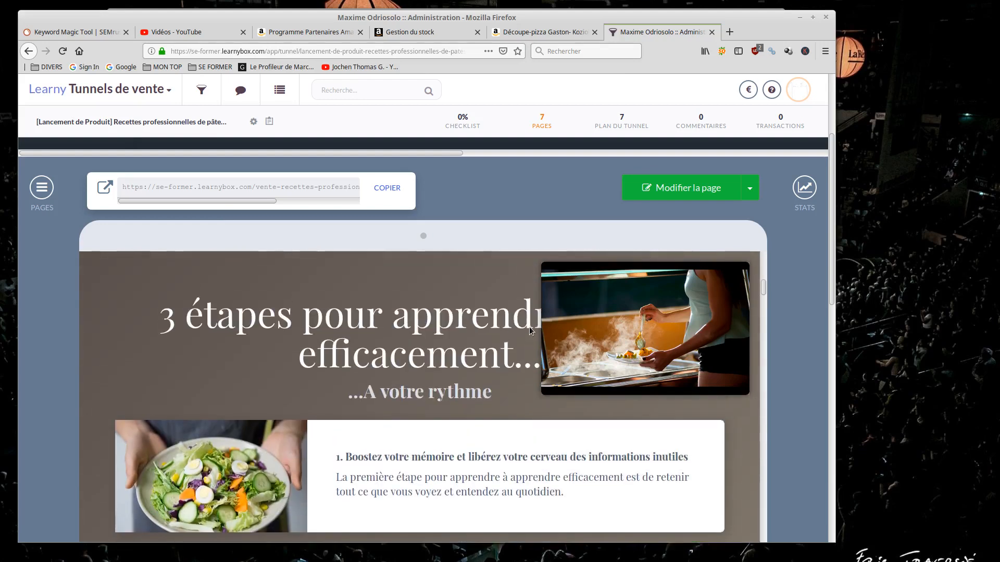
{"action": "scroll", "coordinate": [529, 326], "scroll_direction": "down", "scroll_amount": 6}
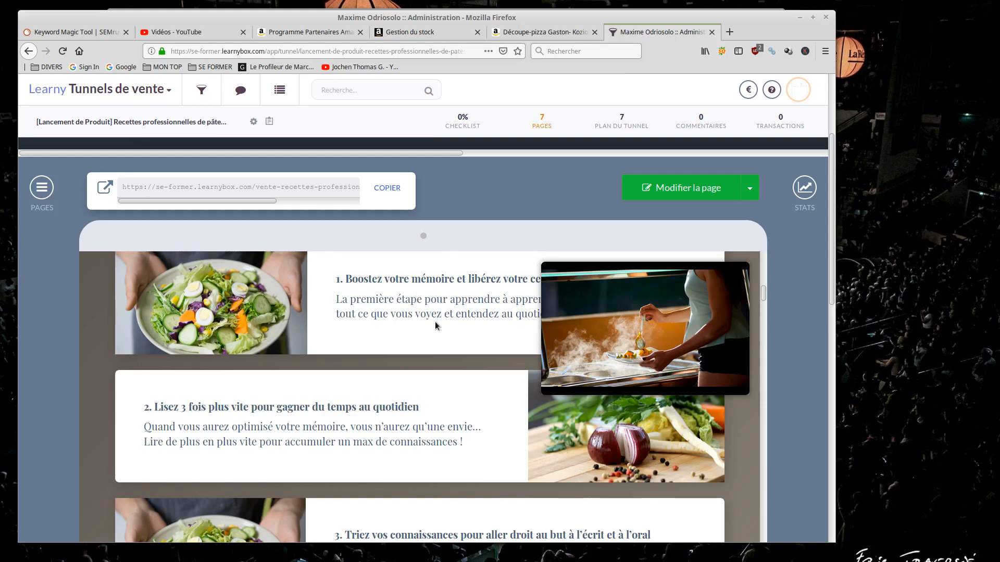
{"action": "scroll", "coordinate": [447, 324], "scroll_direction": "up", "scroll_amount": 4}
{"action": "scroll", "coordinate": [446, 326], "scroll_direction": "down", "scroll_amount": 4}
{"action": "scroll", "coordinate": [298, 342], "scroll_direction": "down", "scroll_amount": 4}
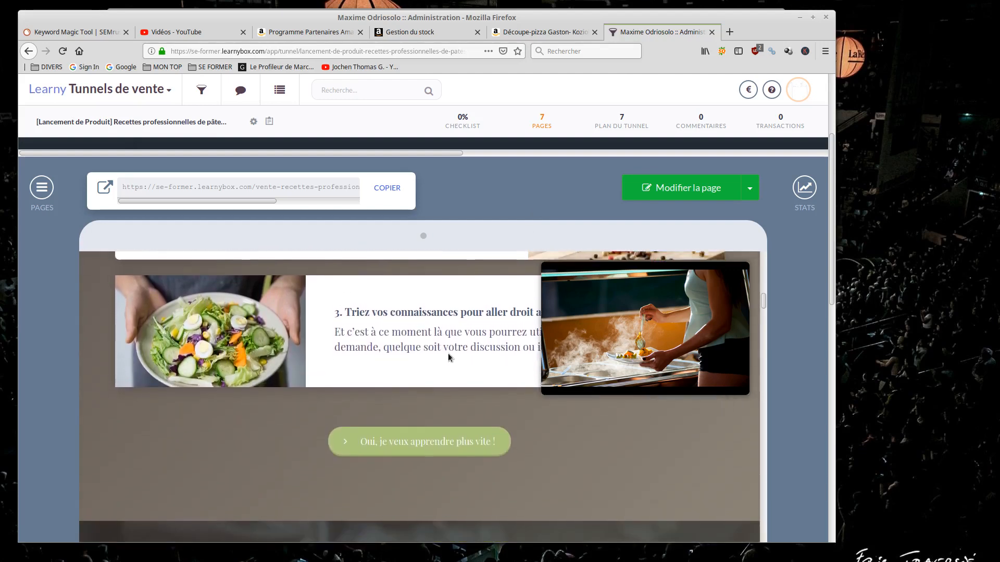
{"action": "scroll", "coordinate": [373, 331], "scroll_direction": "down", "scroll_amount": 2}
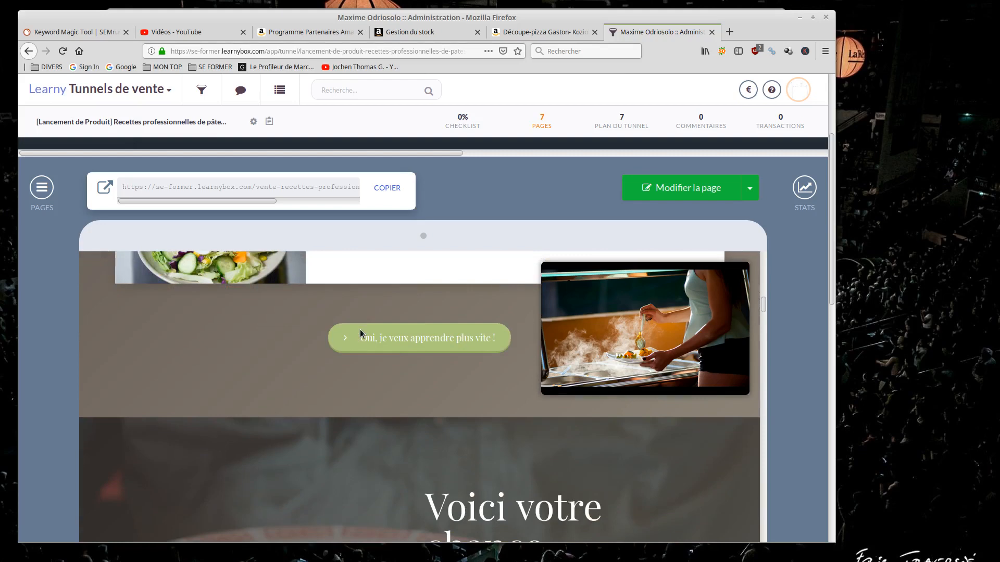
Examine the "Voici votre chance" section of the Vente preview and its JE COMMENCE MAINTENANT call to action.
{"action": "scroll", "coordinate": [361, 330], "scroll_direction": "down", "scroll_amount": 5}
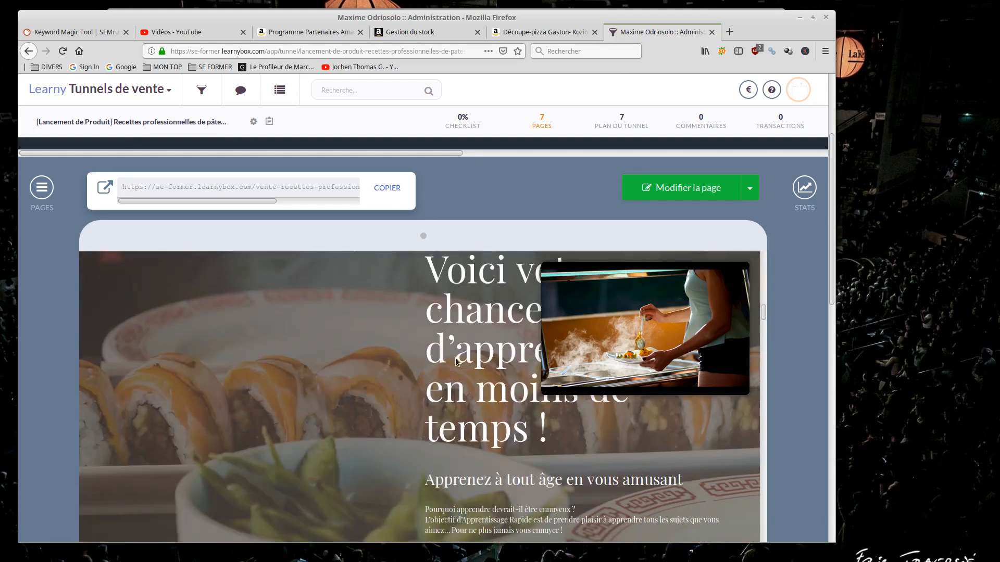
{"action": "scroll", "coordinate": [448, 346], "scroll_direction": "down", "scroll_amount": 1}
{"action": "scroll", "coordinate": [459, 347], "scroll_direction": "down", "scroll_amount": 3}
{"action": "scroll", "coordinate": [459, 347], "scroll_direction": "down", "scroll_amount": 2}
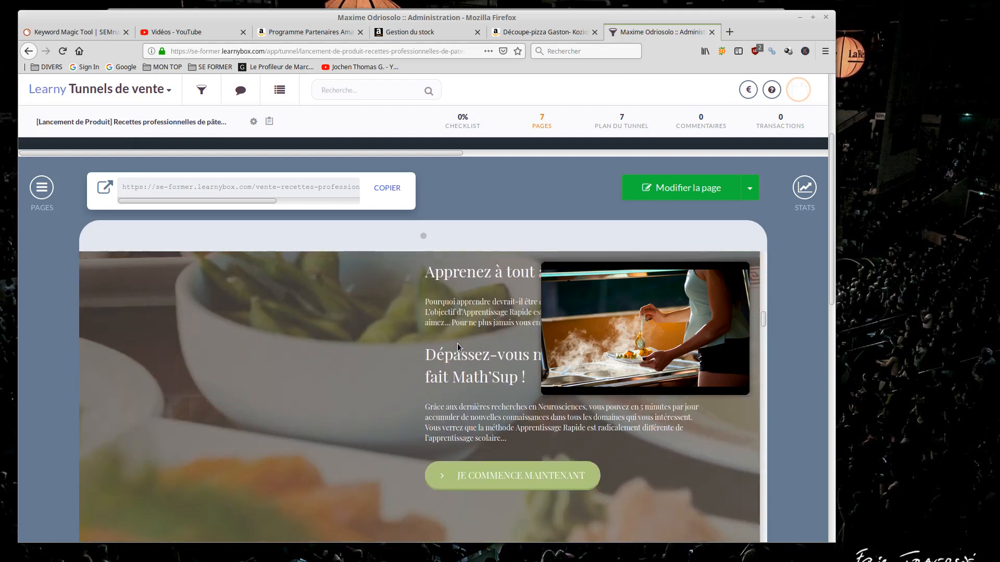
{"action": "scroll", "coordinate": [449, 335], "scroll_direction": "up", "scroll_amount": 8}
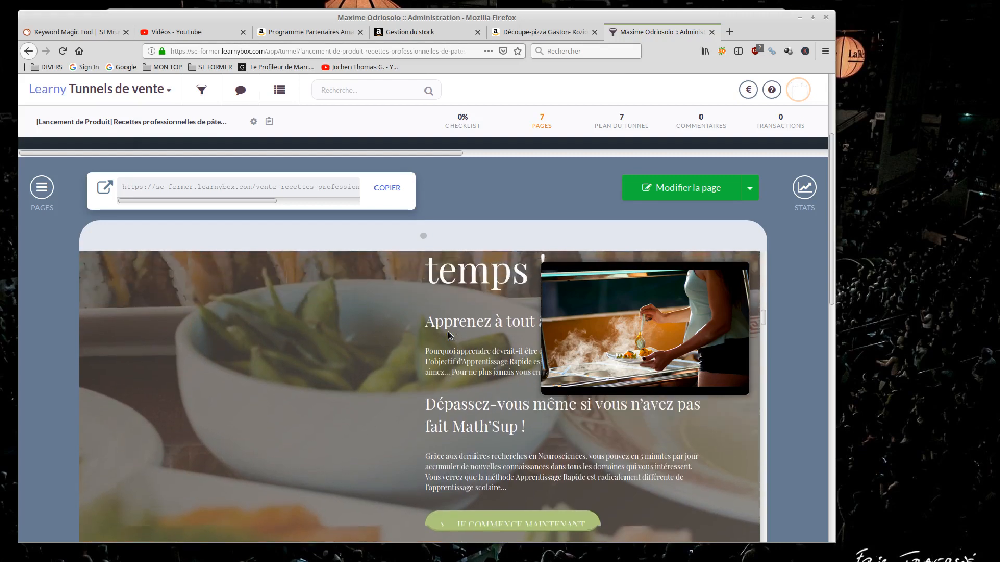
{"action": "scroll", "coordinate": [449, 335], "scroll_direction": "down", "scroll_amount": 6}
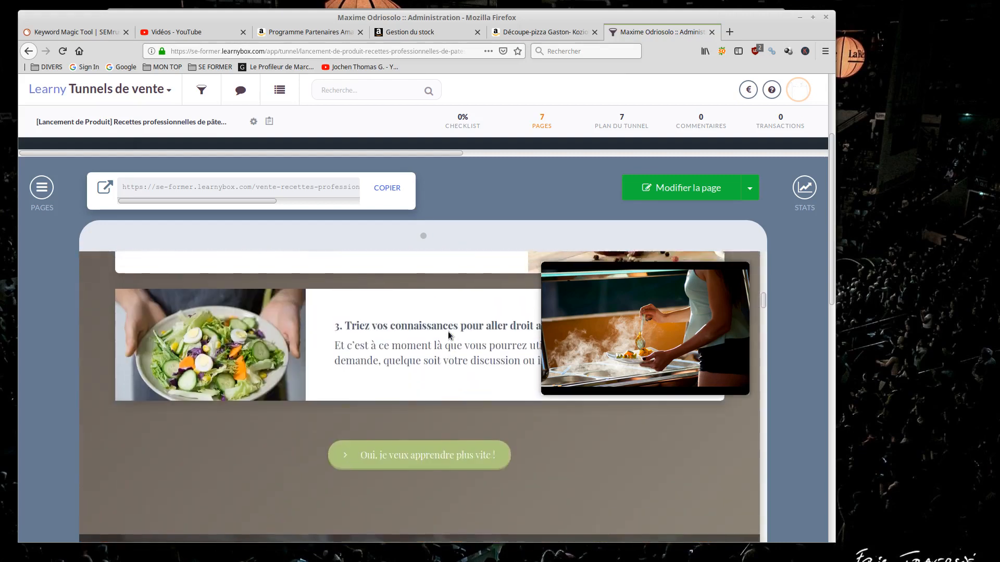
Review the Vente preview again from its title, video and benefits through the testimonial to the three-step section.
{"action": "scroll", "coordinate": [449, 335], "scroll_direction": "up", "scroll_amount": 2}
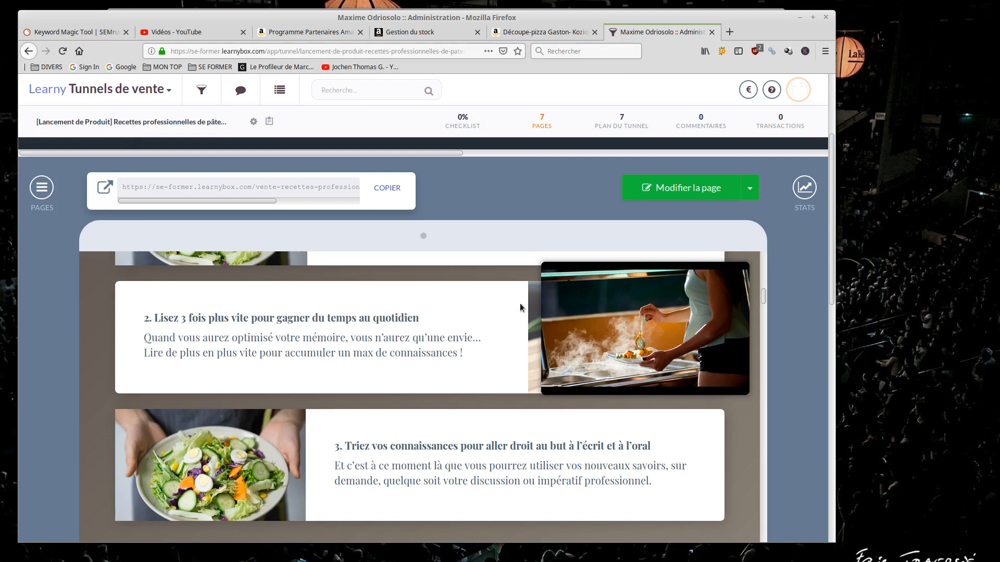
{"action": "scroll", "coordinate": [439, 311], "scroll_direction": "up", "scroll_amount": 7}
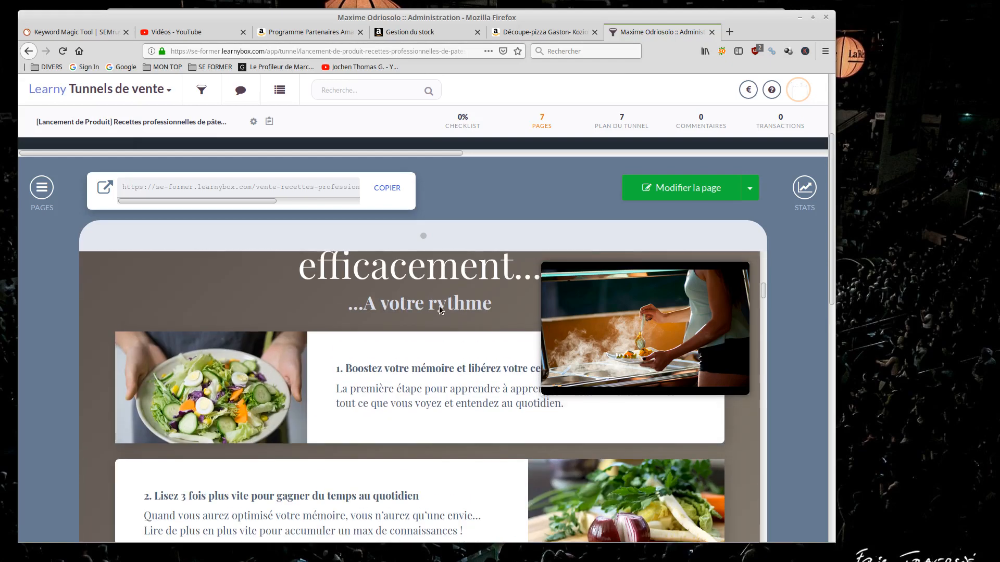
{"action": "scroll", "coordinate": [306, 393], "scroll_direction": "up", "scroll_amount": 8}
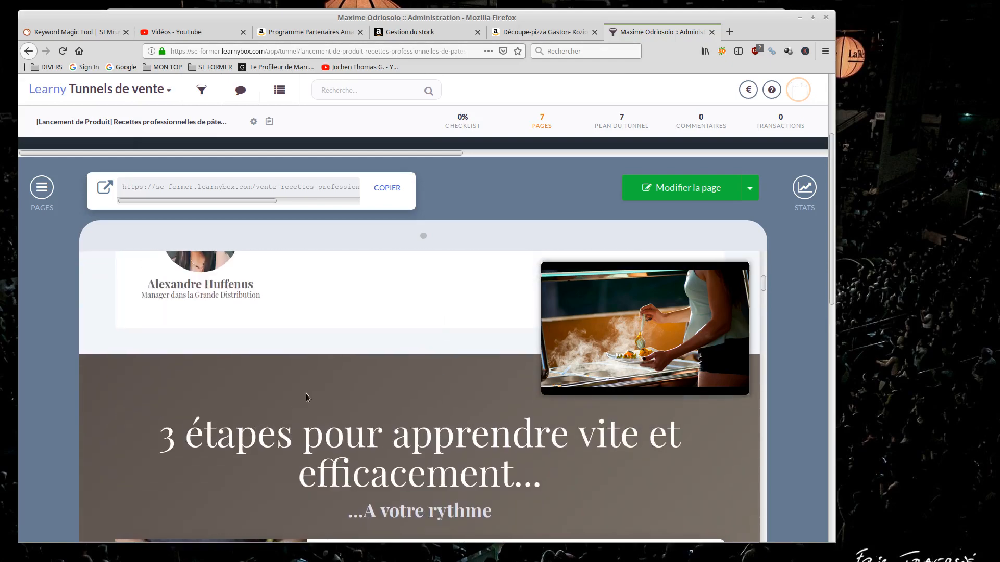
{"action": "scroll", "coordinate": [307, 392], "scroll_direction": "up", "scroll_amount": 3}
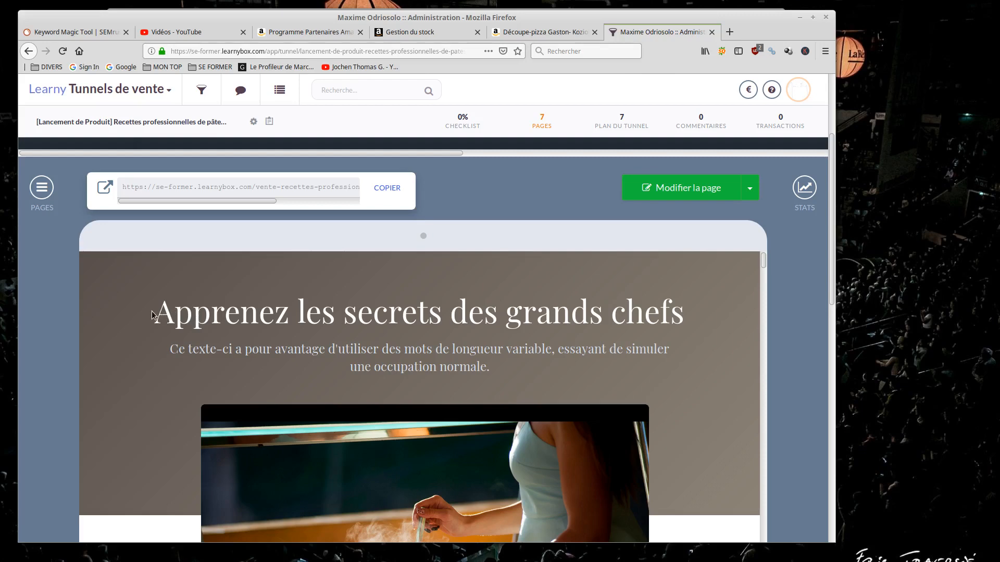
{"action": "scroll", "coordinate": [576, 316], "scroll_direction": "down", "scroll_amount": 10}
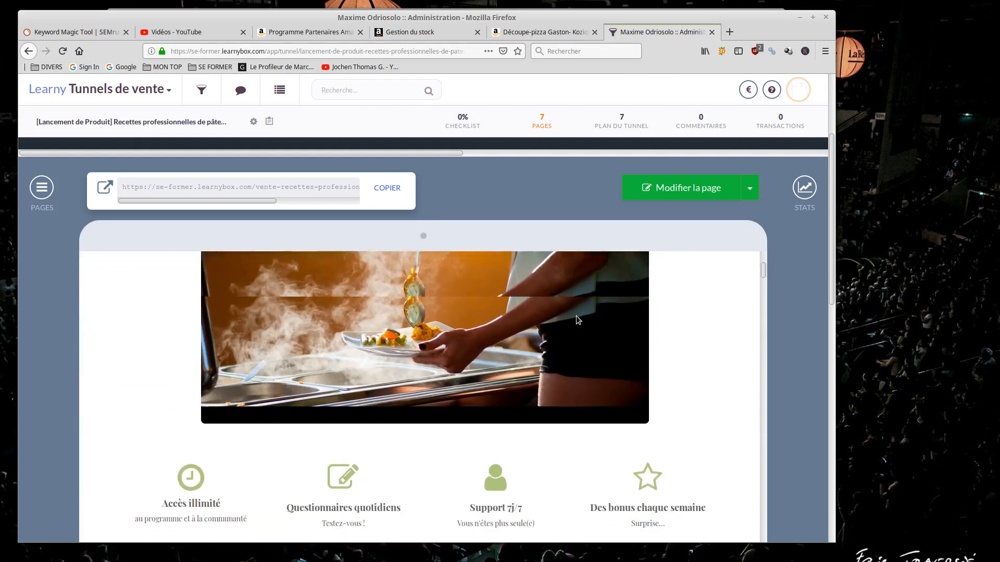
{"action": "scroll", "coordinate": [576, 317], "scroll_direction": "down", "scroll_amount": 4}
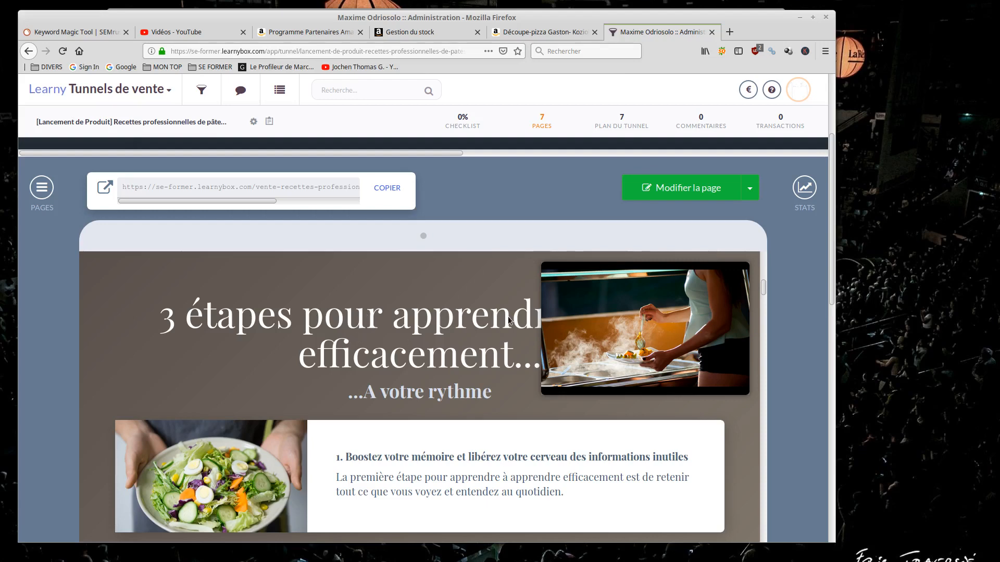
{"action": "scroll", "coordinate": [508, 317], "scroll_direction": "up", "scroll_amount": 3}
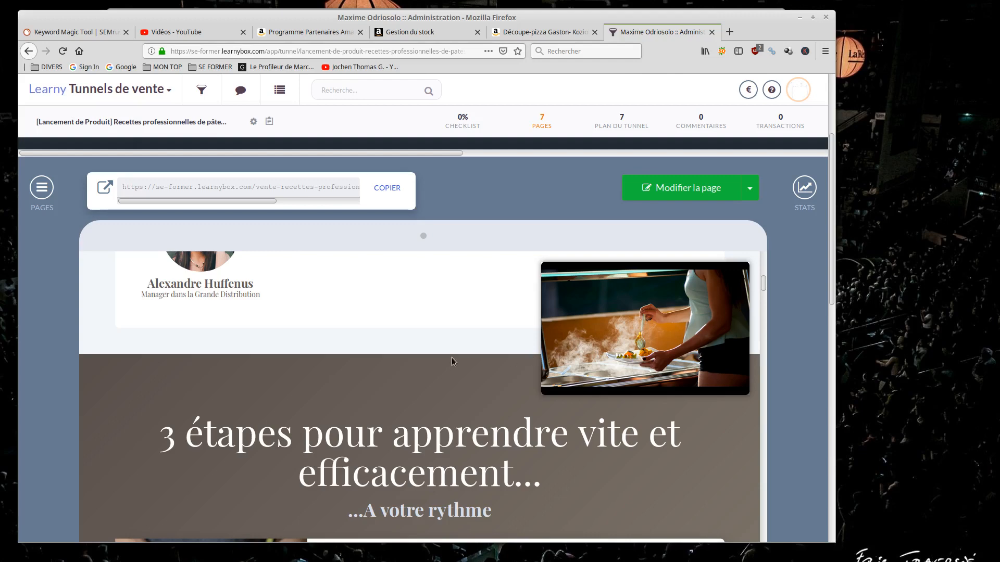
{"action": "scroll", "coordinate": [453, 362], "scroll_direction": "up", "scroll_amount": 2}
Open the Vente page in the page editor and look through its sections down to the 49€ pricing block.
{"action": "left_click", "coordinate": [436, 284]}
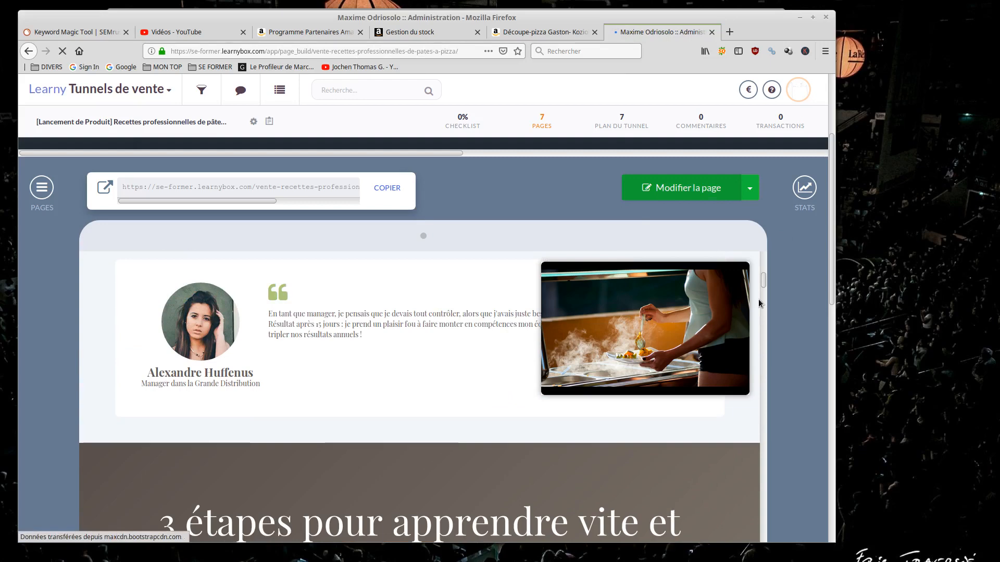
{"action": "scroll", "coordinate": [507, 281], "scroll_direction": "down", "scroll_amount": 3}
{"action": "scroll", "coordinate": [297, 342], "scroll_direction": "up", "scroll_amount": 6}
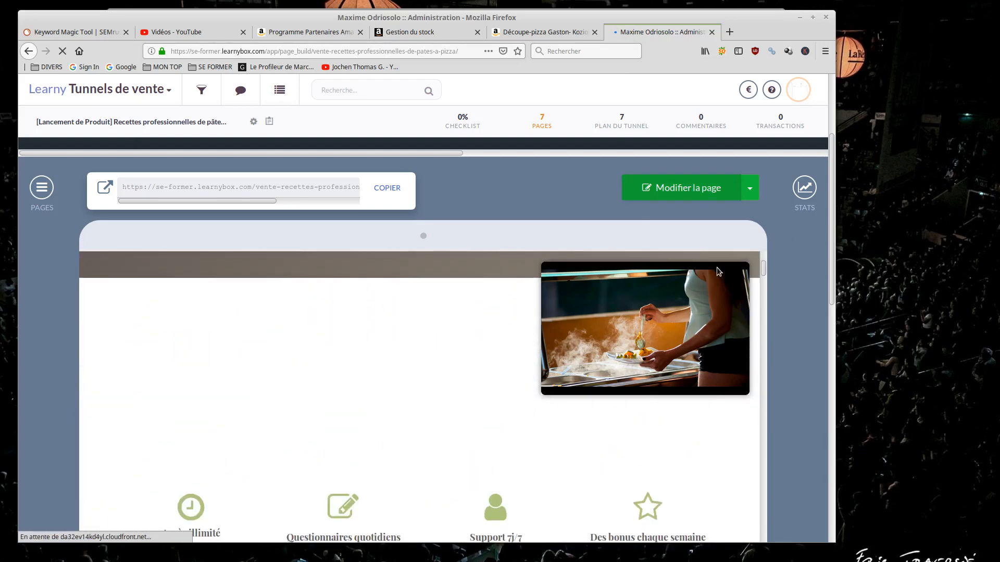
{"action": "scroll", "coordinate": [419, 286], "scroll_direction": "down", "scroll_amount": 3}
{"action": "scroll", "coordinate": [418, 288], "scroll_direction": "down", "scroll_amount": 3}
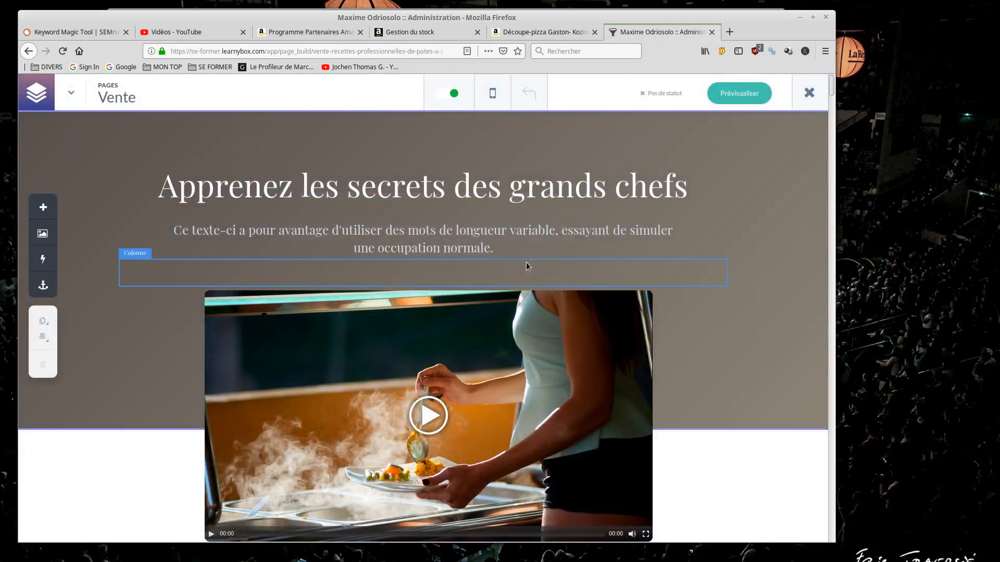
{"action": "scroll", "coordinate": [821, 388], "scroll_direction": "down", "scroll_amount": 10}
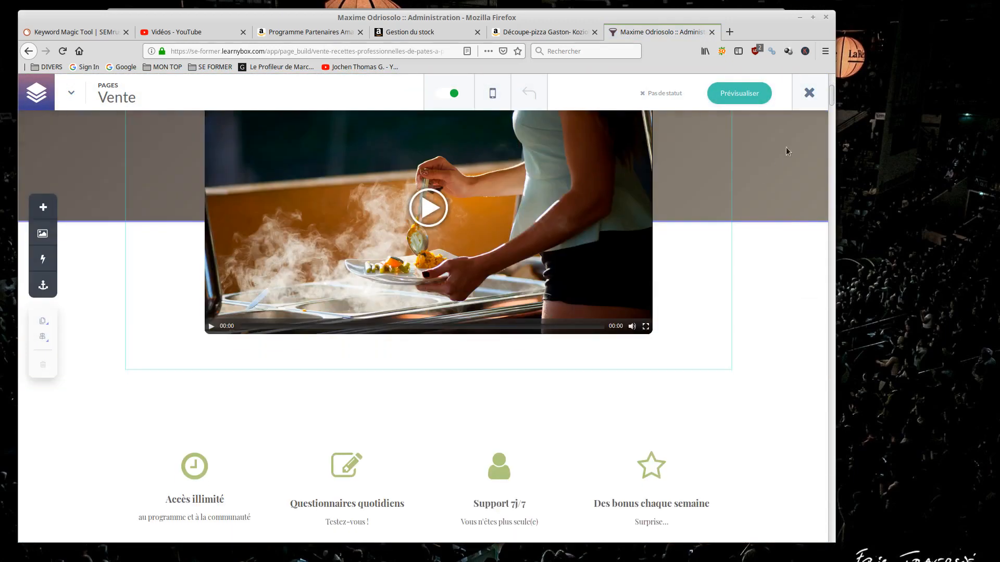
{"action": "scroll", "coordinate": [821, 388], "scroll_direction": "down", "scroll_amount": 10}
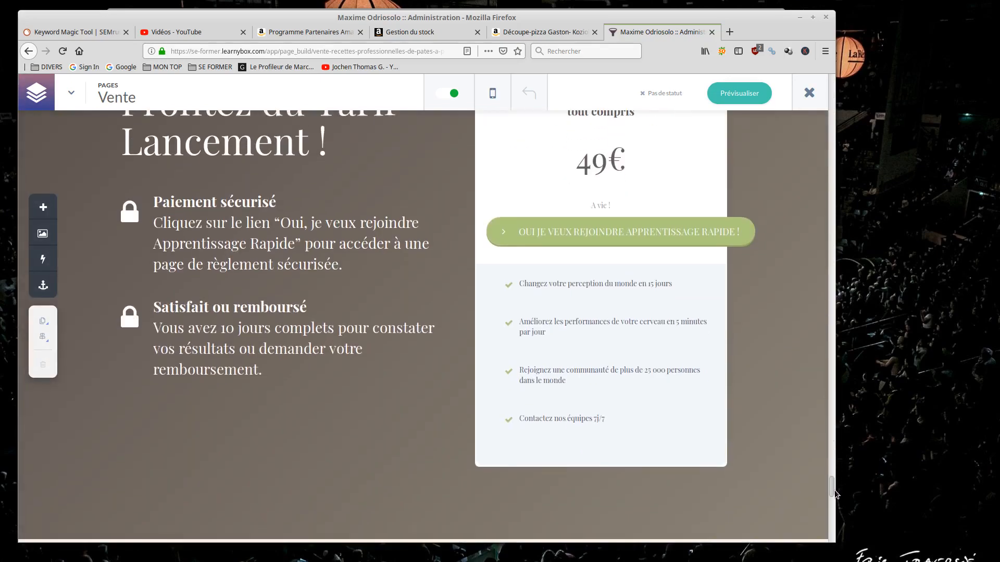
{"action": "left_click_drag", "start_coordinate": [835, 491], "coordinate": [856, 143]}
{"action": "scroll", "coordinate": [653, 340], "scroll_direction": "up", "scroll_amount": 20}
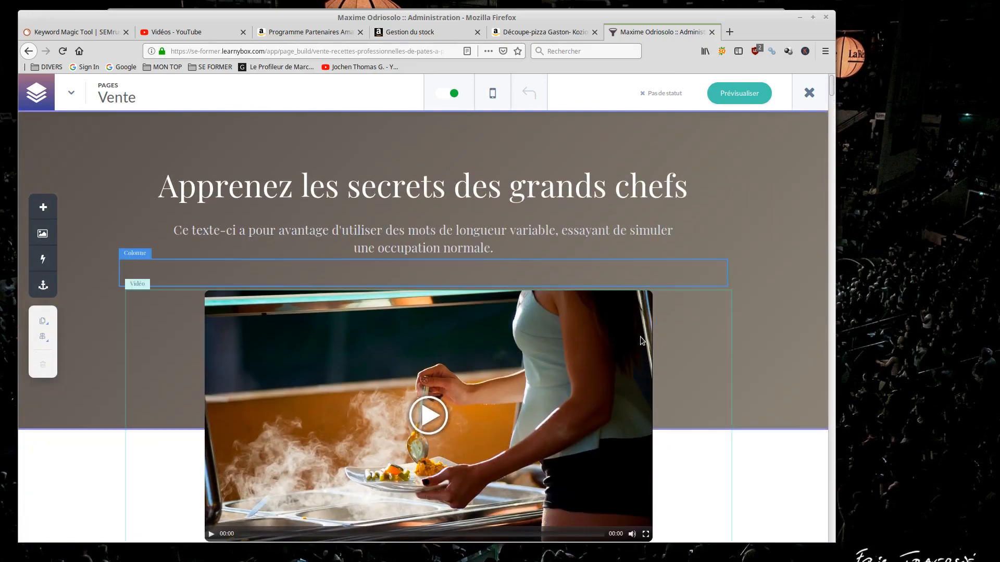
Reword the main heading above the video as "Apprenez les secrets d'une bonne pâte à pizza".
{"action": "scroll", "coordinate": [537, 348], "scroll_direction": "down", "scroll_amount": 2}
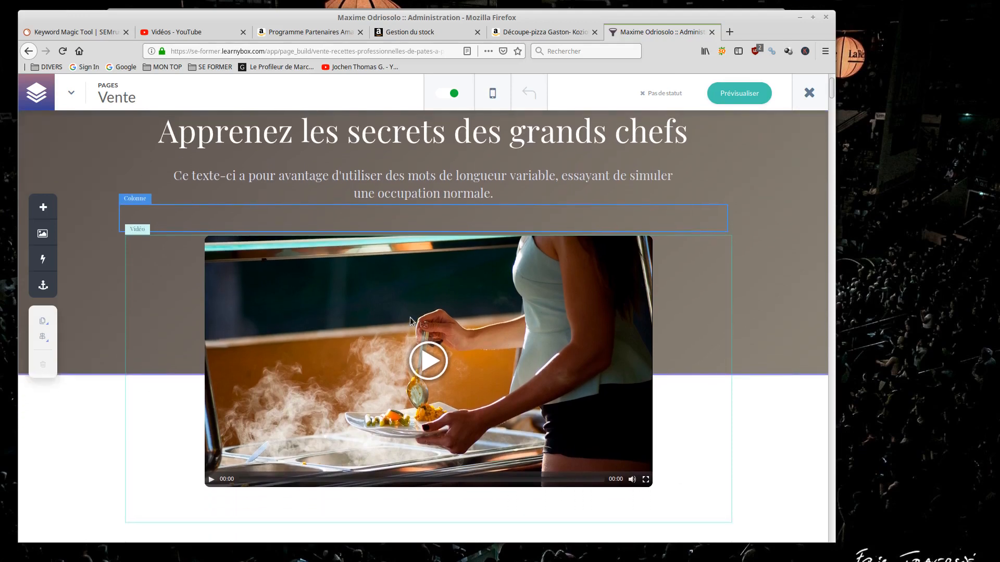
{"action": "scroll", "coordinate": [211, 186], "scroll_direction": "up", "scroll_amount": 2}
{"action": "left_click", "coordinate": [206, 189]}
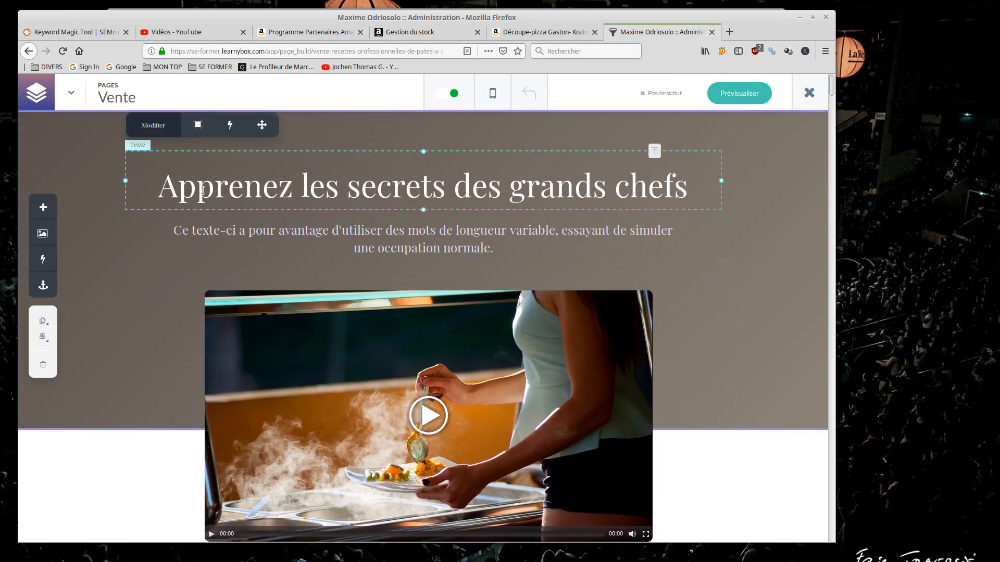
{"action": "double_click", "coordinate": [175, 197]}
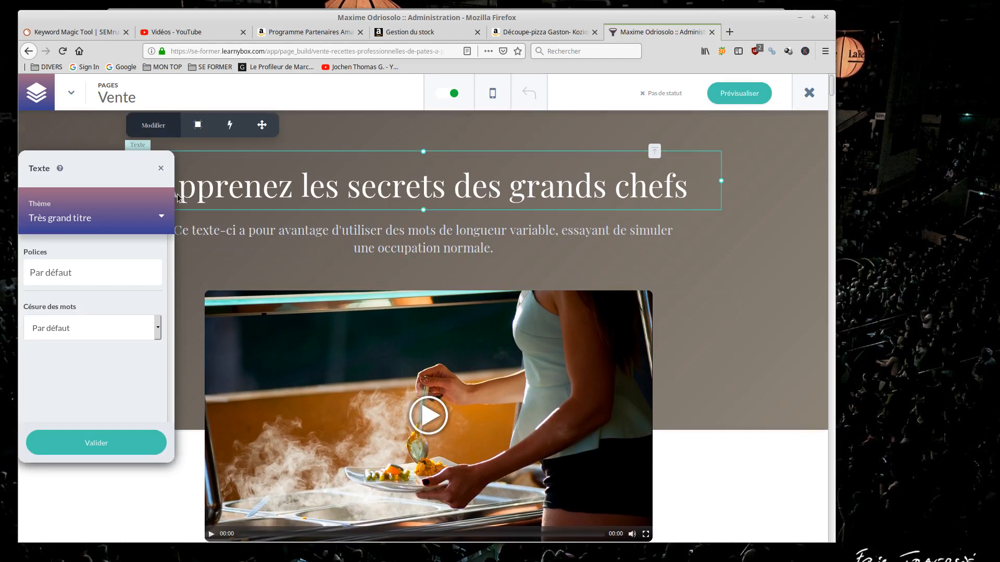
{"action": "left_click", "coordinate": [216, 198]}
{"action": "left_click", "coordinate": [349, 191]}
{"action": "left_click_drag", "start_coordinate": [689, 190], "coordinate": [267, 199]}
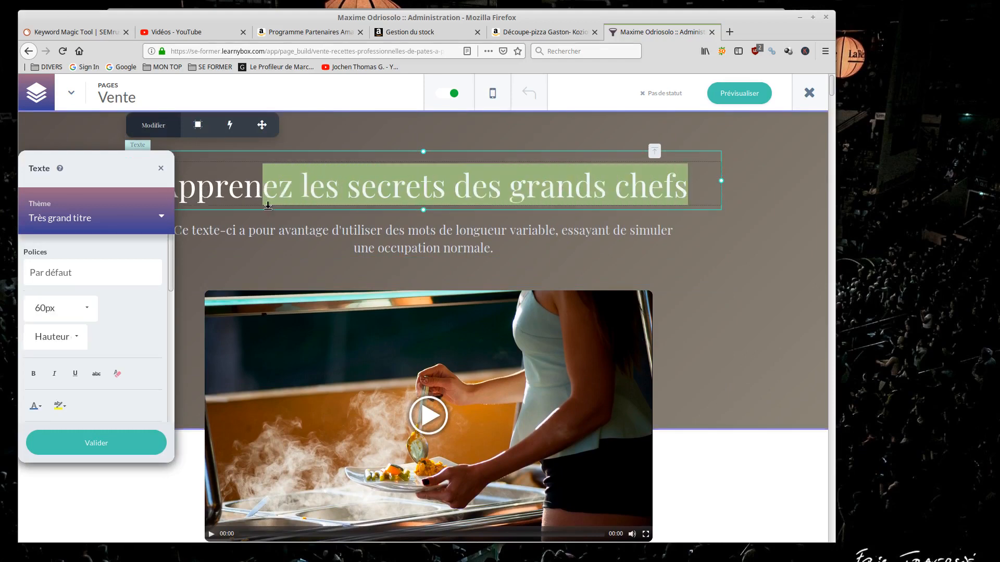
{"action": "key", "text": "Right"}
{"action": "key", "text": "BackSpace"}
{"action": "key", "text": "BackSpace"}
{"action": "key", "text": "BackSpace"}
{"action": "key", "text": "BackSpace"}
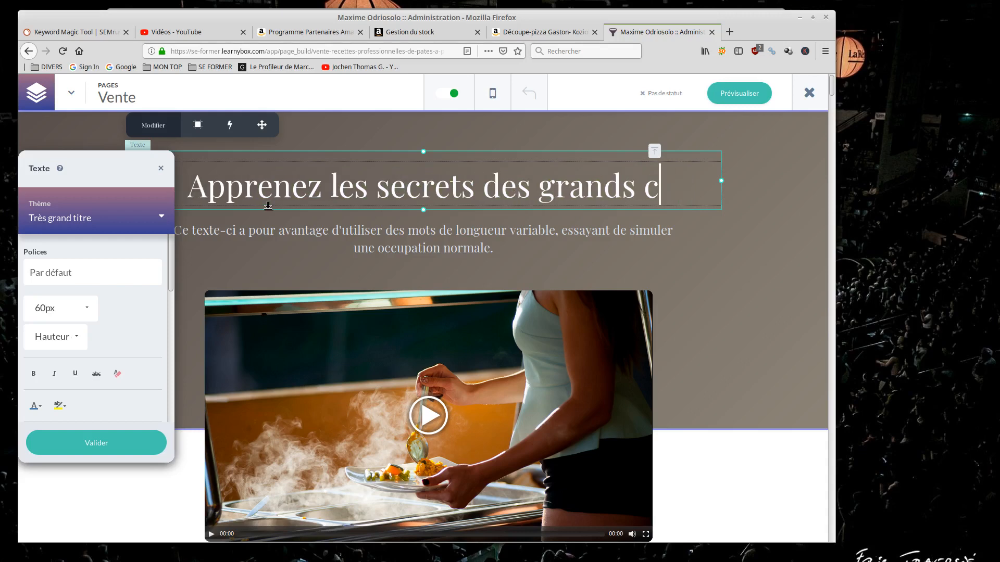
{"action": "key", "text": "BackSpace"}
{"action": "key", "text": "BackSpace"}
{"action": "key", "text": "BackSpace"}
{"action": "key", "text": "BackSpace"}
{"action": "key", "text": "BackSpace"}
{"action": "key", "text": "BackSpace"}
{"action": "key", "text": "BackSpace"}
{"action": "key", "text": "BackSpace"}
{"action": "key", "text": "BackSpace"}
{"action": "key", "text": "BackSpace"}
{"action": "key", "text": "BackSpace"}
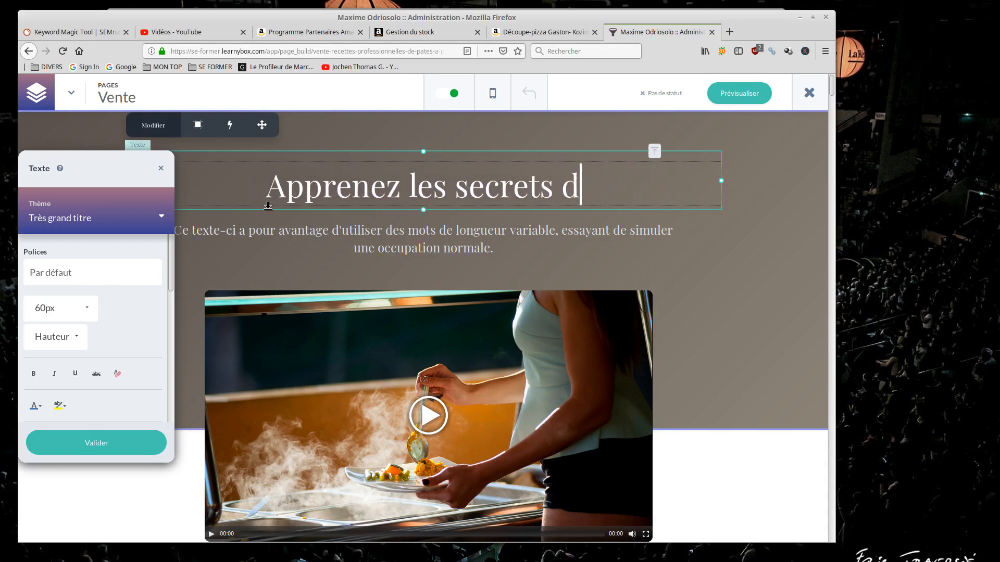
{"action": "type", "text": "'une b"}
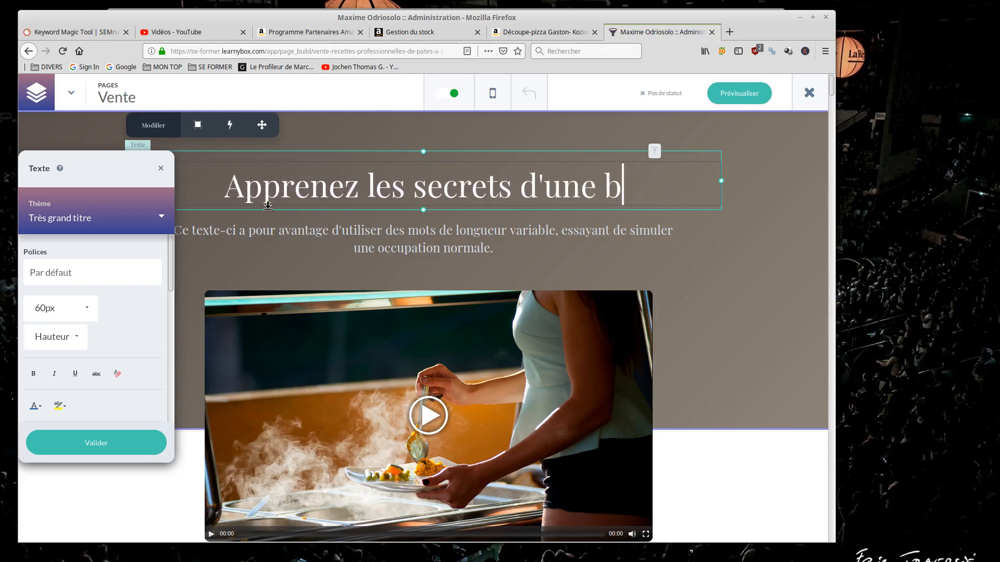
{"action": "type", "text": "onn ep"}
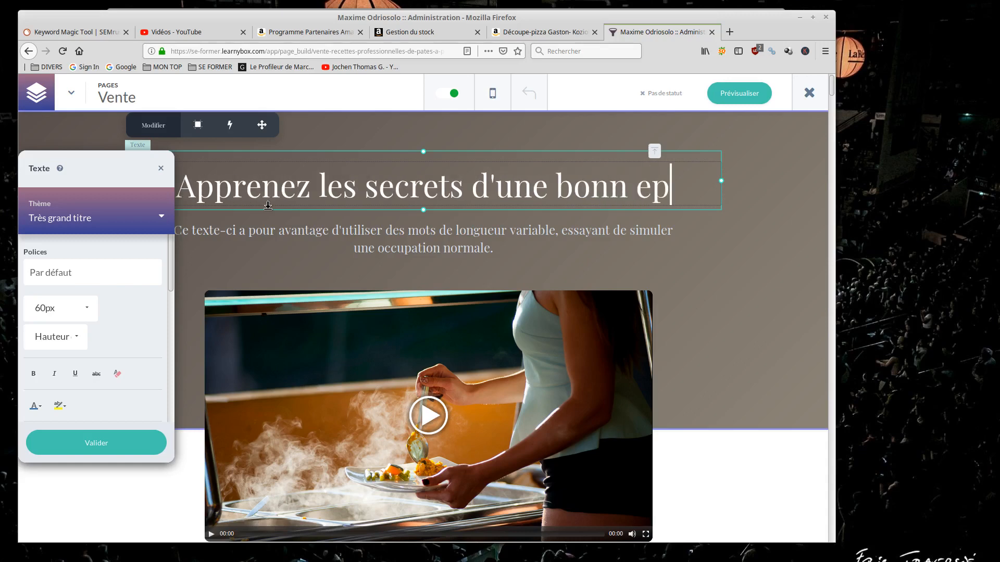
{"action": "type", "text": "âte à pizza"}
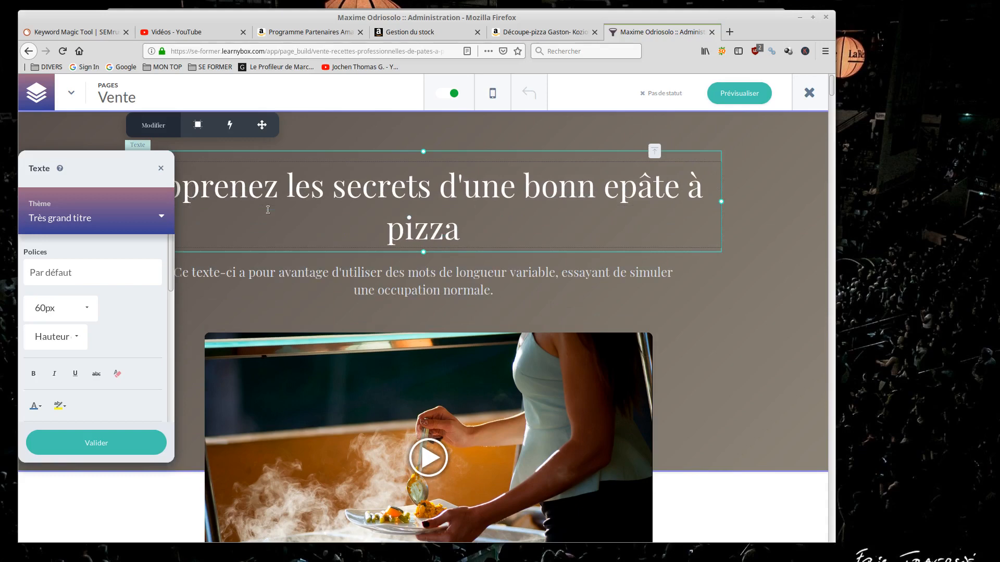
{"action": "left_click", "coordinate": [604, 188]}
{"action": "key", "text": "BackSpace"}
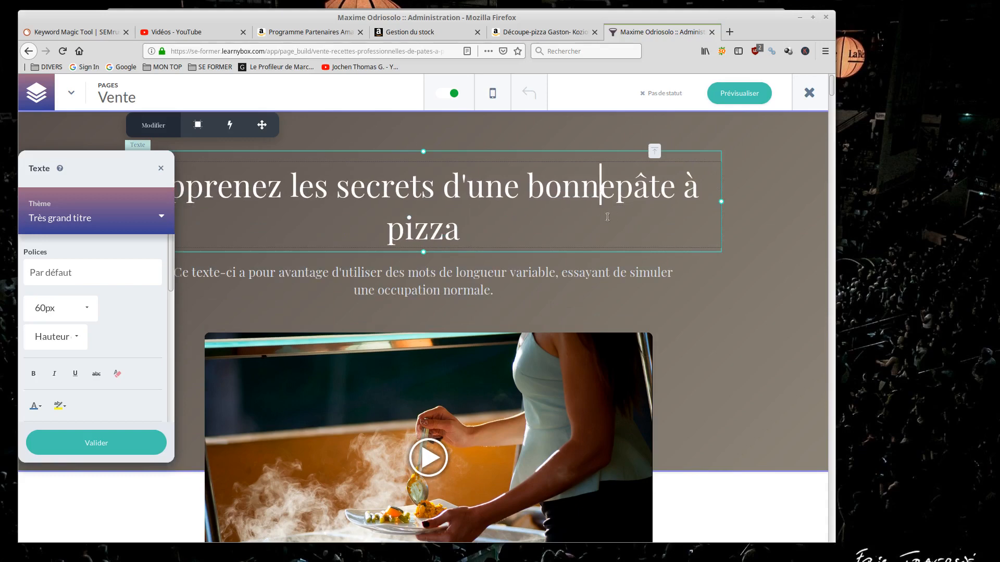
{"action": "left_click", "coordinate": [615, 194]}
{"action": "left_click", "coordinate": [519, 208]}
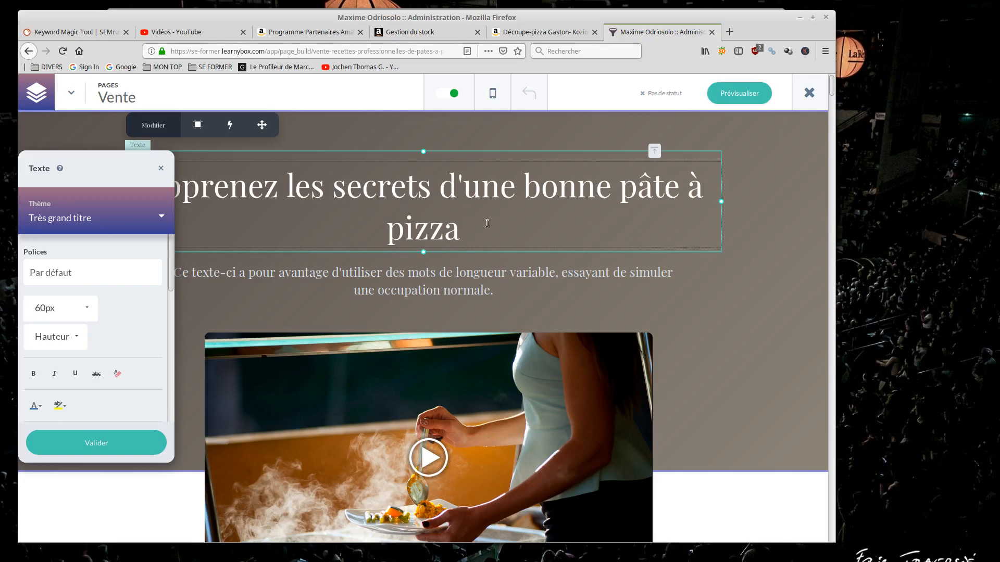
Set the whole main heading's font size to 52px and validate the text change.
{"action": "key", "text": "ctrl+a"}
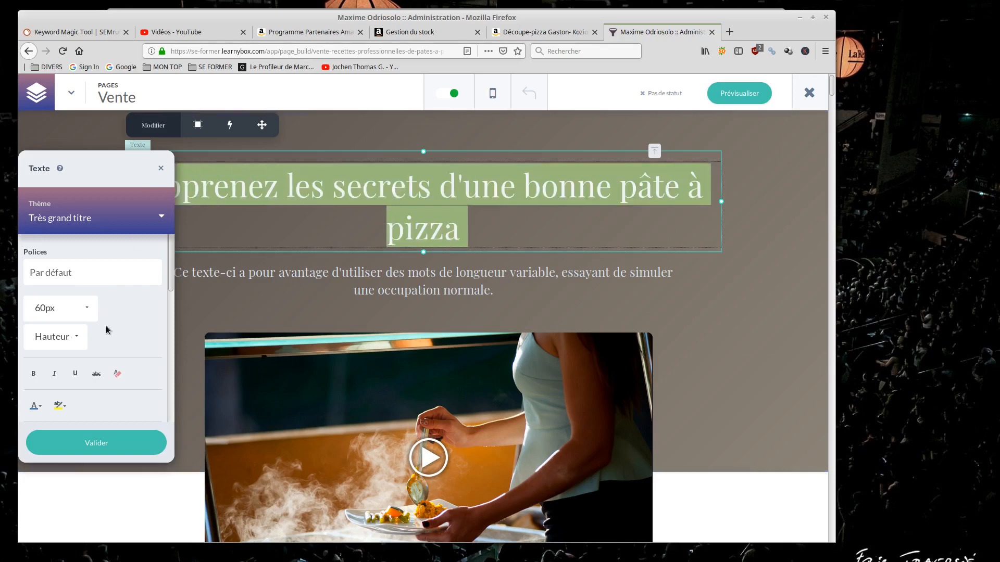
{"action": "left_click", "coordinate": [96, 313]}
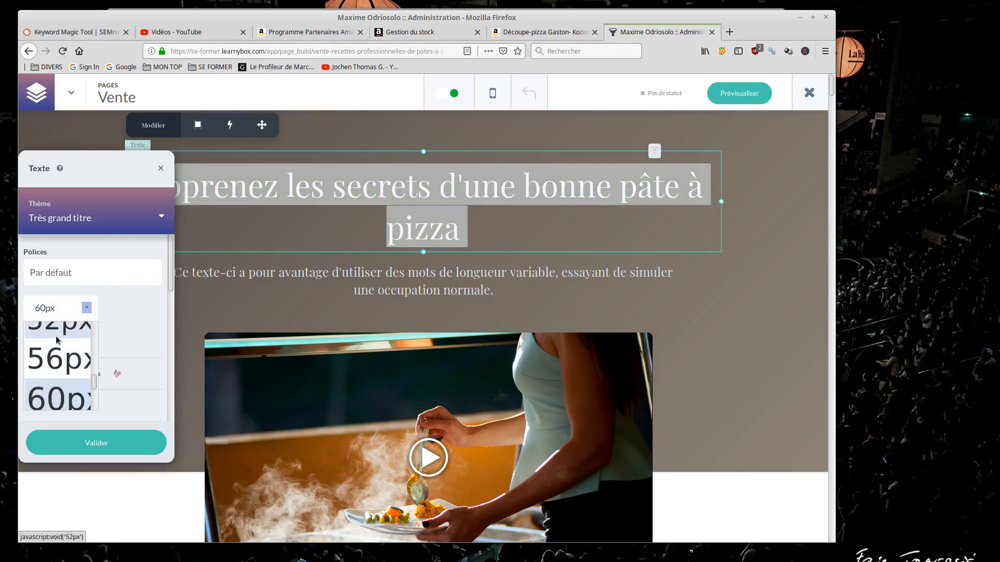
{"action": "left_click", "coordinate": [58, 331]}
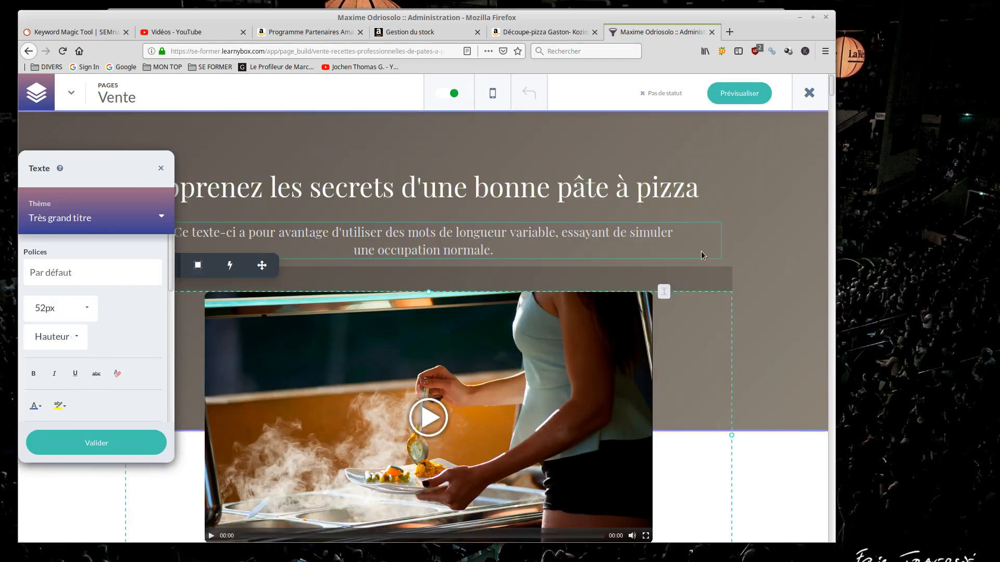
{"action": "left_click", "coordinate": [432, 192]}
{"action": "left_click", "coordinate": [617, 188]}
{"action": "left_click", "coordinate": [125, 443]}
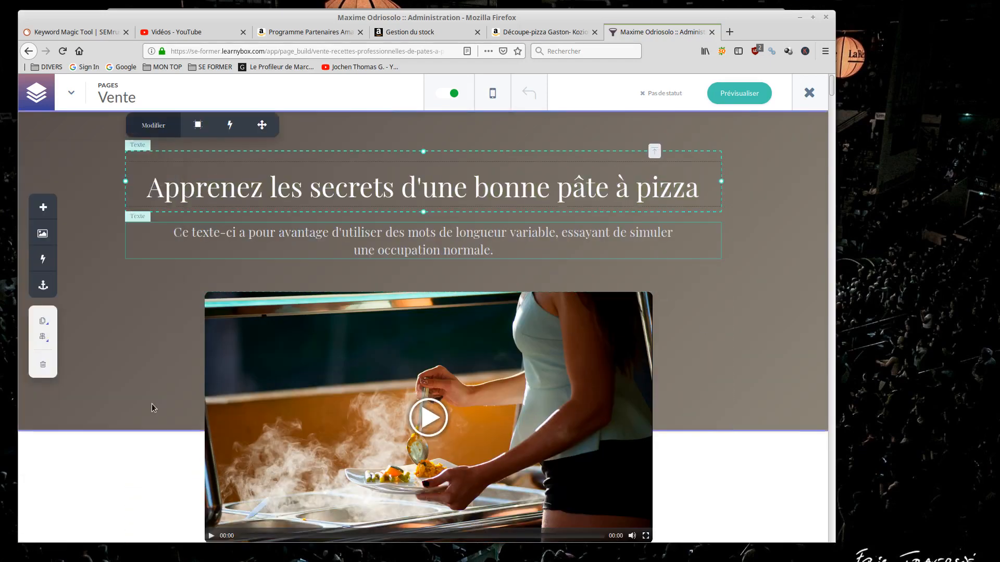
{"action": "left_click", "coordinate": [294, 194]}
{"action": "left_click", "coordinate": [118, 443]}
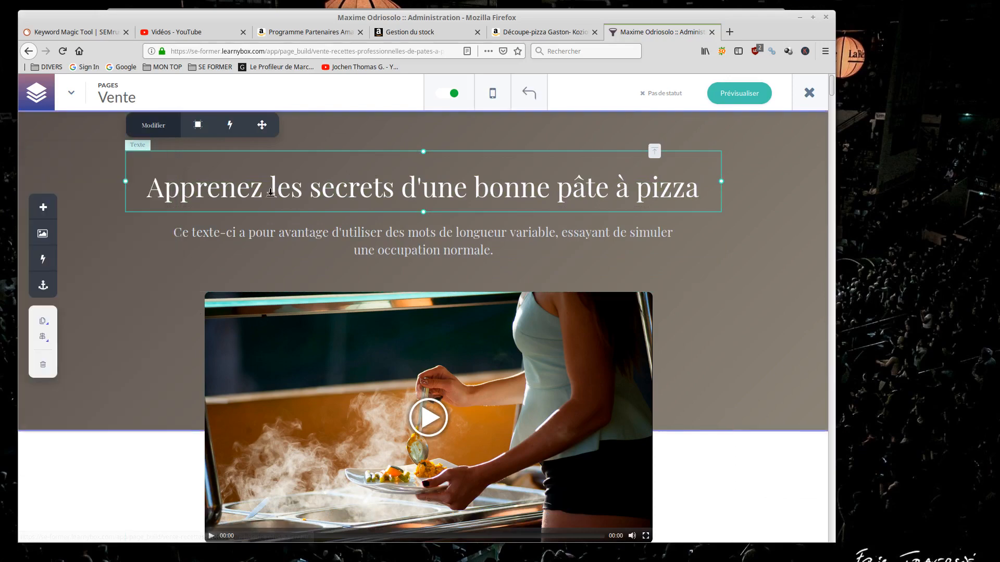
{"action": "left_click_drag", "start_coordinate": [382, 195], "coordinate": [458, 199]}
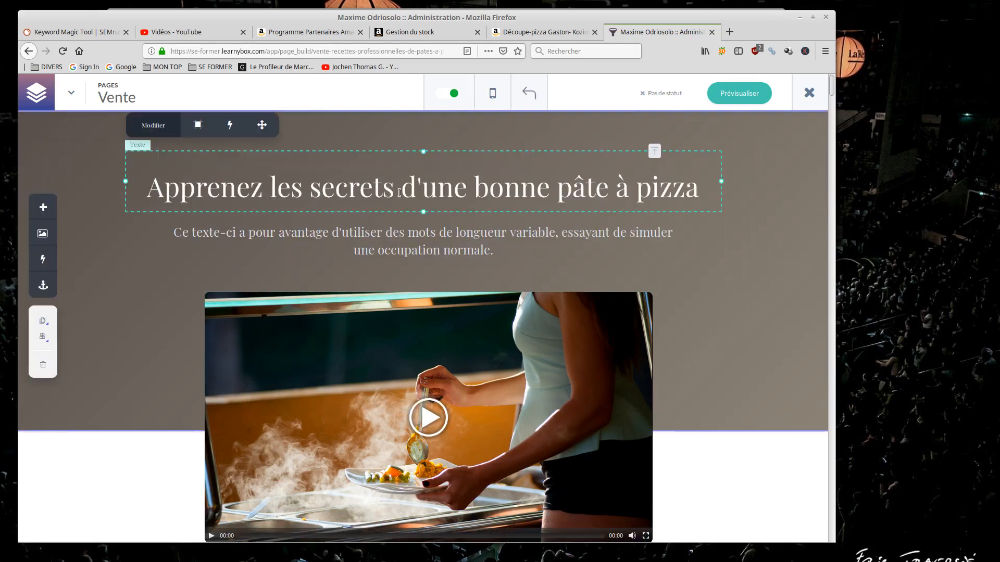
{"action": "left_click", "coordinate": [399, 192]}
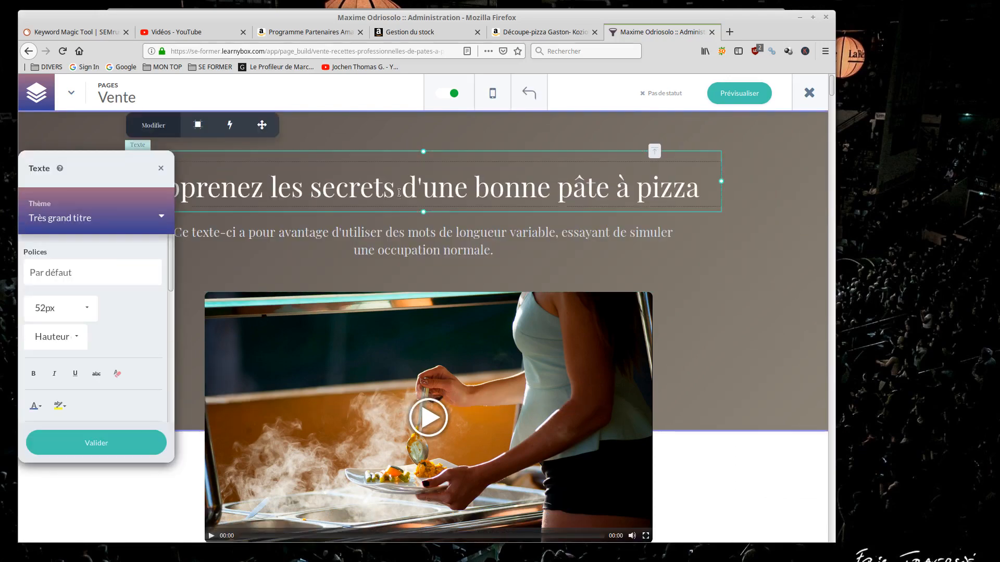
{"action": "left_click", "coordinate": [99, 443]}
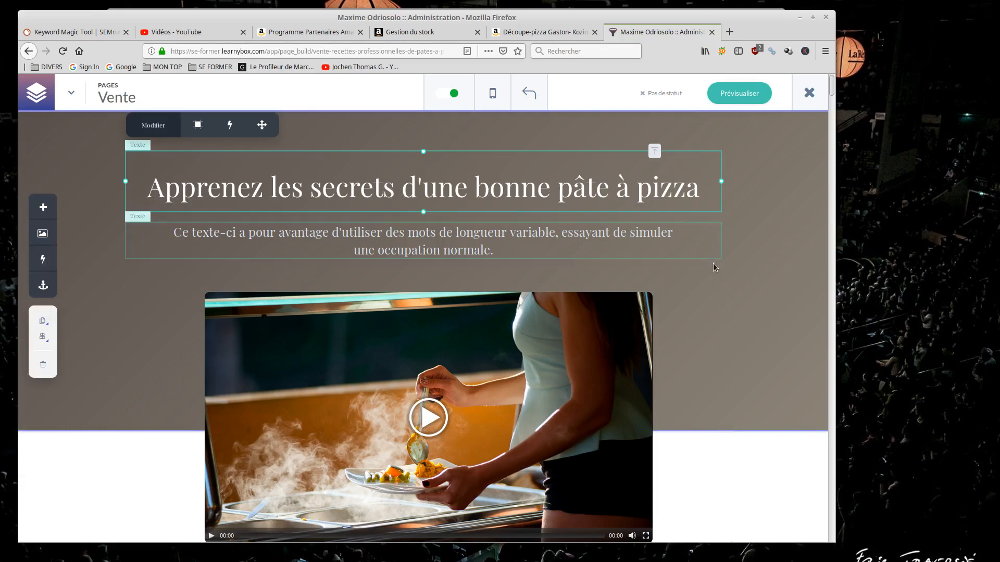
Locate the "3 étapes pour apprendre vite et efficacement..." heading and look at its text settings.
{"action": "scroll", "coordinate": [714, 266], "scroll_direction": "down", "scroll_amount": 15}
{"action": "scroll", "coordinate": [702, 279], "scroll_direction": "down", "scroll_amount": 3}
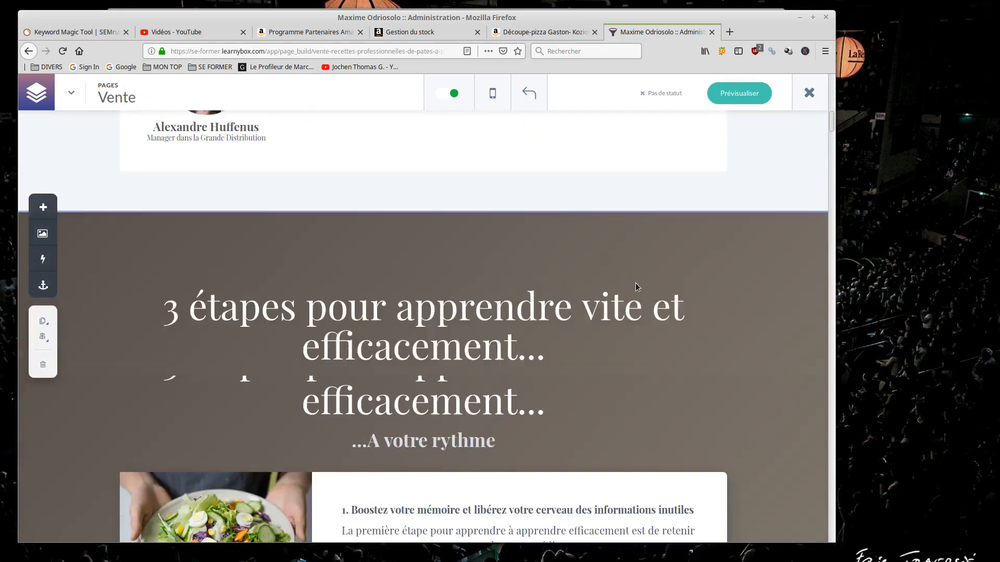
{"action": "mouse_move", "coordinate": [395, 308]}
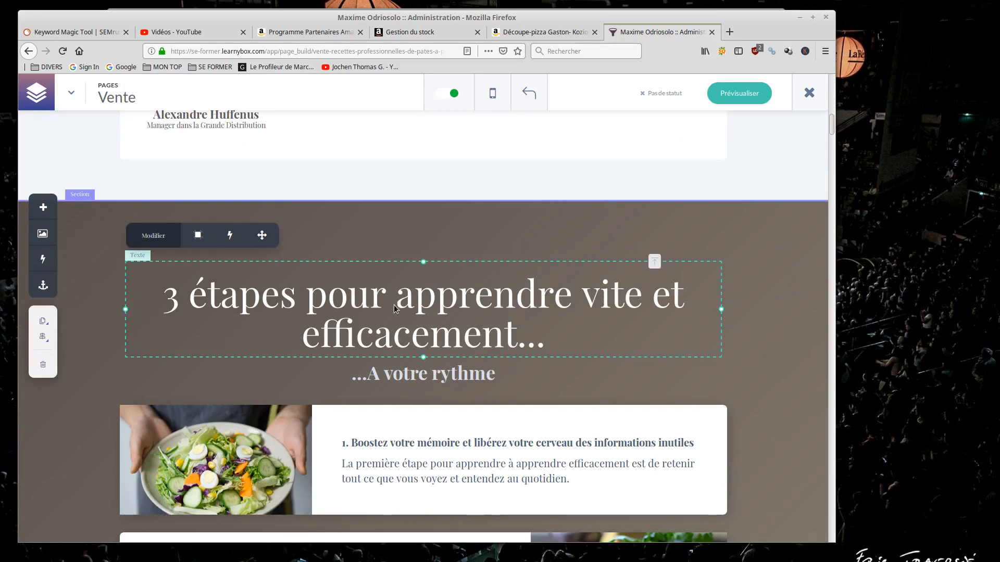
{"action": "left_click", "coordinate": [439, 296]}
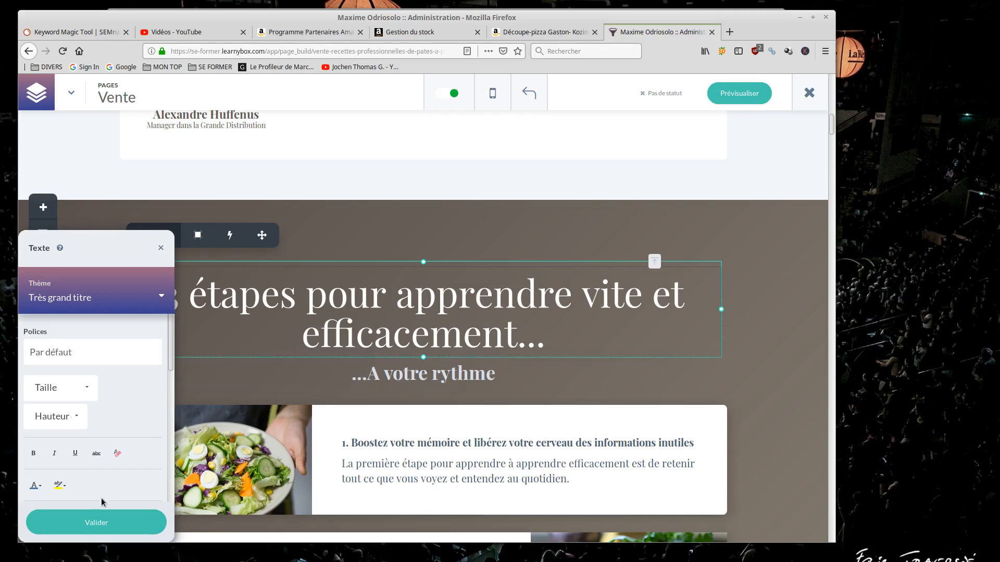
{"action": "left_click", "coordinate": [100, 521]}
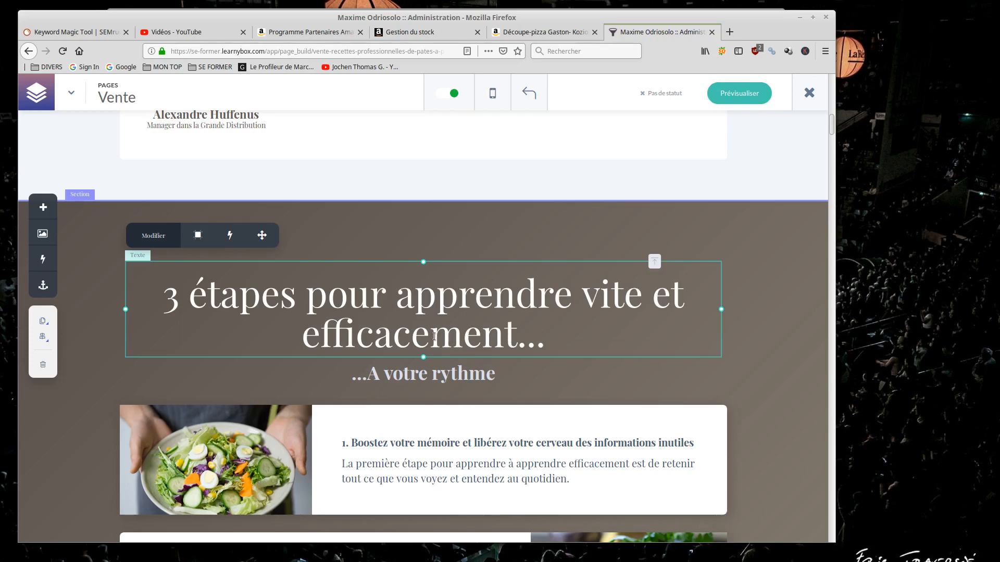
{"action": "left_click", "coordinate": [155, 236]}
{"action": "left_click", "coordinate": [84, 522]}
{"action": "left_click", "coordinate": [155, 236]}
{"action": "left_click", "coordinate": [92, 522]}
Reword the "3 étapes pour apprendre vite et efficacement..." heading as "3 min pour créer une pate à pizza ...".
{"action": "double_click", "coordinate": [490, 329]}
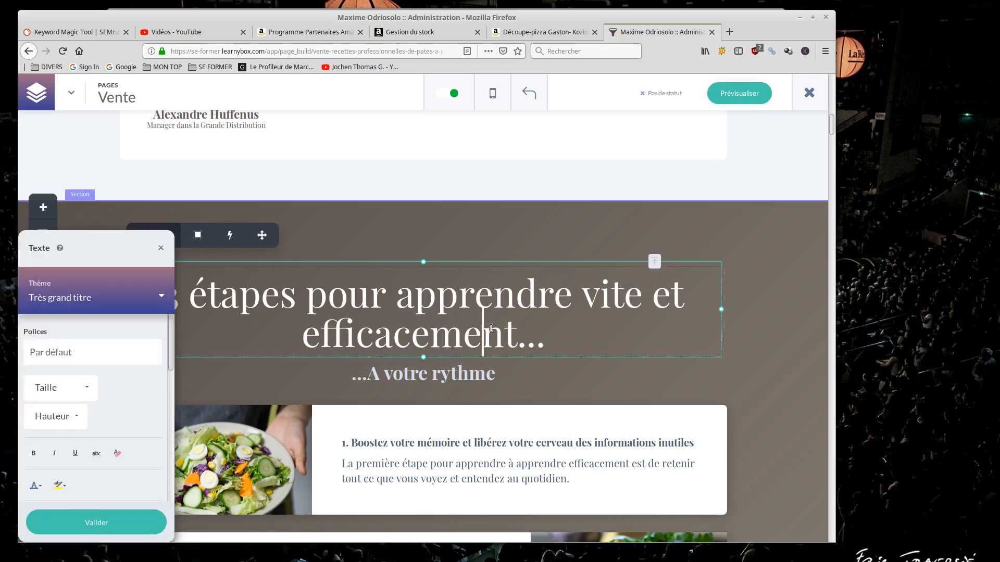
{"action": "key", "text": "Right"}
{"action": "key", "text": "Right"}
{"action": "key", "text": "BackSpace"}
{"action": "key", "text": "BackSpace"}
{"action": "key", "text": "BackSpace"}
{"action": "key", "text": "BackSpace"}
{"action": "key", "text": "BackSpace"}
{"action": "key", "text": "BackSpace"}
{"action": "key", "text": "BackSpace"}
{"action": "key", "text": "BackSpace"}
{"action": "key", "text": "BackSpace"}
{"action": "key", "text": "BackSpace"}
{"action": "key", "text": "BackSpace"}
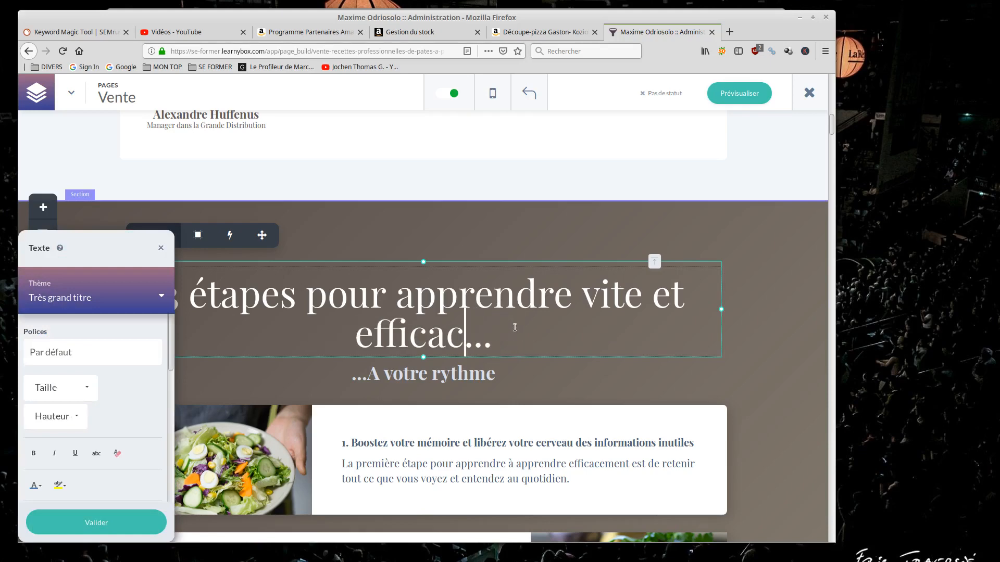
{"action": "key", "text": "BackSpace"}
{"action": "key", "text": "BackSpace"}
{"action": "key", "text": "BackSpace"}
{"action": "key", "text": "BackSpace"}
{"action": "key", "text": "BackSpace"}
{"action": "key", "text": "BackSpace"}
{"action": "key", "text": "BackSpace"}
{"action": "key", "text": "BackSpace"}
{"action": "key", "text": "BackSpace"}
{"action": "key", "text": "BackSpace"}
{"action": "key", "text": "BackSpace"}
{"action": "key", "text": "BackSpace"}
{"action": "key", "text": "BackSpace"}
{"action": "key", "text": "BackSpace"}
{"action": "key", "text": "BackSpace"}
{"action": "key", "text": "BackSpace"}
{"action": "key", "text": "BackSpace"}
{"action": "key", "text": "BackSpace"}
{"action": "key", "text": "BackSpace"}
{"action": "key", "text": "BackSpace"}
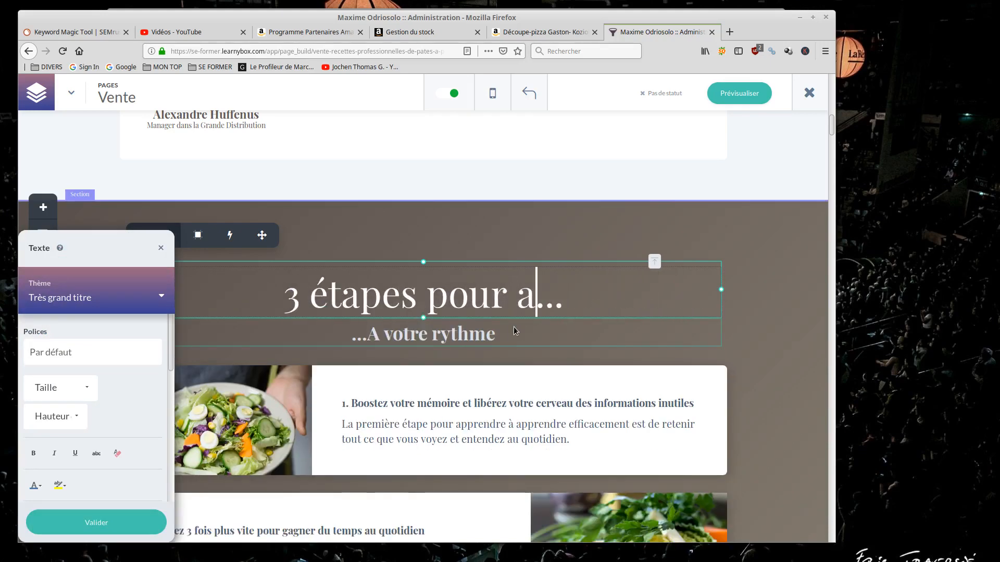
{"action": "key", "text": "BackSpace"}
{"action": "key", "text": "BackSpace"}
{"action": "key", "text": "BackSpace"}
{"action": "key", "text": "BackSpace"}
{"action": "key", "text": "BackSpace"}
{"action": "key", "text": "BackSpace"}
{"action": "key", "text": "BackSpace"}
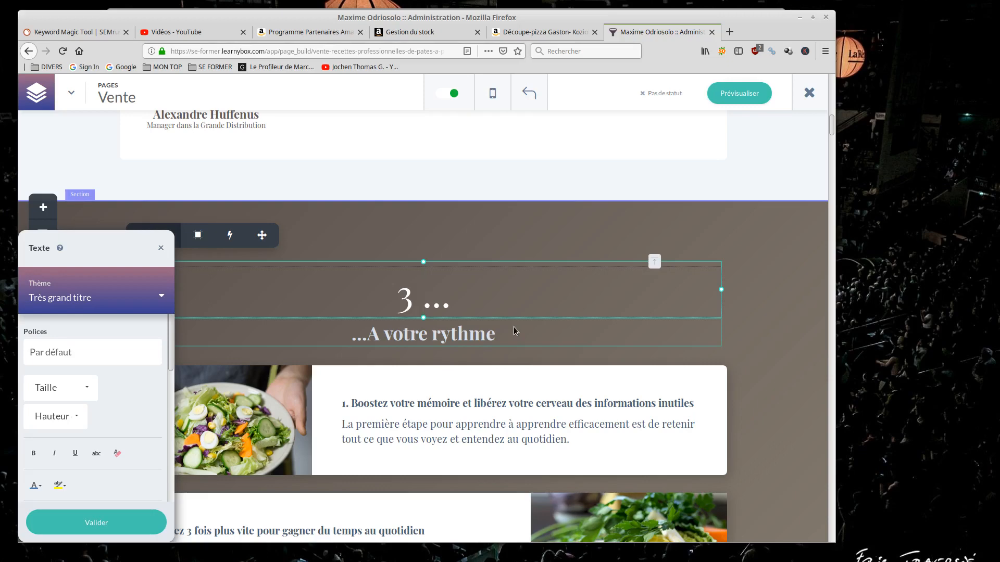
{"action": "type", "text": "min"}
{"action": "type", "text": "our "}
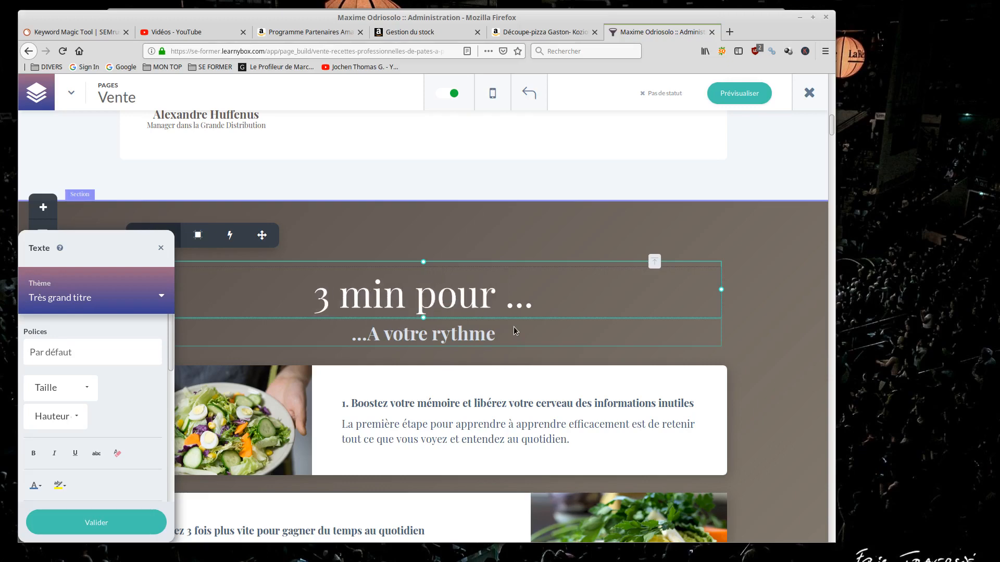
{"action": "type", "text": "créer "}
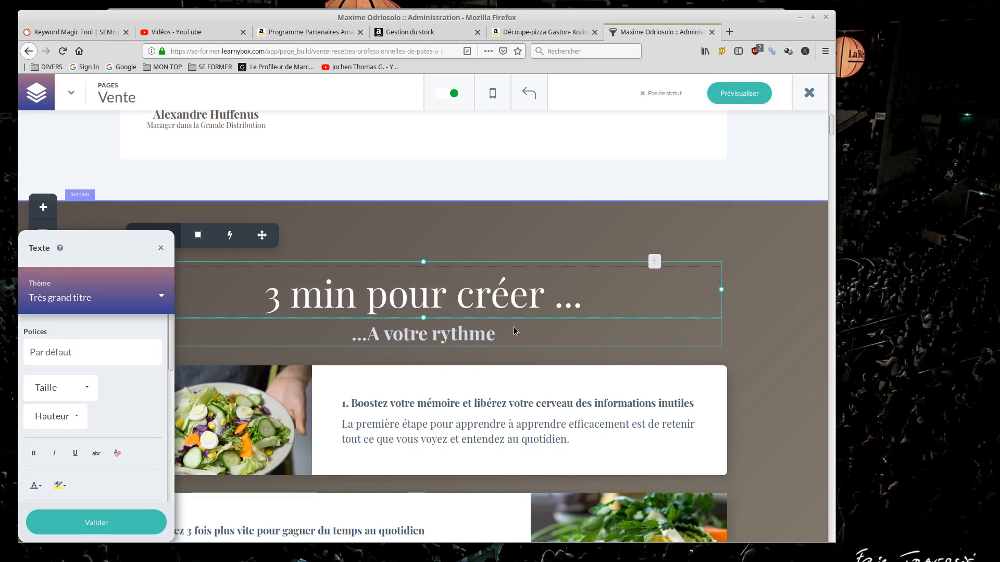
{"action": "type", "text": "une p"}
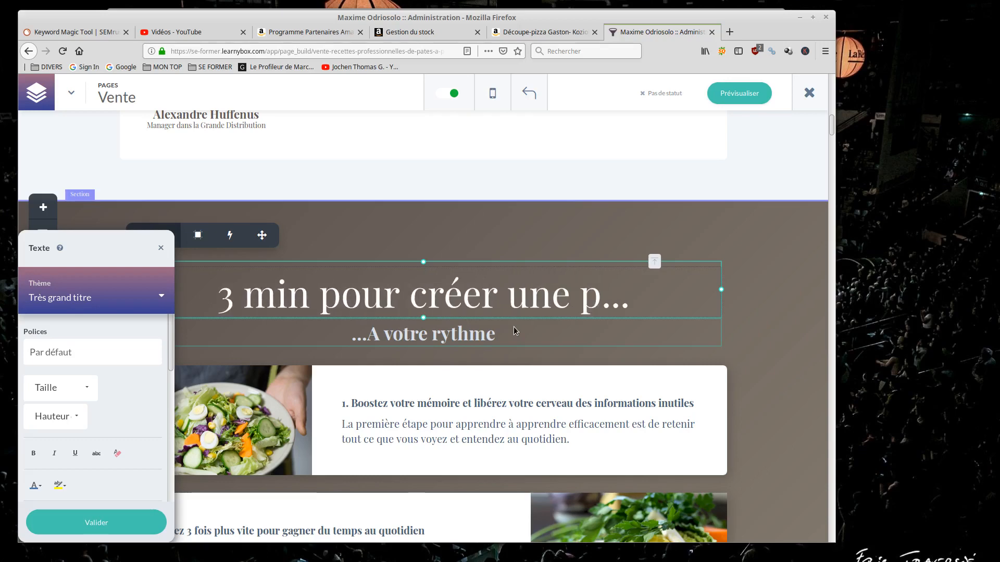
{"action": "type", "text": "ate à "}
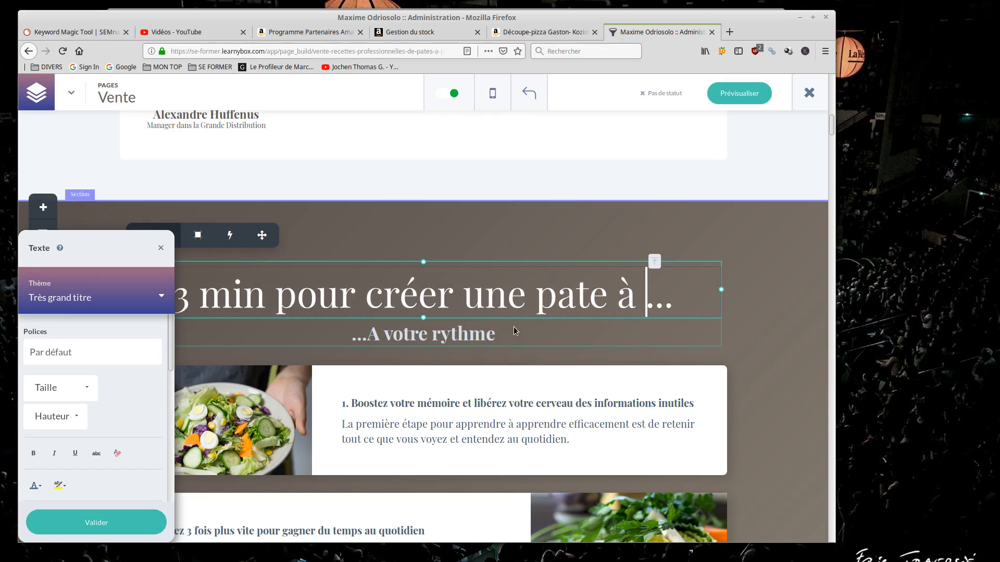
{"action": "type", "text": "pizza "}
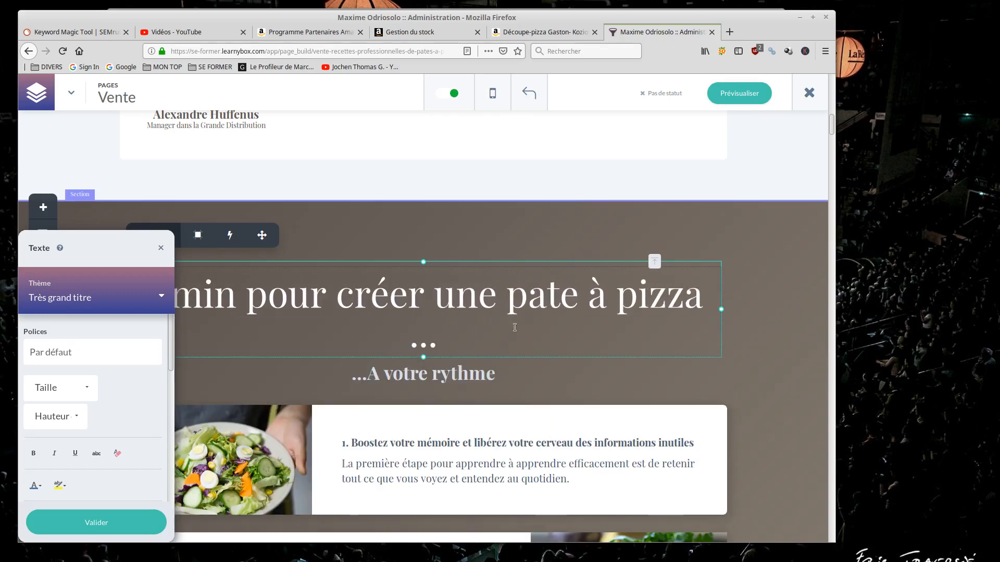
Try adding "de vrai chef" after "pizza" in the section heading and remove that wording again.
{"action": "type", "text": "de vrai "}
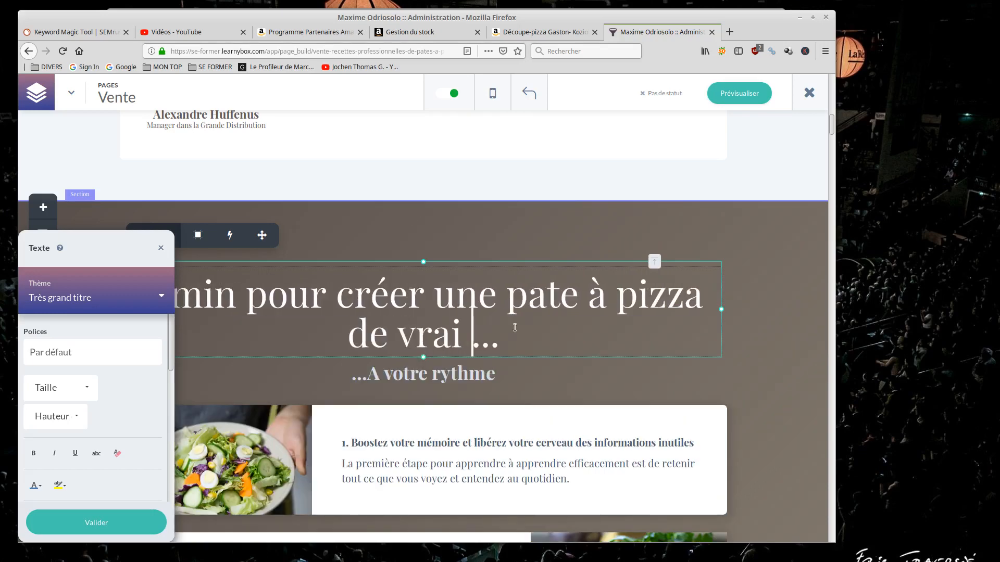
{"action": "type", "text": "chef"}
{"action": "key", "text": "BackSpace"}
{"action": "key", "text": "BackSpace"}
{"action": "key", "text": "BackSpace"}
{"action": "key", "text": "BackSpace"}
{"action": "key", "text": "BackSpace"}
{"action": "key", "text": "BackSpace"}
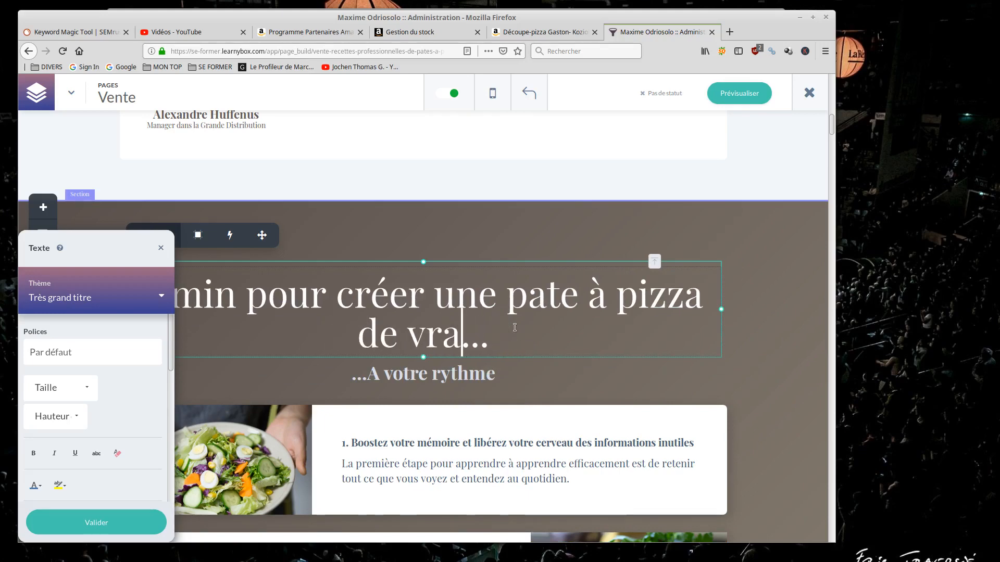
{"action": "key", "text": "BackSpace"}
{"action": "key", "text": "BackSpace"}
{"action": "key", "text": "BackSpace"}
{"action": "key", "text": "BackSpace"}
{"action": "key", "text": "BackSpace"}
{"action": "key", "text": "BackSpace"}
{"action": "key", "text": "BackSpace"}
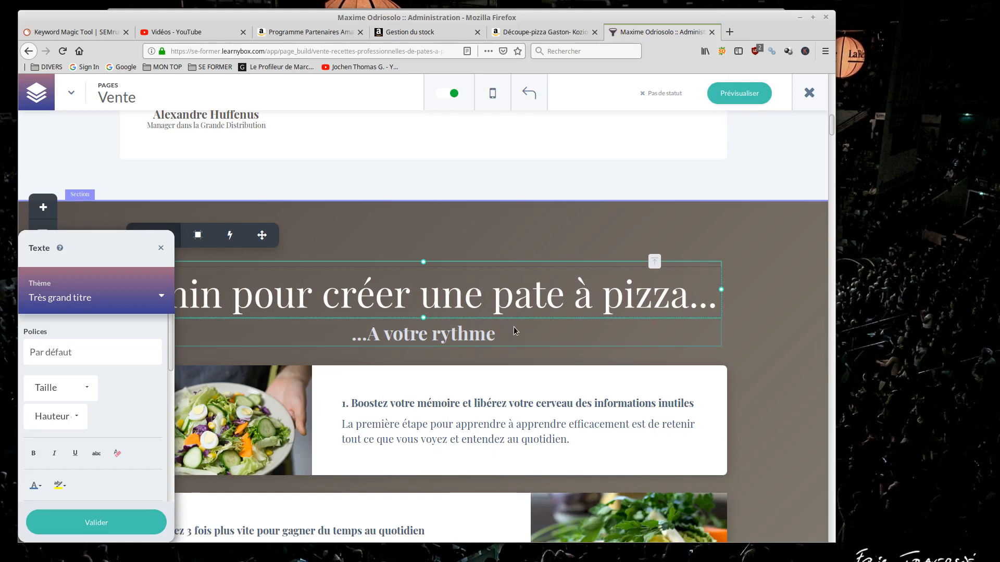
{"action": "type", "text": "prof"}
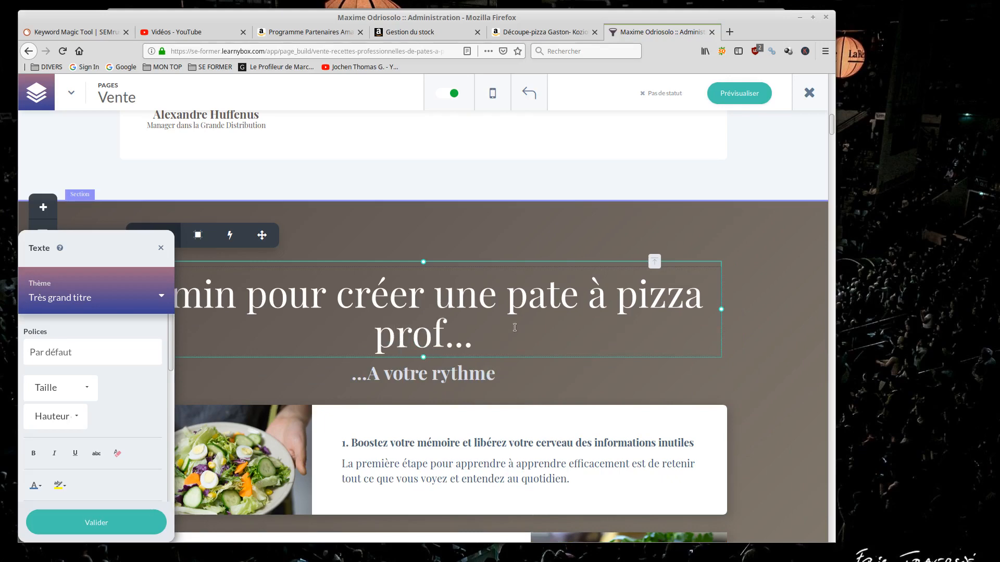
{"action": "key", "text": "BackSpace"}
{"action": "key", "text": "BackSpace"}
{"action": "key", "text": "BackSpace"}
{"action": "key", "text": "BackSpace"}
{"action": "key", "text": "BackSpace"}
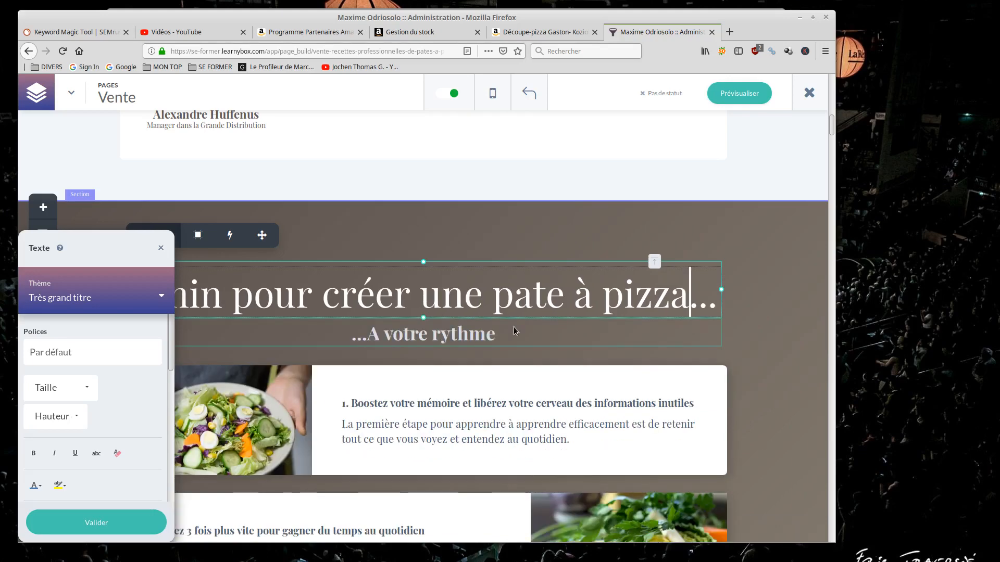
Add "facon professionnelle" after "pizza" in the section heading and validate the text change.
{"action": "type", "text": "facon"}
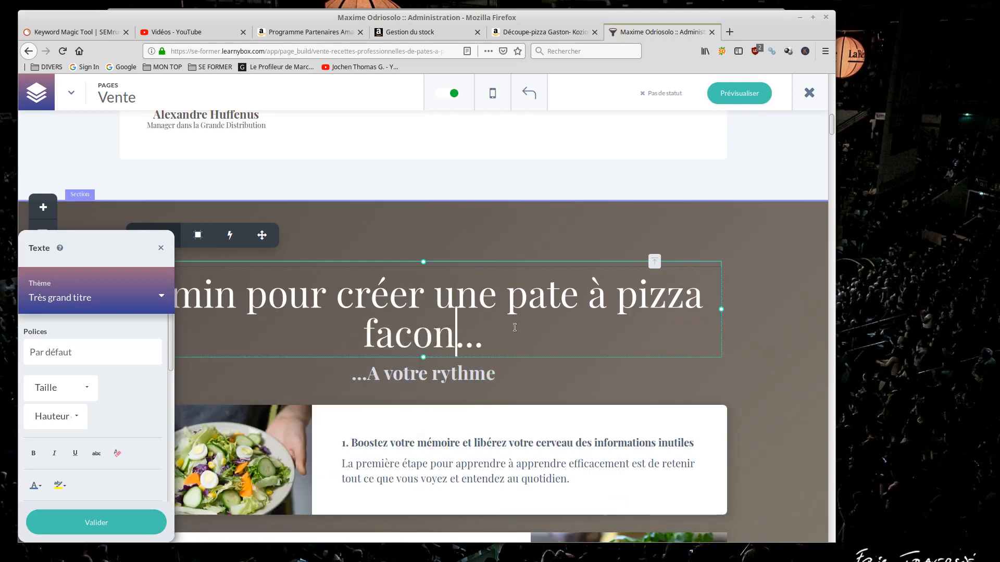
{"action": "type", "text": " professi"}
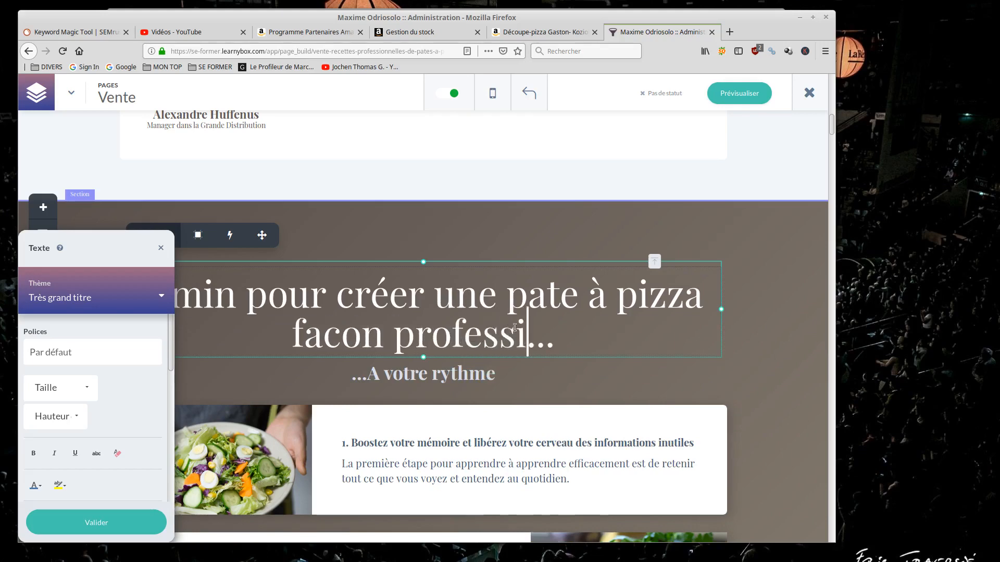
{"action": "type", "text": "onnelle"}
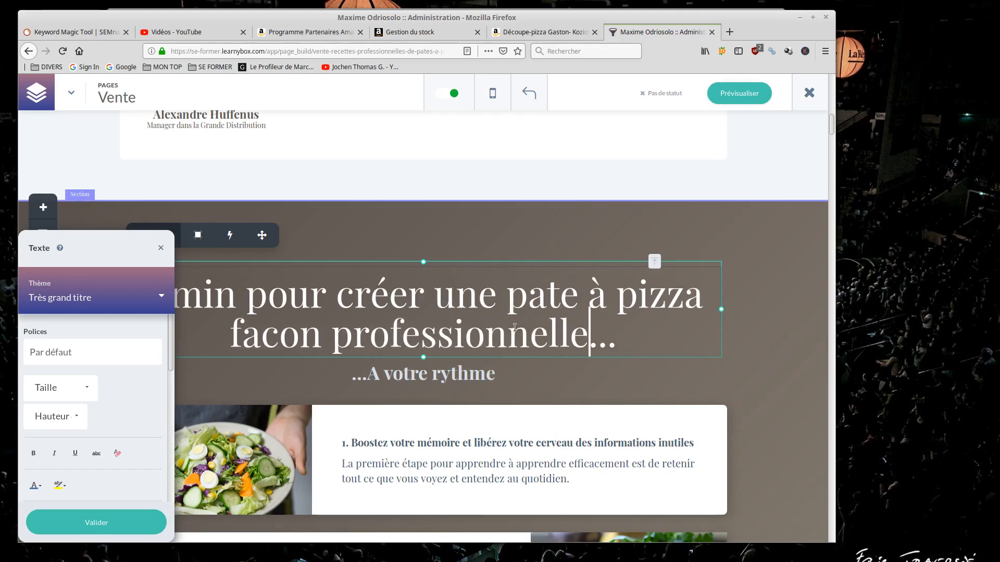
{"action": "left_click", "coordinate": [104, 526]}
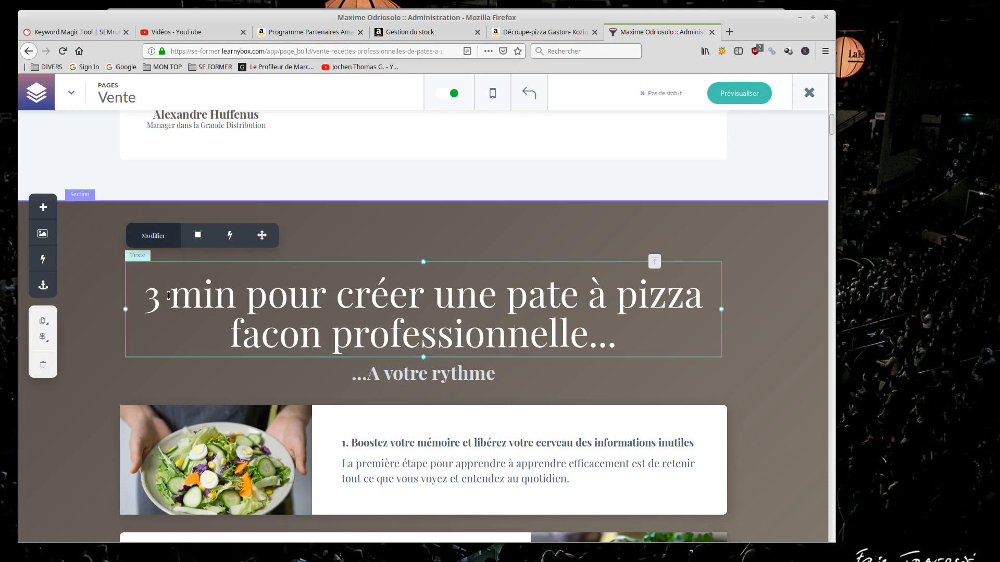
{"action": "left_click_drag", "start_coordinate": [172, 296], "coordinate": [249, 296]}
{"action": "left_click", "coordinate": [358, 304]}
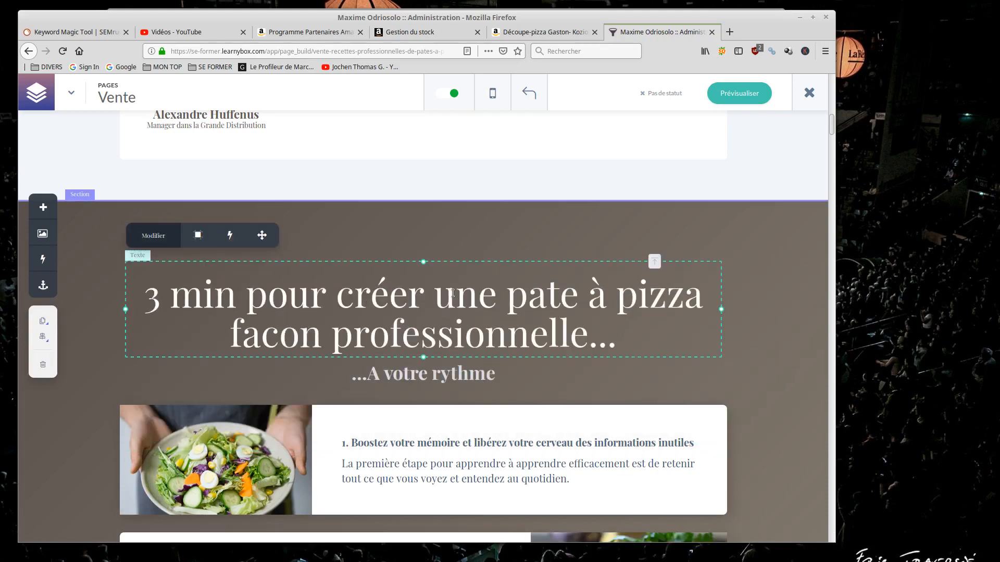
{"action": "left_click", "coordinate": [452, 293]}
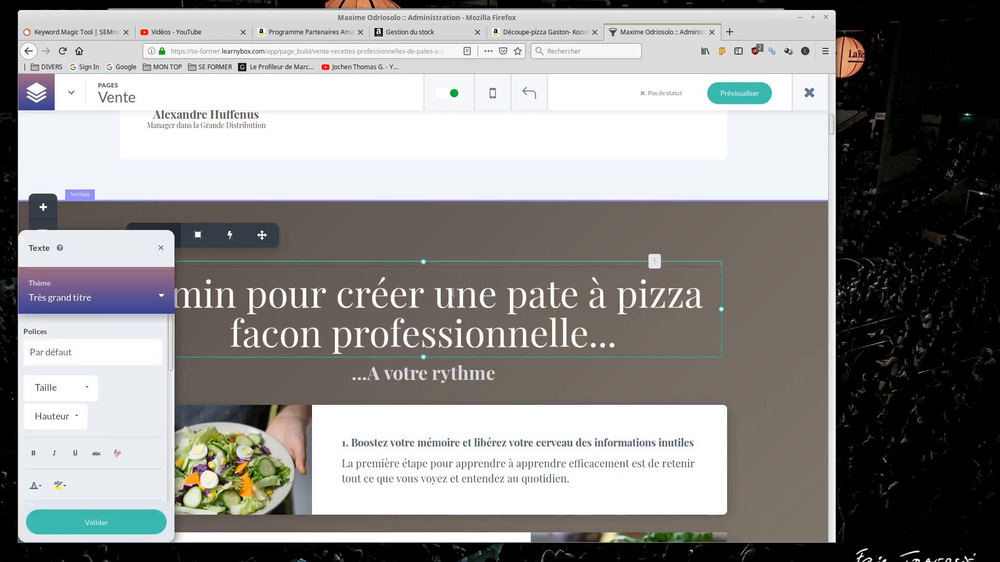
{"action": "left_click", "coordinate": [104, 521]}
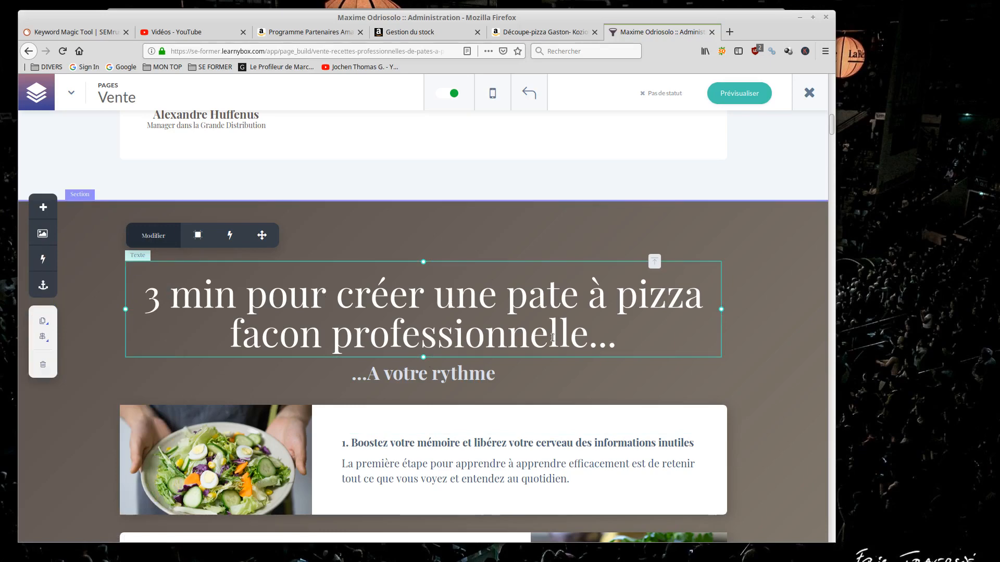
Correct "facon" to "façon" in the section heading and validate the text change.
{"action": "left_click_drag", "start_coordinate": [497, 331], "coordinate": [497, 436]}
{"action": "double_click", "coordinate": [583, 330]}
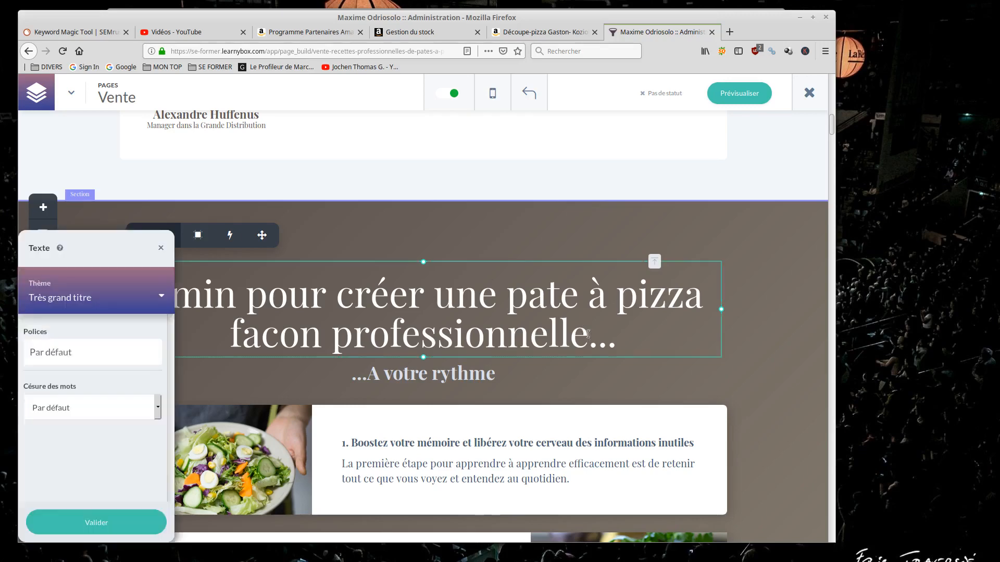
{"action": "triple_click", "coordinate": [582, 334]}
{"action": "left_click", "coordinate": [582, 335]}
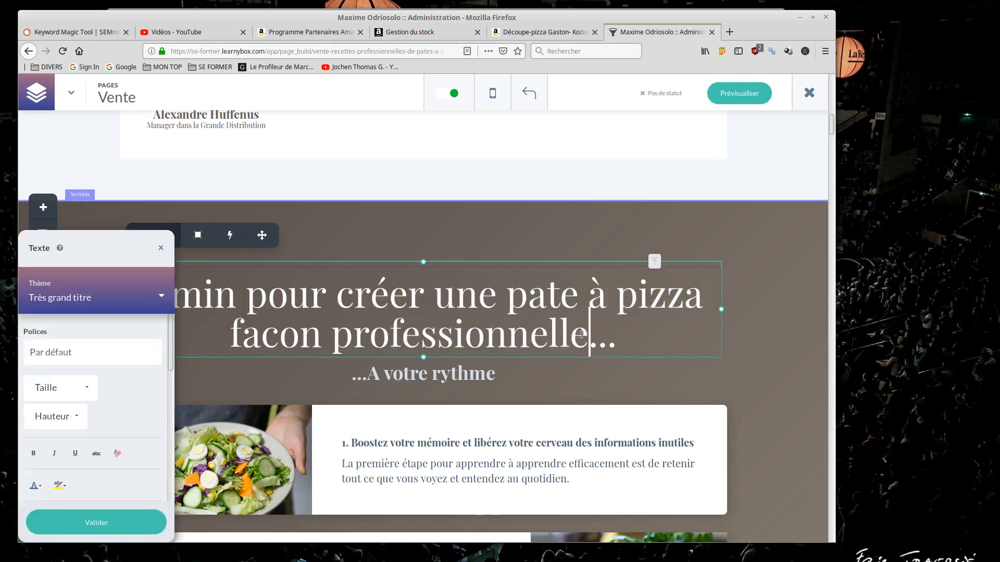
{"action": "left_click_drag", "start_coordinate": [581, 334], "coordinate": [331, 331]}
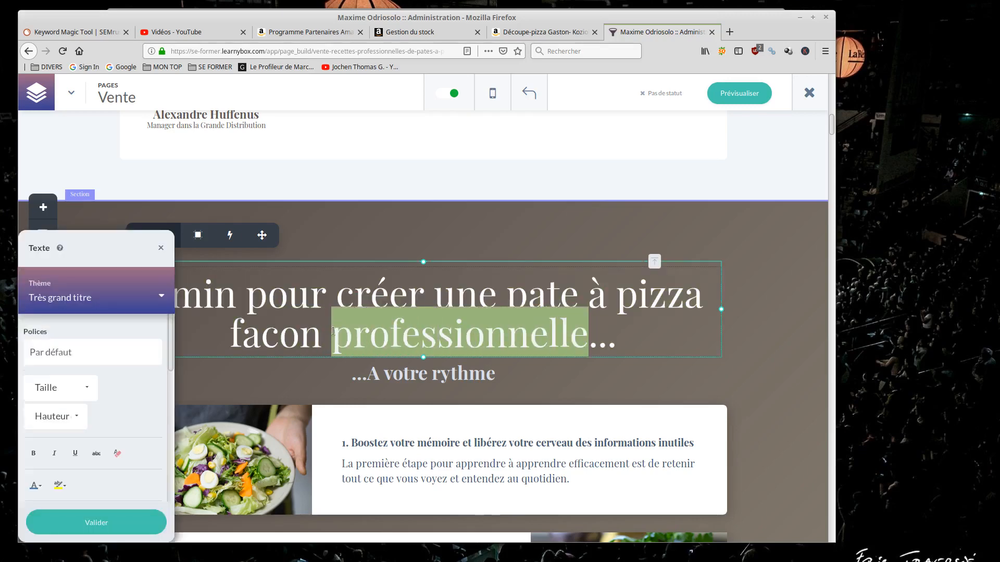
{"action": "left_click", "coordinate": [490, 331]}
{"action": "left_click_drag", "start_coordinate": [585, 334], "coordinate": [245, 335]}
{"action": "left_click", "coordinate": [282, 337]}
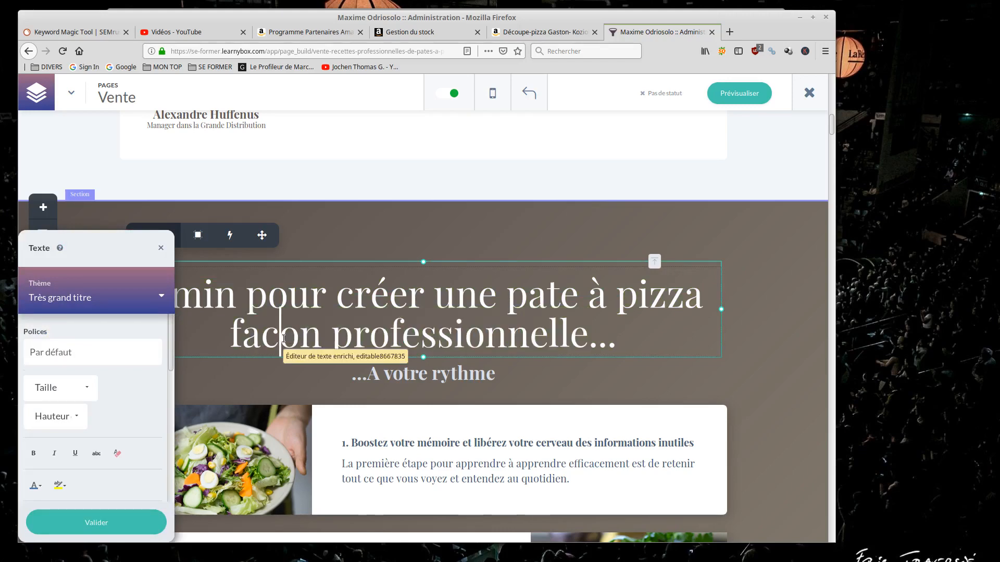
{"action": "key", "text": "BackSpace"}
{"action": "type", "text": "ç"}
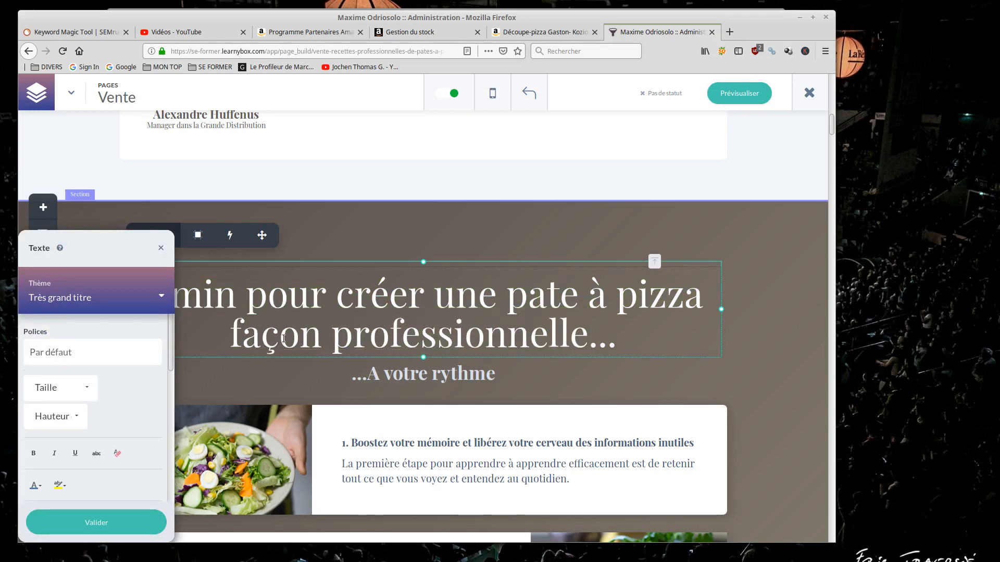
{"action": "left_click", "coordinate": [537, 342]}
{"action": "left_click", "coordinate": [518, 368]}
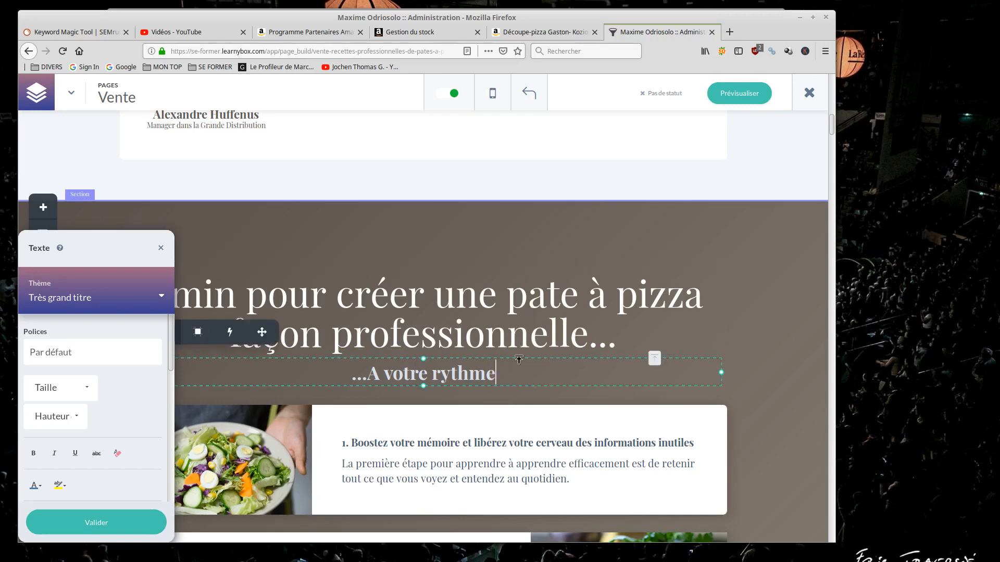
{"action": "left_click", "coordinate": [130, 522]}
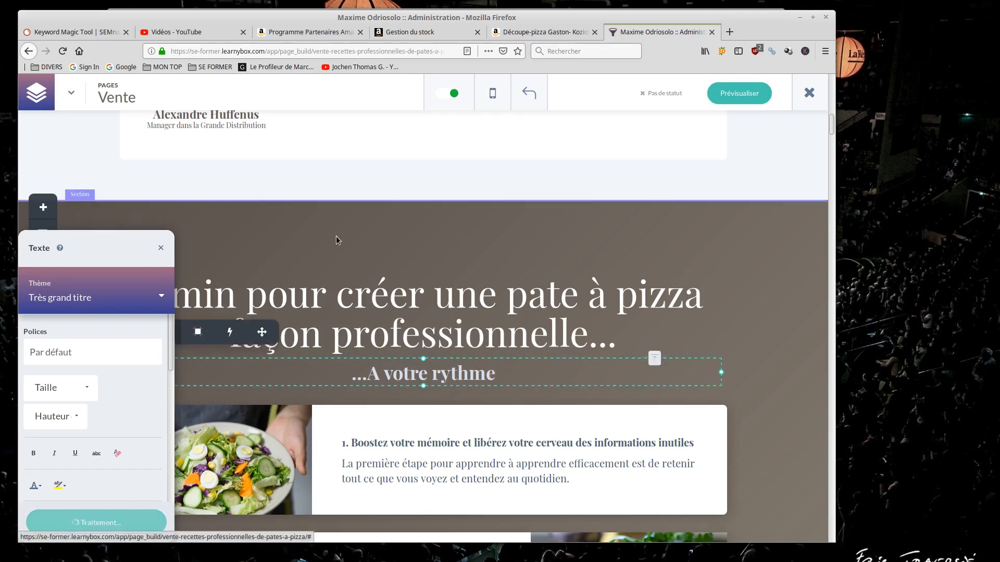
{"action": "left_click", "coordinate": [453, 318]}
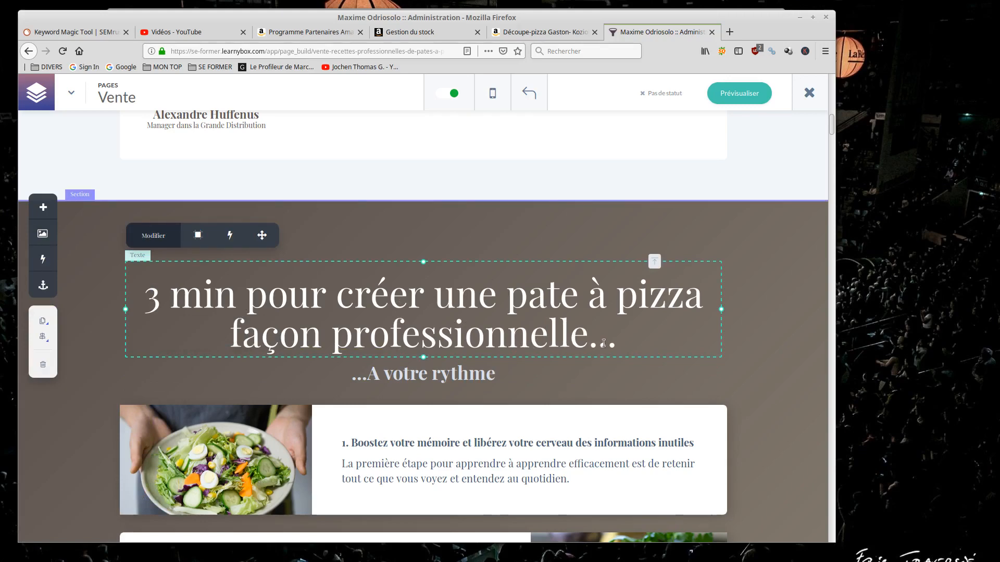
{"action": "left_click", "coordinate": [154, 235]}
{"action": "left_click", "coordinate": [106, 516]}
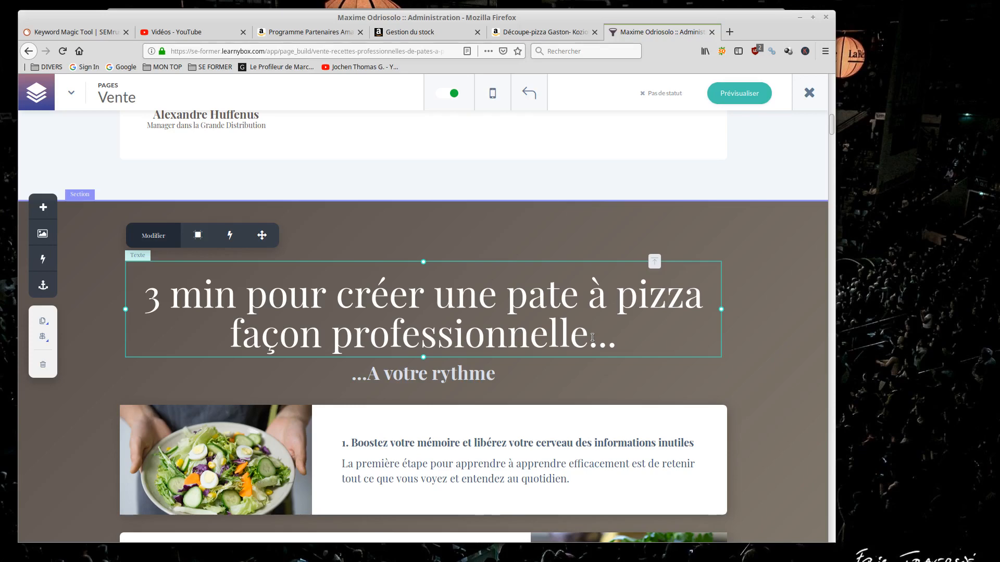
Search Google for "objection" in a new browser tab.
{"action": "left_click", "coordinate": [729, 32]}
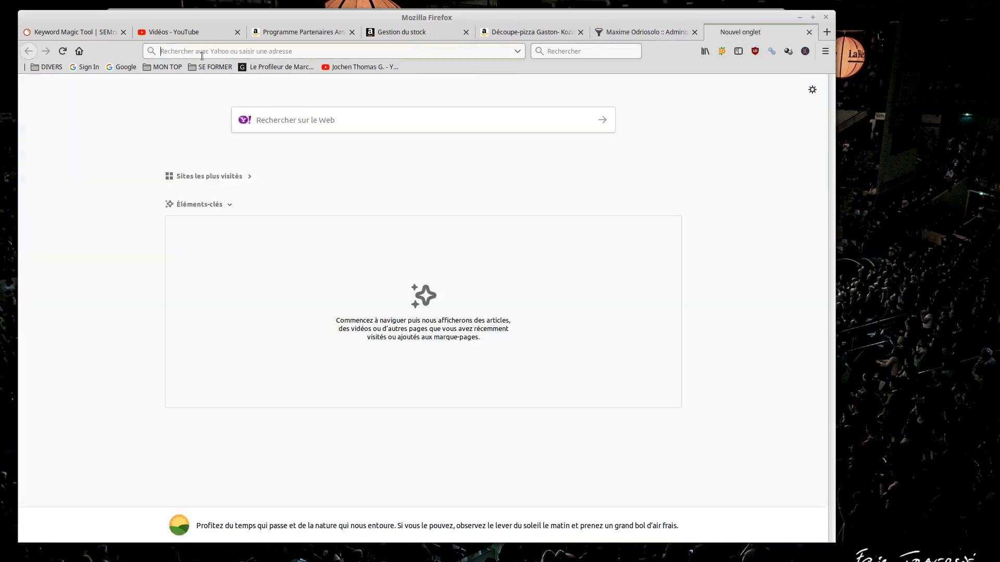
{"action": "left_click", "coordinate": [120, 67]}
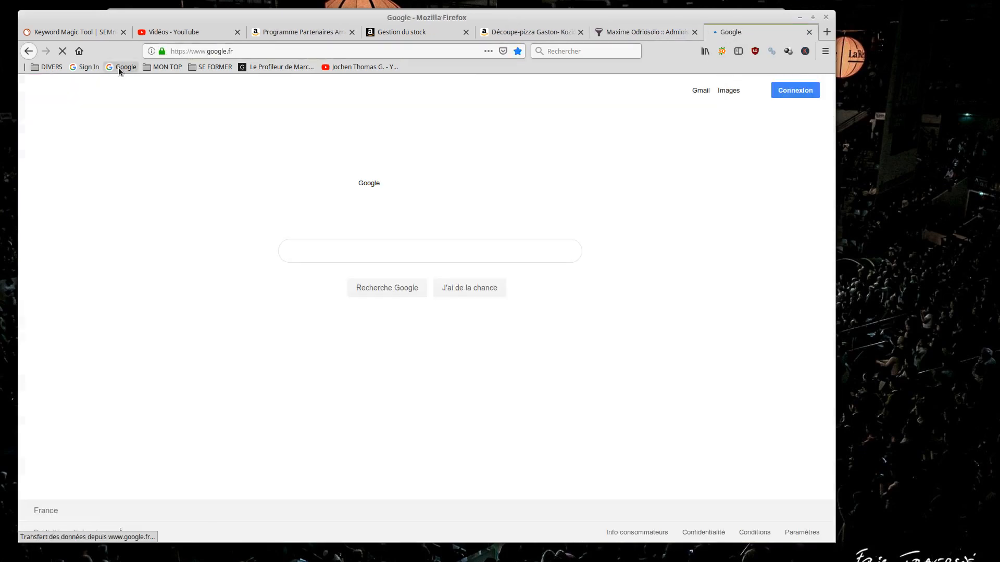
{"action": "type", "text": "objection"}
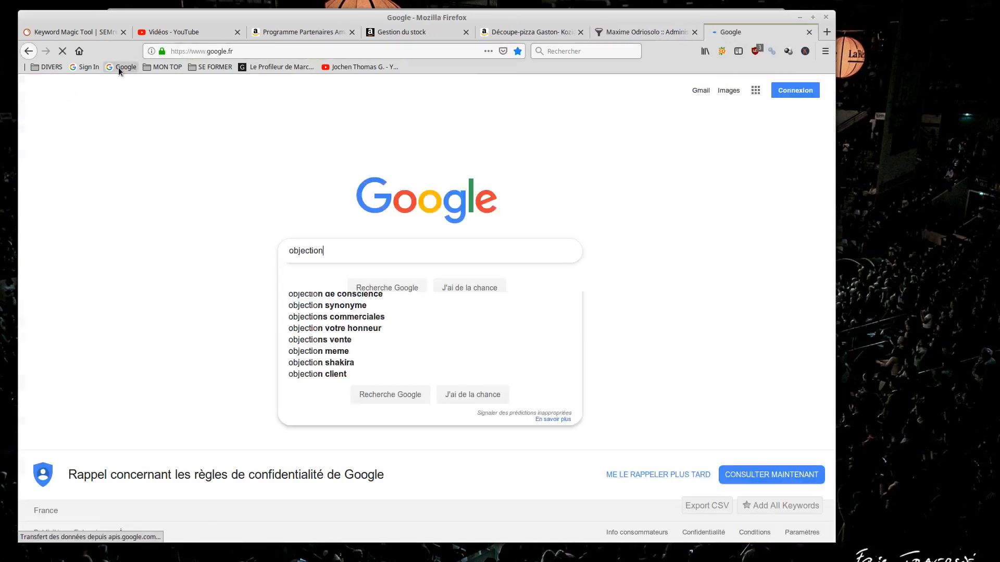
{"action": "key", "text": "Return"}
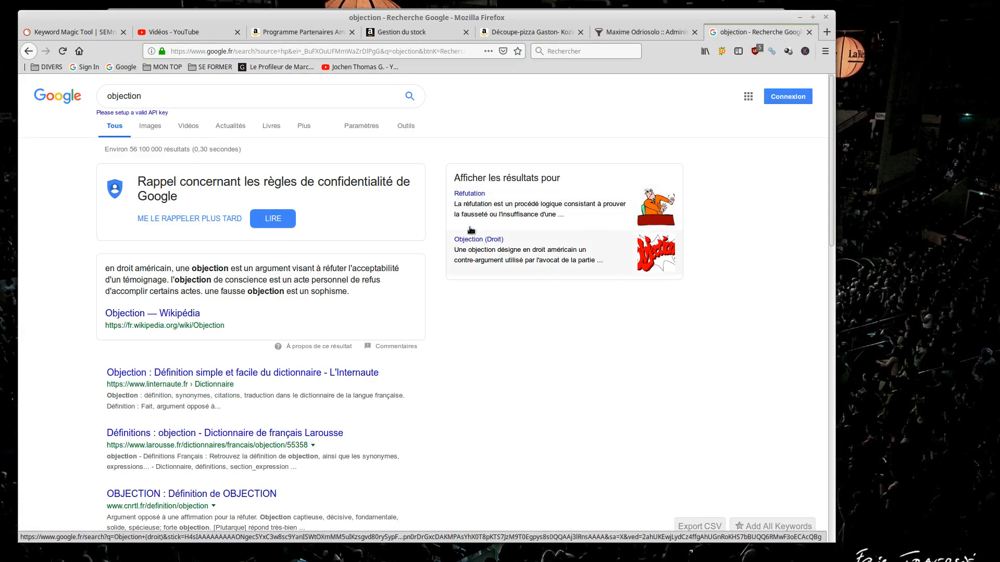
Open the L'Internaute dictionary definition of "objection" and examine the word's synonyms.
{"action": "scroll", "coordinate": [188, 314], "scroll_direction": "down", "scroll_amount": 3}
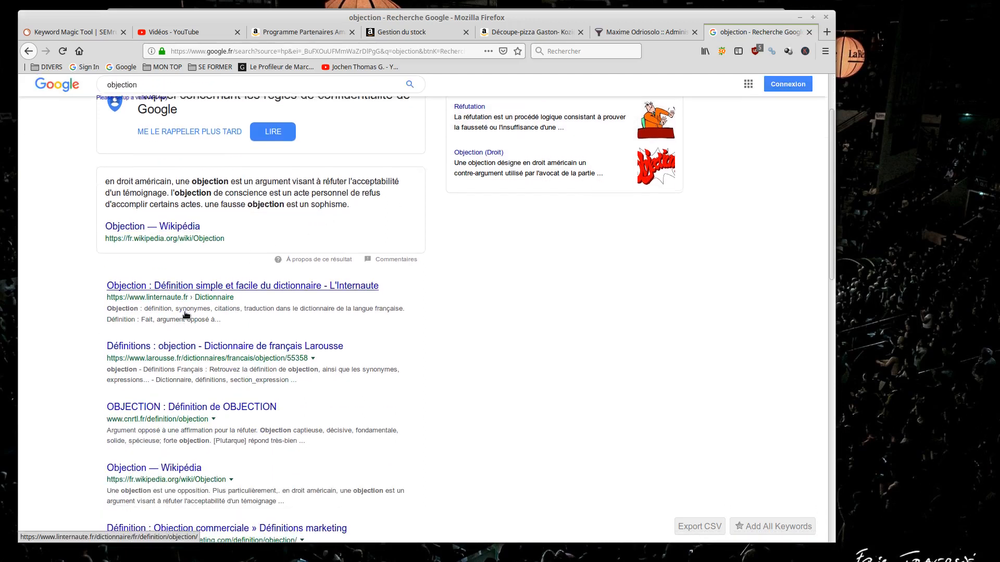
{"action": "left_click", "coordinate": [357, 285]}
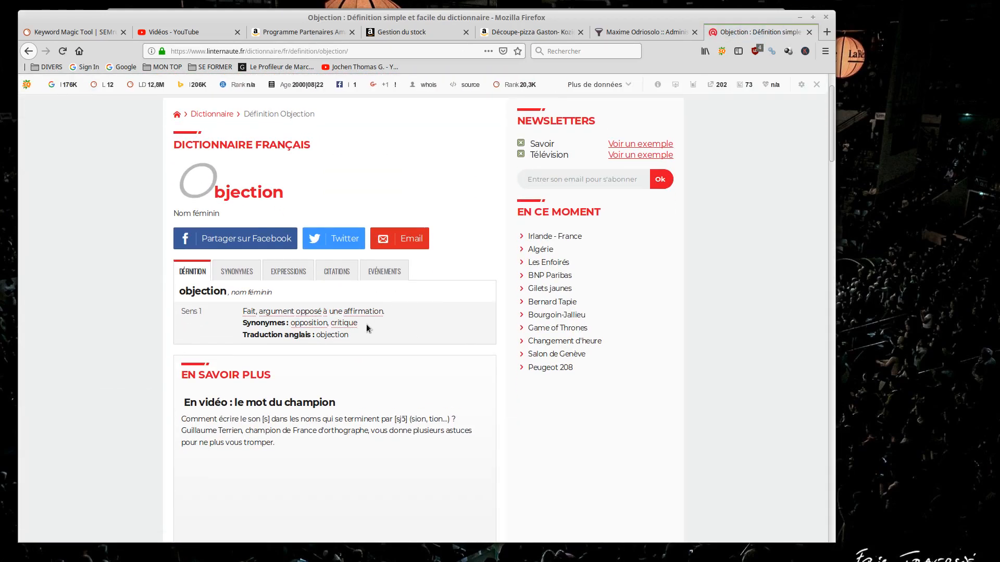
{"action": "left_click_drag", "start_coordinate": [366, 325], "coordinate": [289, 334]}
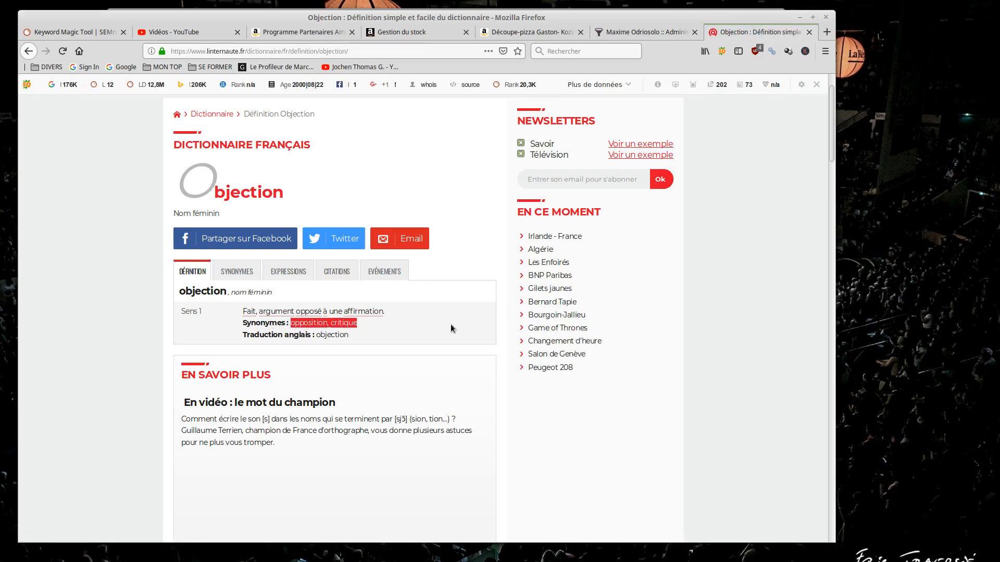
{"action": "left_click_drag", "start_coordinate": [379, 330], "coordinate": [290, 327]}
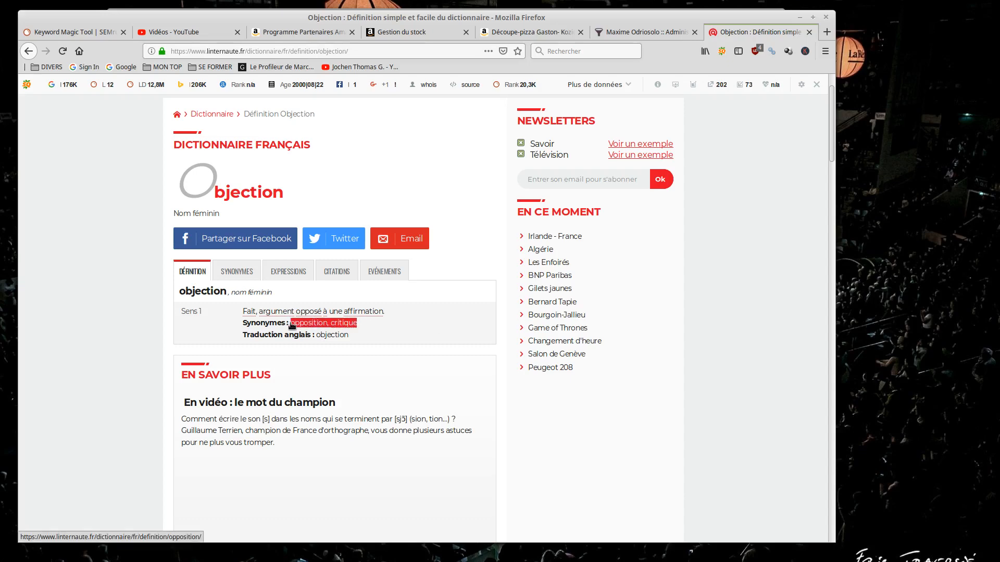
Switch back to the LearnyBox editor of the Vente page at the section heading about making pizza dough.
{"action": "left_click", "coordinate": [637, 33]}
{"action": "left_click", "coordinate": [533, 35]}
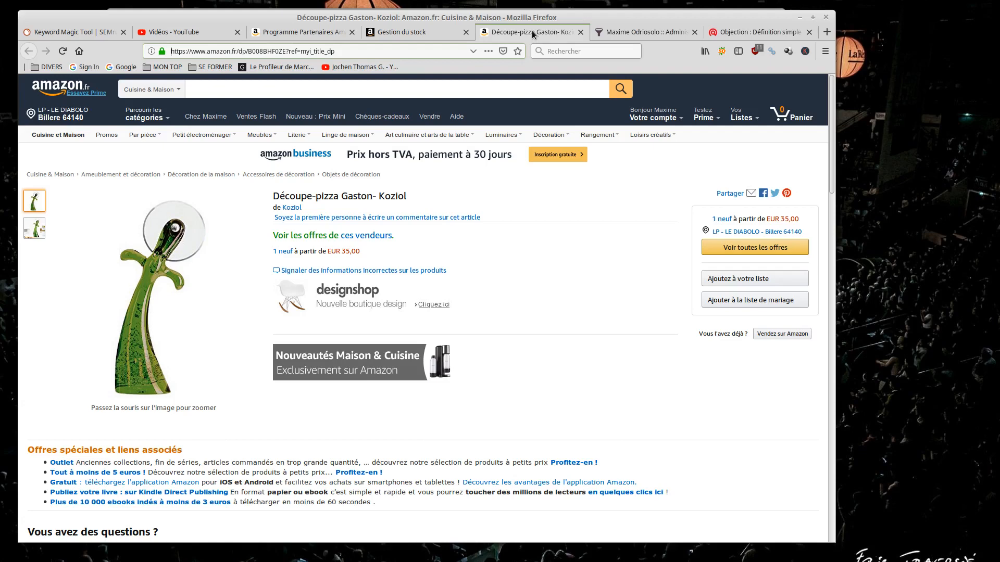
{"action": "left_click", "coordinate": [637, 33]}
{"action": "scroll", "coordinate": [477, 216], "scroll_direction": "down", "scroll_amount": 1}
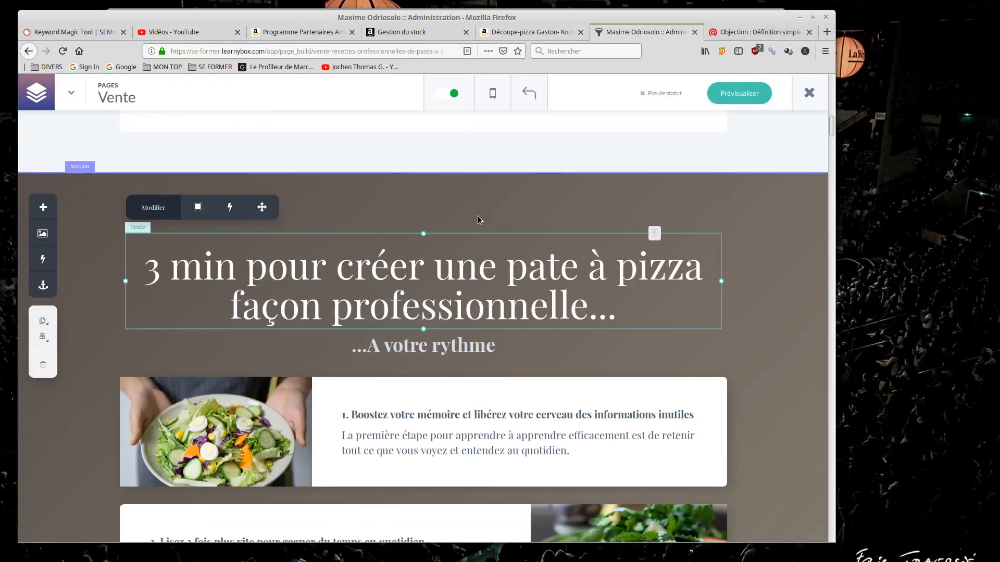
{"action": "scroll", "coordinate": [478, 219], "scroll_direction": "down", "scroll_amount": 1}
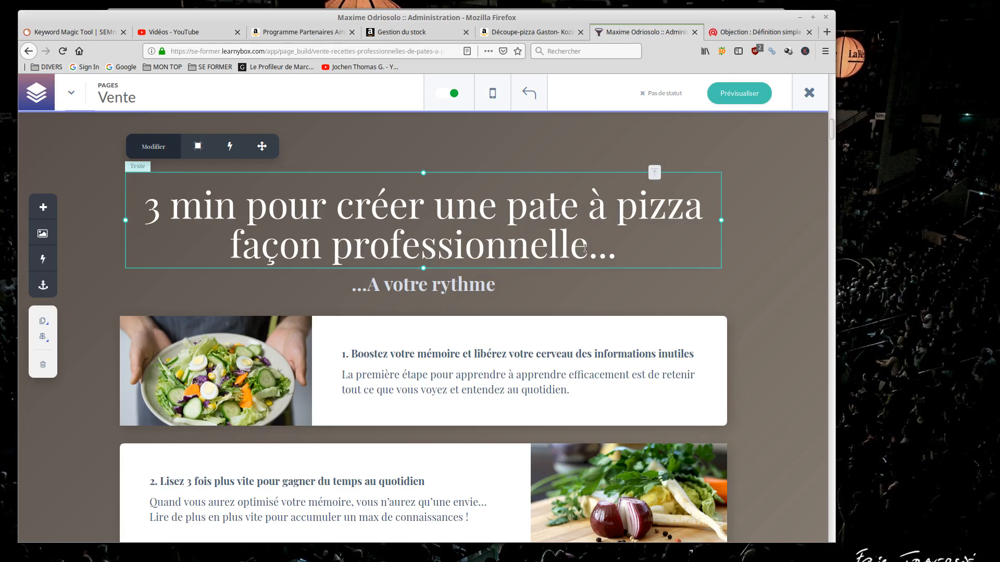
Revalidate the section heading's text and move its block into its own full-width column above "...A votre rythme".
{"action": "left_click", "coordinate": [334, 245]}
{"action": "left_click", "coordinate": [131, 471]}
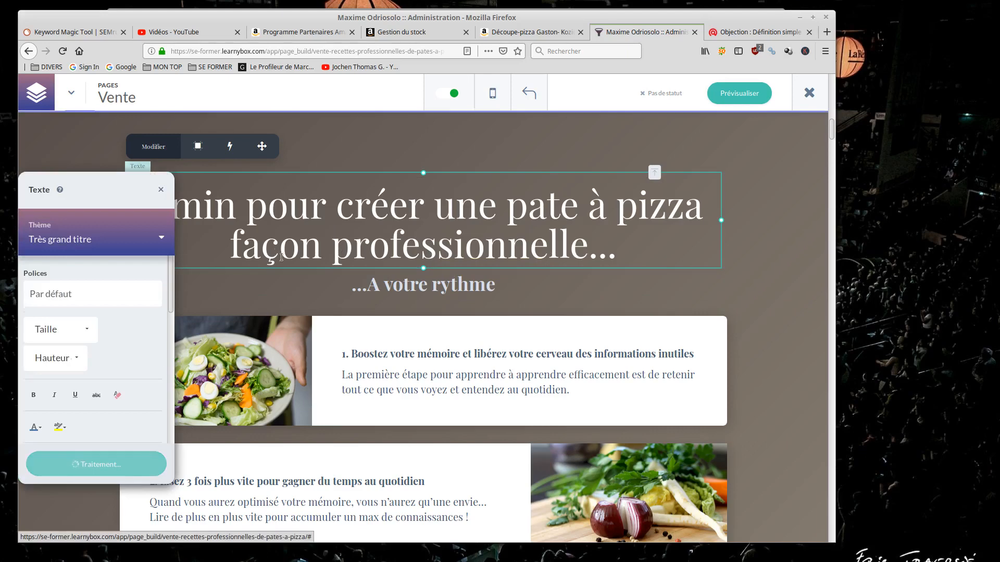
{"action": "mouse_move", "coordinate": [234, 208]}
{"action": "left_mouse_down"}
{"action": "mouse_move", "coordinate": [112, 209]}
{"action": "mouse_move", "coordinate": [229, 213]}
{"action": "left_mouse_up"}
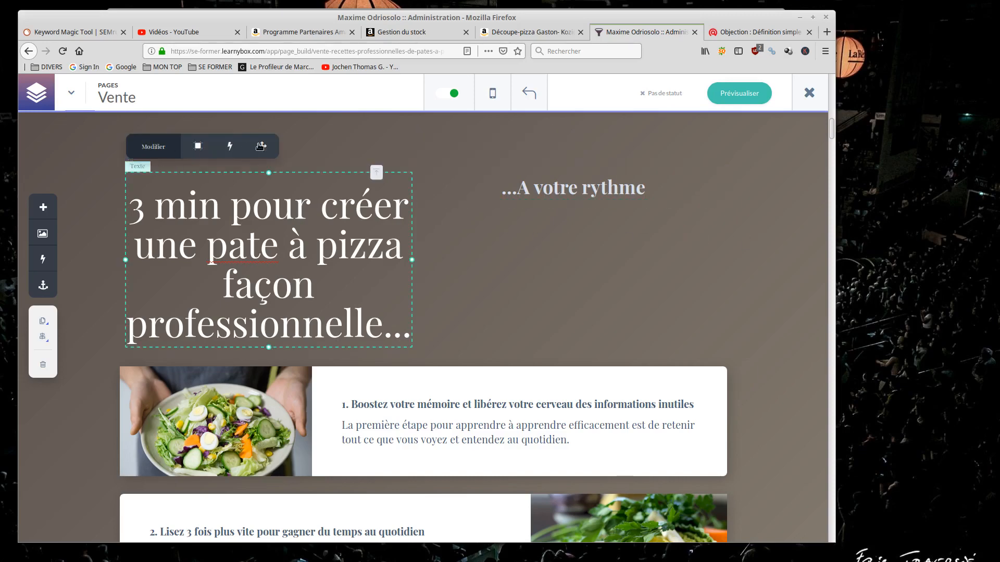
{"action": "left_click_drag", "start_coordinate": [291, 131], "coordinate": [301, 265]}
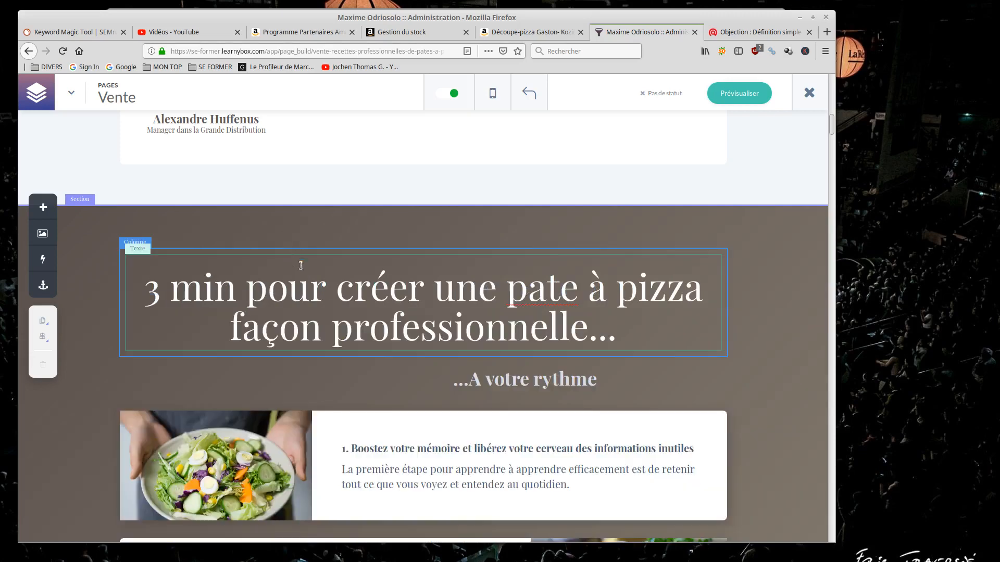
Correct "pate" to "pâte" in the section heading with the spelling suggestion and validate the text change.
{"action": "right_click", "coordinate": [564, 295]}
{"action": "left_click", "coordinate": [572, 300]}
{"action": "left_click", "coordinate": [238, 295]}
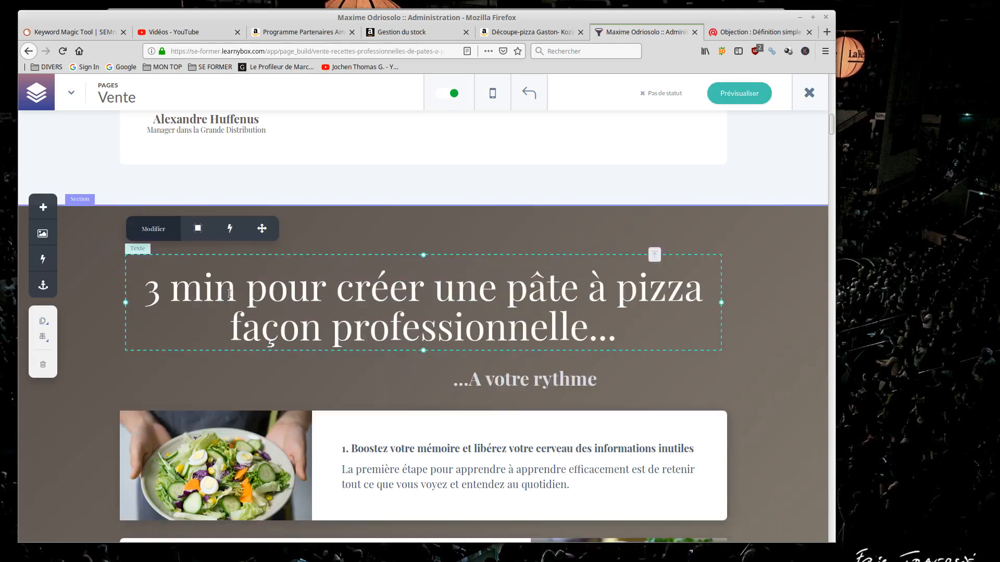
{"action": "left_click", "coordinate": [238, 295]}
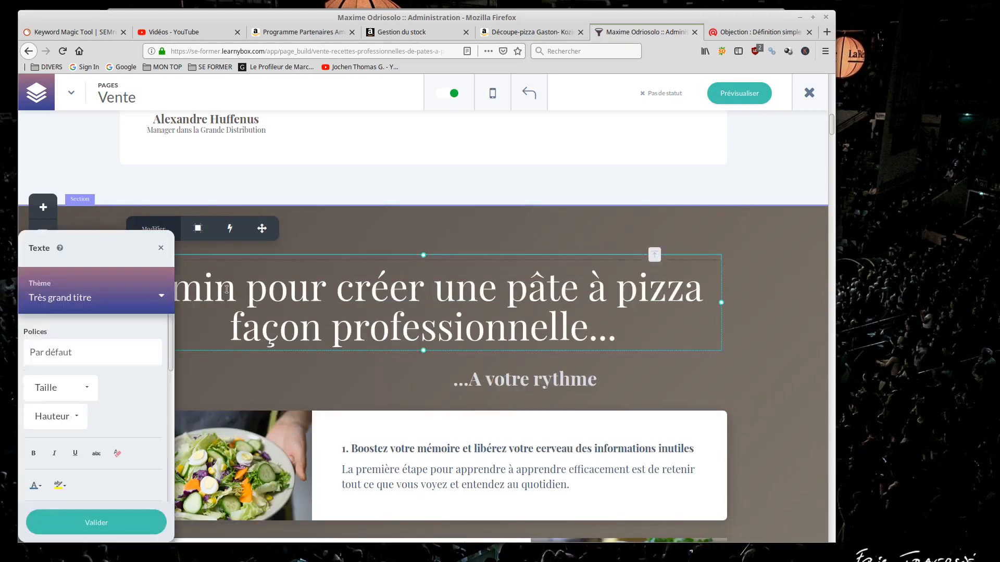
{"action": "left_click", "coordinate": [132, 526]}
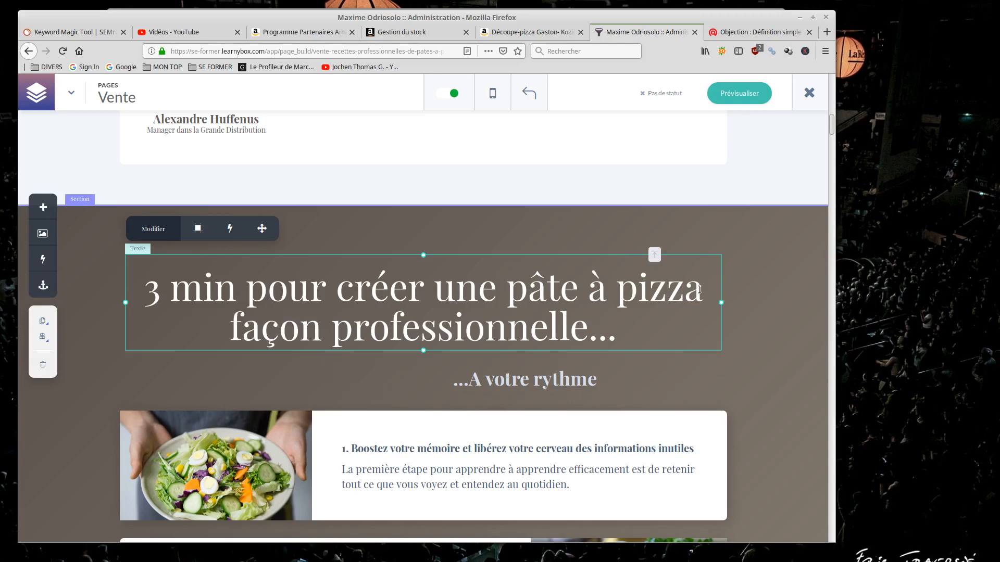
Review the Vente page's headings and call-to-action buttons from the opening title down to "Ce que vous recevrez dans Apprentissage Rapide...".
{"action": "scroll", "coordinate": [191, 300], "scroll_direction": "down", "scroll_amount": 3}
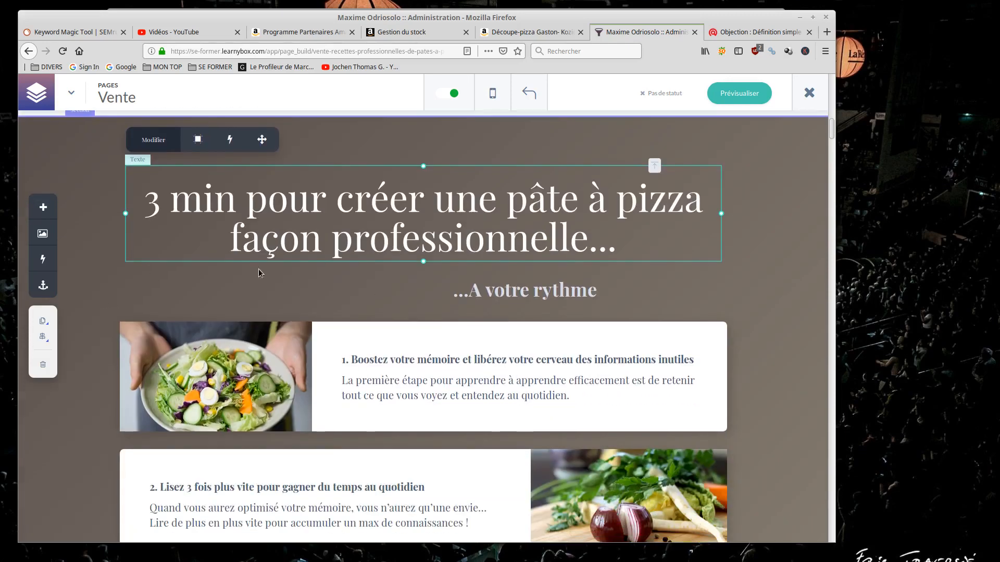
{"action": "scroll", "coordinate": [434, 288], "scroll_direction": "up", "scroll_amount": 5}
{"action": "scroll", "coordinate": [434, 287], "scroll_direction": "up", "scroll_amount": 15}
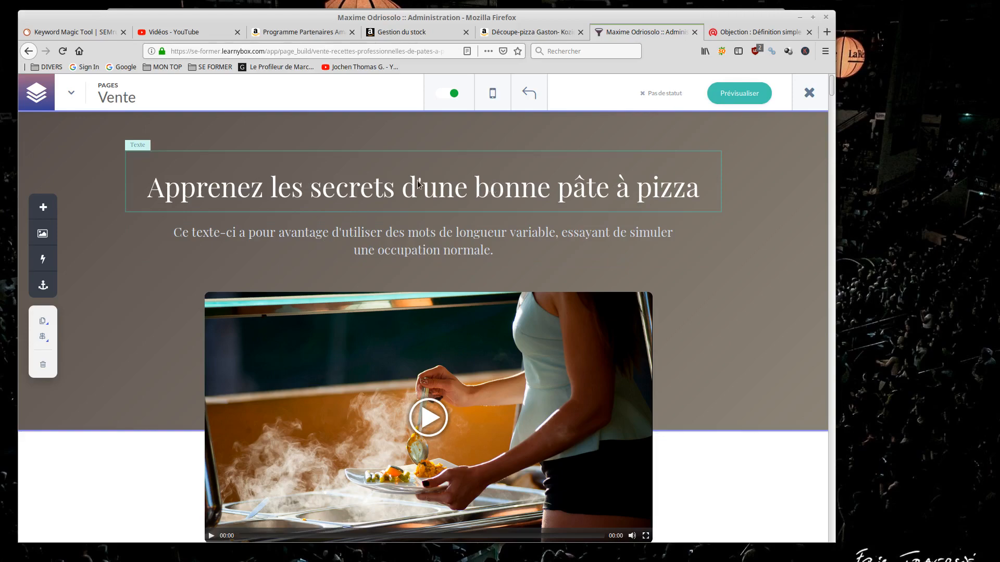
{"action": "scroll", "coordinate": [469, 219], "scroll_direction": "down", "scroll_amount": 5}
{"action": "scroll", "coordinate": [454, 237], "scroll_direction": "down", "scroll_amount": 10}
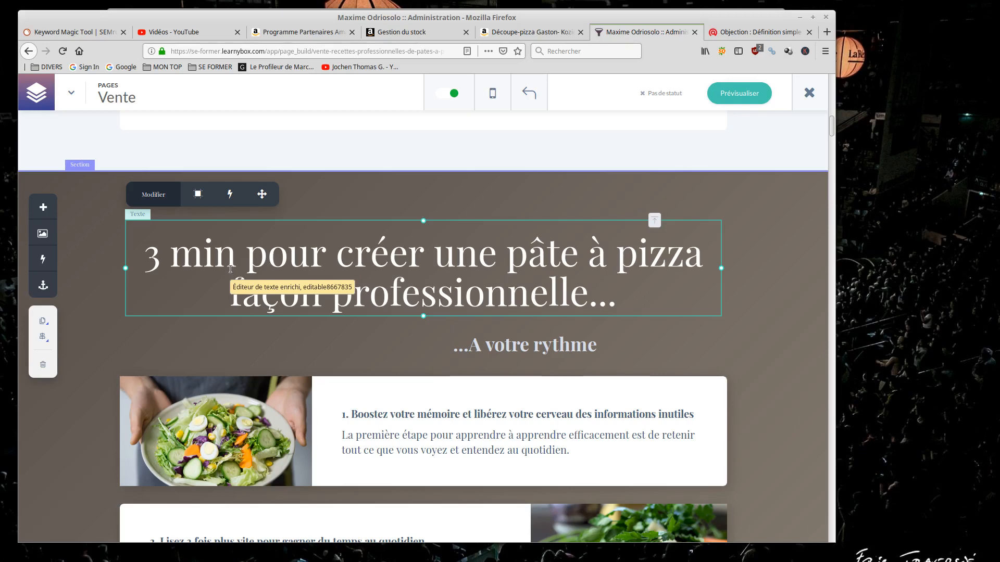
{"action": "scroll", "coordinate": [564, 261], "scroll_direction": "down", "scroll_amount": 8}
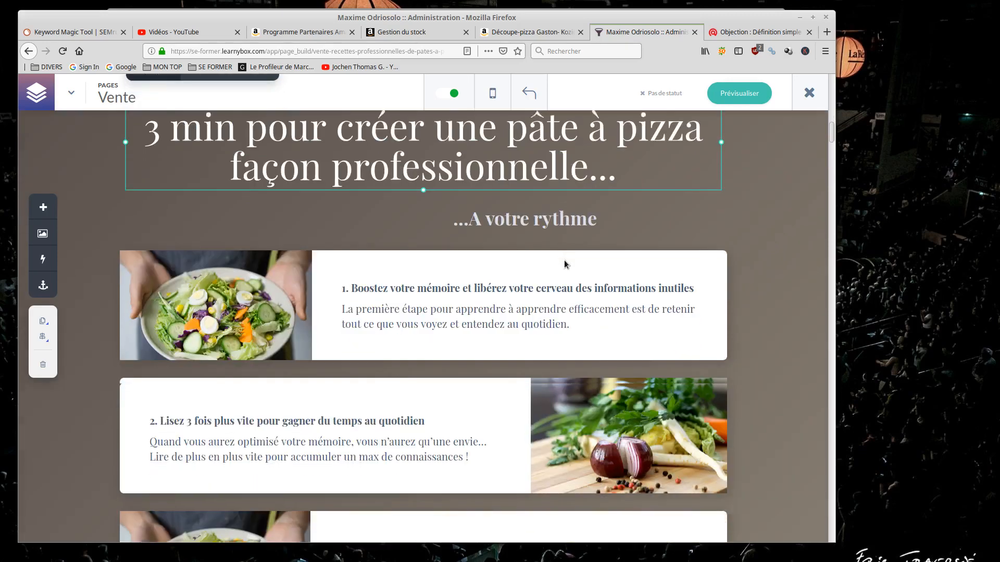
{"action": "scroll", "coordinate": [437, 292], "scroll_direction": "down", "scroll_amount": 3}
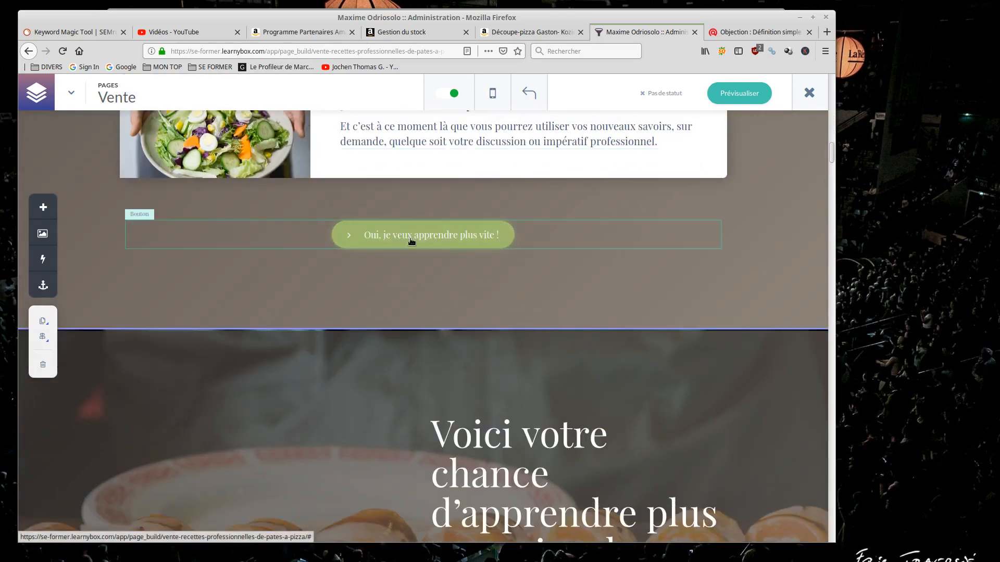
{"action": "scroll", "coordinate": [452, 245], "scroll_direction": "down", "scroll_amount": 1}
{"action": "scroll", "coordinate": [452, 245], "scroll_direction": "down", "scroll_amount": 14}
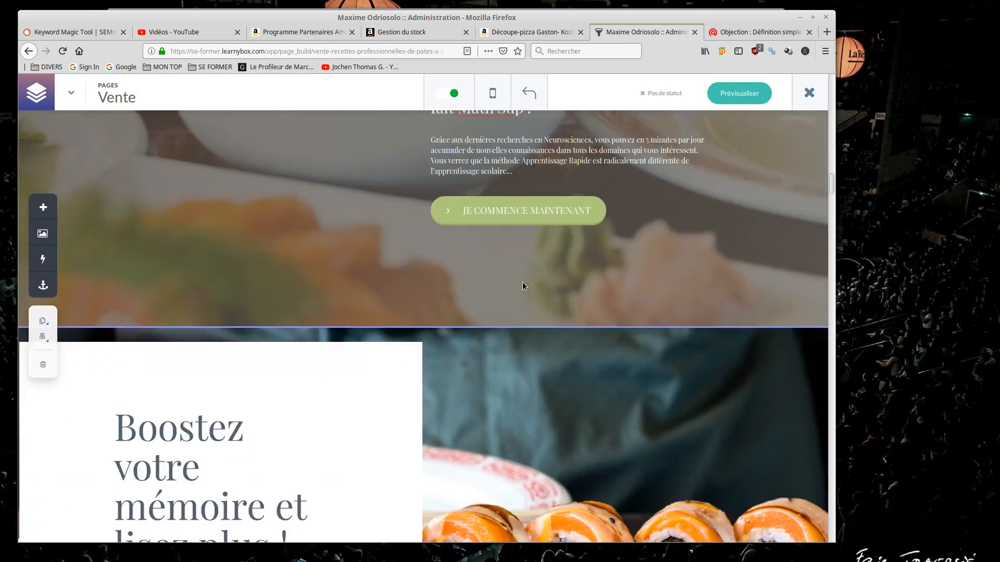
{"action": "scroll", "coordinate": [498, 250], "scroll_direction": "down", "scroll_amount": 11}
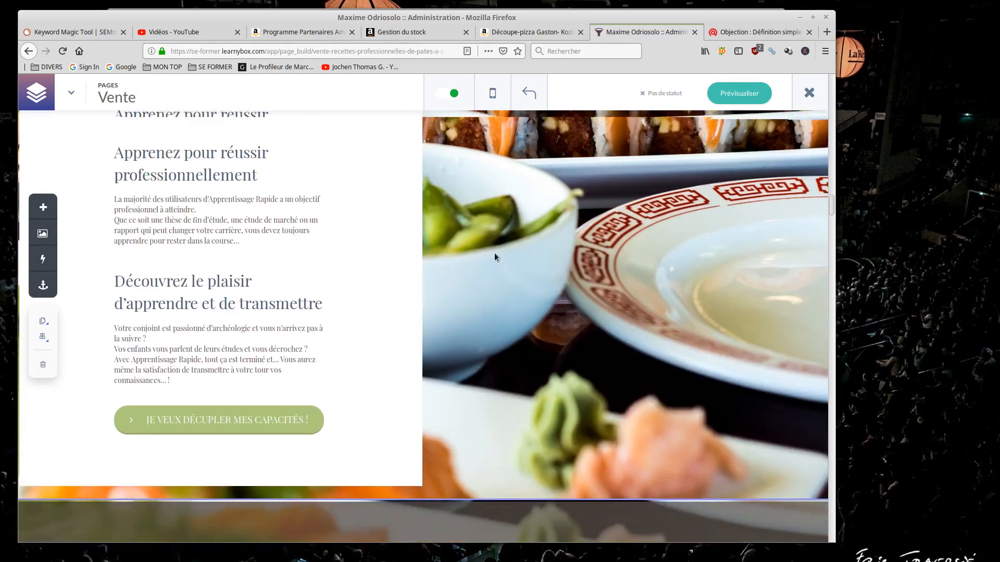
{"action": "scroll", "coordinate": [457, 289], "scroll_direction": "down", "scroll_amount": 7}
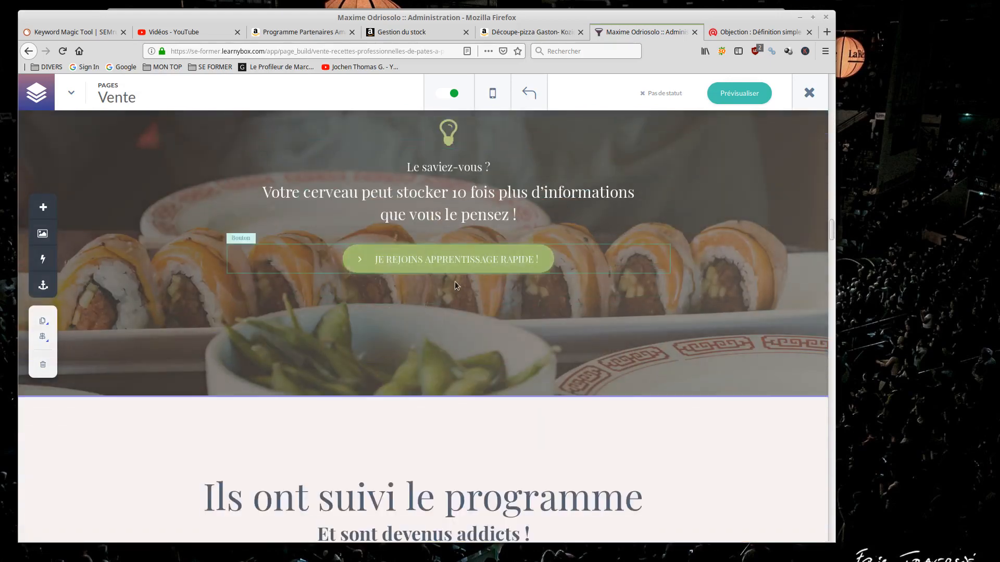
{"action": "scroll", "coordinate": [498, 275], "scroll_direction": "down", "scroll_amount": 16}
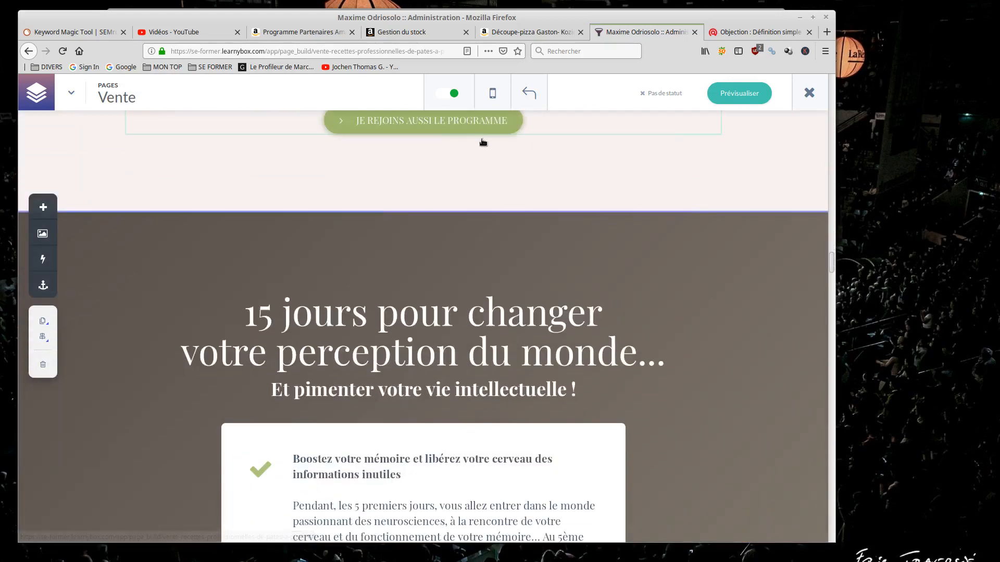
{"action": "scroll", "coordinate": [582, 332], "scroll_direction": "down", "scroll_amount": 14}
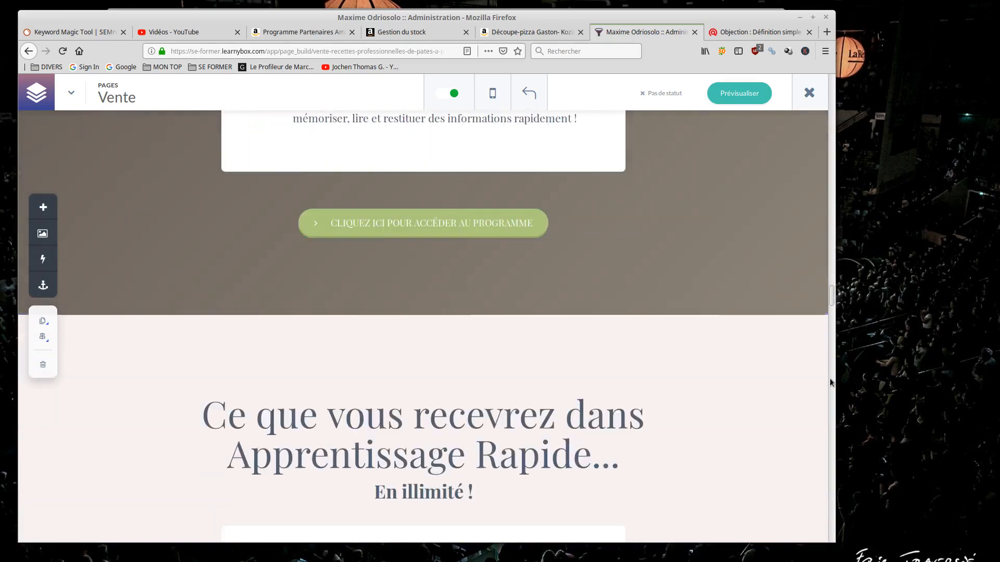
Examine the three numbered benefit blocks and select the "Oui, je veux apprendre plus vite !" button below them.
{"action": "left_click_drag", "start_coordinate": [828, 294], "coordinate": [821, 89]}
{"action": "scroll", "coordinate": [529, 265], "scroll_direction": "down", "scroll_amount": 7}
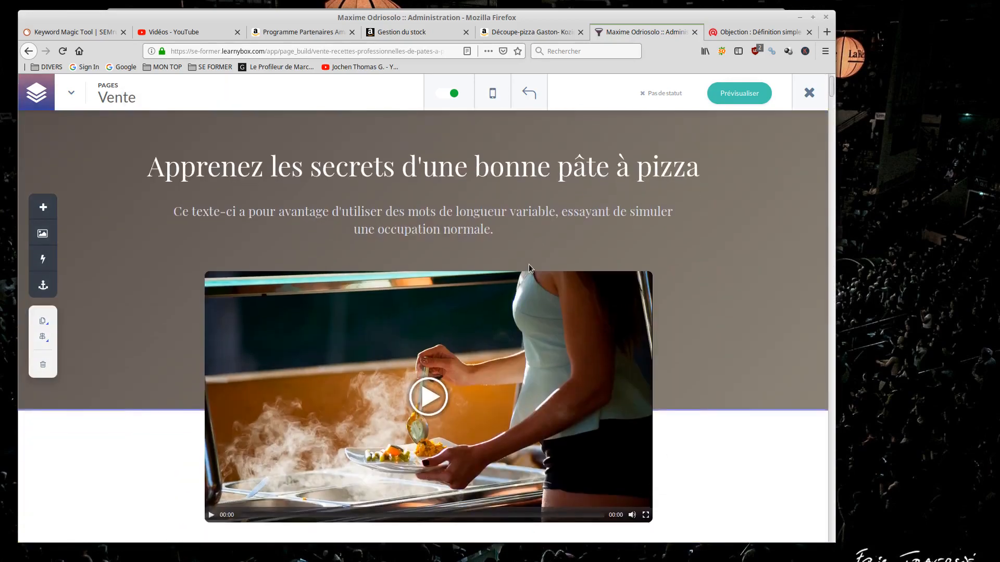
{"action": "scroll", "coordinate": [401, 402], "scroll_direction": "down", "scroll_amount": 11}
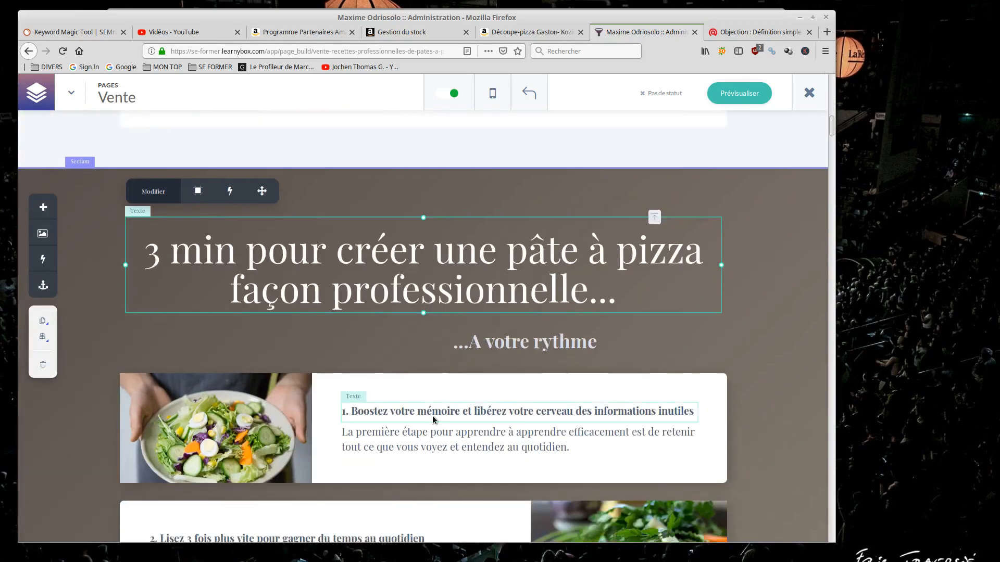
{"action": "scroll", "coordinate": [411, 414], "scroll_direction": "down", "scroll_amount": 5}
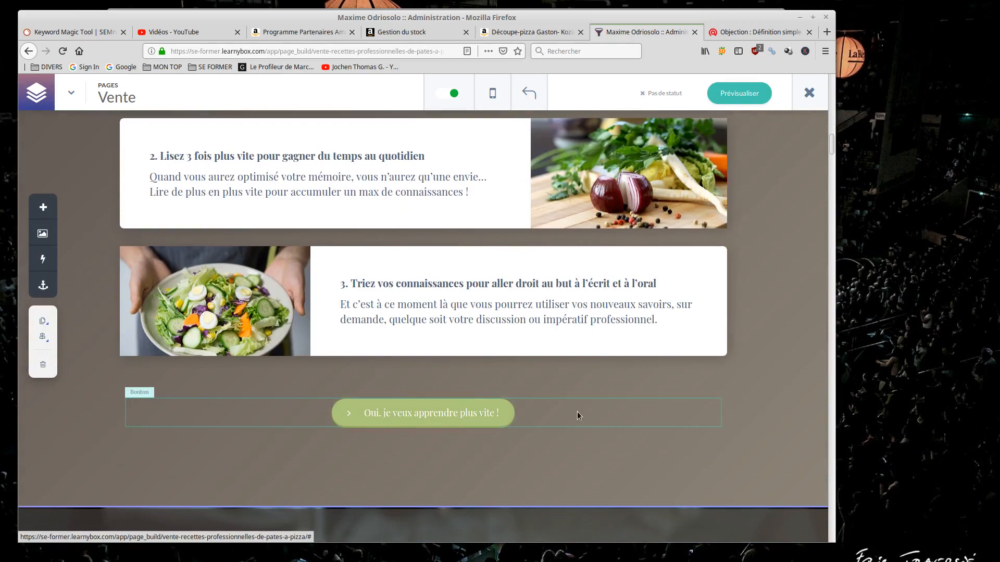
{"action": "left_click", "coordinate": [426, 416]}
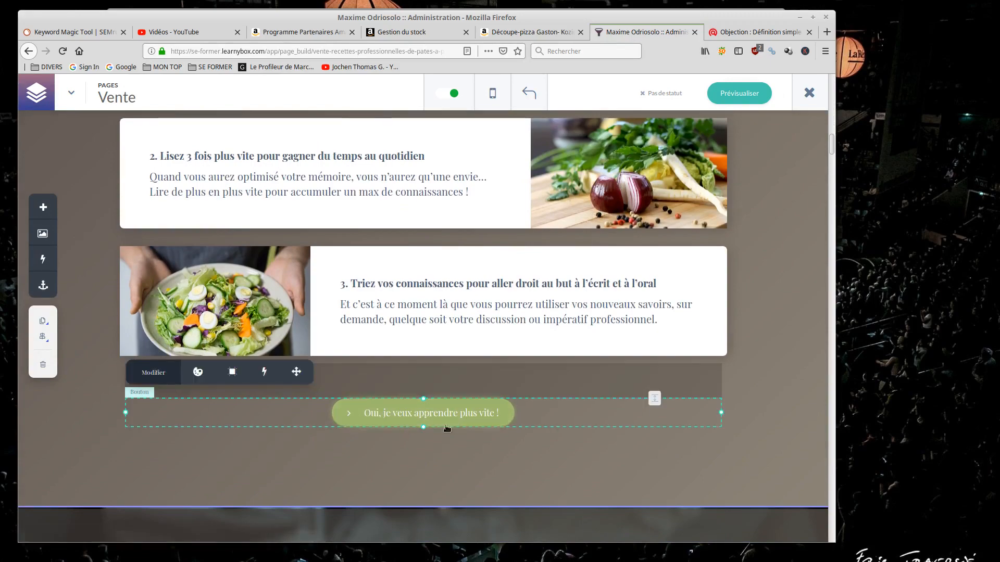
{"action": "scroll", "coordinate": [493, 257], "scroll_direction": "up", "scroll_amount": 10}
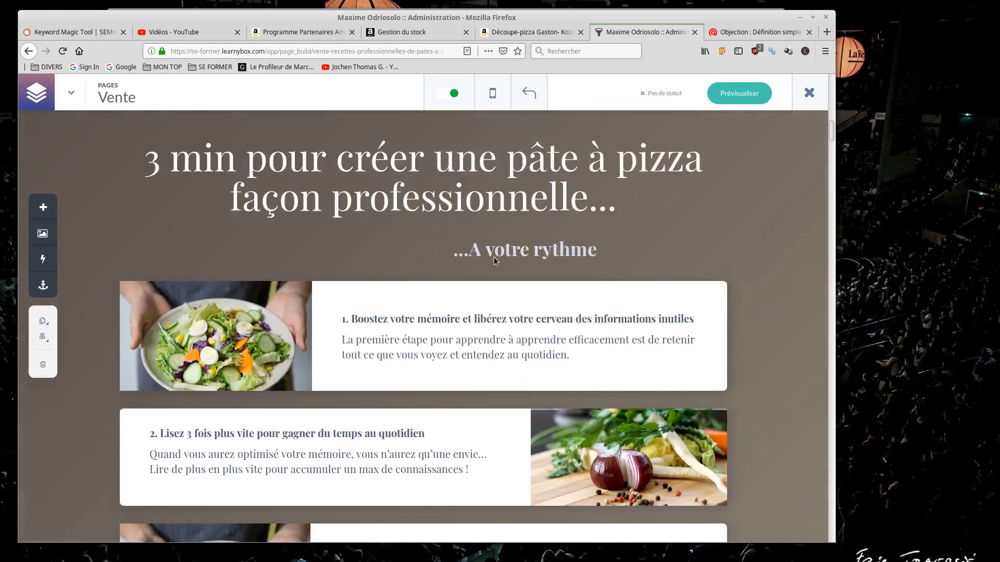
{"action": "scroll", "coordinate": [494, 258], "scroll_direction": "up", "scroll_amount": 12}
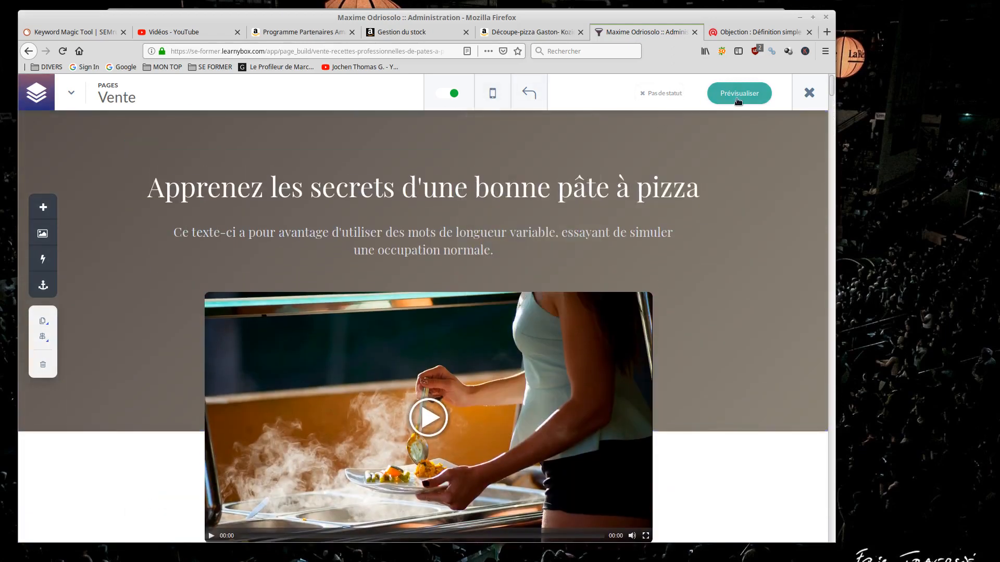
{"action": "scroll", "coordinate": [658, 198], "scroll_direction": "down", "scroll_amount": 3}
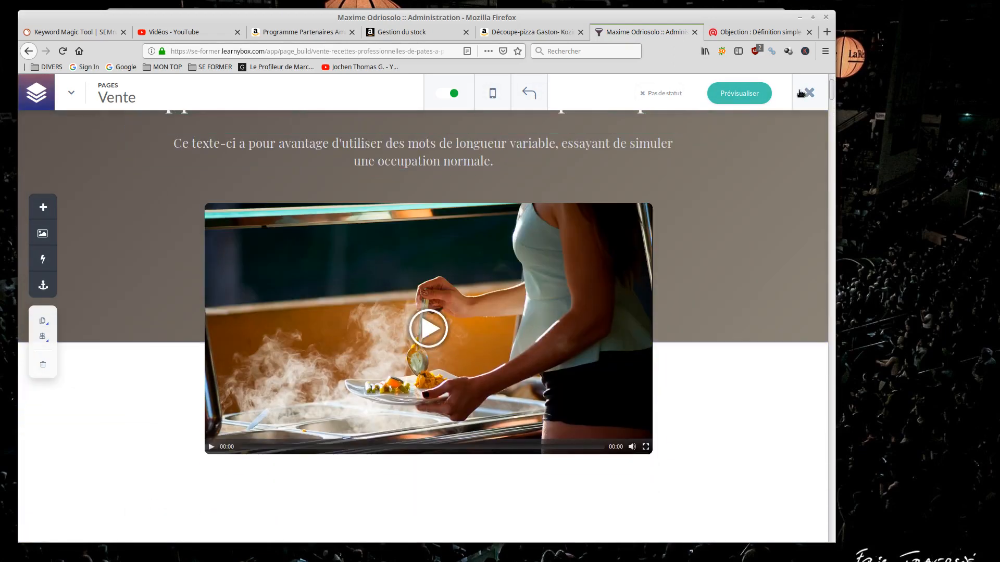
Leave the page editor, select the Vente page in the launch tunnel and copy its link.
{"action": "left_click", "coordinate": [804, 96]}
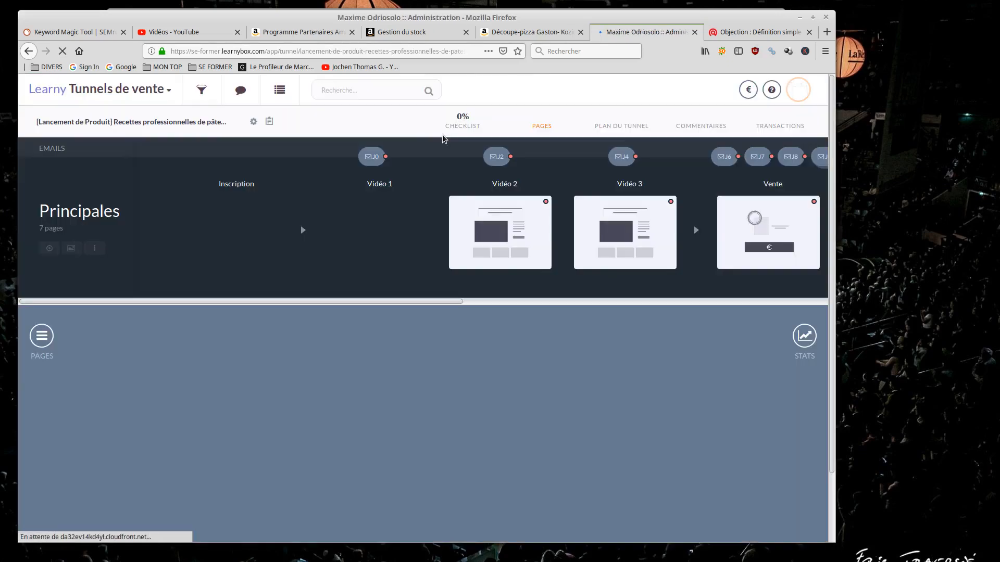
{"action": "left_click", "coordinate": [747, 207]}
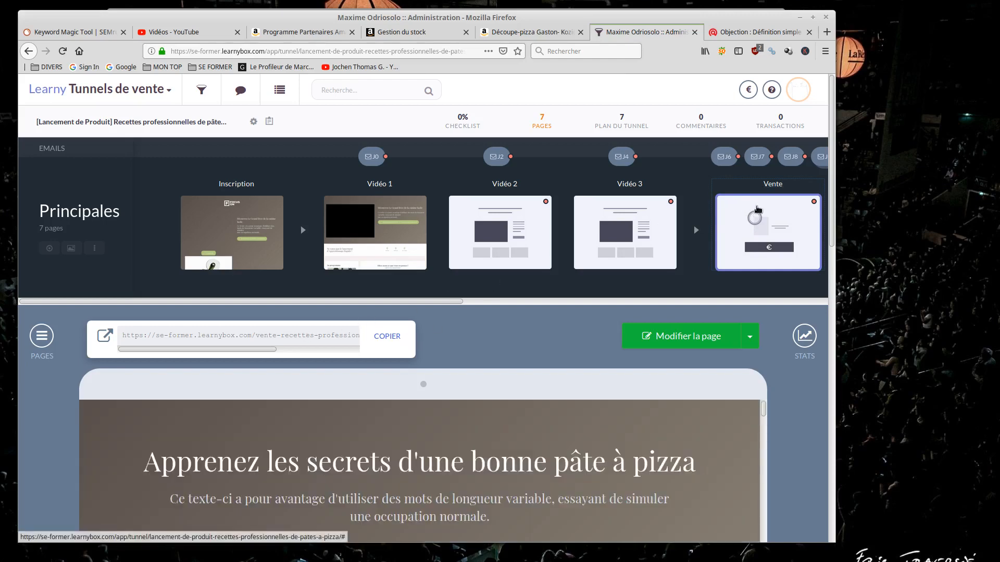
{"action": "left_click", "coordinate": [758, 209]}
{"action": "left_click", "coordinate": [383, 246]}
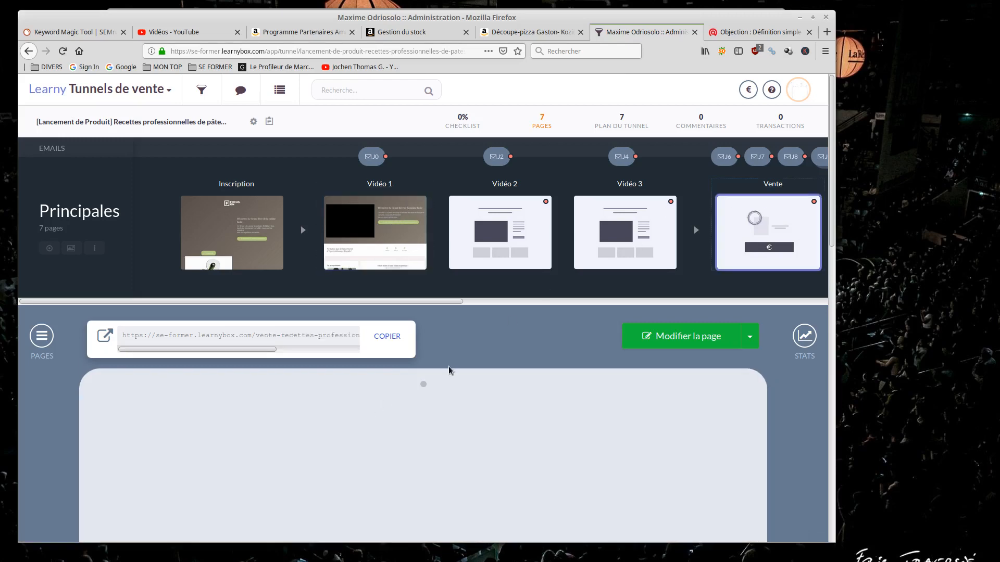
{"action": "left_click", "coordinate": [393, 340]}
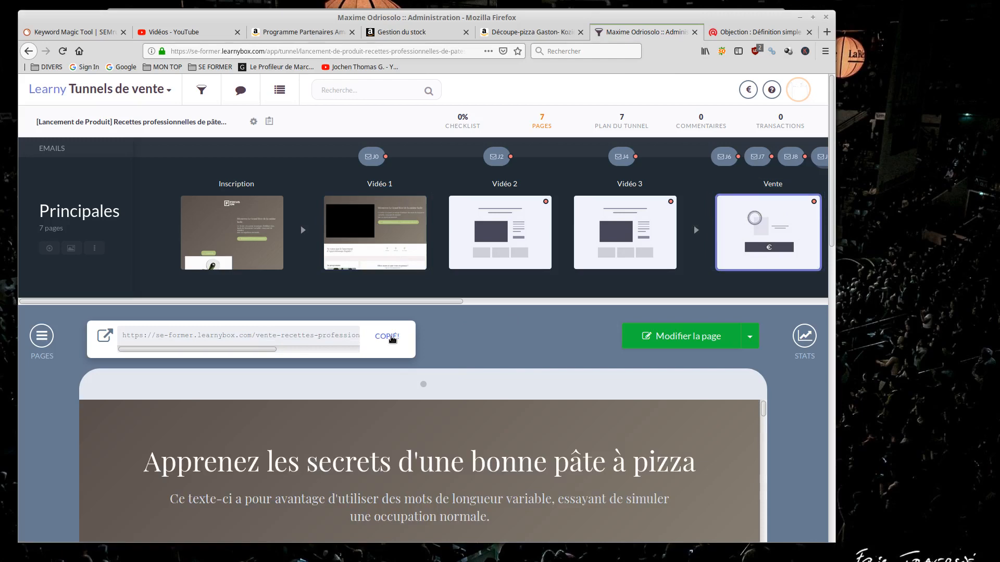
Select the Commande page in the tunnel, copy its link and look over its order summary preview.
{"action": "scroll", "coordinate": [336, 276], "scroll_direction": "down", "scroll_amount": 1}
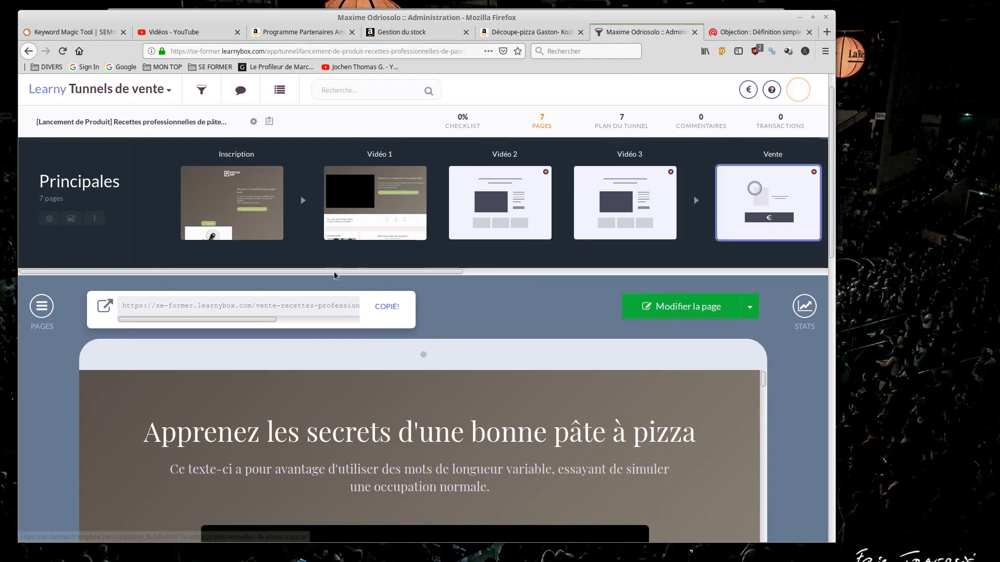
{"action": "scroll", "coordinate": [336, 276], "scroll_direction": "right", "scroll_amount": 5}
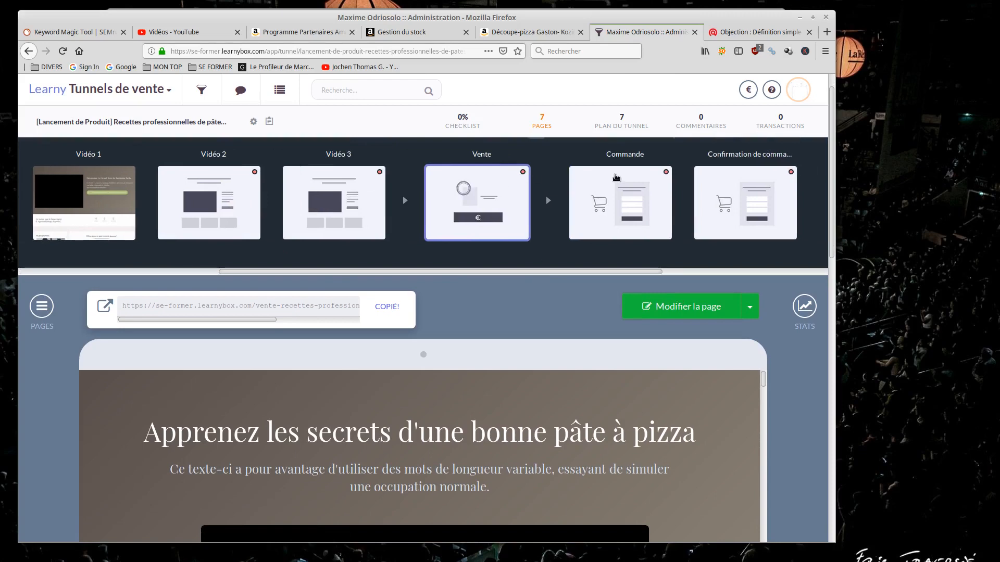
{"action": "left_click", "coordinate": [617, 177]}
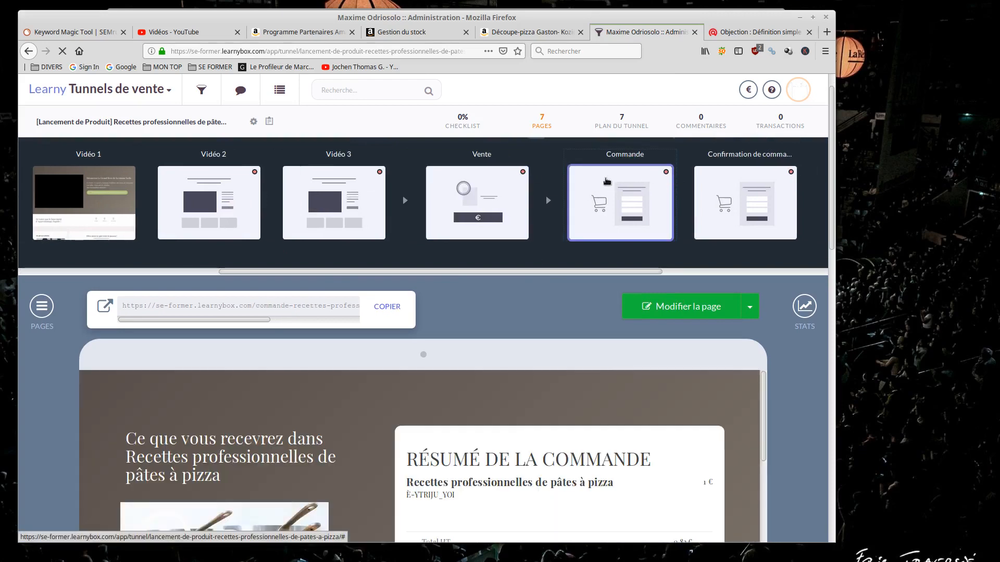
{"action": "scroll", "coordinate": [572, 198], "scroll_direction": "down", "scroll_amount": 2}
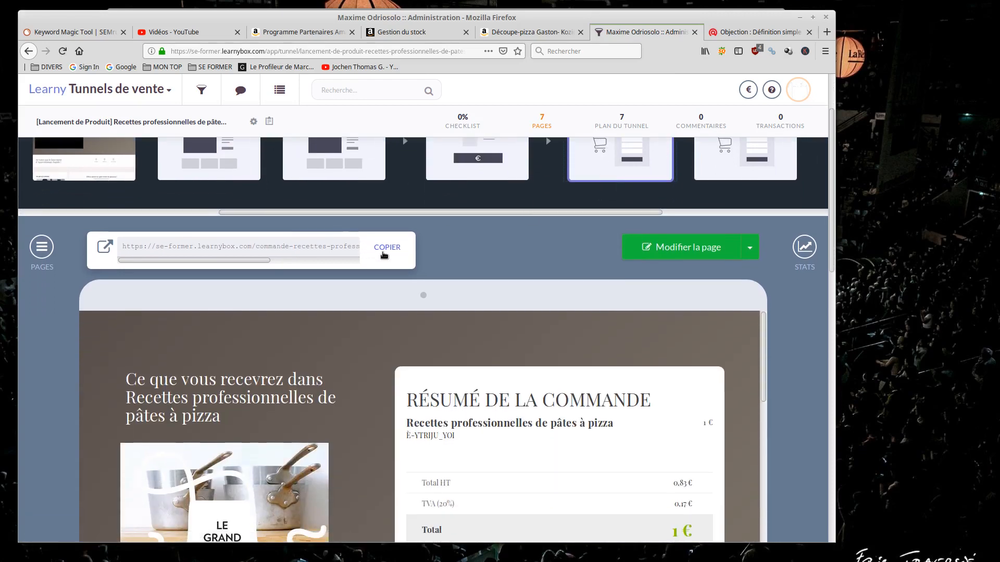
{"action": "left_click", "coordinate": [388, 247]}
{"action": "scroll", "coordinate": [544, 274], "scroll_direction": "down", "scroll_amount": 5}
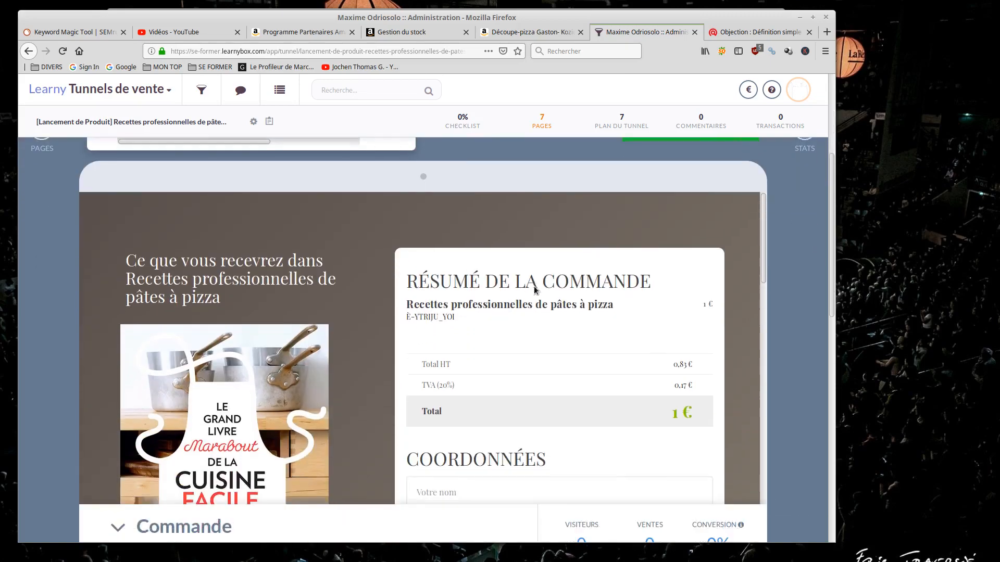
{"action": "scroll", "coordinate": [359, 350], "scroll_direction": "down", "scroll_amount": 2}
{"action": "scroll", "coordinate": [363, 350], "scroll_direction": "up", "scroll_amount": 2}
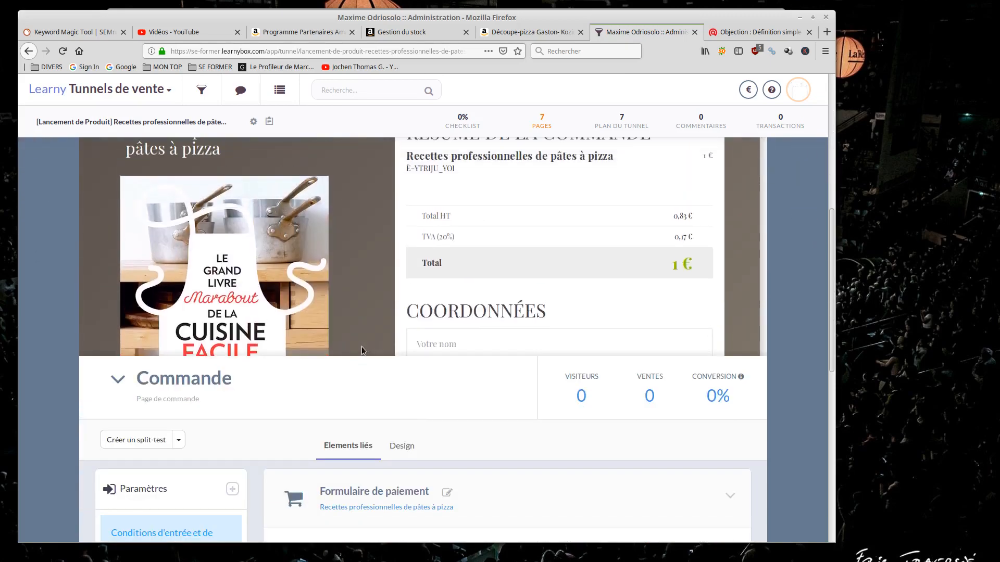
{"action": "scroll", "coordinate": [679, 255], "scroll_direction": "up", "scroll_amount": 5}
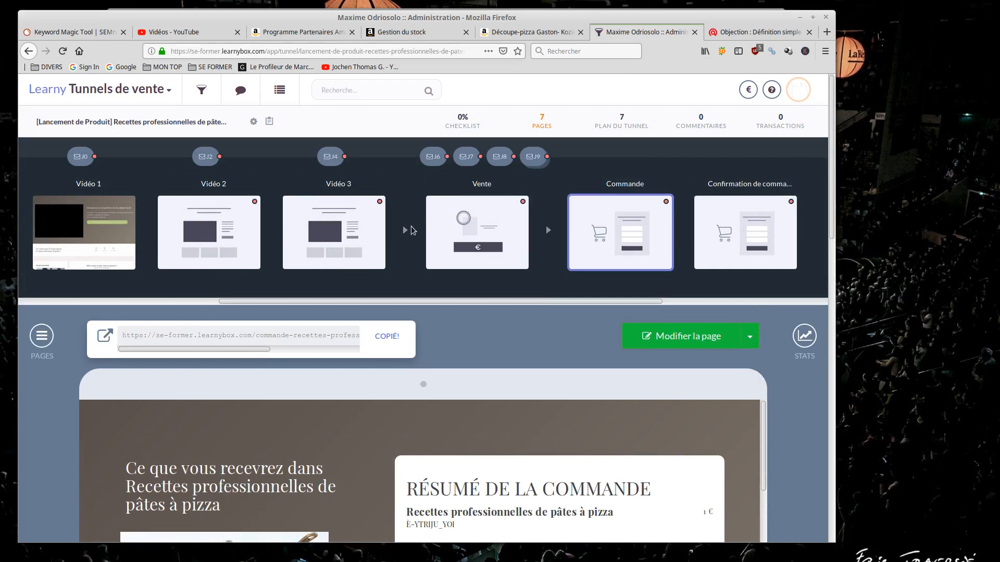
Select the Vente page in the tunnel, check its linked elements and open the page for editing.
{"action": "left_click", "coordinate": [458, 226]}
{"action": "scroll", "coordinate": [498, 218], "scroll_direction": "down", "scroll_amount": 5}
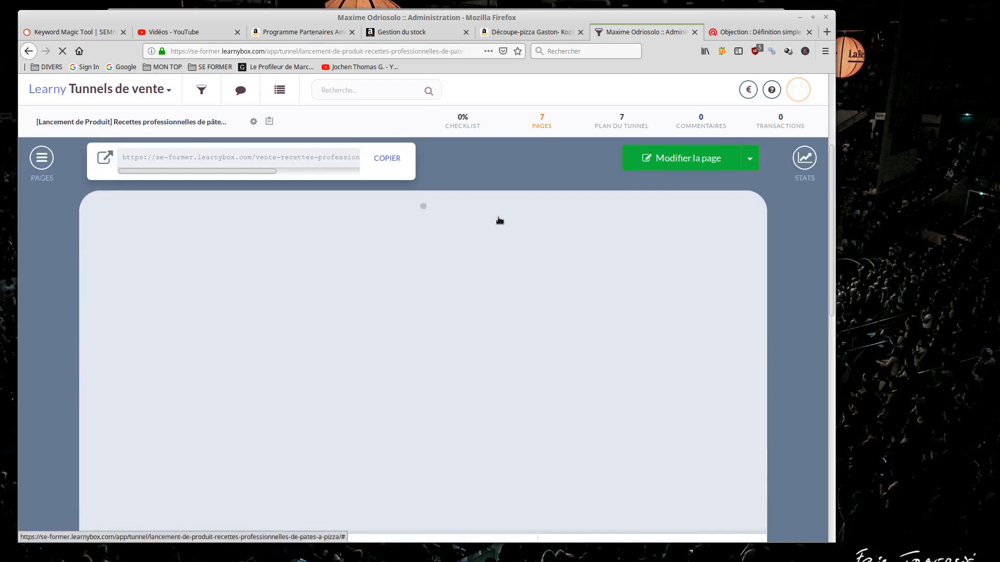
{"action": "scroll", "coordinate": [521, 250], "scroll_direction": "down", "scroll_amount": 2}
{"action": "scroll", "coordinate": [689, 253], "scroll_direction": "down", "scroll_amount": 2}
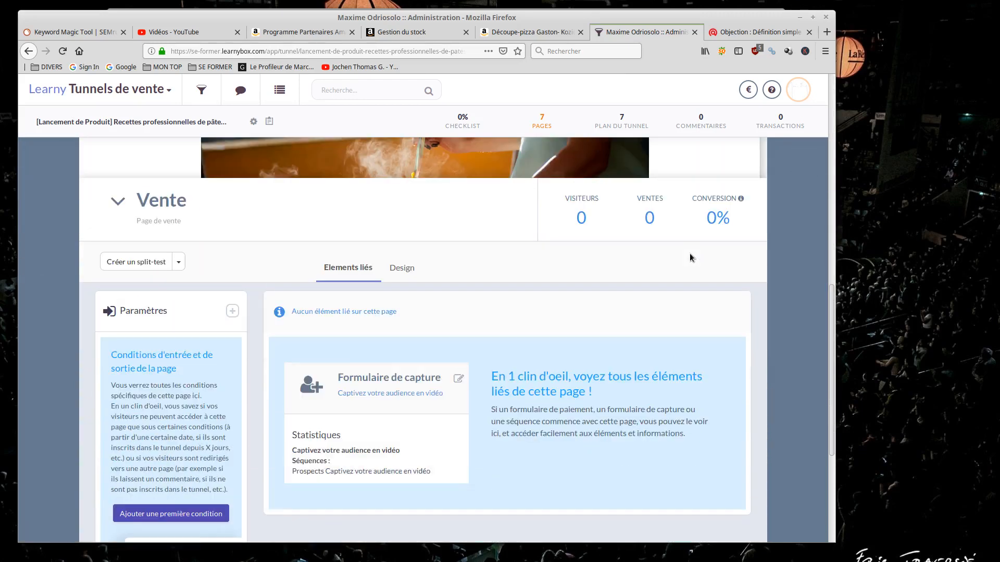
{"action": "scroll", "coordinate": [689, 253], "scroll_direction": "up", "scroll_amount": 8}
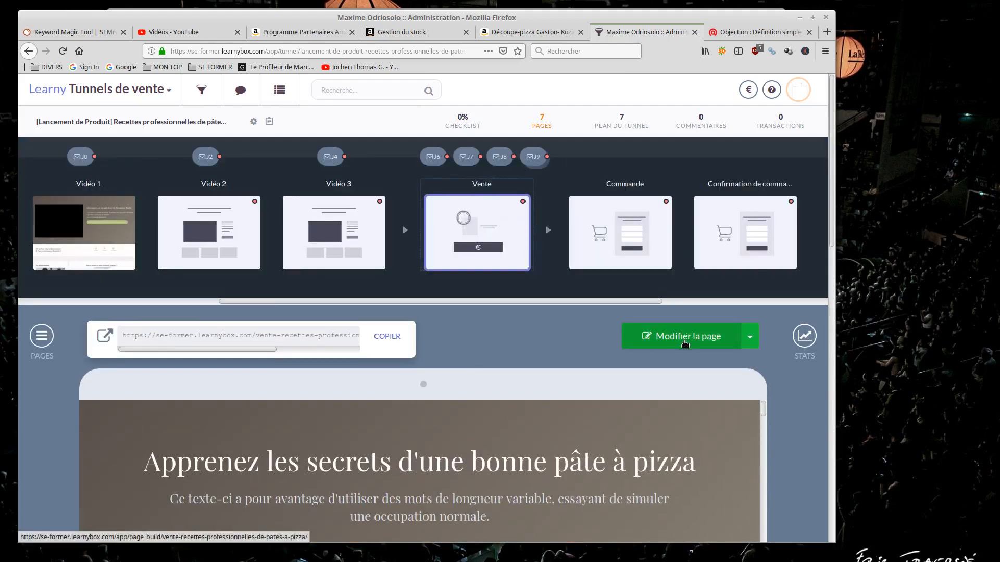
{"action": "left_click", "coordinate": [683, 341]}
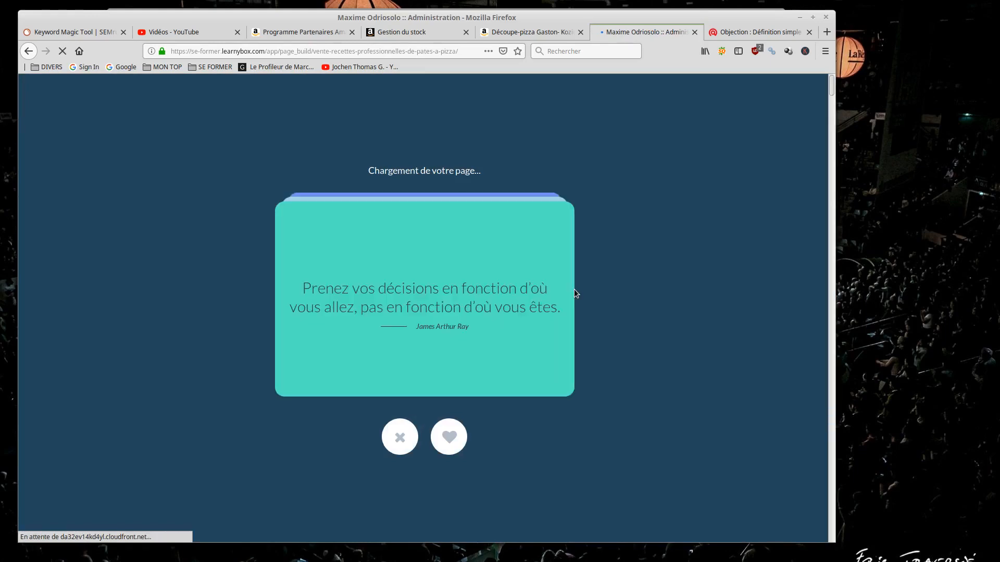
Maximise the browser window, close the "Objection" definition page and go to the "3 min pour créer une pâte à pizza" section.
{"action": "double_click", "coordinate": [780, 26]}
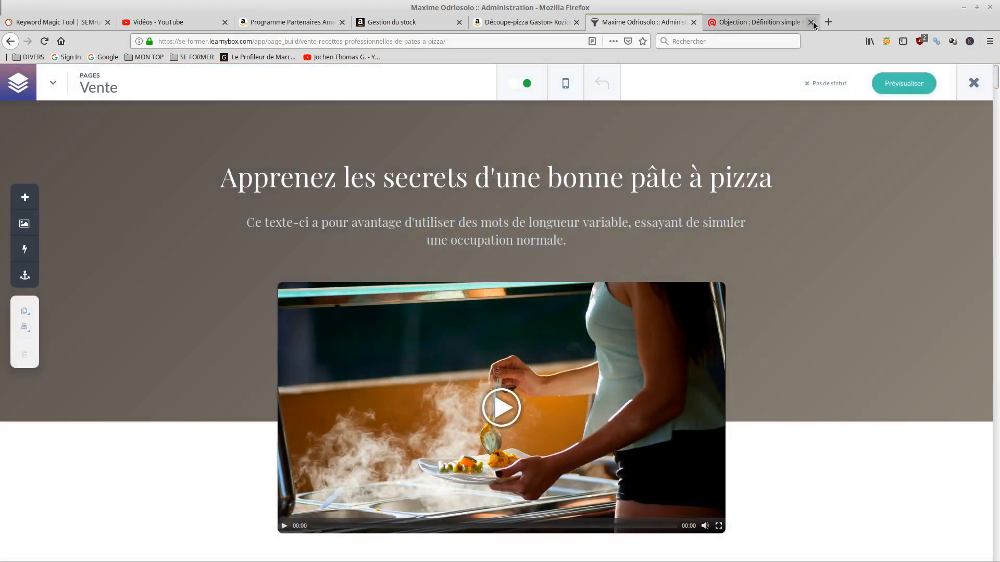
{"action": "left_click", "coordinate": [810, 22]}
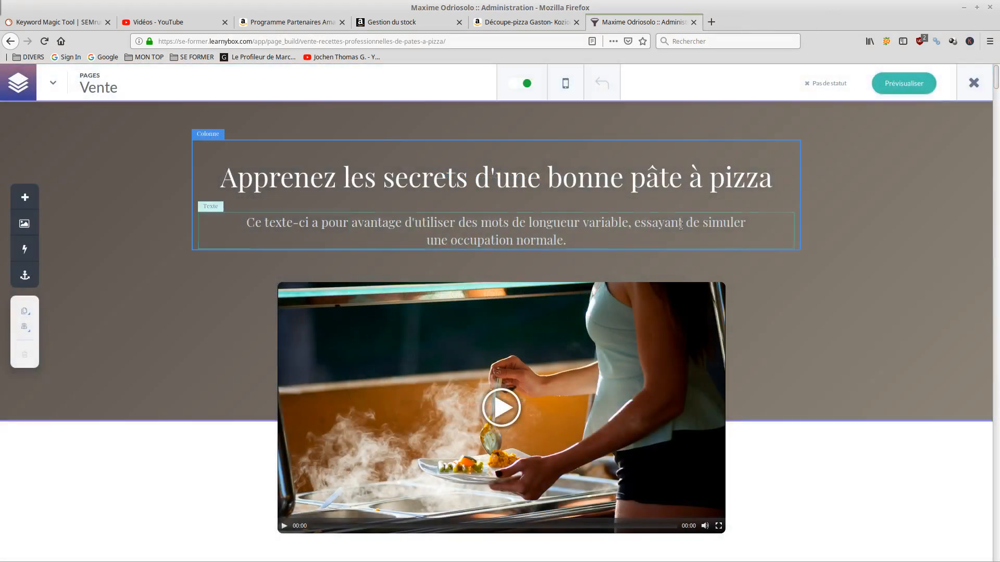
{"action": "scroll", "coordinate": [633, 276], "scroll_direction": "down", "scroll_amount": 3}
{"action": "scroll", "coordinate": [633, 276], "scroll_direction": "down", "scroll_amount": 15}
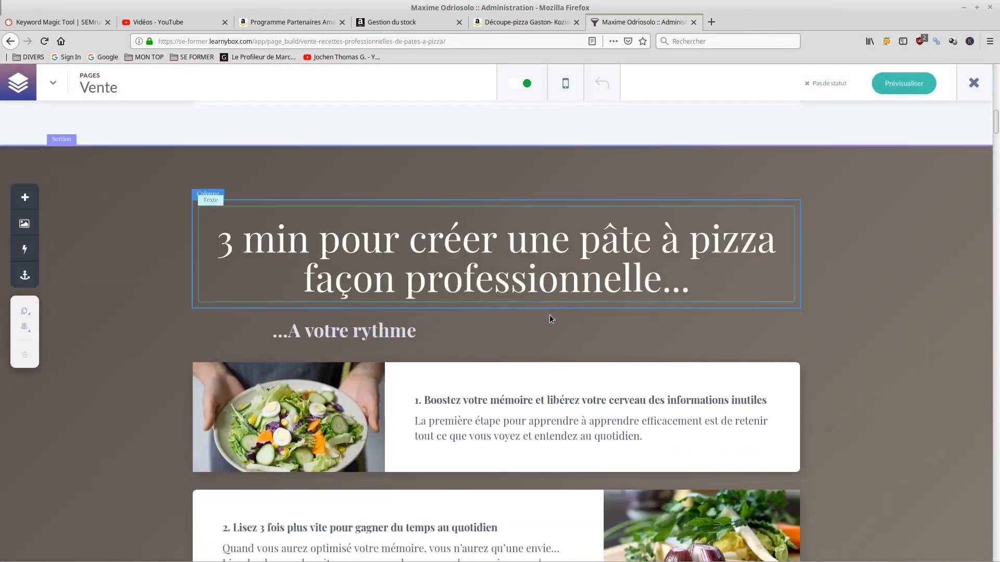
Inspect the click action and link settings of the "Oui, je veux apprendre plus vite !" button, then close them without changes.
{"action": "scroll", "coordinate": [549, 314], "scroll_direction": "down", "scroll_amount": 7}
{"action": "scroll", "coordinate": [549, 314], "scroll_direction": "up", "scroll_amount": 5}
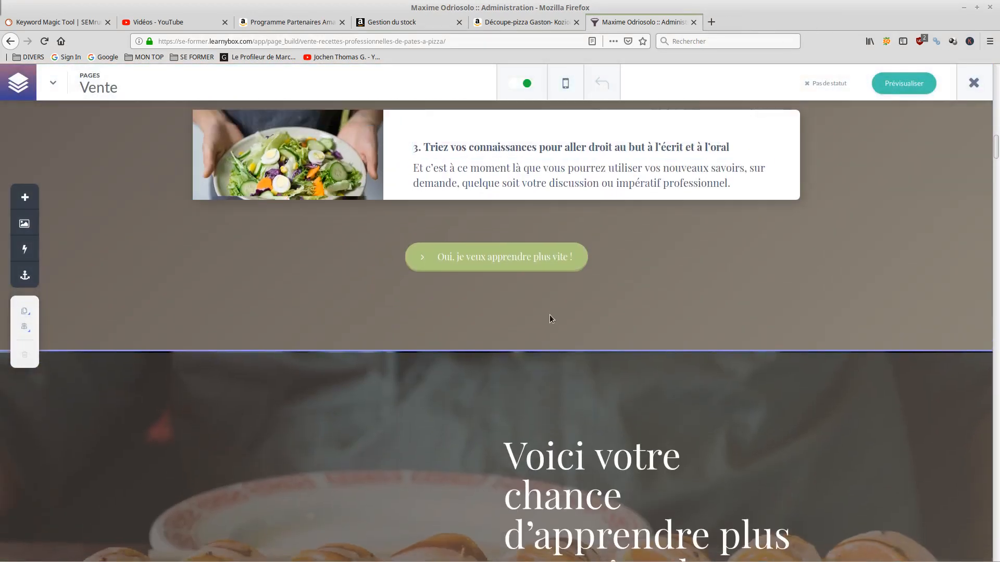
{"action": "scroll", "coordinate": [549, 315], "scroll_direction": "up", "scroll_amount": 10}
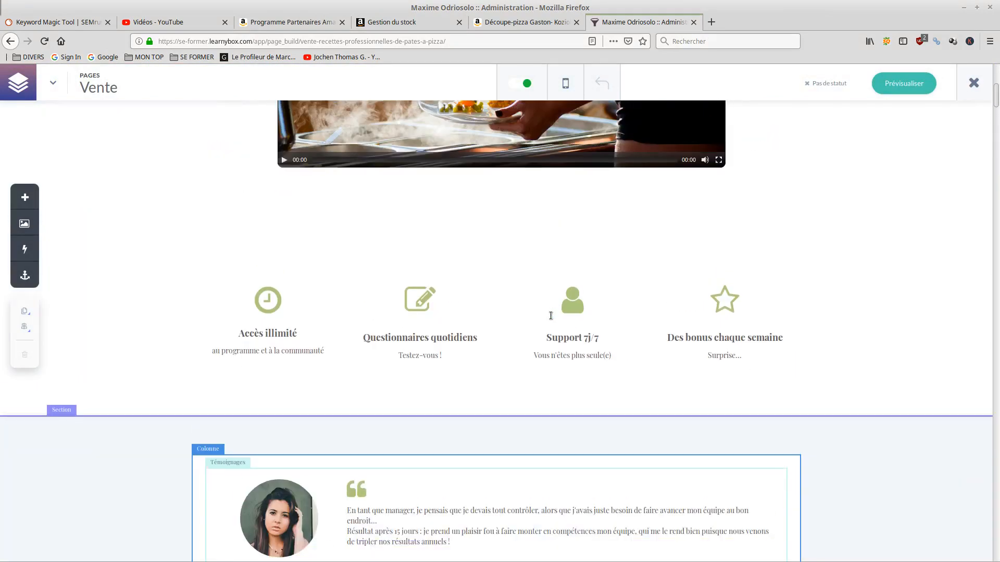
{"action": "scroll", "coordinate": [549, 315], "scroll_direction": "down", "scroll_amount": 10}
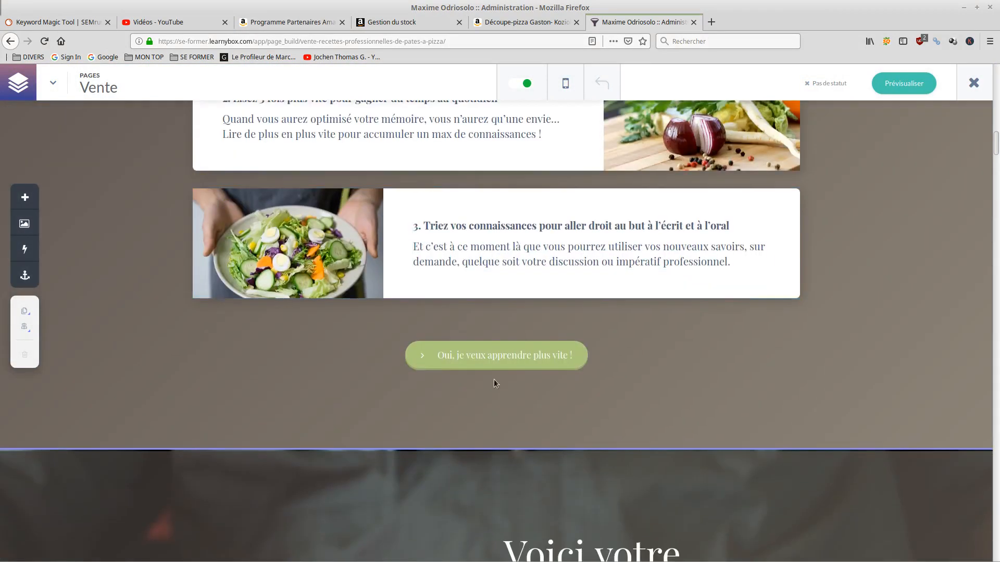
{"action": "left_click", "coordinate": [496, 360]}
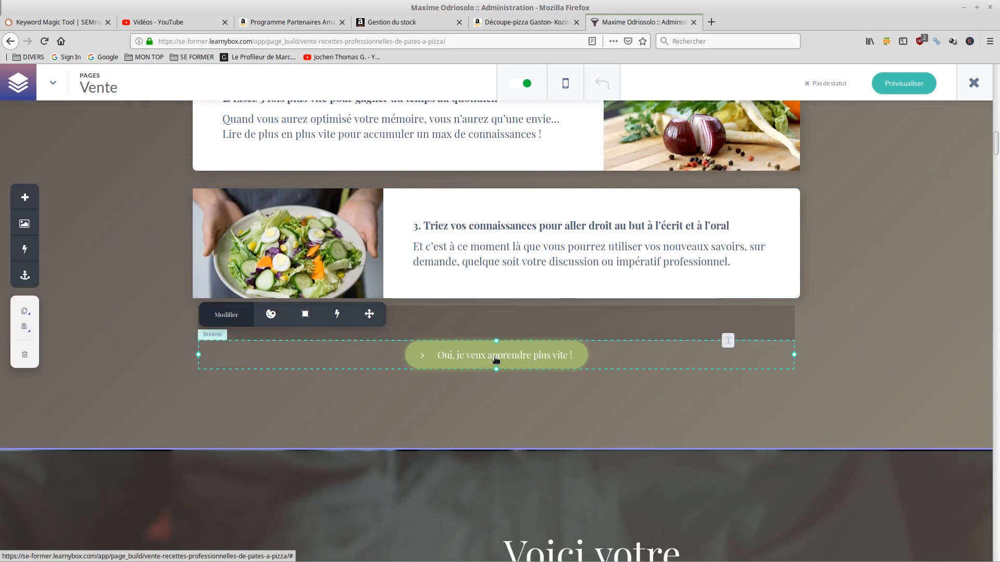
{"action": "left_click", "coordinate": [230, 315]}
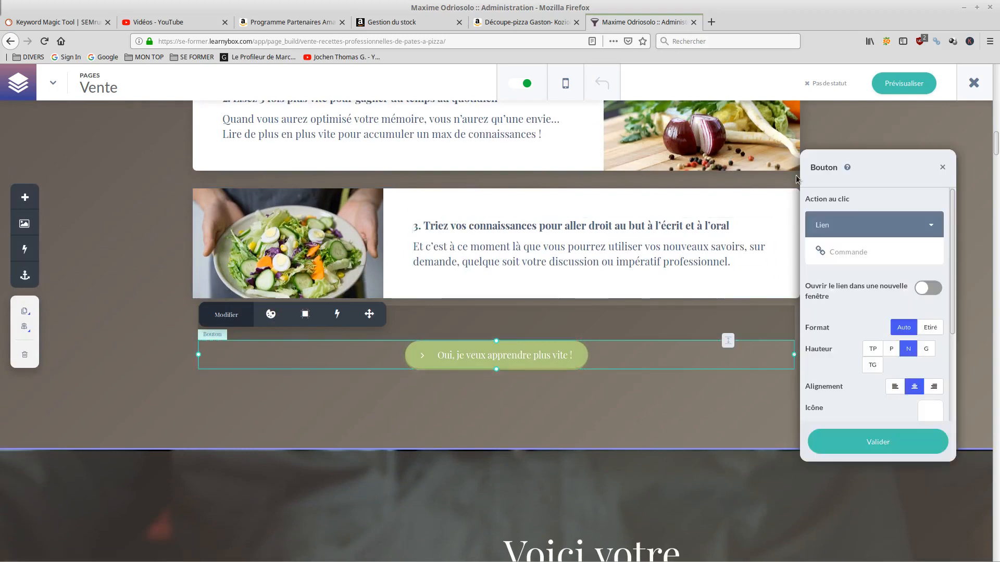
{"action": "left_click_drag", "start_coordinate": [821, 159], "coordinate": [518, 171]}
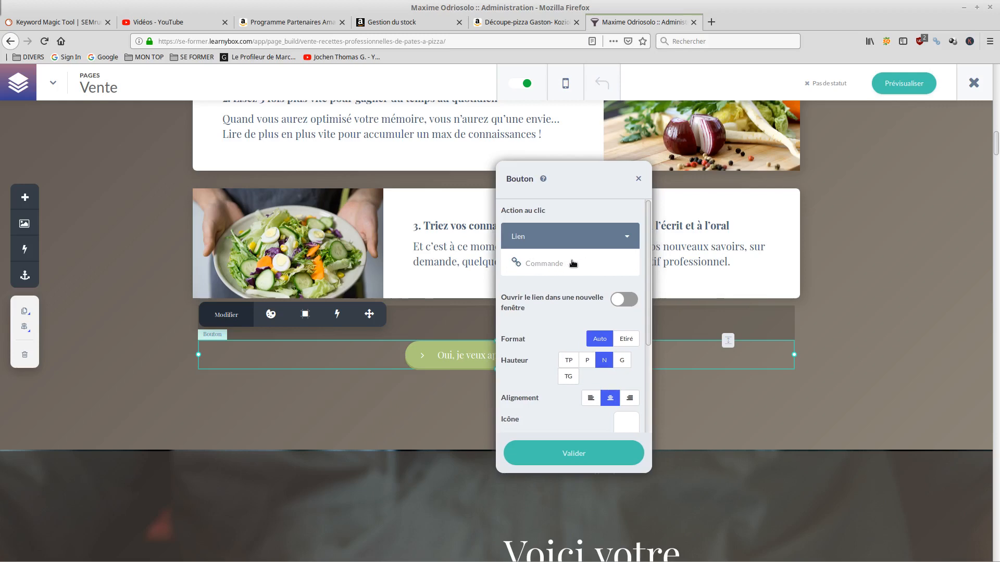
{"action": "left_click", "coordinate": [638, 180]}
Look through the Vente page's sections and call-to-action buttons down to "Ce que vous recevrez dans Apprentissage Rapide...".
{"action": "scroll", "coordinate": [637, 268], "scroll_direction": "down", "scroll_amount": 6}
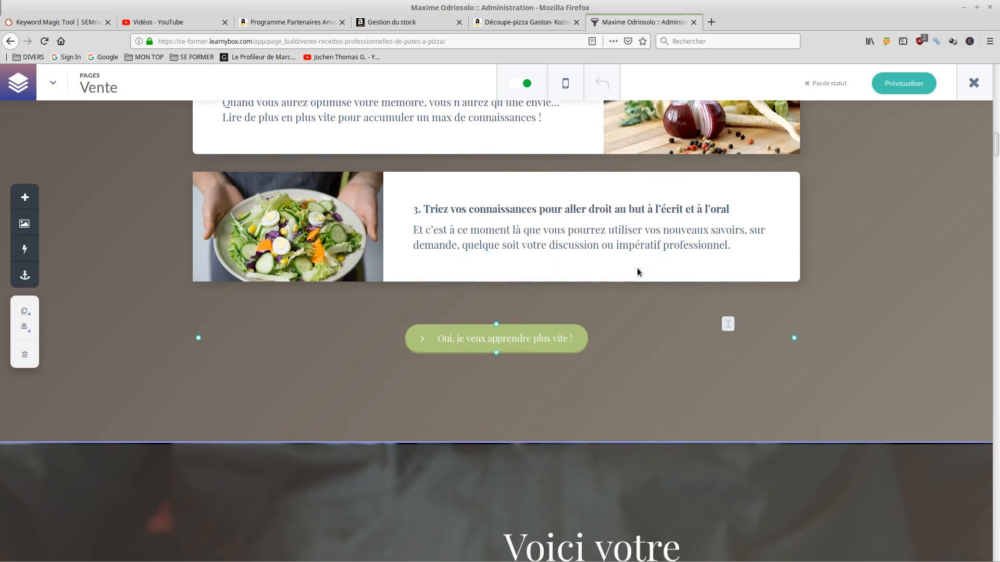
{"action": "scroll", "coordinate": [368, 321], "scroll_direction": "down", "scroll_amount": 10}
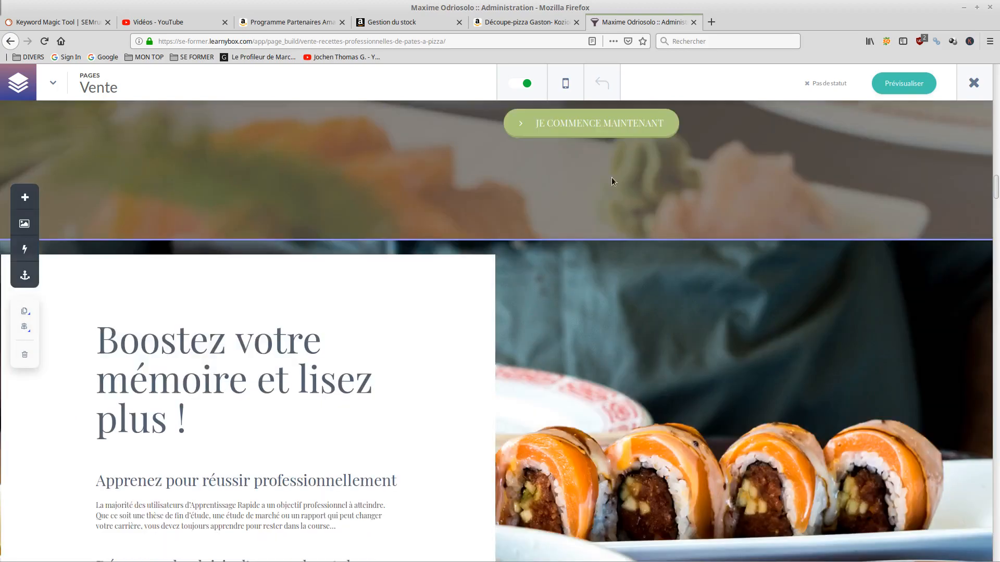
{"action": "scroll", "coordinate": [642, 291], "scroll_direction": "up", "scroll_amount": 4}
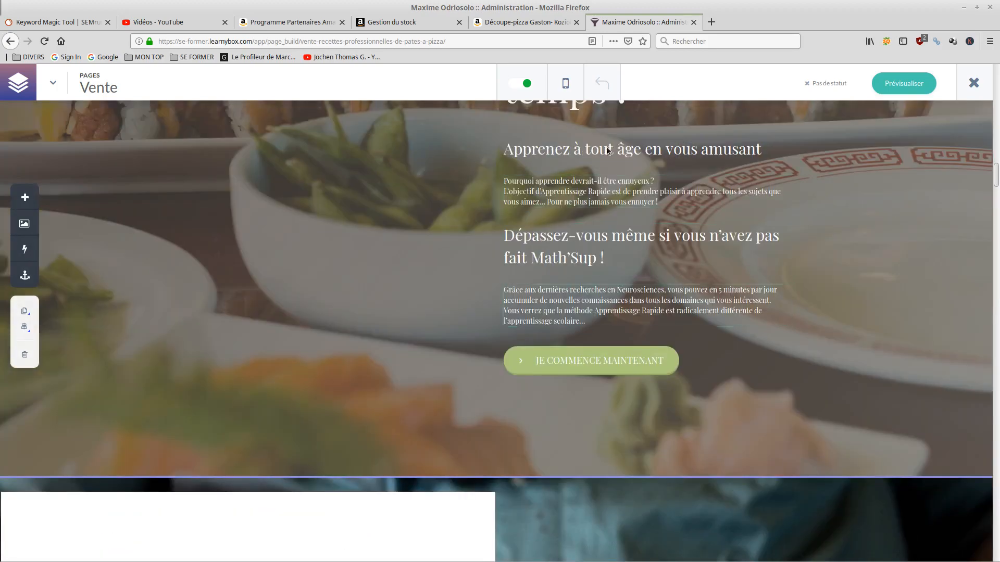
{"action": "scroll", "coordinate": [280, 339], "scroll_direction": "down", "scroll_amount": 2}
{"action": "scroll", "coordinate": [279, 339], "scroll_direction": "down", "scroll_amount": 12}
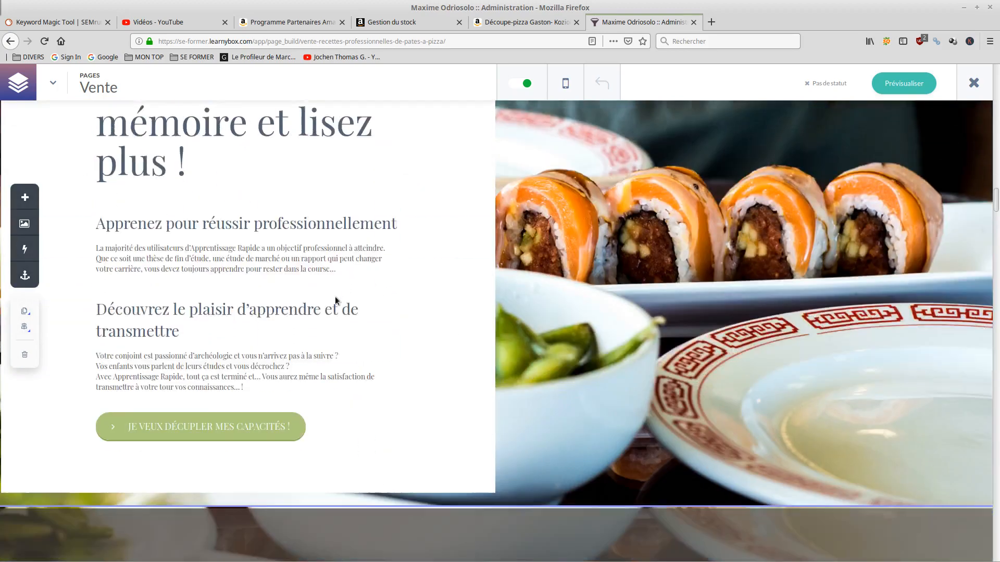
{"action": "scroll", "coordinate": [388, 327], "scroll_direction": "down", "scroll_amount": 15}
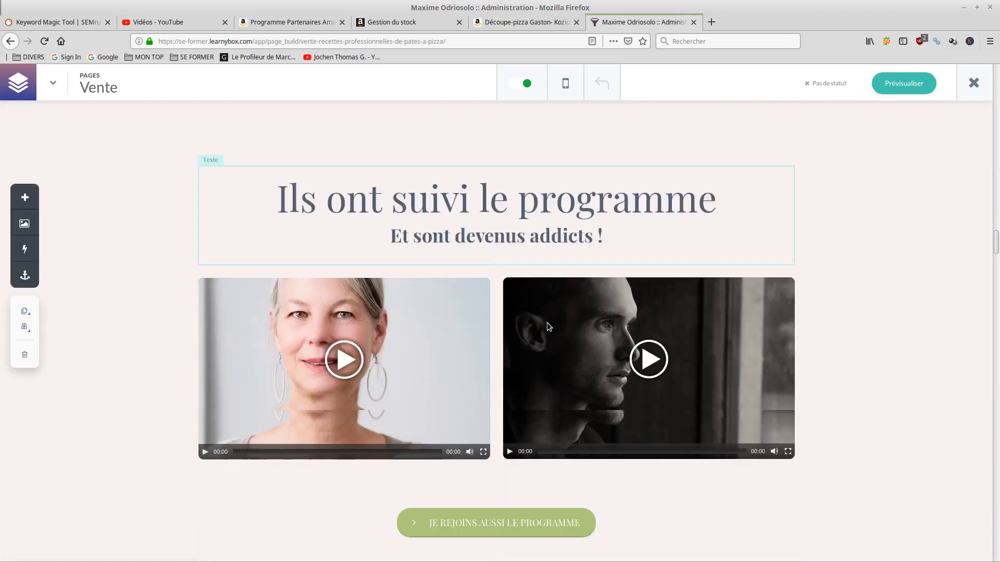
{"action": "scroll", "coordinate": [479, 357], "scroll_direction": "down", "scroll_amount": 15}
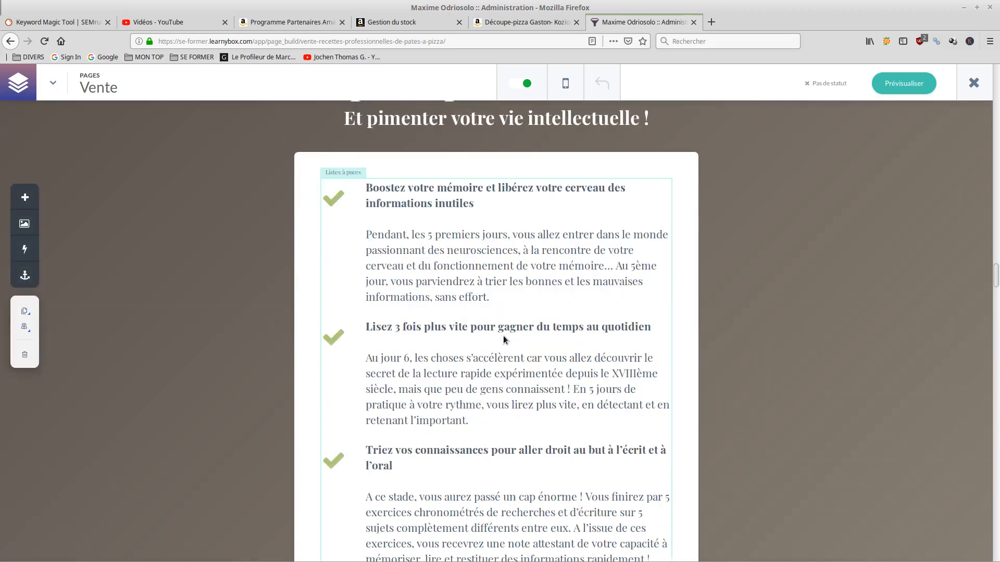
{"action": "scroll", "coordinate": [503, 340], "scroll_direction": "down", "scroll_amount": 6}
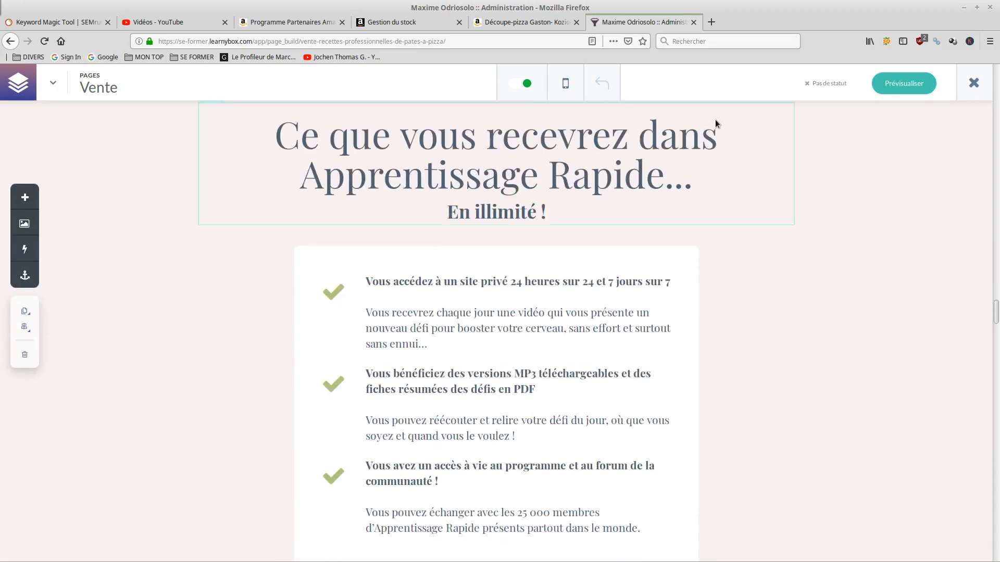
Return to the "3 min pour créer une pâte à pizza façon professionnelle..." section and review its three numbered blocks and button.
{"action": "scroll", "coordinate": [607, 206], "scroll_direction": "up", "scroll_amount": 10}
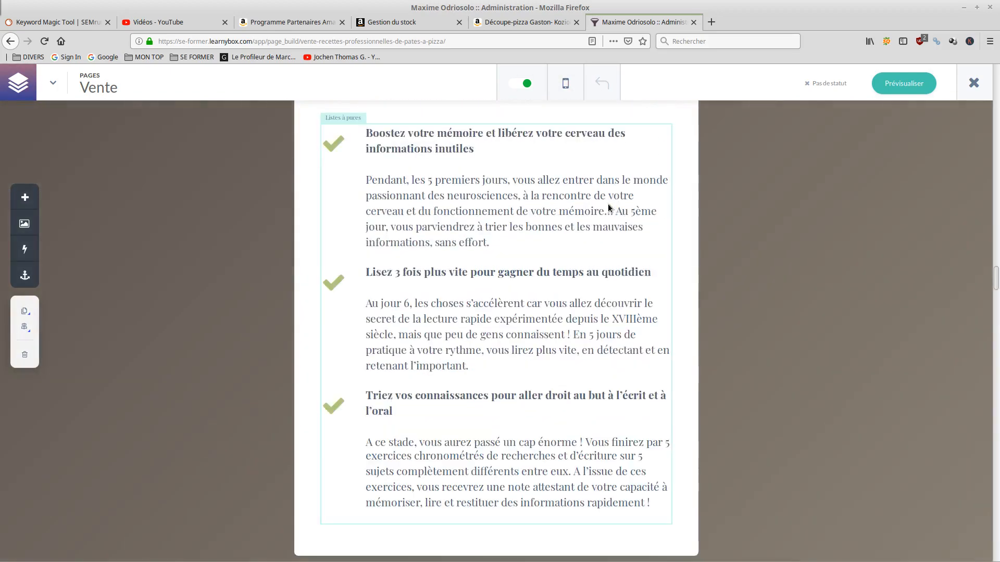
{"action": "scroll", "coordinate": [608, 208], "scroll_direction": "up", "scroll_amount": 15}
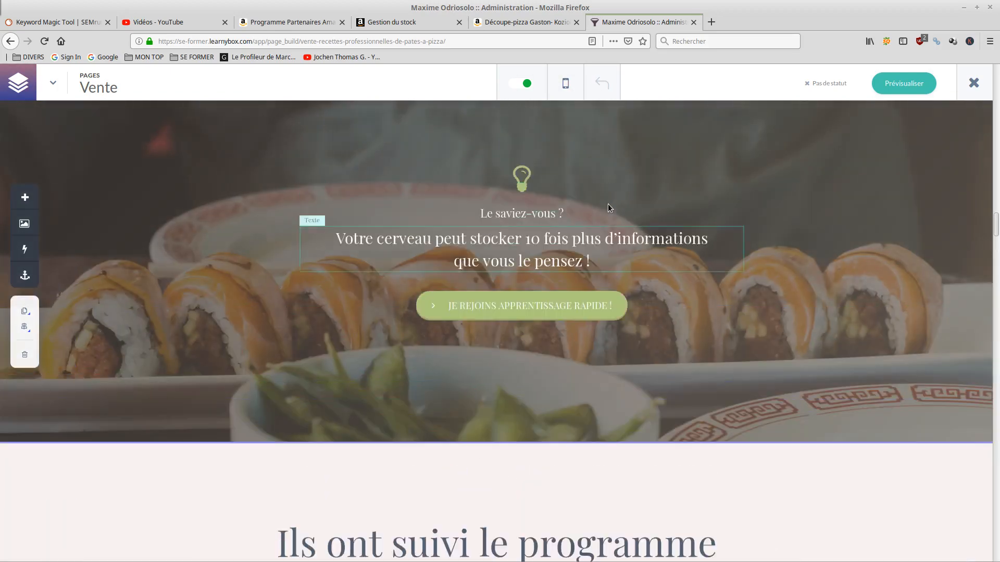
{"action": "scroll", "coordinate": [607, 207], "scroll_direction": "up", "scroll_amount": 20}
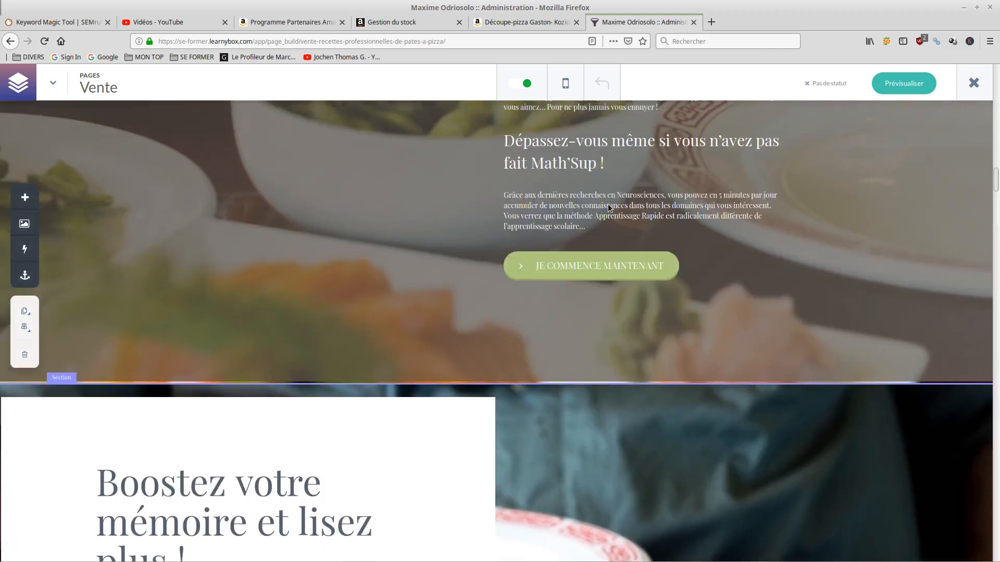
{"action": "scroll", "coordinate": [608, 204], "scroll_direction": "up", "scroll_amount": 10}
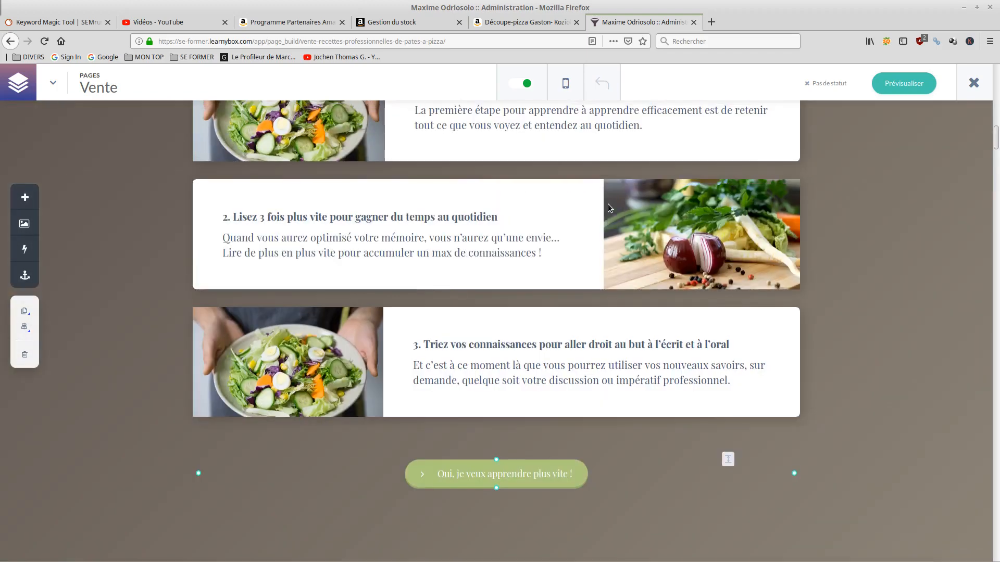
{"action": "scroll", "coordinate": [607, 207], "scroll_direction": "up", "scroll_amount": 7}
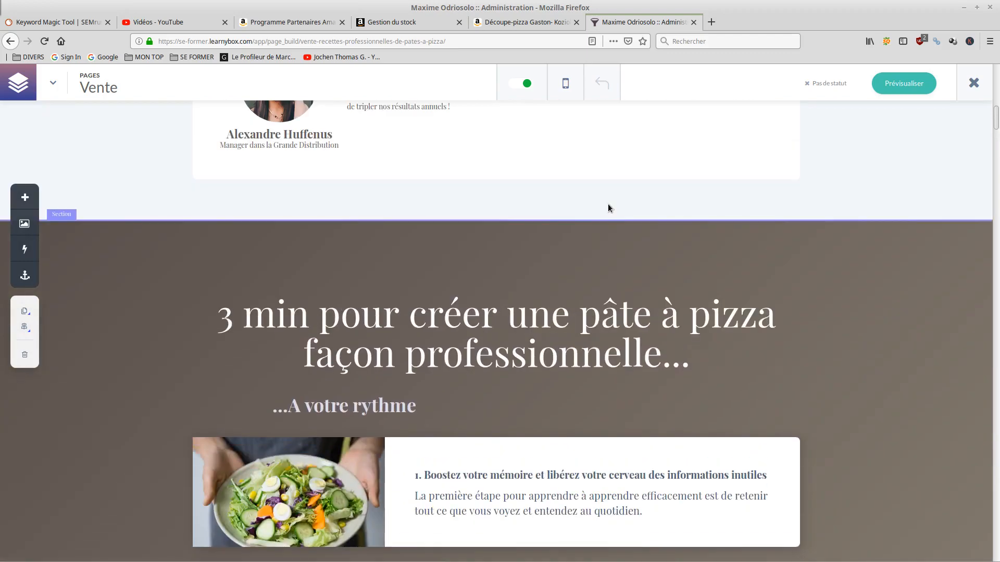
{"action": "scroll", "coordinate": [592, 243], "scroll_direction": "down", "scroll_amount": 5}
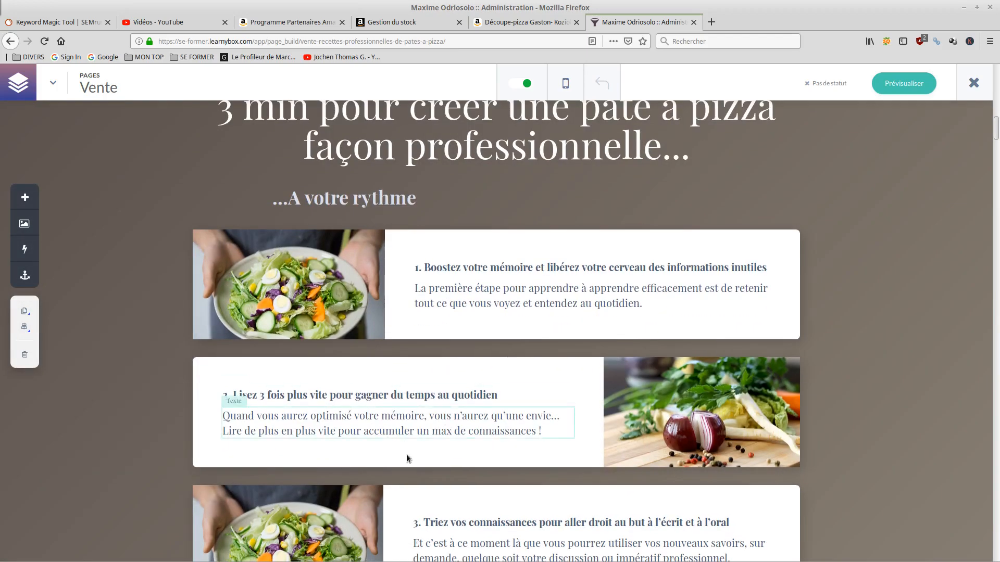
{"action": "scroll", "coordinate": [546, 411], "scroll_direction": "down", "scroll_amount": 4}
{"action": "scroll", "coordinate": [546, 411], "scroll_direction": "down", "scroll_amount": 3}
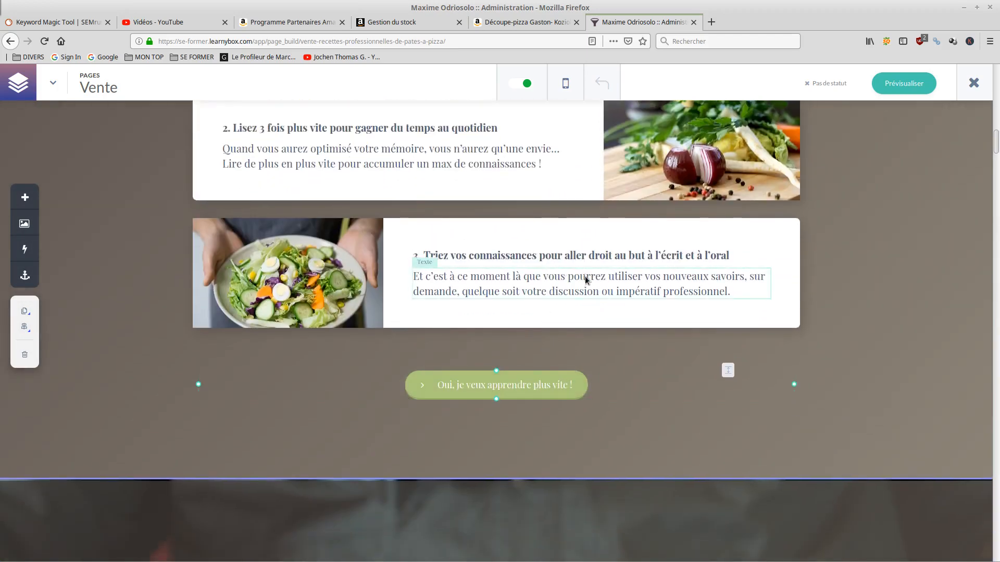
{"action": "scroll", "coordinate": [586, 276], "scroll_direction": "down", "scroll_amount": 2}
{"action": "scroll", "coordinate": [580, 282], "scroll_direction": "up", "scroll_amount": 12}
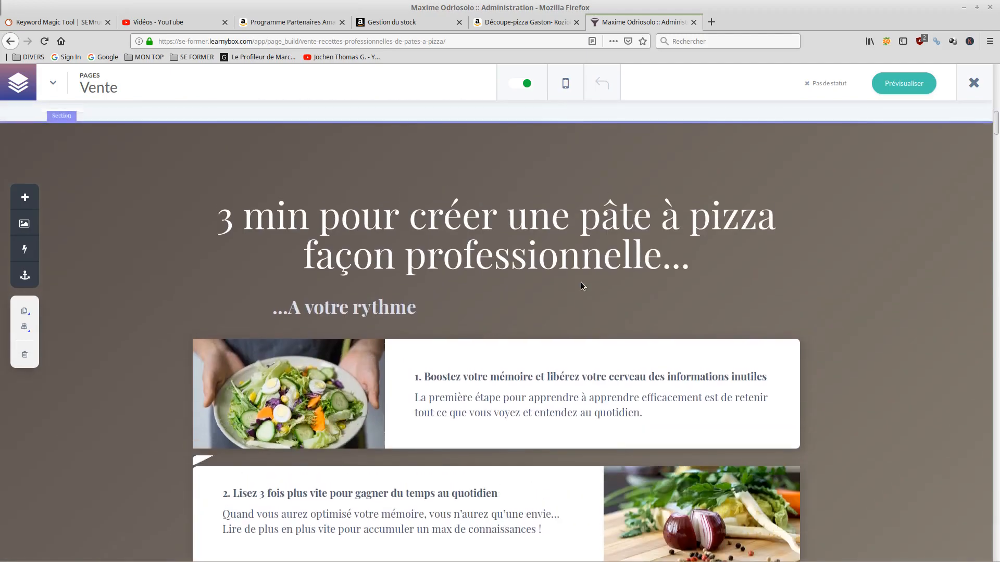
Select the video beneath the "Apprenez les secrets d'une bonne pâte à pizza" heading.
{"action": "scroll", "coordinate": [563, 281], "scroll_direction": "up", "scroll_amount": 10}
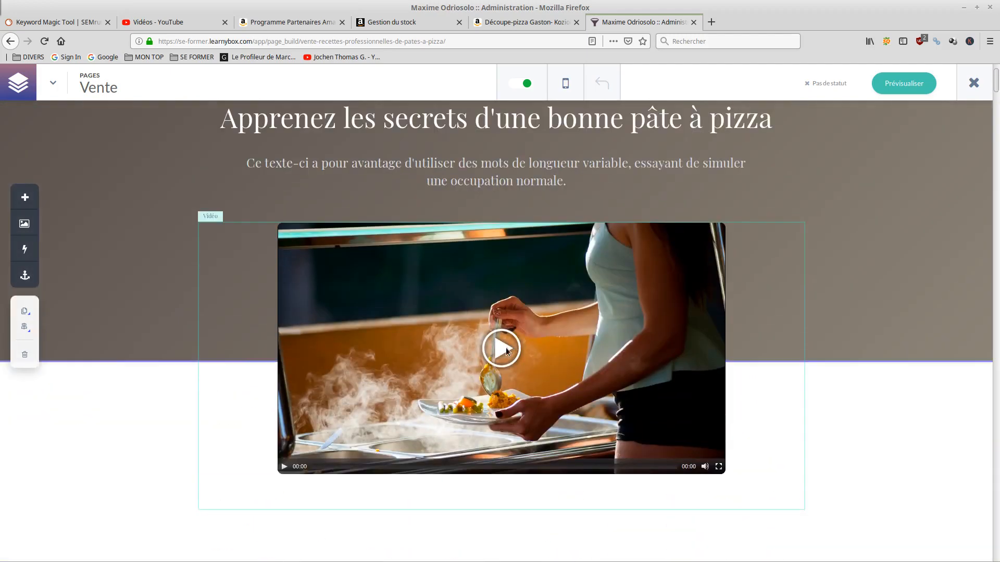
{"action": "left_click", "coordinate": [595, 310]}
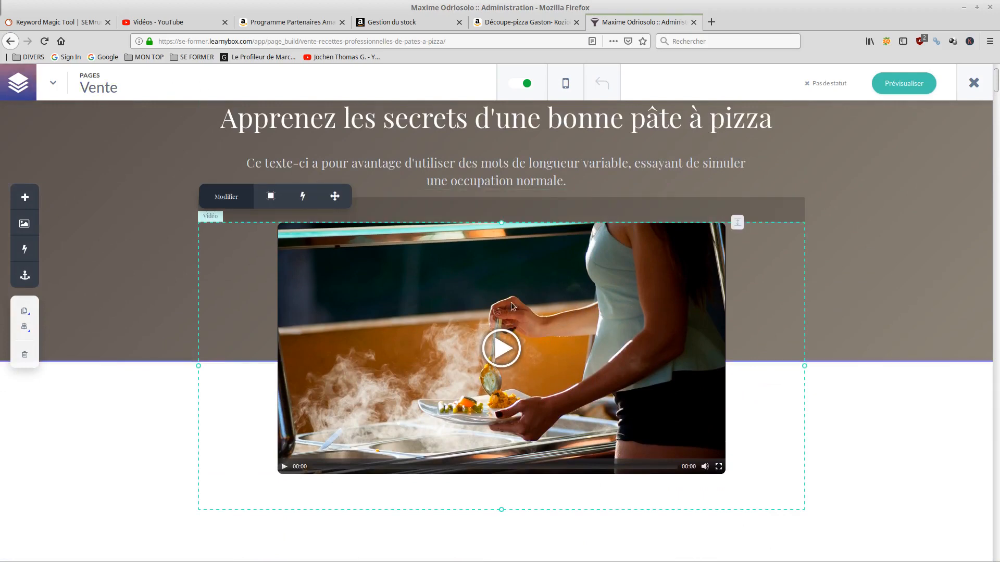
{"action": "scroll", "coordinate": [487, 289], "scroll_direction": "up", "scroll_amount": 2}
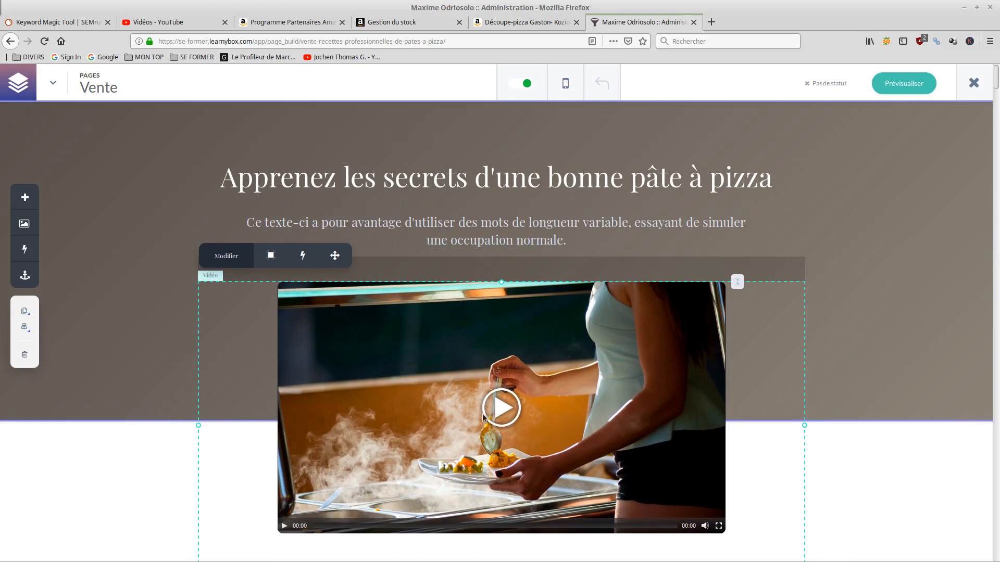
Examine the settings of the sales page's video block, including its video link field, and close them.
{"action": "scroll", "coordinate": [483, 416], "scroll_direction": "down", "scroll_amount": 3}
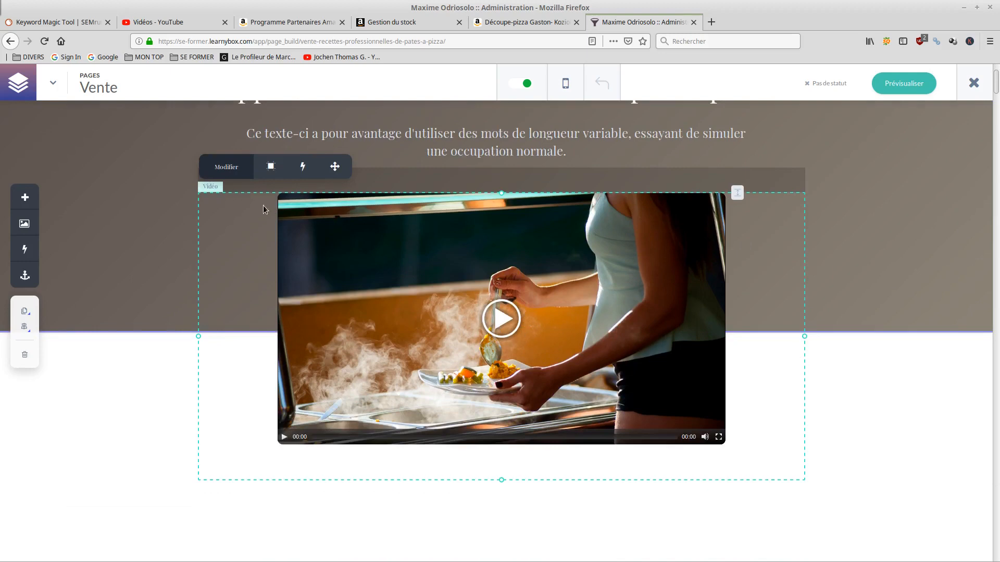
{"action": "left_click", "coordinate": [237, 169]}
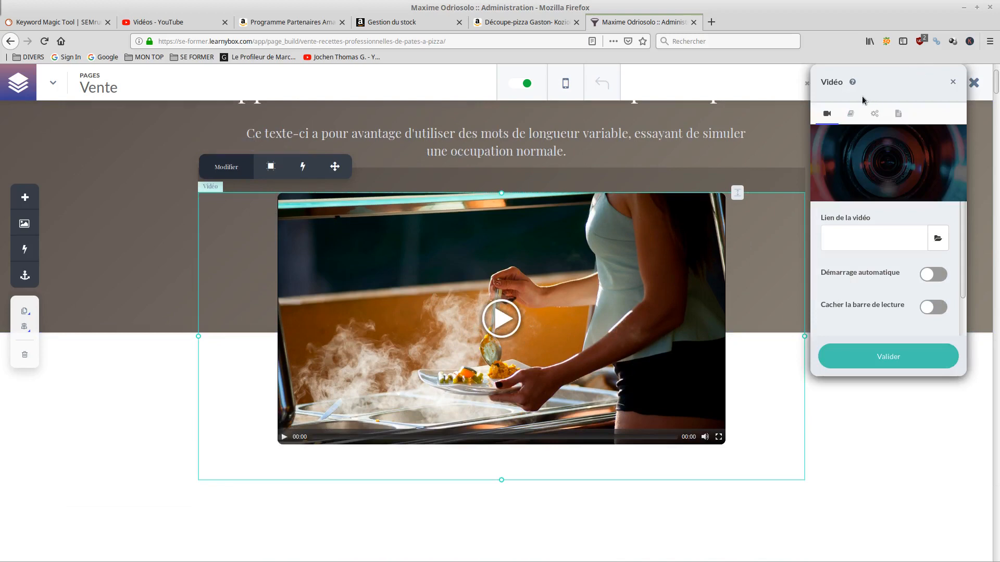
{"action": "left_click_drag", "start_coordinate": [825, 75], "coordinate": [495, 113]}
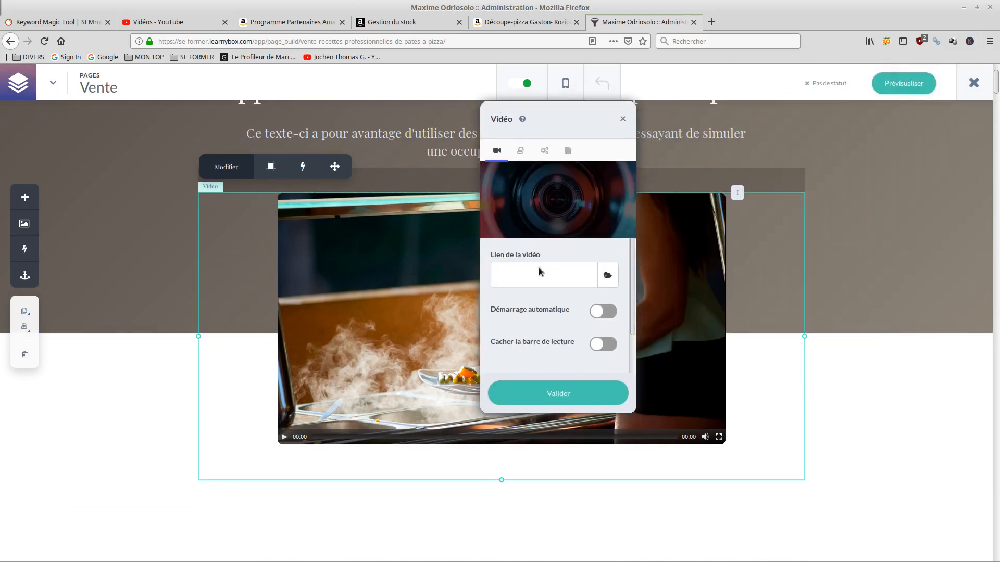
{"action": "left_click", "coordinate": [518, 273]}
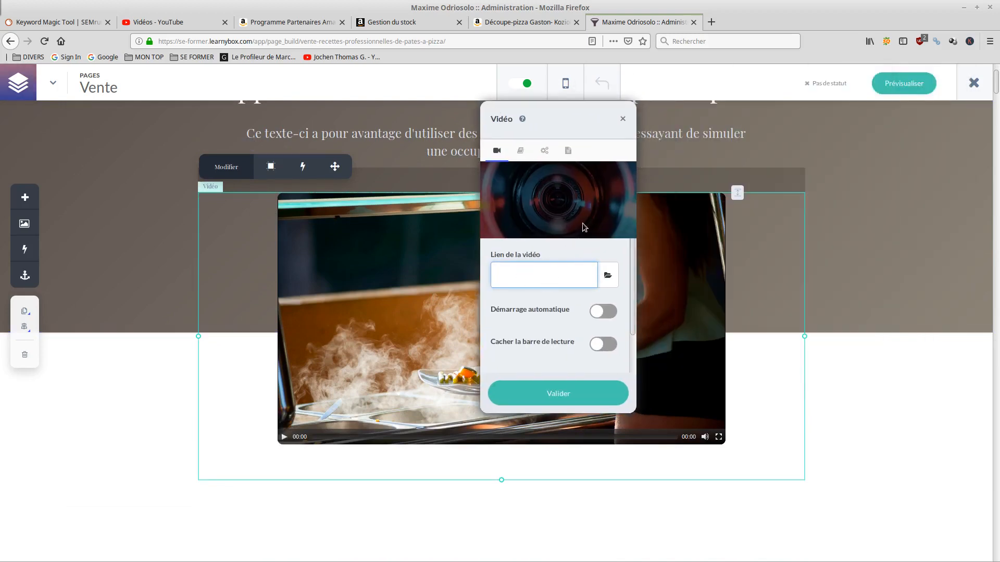
{"action": "left_click", "coordinate": [623, 119]}
{"action": "scroll", "coordinate": [641, 219], "scroll_direction": "down", "scroll_amount": 2}
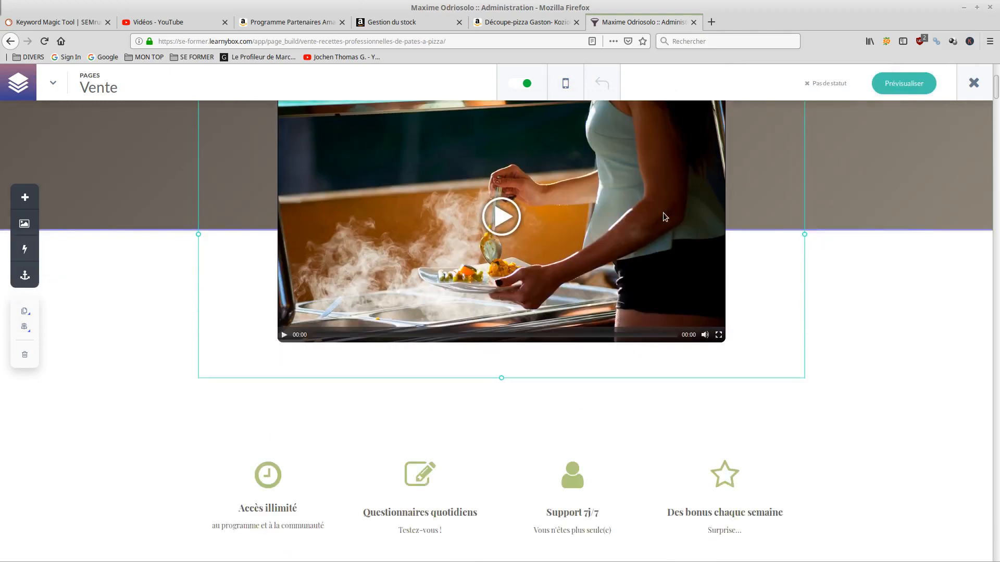
Copy the full headline "Apprenez les secrets d'une bonne pâte à pizza" and validate the text block.
{"action": "scroll", "coordinate": [663, 215], "scroll_direction": "up", "scroll_amount": 3}
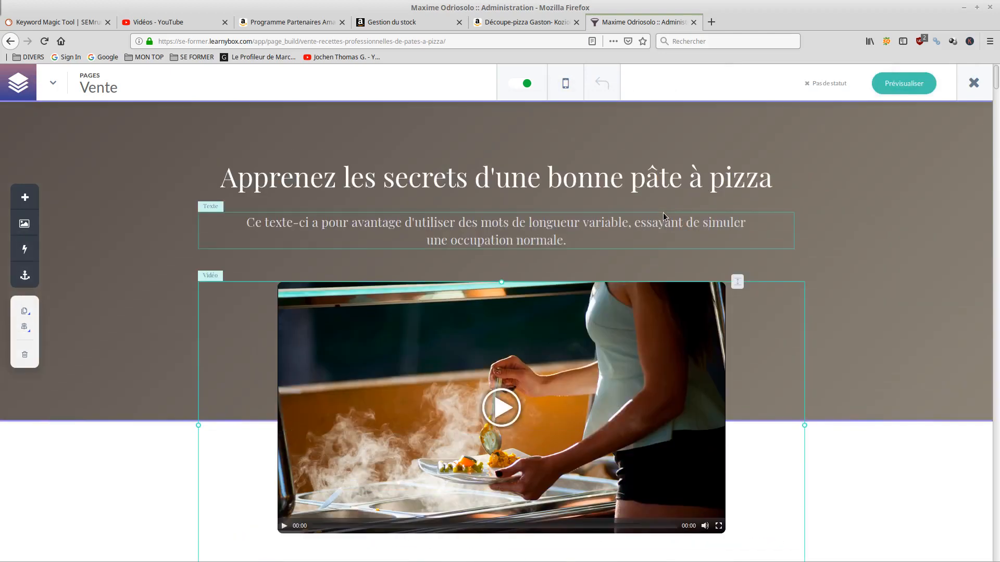
{"action": "left_click", "coordinate": [745, 180]}
{"action": "left_click", "coordinate": [764, 182]}
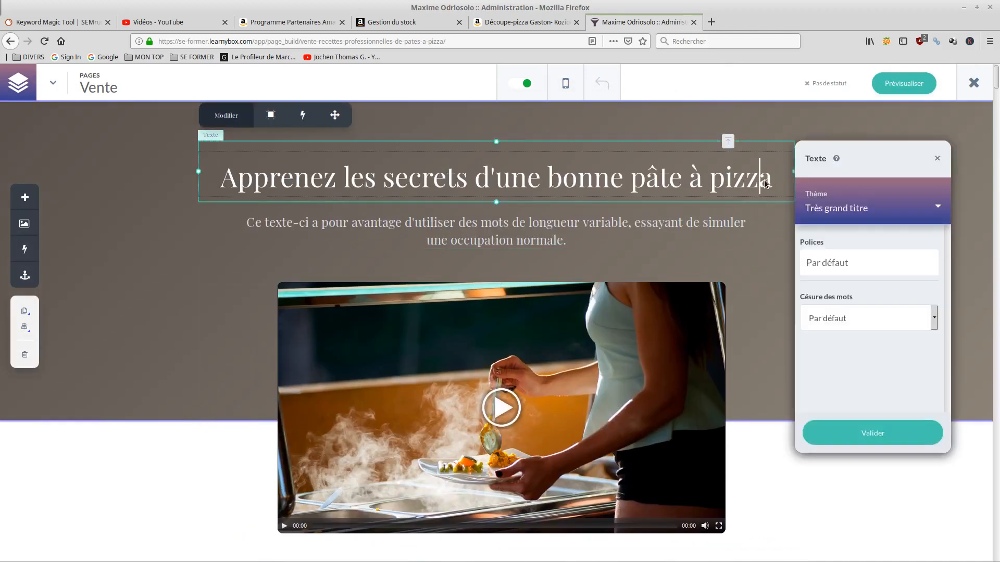
{"action": "left_click_drag", "start_coordinate": [772, 180], "coordinate": [190, 186]}
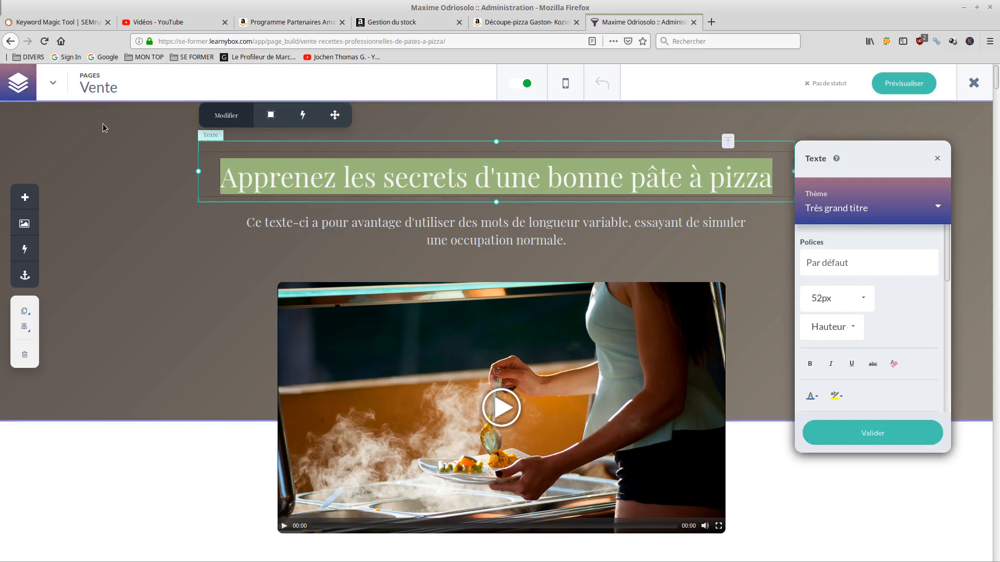
{"action": "left_click", "coordinate": [873, 432]}
{"action": "left_click", "coordinate": [815, 84]}
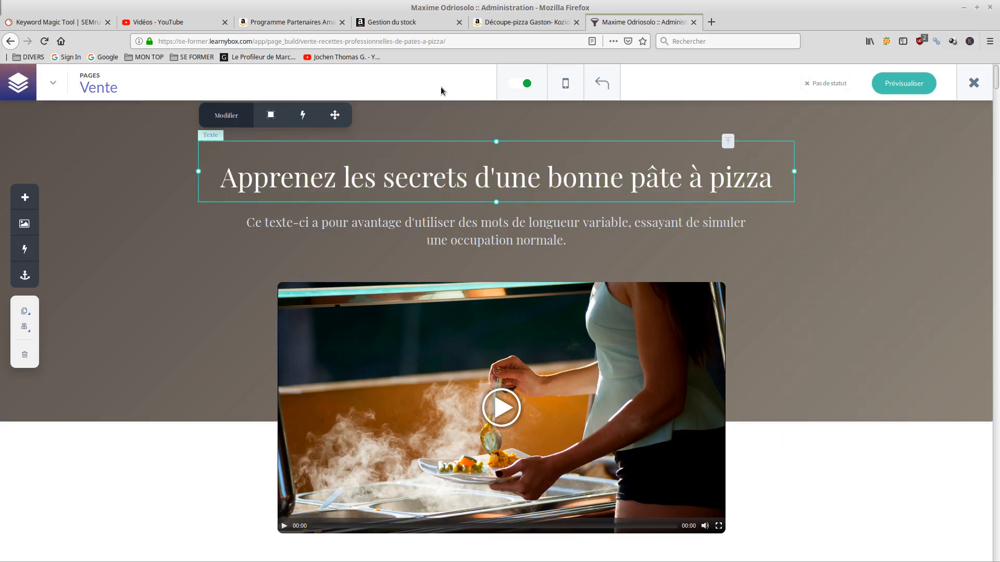
Reduce the browser zoom to 70% and restore the window to its smaller size.
{"action": "scroll", "coordinate": [717, 83], "scroll_direction": "down", "scroll_amount": 1}
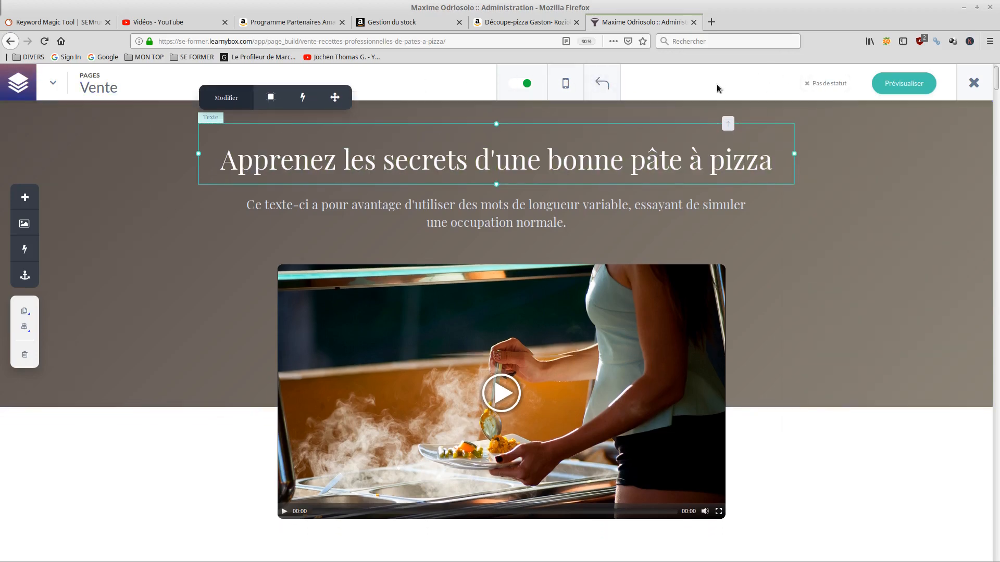
{"action": "key", "text": "ctrl+minus"}
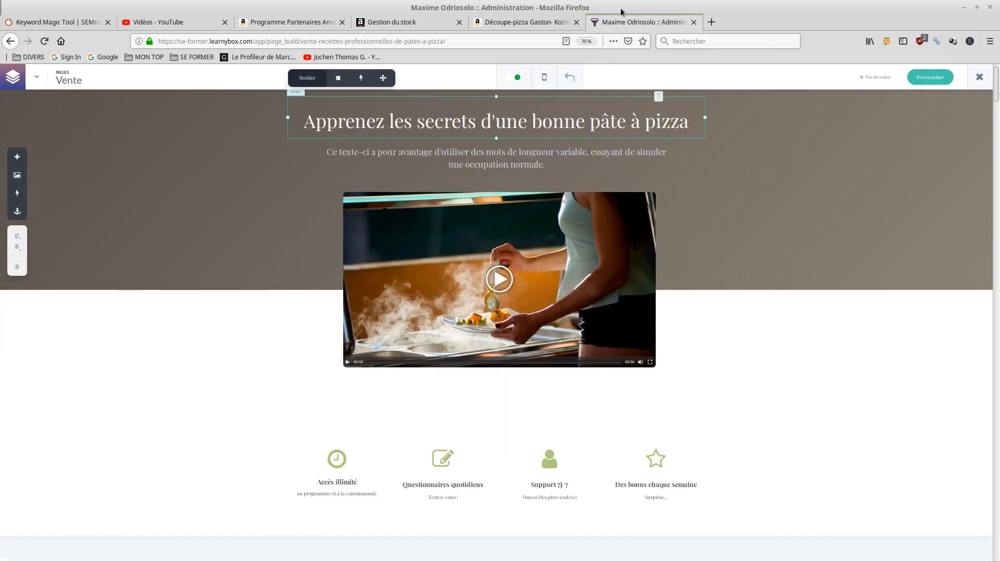
{"action": "double_click", "coordinate": [621, 12]}
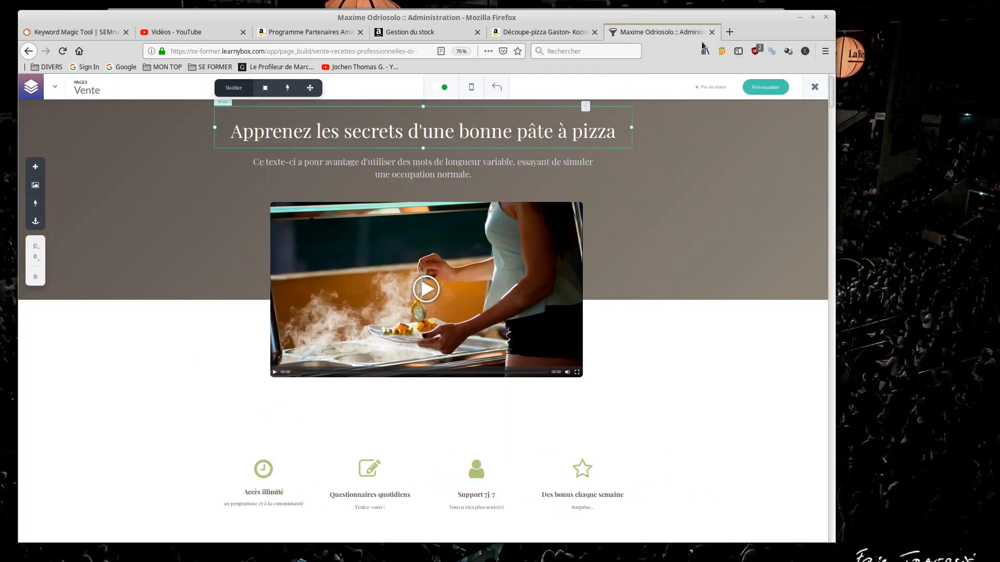
Leave the page editor and open the Vente page of the [Offre promotionnelle] sales funnel for editing.
{"action": "left_click", "coordinate": [819, 89]}
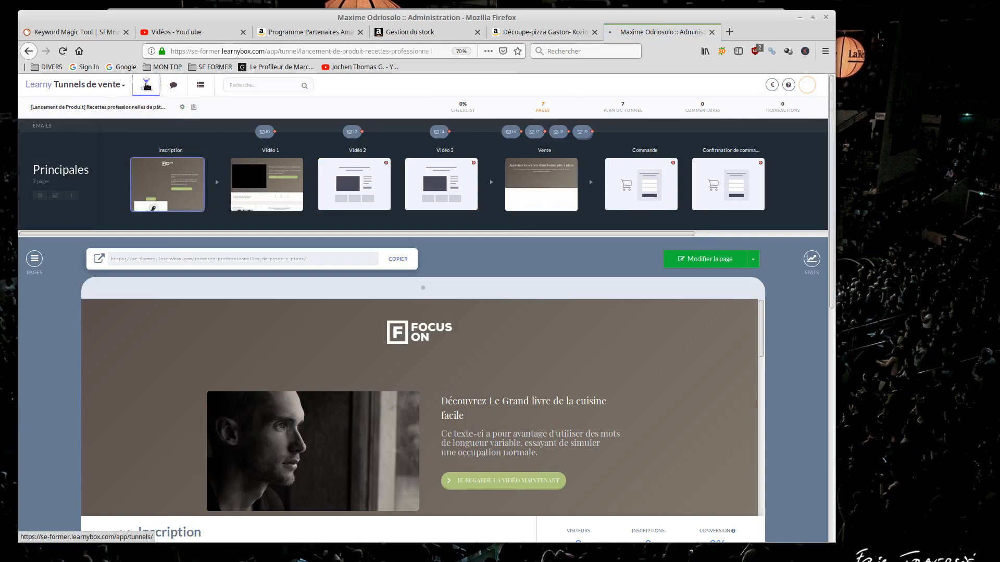
{"action": "left_click", "coordinate": [146, 86]}
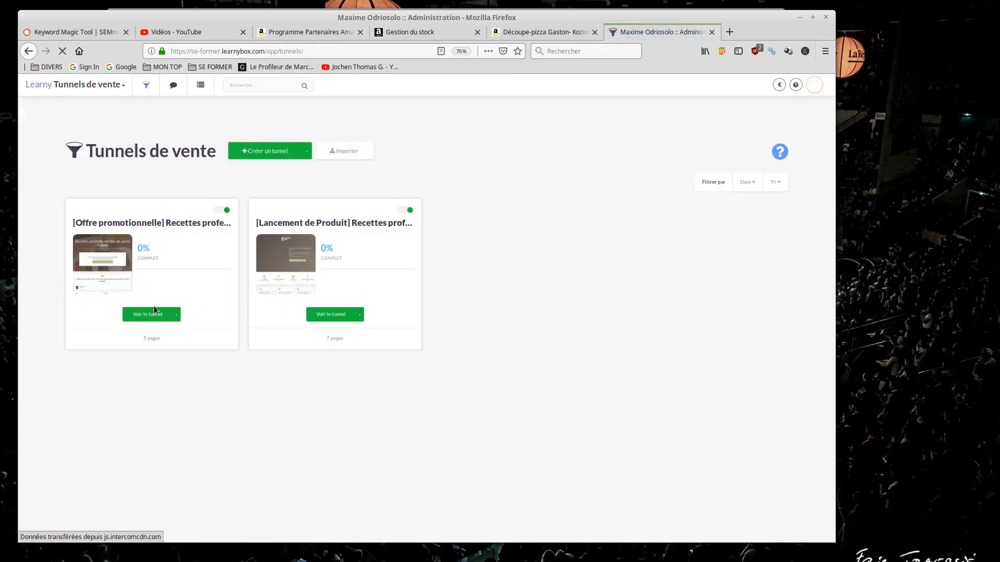
{"action": "left_click", "coordinate": [154, 313]}
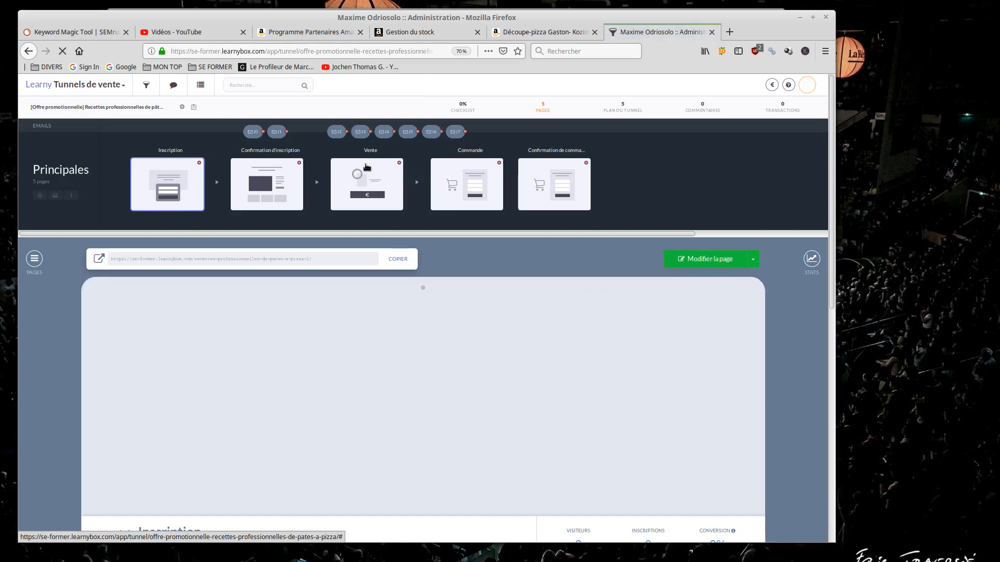
{"action": "left_click", "coordinate": [367, 167]}
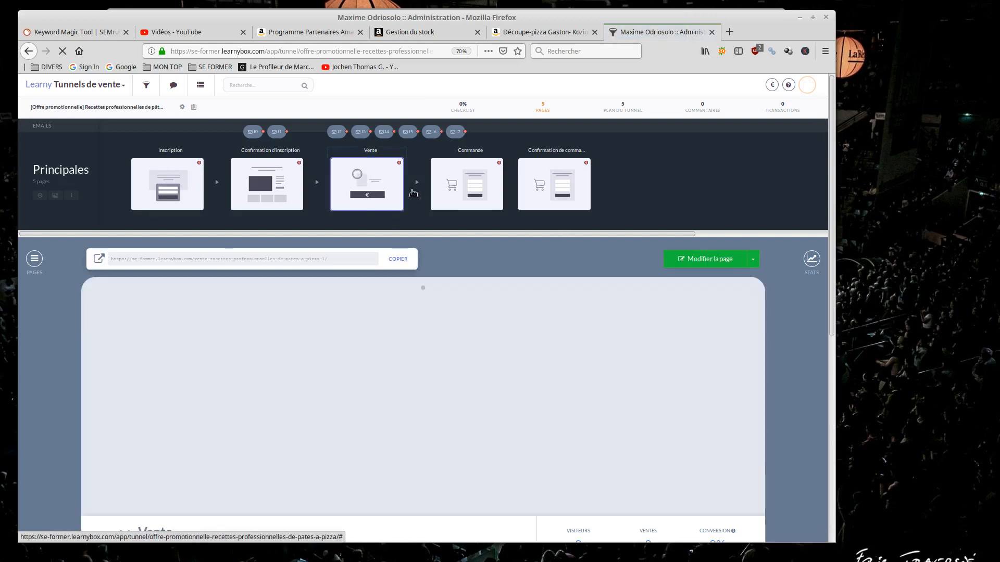
{"action": "scroll", "coordinate": [447, 292], "scroll_direction": "down", "scroll_amount": 1}
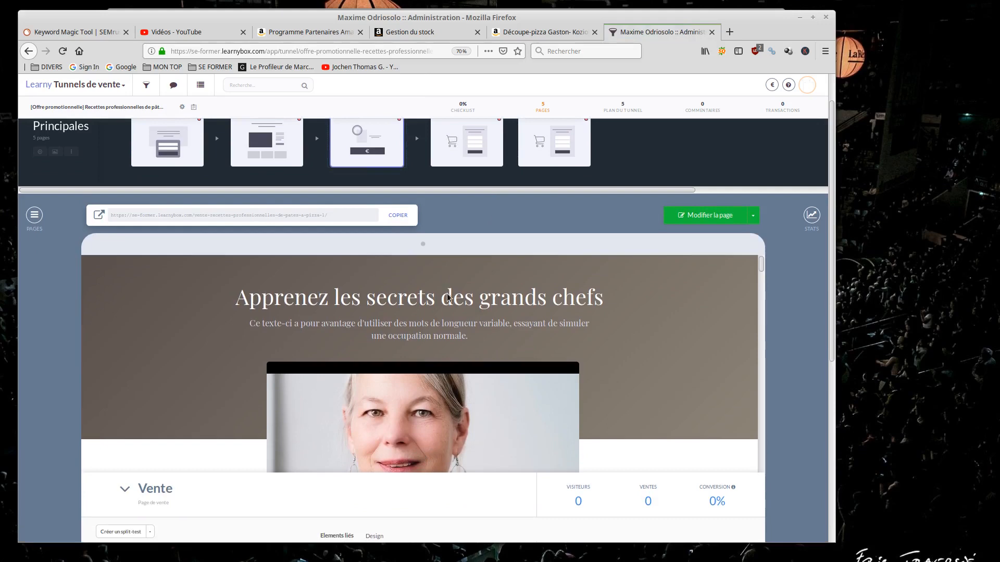
{"action": "scroll", "coordinate": [453, 297], "scroll_direction": "down", "scroll_amount": 3}
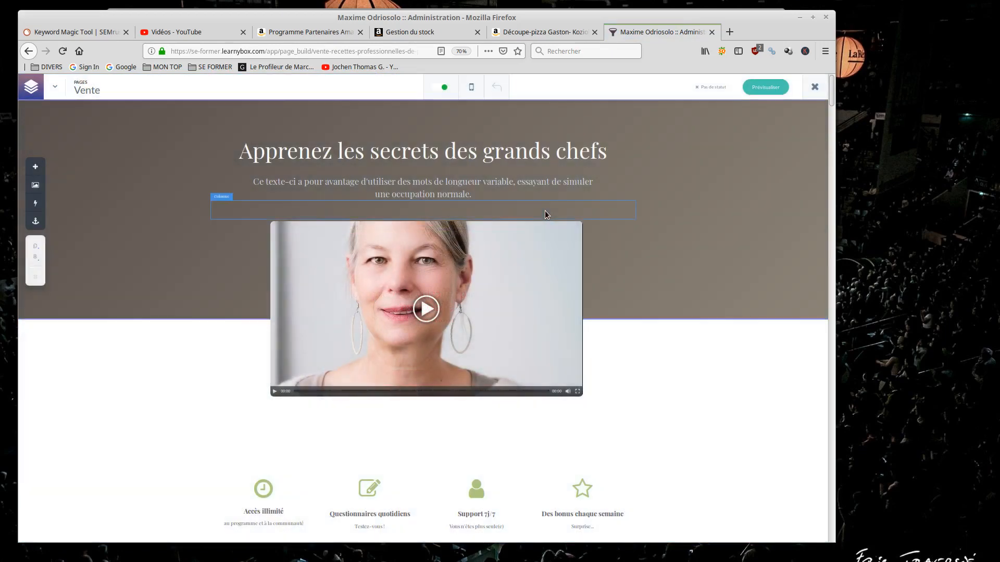
Replace the headline "Apprenez les secrets des grands chefs" with "Apprenez les secrets d'une bonne pâte à pizza".
{"action": "left_click", "coordinate": [552, 151]}
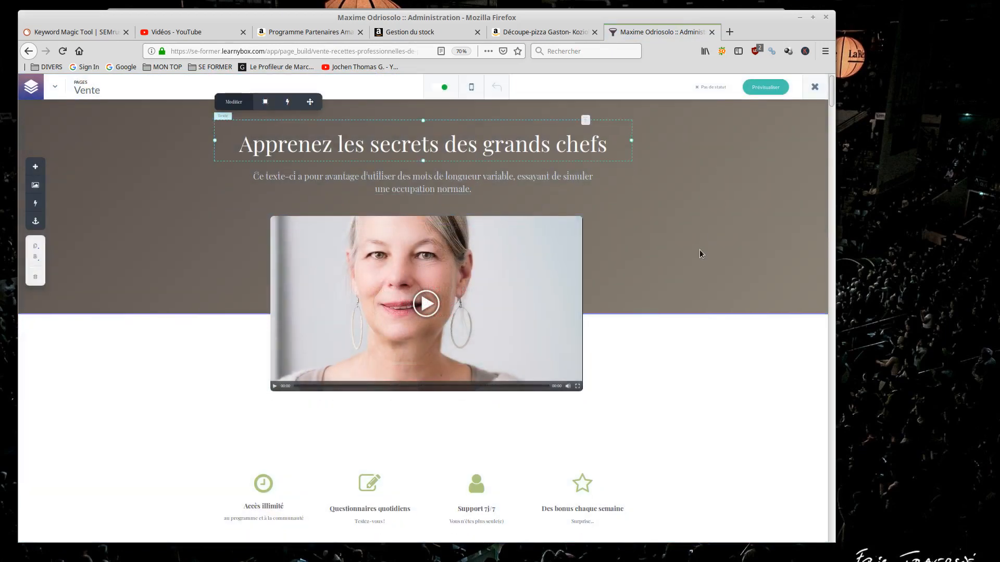
{"action": "scroll", "coordinate": [699, 254], "scroll_direction": "down", "scroll_amount": 10}
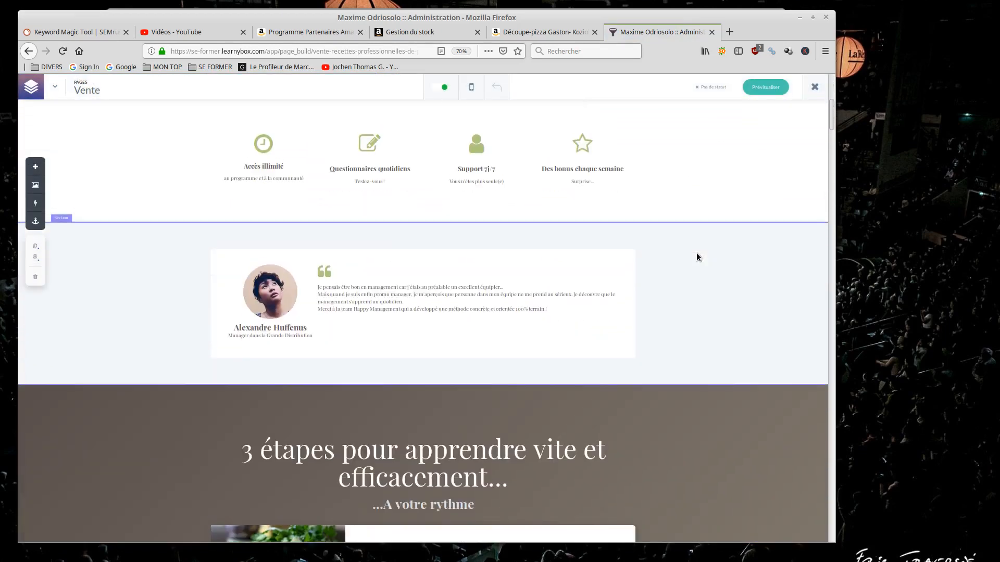
{"action": "scroll", "coordinate": [698, 256], "scroll_direction": "up", "scroll_amount": 10}
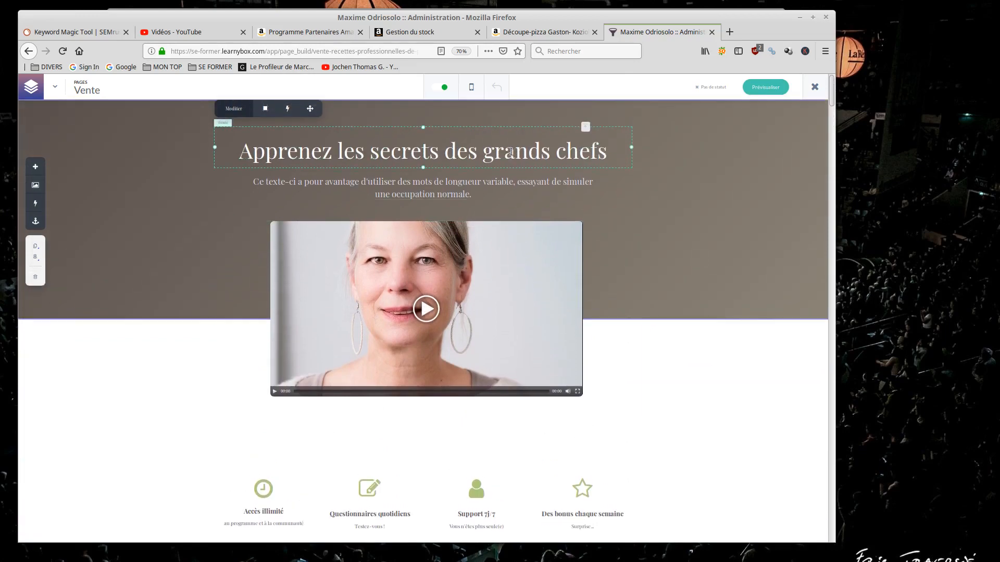
{"action": "left_click", "coordinate": [511, 156]}
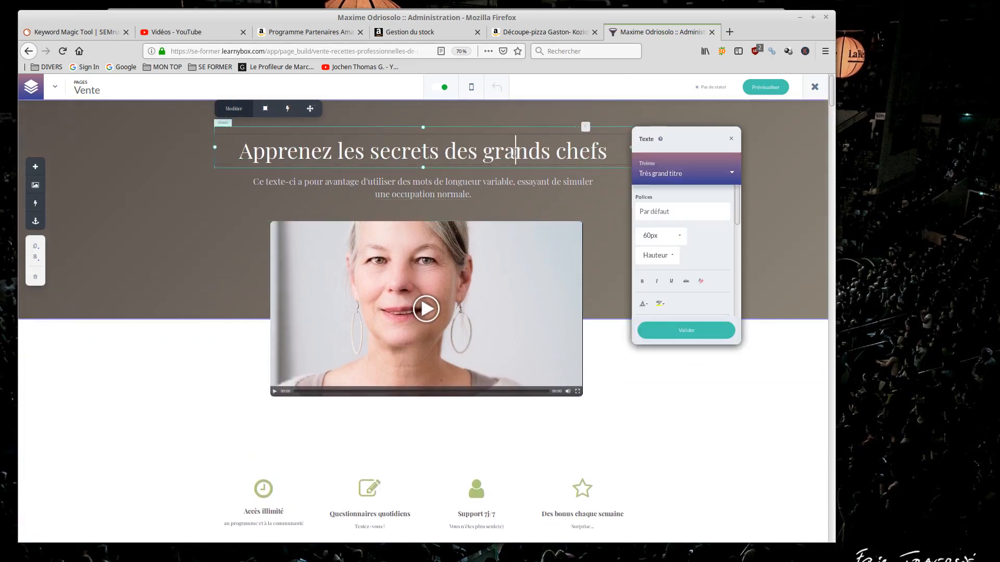
{"action": "triple_click", "coordinate": [514, 152]}
{"action": "key", "text": "BackSpace"}
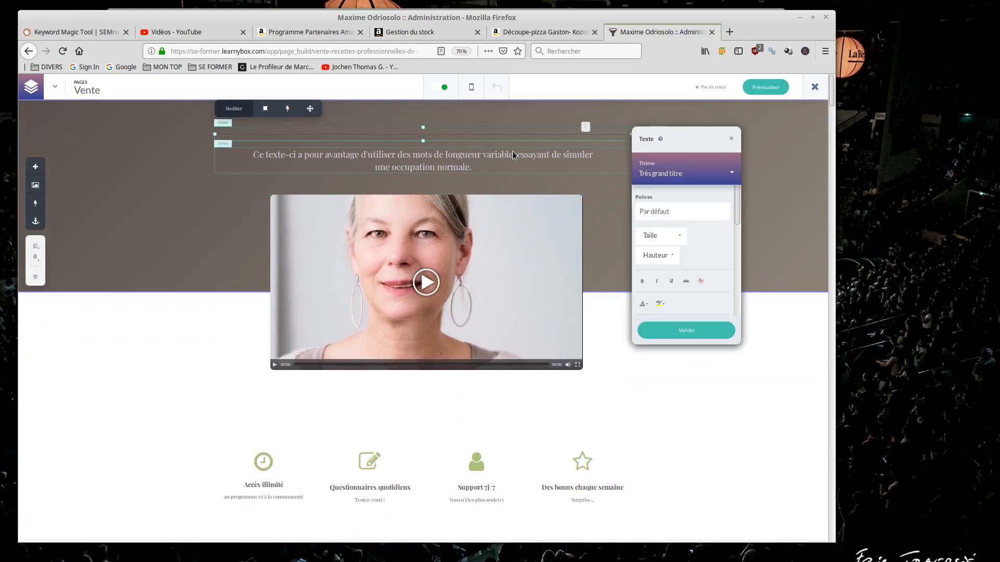
{"action": "type", "text": "Apprenez les secrets d'une bonne pâte à pizza"}
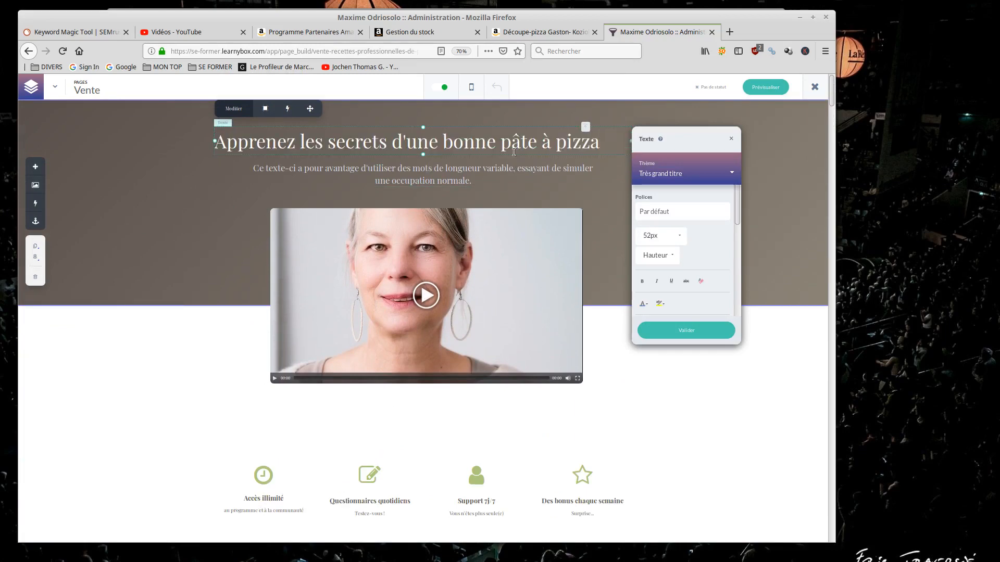
Try a 56px font size on the whole headline text.
{"action": "left_click", "coordinate": [677, 240]}
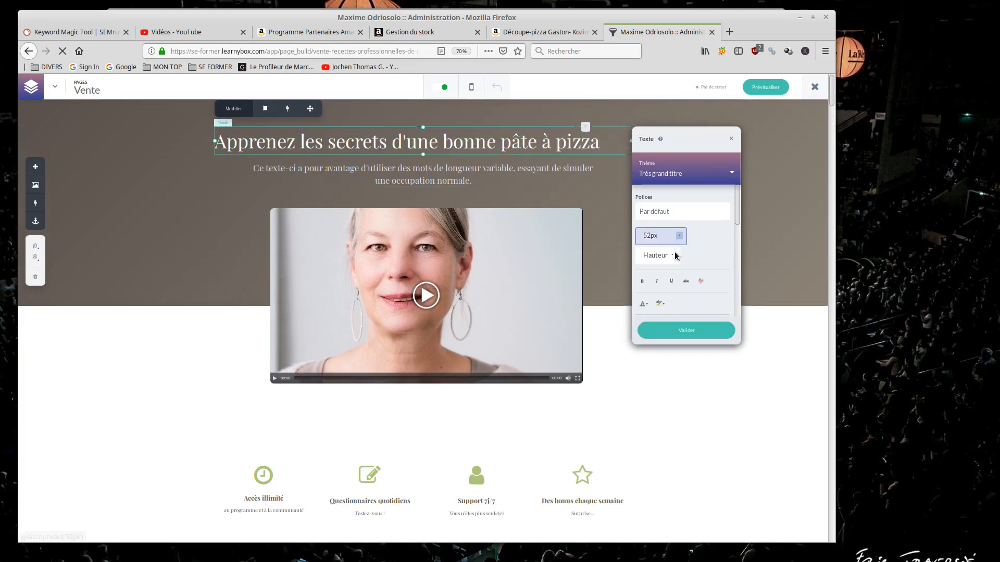
{"action": "scroll", "coordinate": [662, 271], "scroll_direction": "down", "scroll_amount": 2}
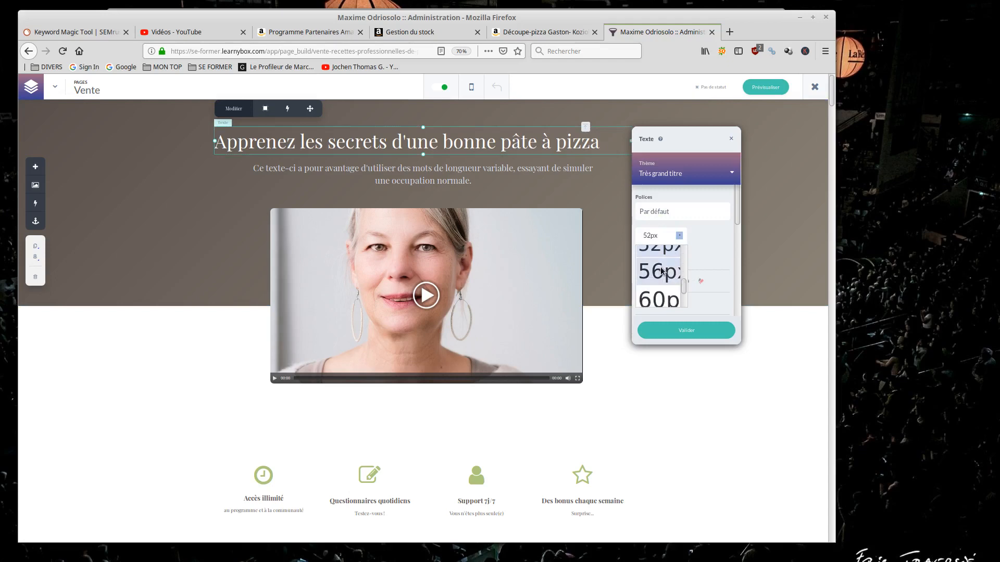
{"action": "left_click", "coordinate": [661, 271]}
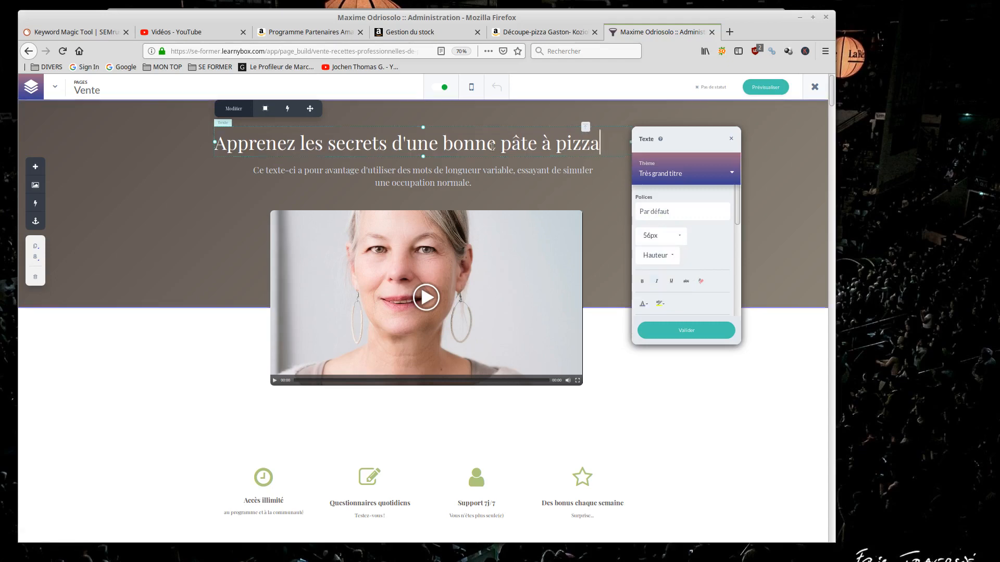
{"action": "left_click_drag", "start_coordinate": [600, 144], "coordinate": [201, 150]}
{"action": "left_click", "coordinate": [677, 235]}
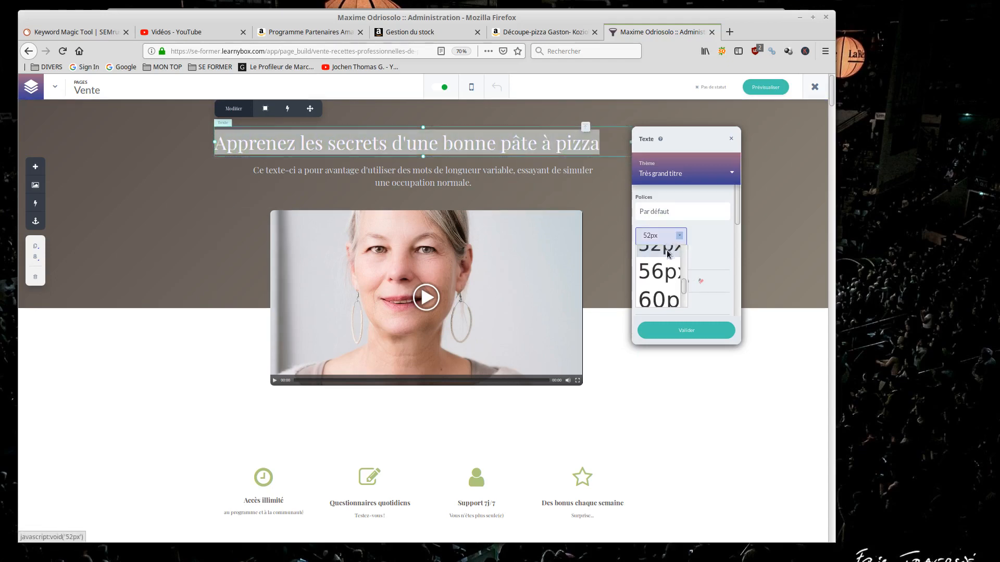
{"action": "left_click", "coordinate": [660, 272]}
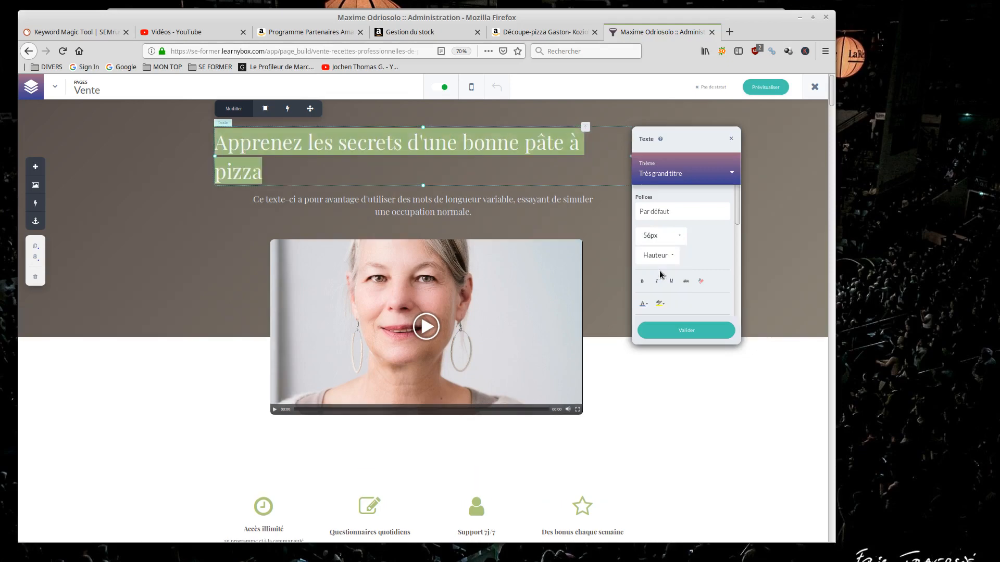
Set the headline's font size to 52px and validate the text block.
{"action": "left_click", "coordinate": [664, 235]}
{"action": "left_click", "coordinate": [662, 254]}
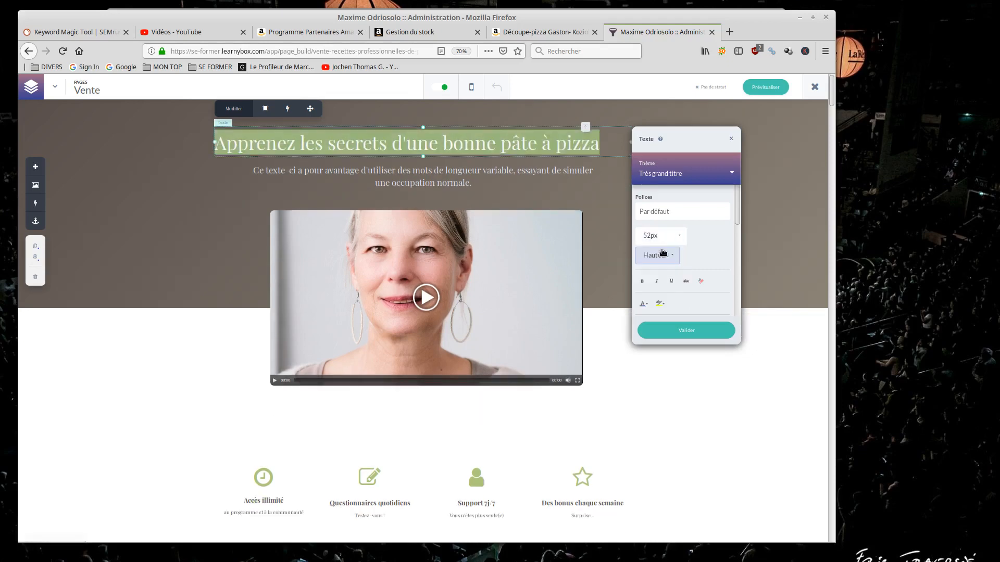
{"action": "left_click", "coordinate": [687, 330]}
Replace the section heading "3 étapes pour apprendre vite et efficacement..." with "3 min pour creer une ..".
{"action": "scroll", "coordinate": [682, 386], "scroll_direction": "down", "scroll_amount": 1}
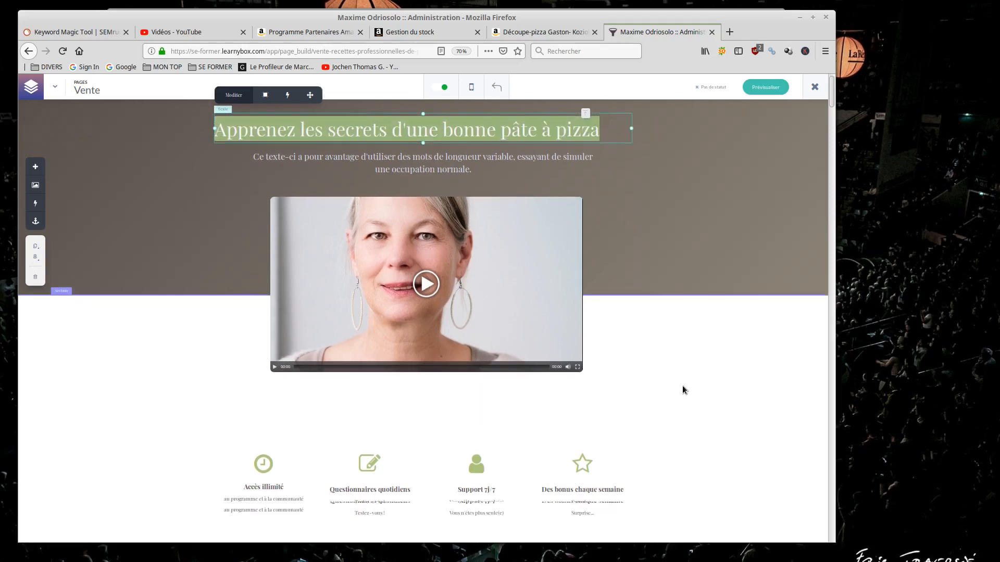
{"action": "scroll", "coordinate": [683, 388], "scroll_direction": "down", "scroll_amount": 8}
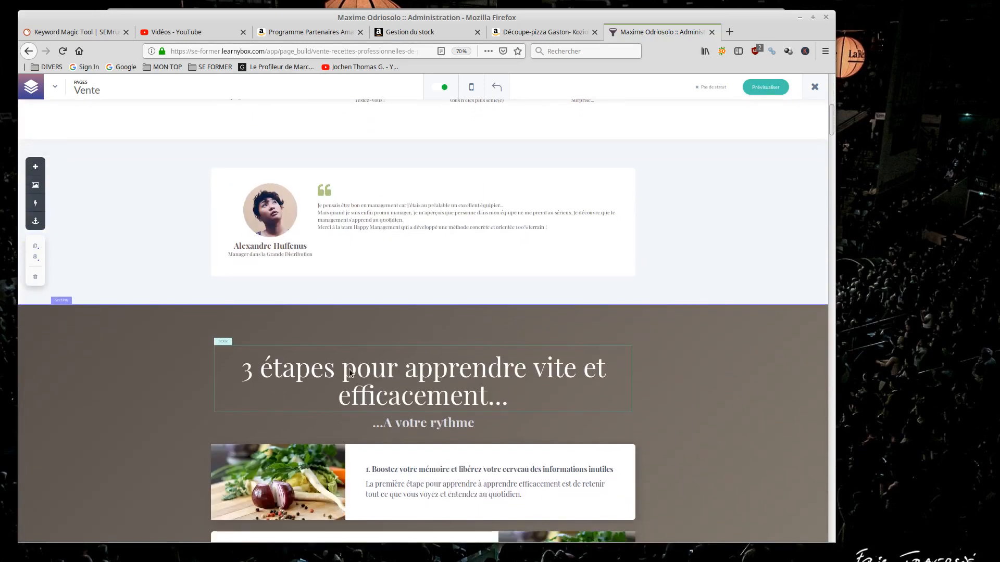
{"action": "left_click", "coordinate": [350, 372]}
{"action": "left_click_drag", "start_coordinate": [495, 398], "coordinate": [279, 360]}
{"action": "key", "text": "BackSpace"}
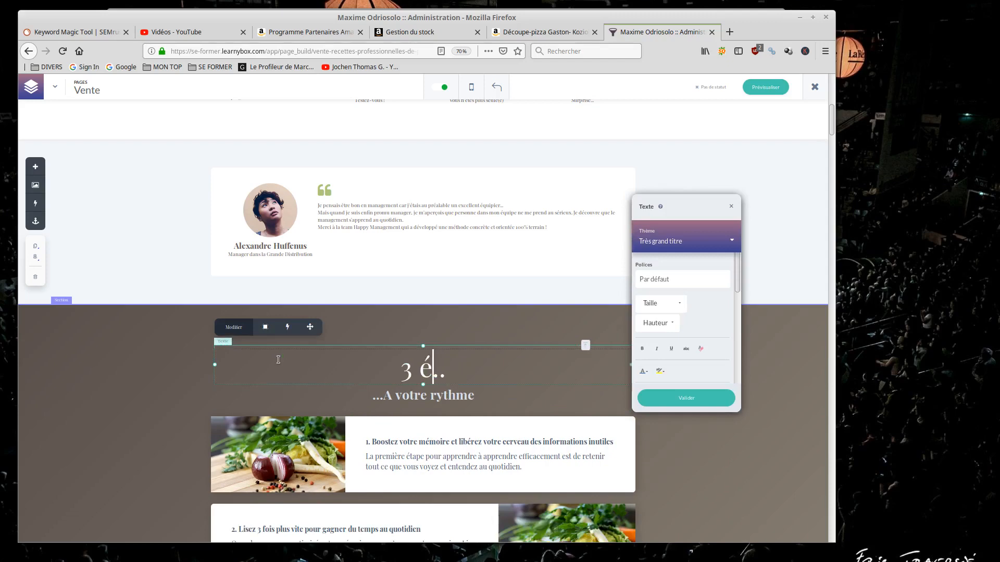
{"action": "key", "text": "BackSpace"}
{"action": "type", "text": "min"}
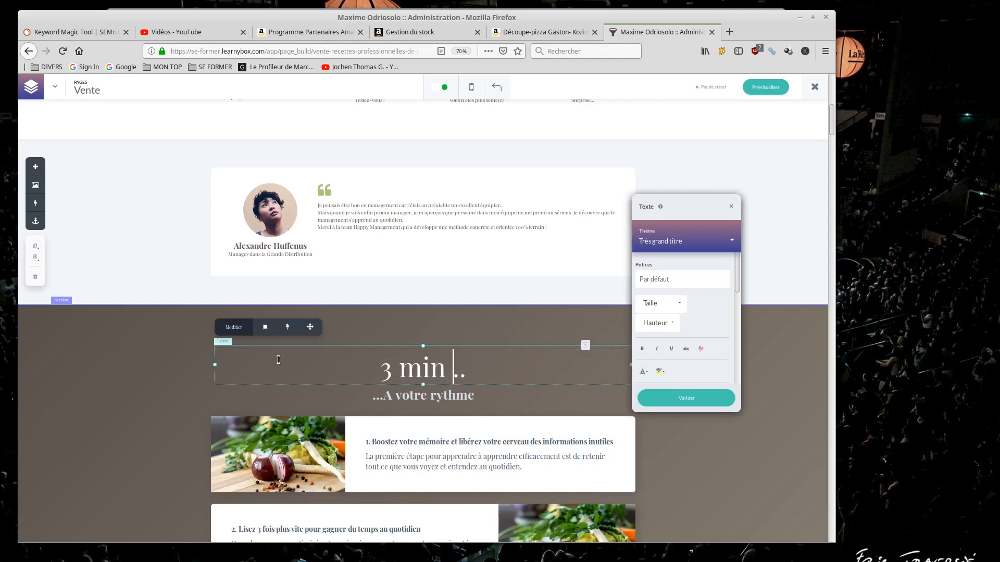
{"action": "type", "text": " pour cre"}
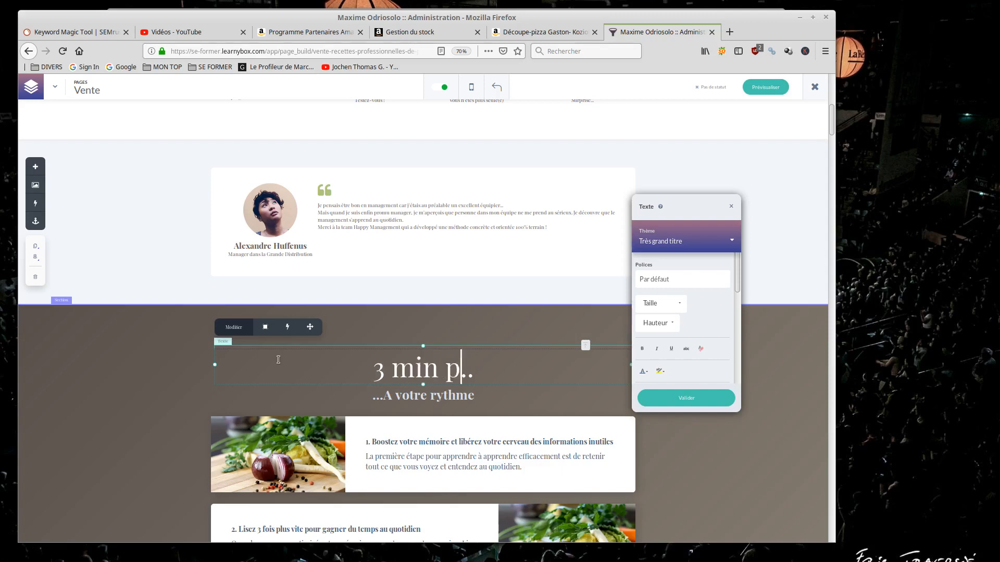
{"action": "type", "text": "er "}
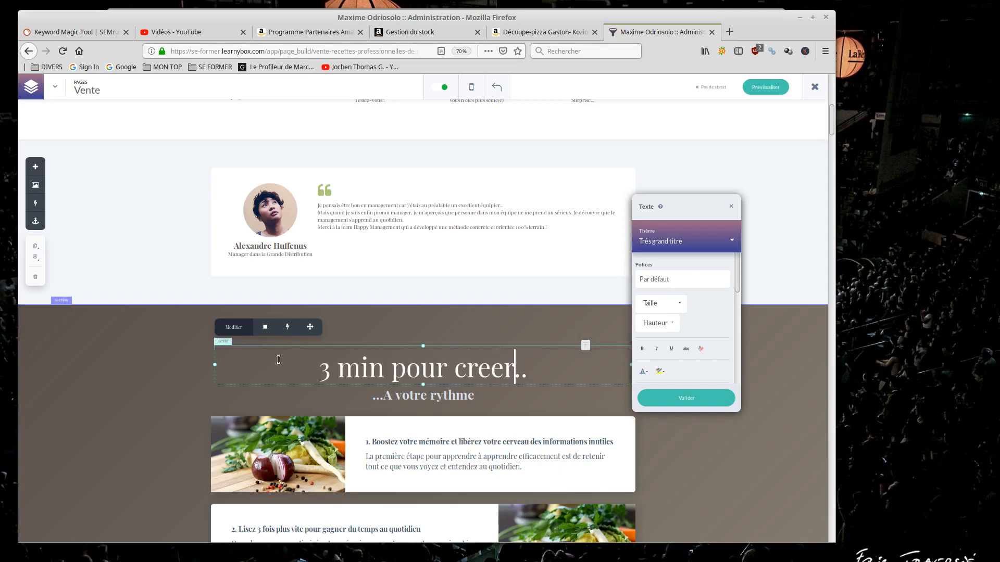
{"action": "type", "text": "une"}
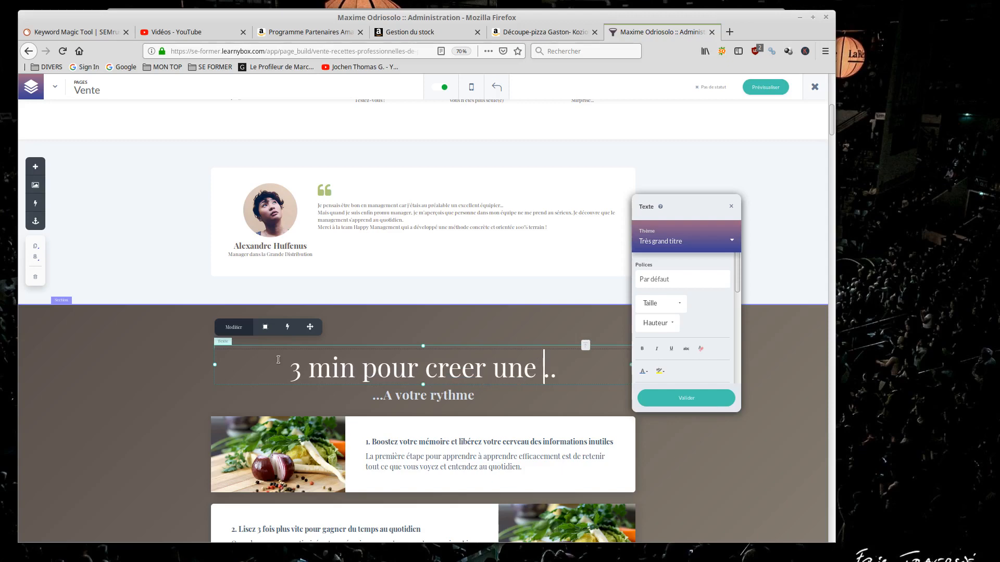
Switch to SEMrush and sign in with the account e-mail and password, saving the login in the browser.
{"action": "left_click", "coordinate": [56, 31]}
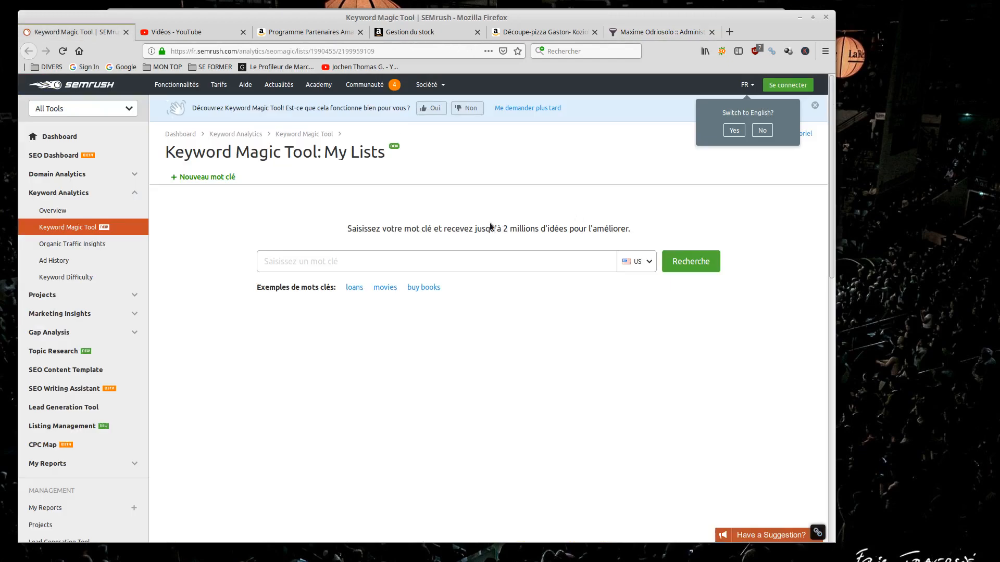
{"action": "left_click", "coordinate": [781, 85]}
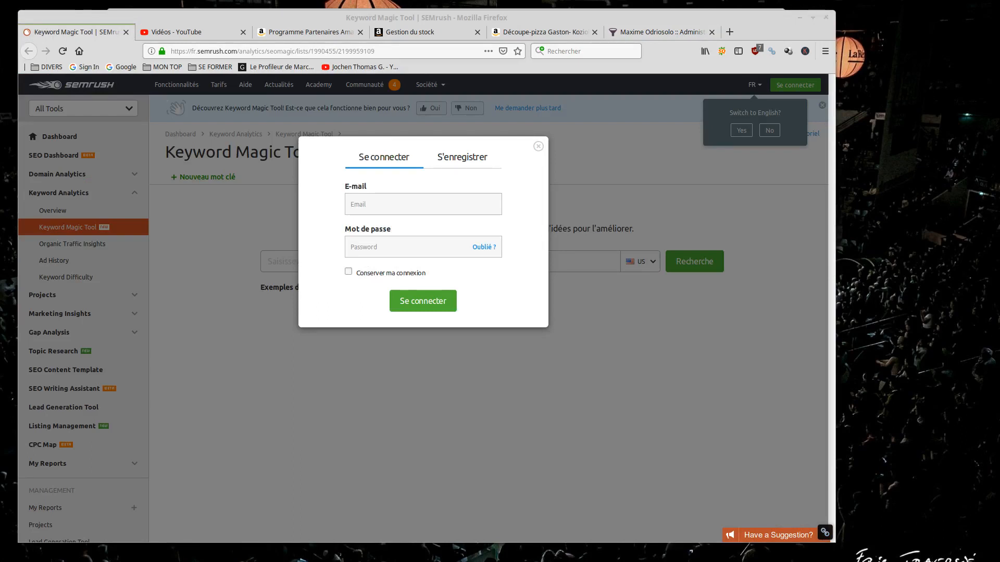
{"action": "right_click", "coordinate": [356, 195]}
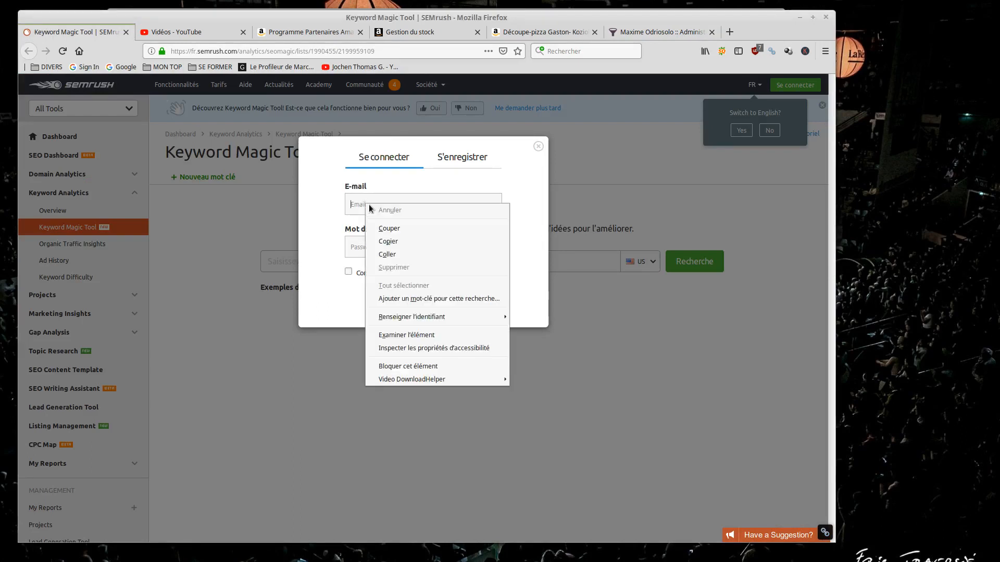
{"action": "left_click", "coordinate": [386, 252]}
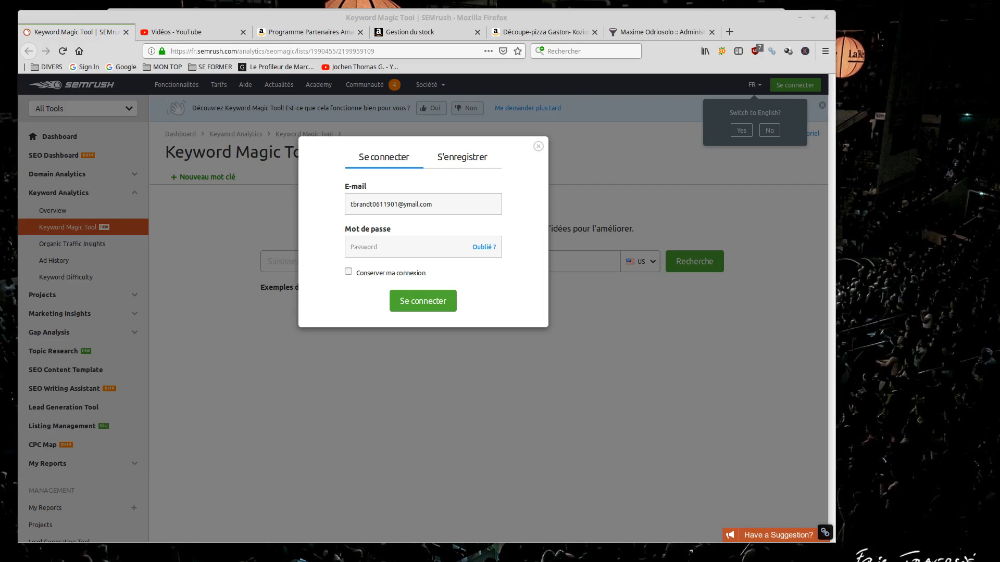
{"action": "key", "text": "alt+Tab"}
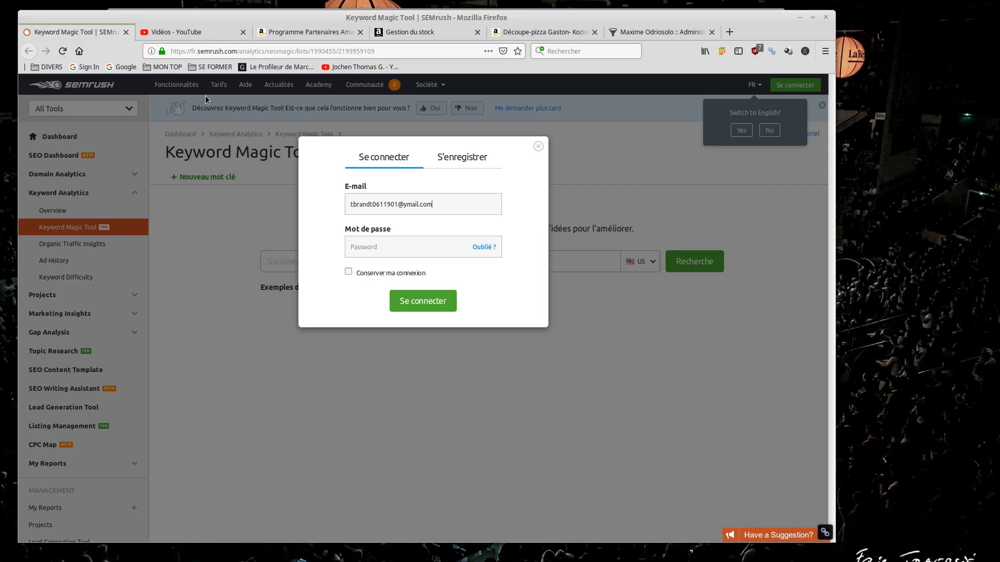
{"action": "right_click", "coordinate": [409, 255]}
{"action": "left_click", "coordinate": [432, 301]}
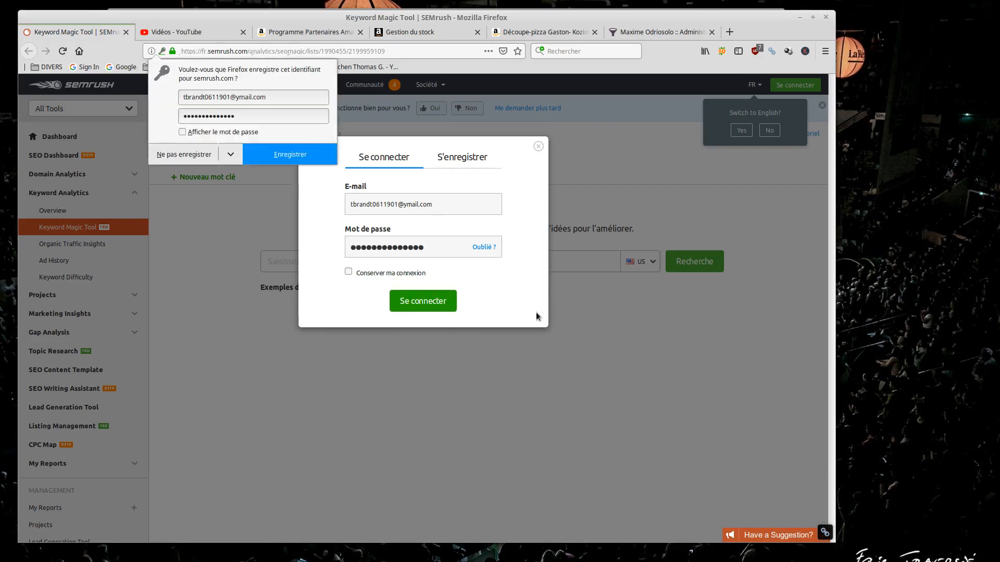
{"action": "left_click", "coordinate": [304, 156]}
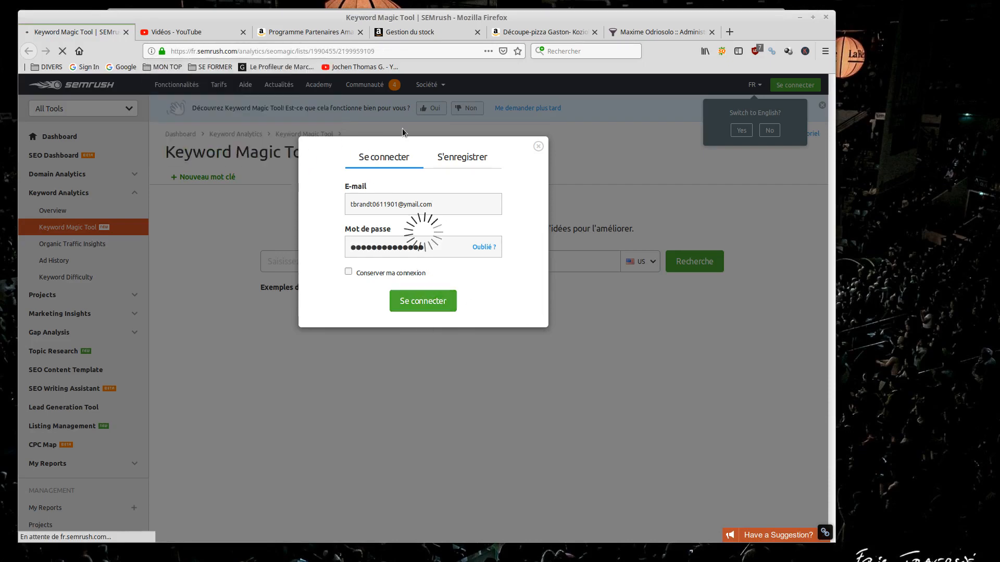
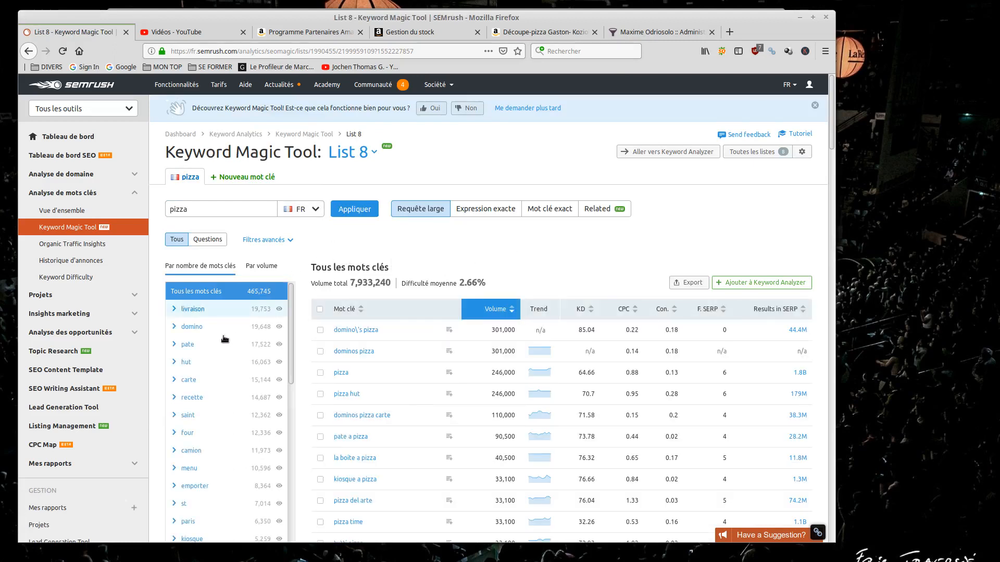
Filter the pizza keywords to the recette group and copy the keyword "recette pate a pizza".
{"action": "left_click", "coordinate": [192, 398]}
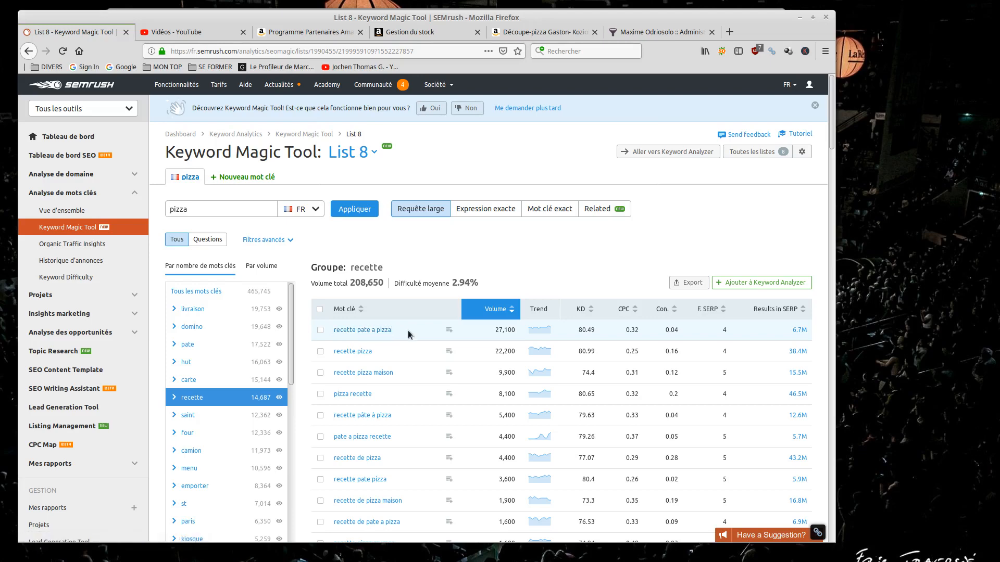
{"action": "left_click_drag", "start_coordinate": [409, 334], "coordinate": [328, 333]}
{"action": "key", "text": "ctrl+c"}
Check the search volume of the keyword "pate a pizza" in SEMrush's full list of pizza keywords.
{"action": "left_click", "coordinate": [634, 32]}
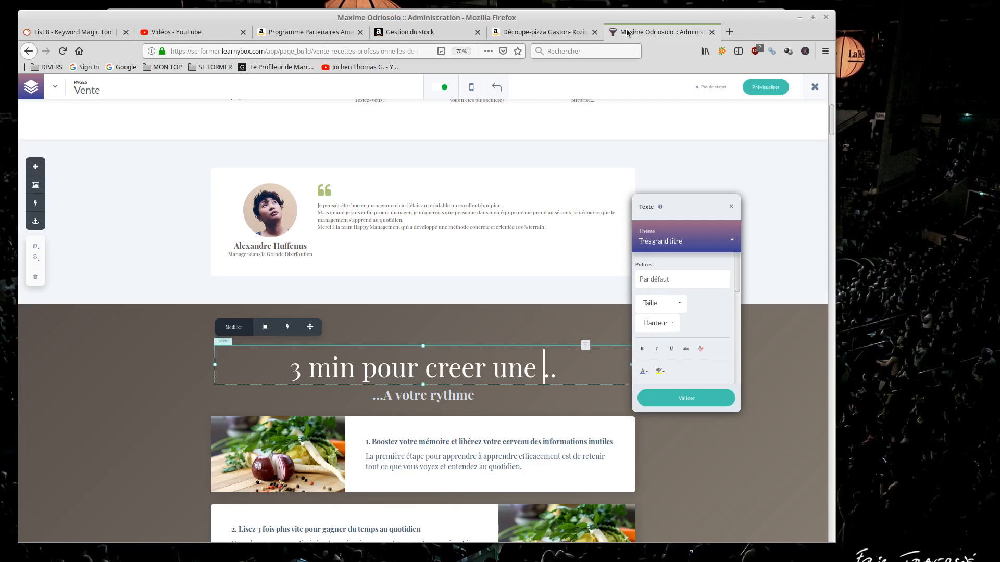
{"action": "left_click", "coordinate": [545, 32]}
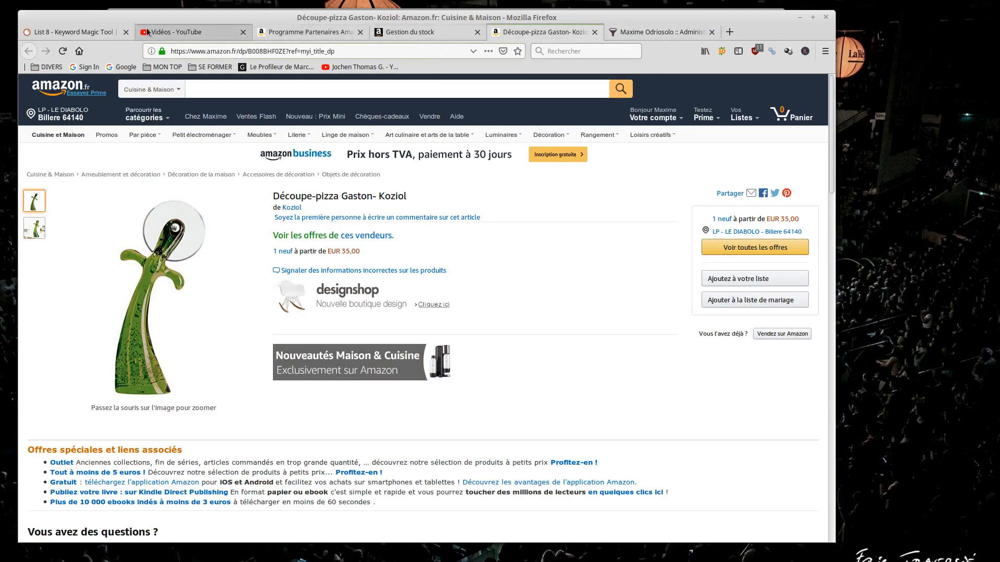
{"action": "left_click", "coordinate": [79, 27]}
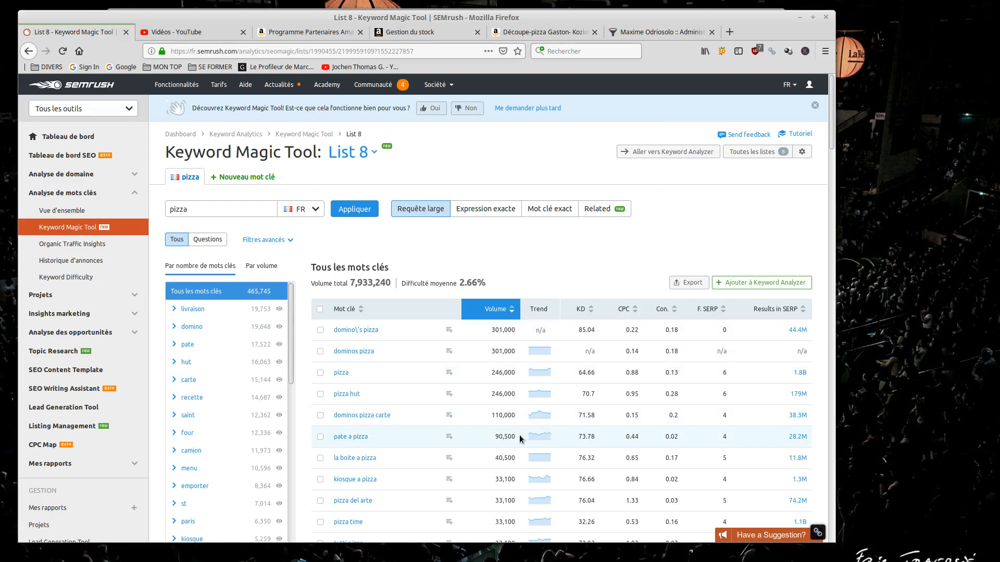
{"action": "left_click_drag", "start_coordinate": [520, 439], "coordinate": [333, 438]}
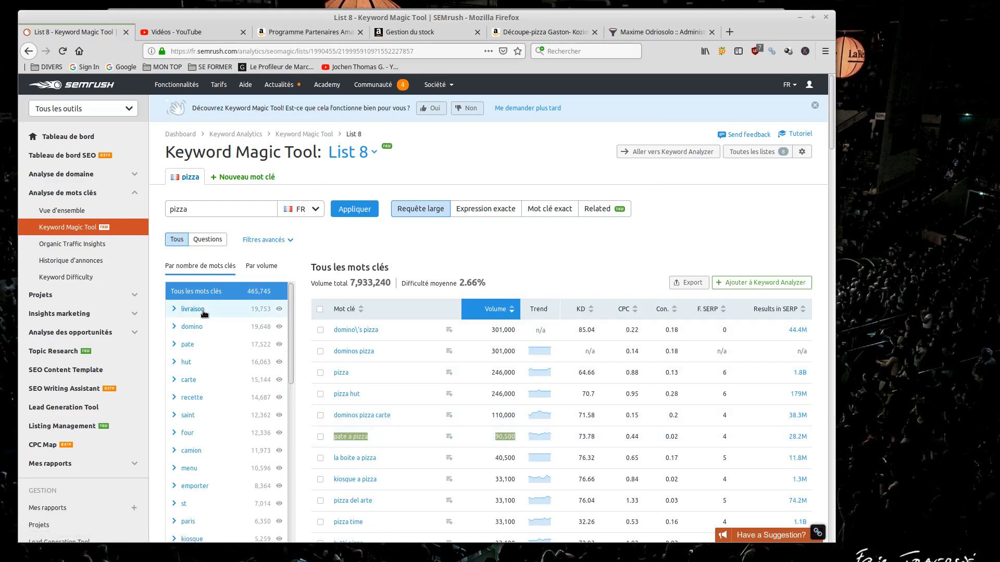
{"action": "left_click", "coordinate": [244, 394]}
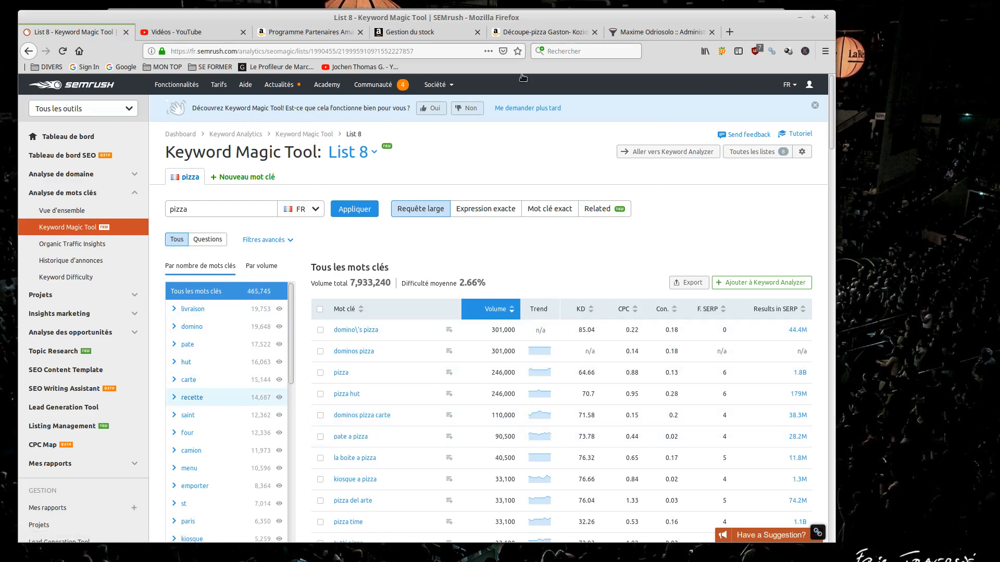
Back in the Vente page editor, remove "pâte à pizza" from the headline and try pasting the copied keyword in its place.
{"action": "left_click", "coordinate": [644, 35]}
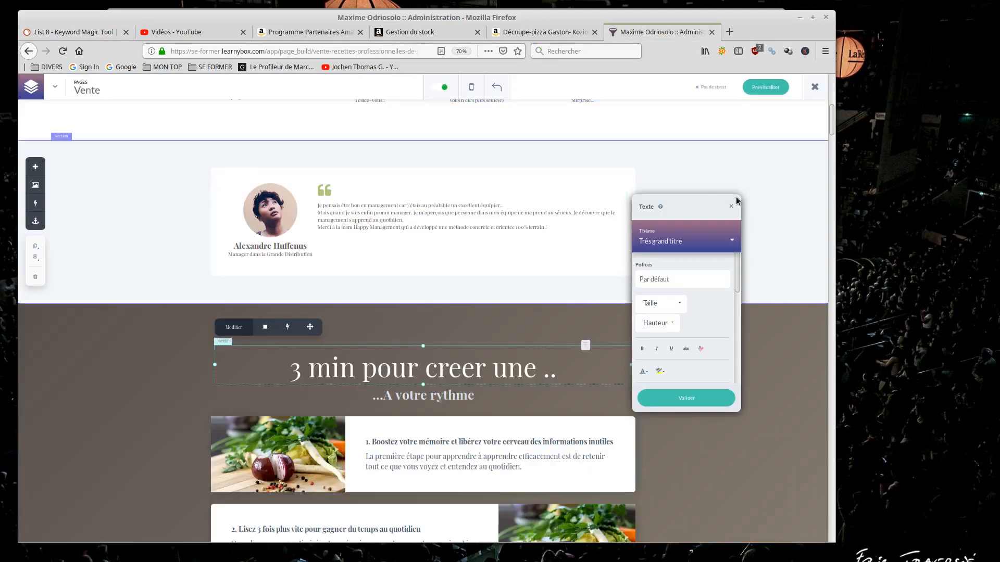
{"action": "left_click_drag", "start_coordinate": [699, 198], "coordinate": [723, 192]}
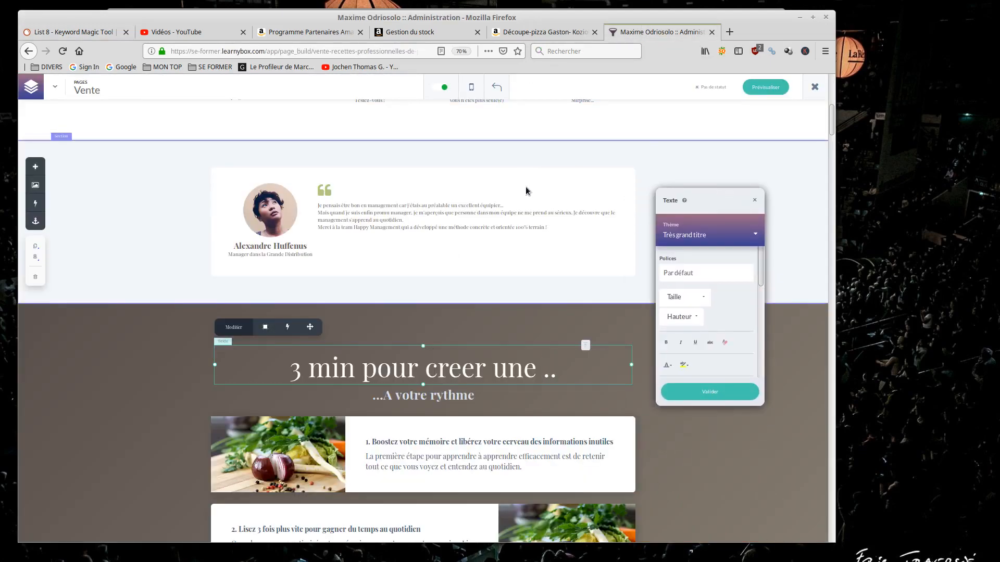
{"action": "scroll", "coordinate": [526, 191], "scroll_direction": "up", "scroll_amount": 8}
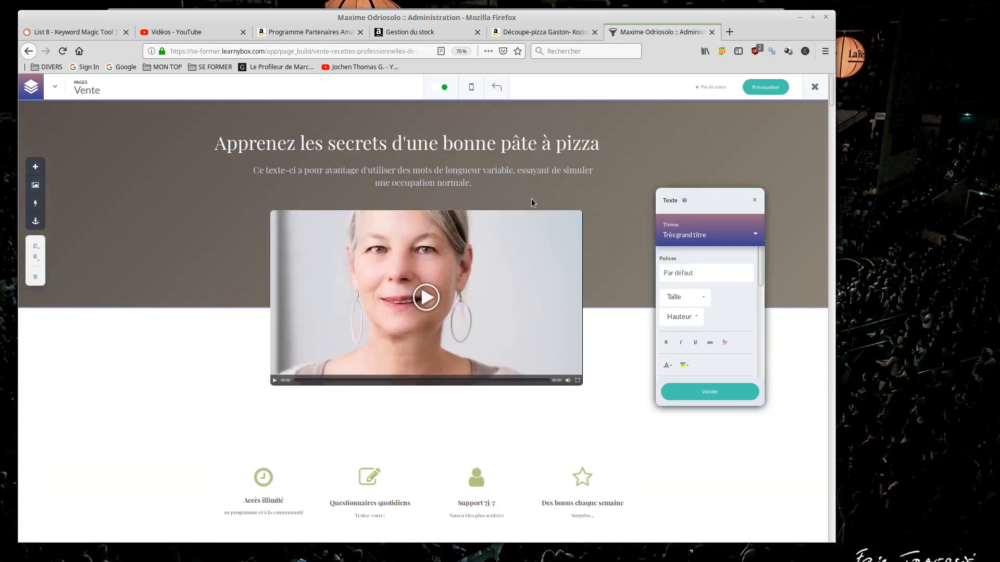
{"action": "left_click", "coordinate": [476, 144]}
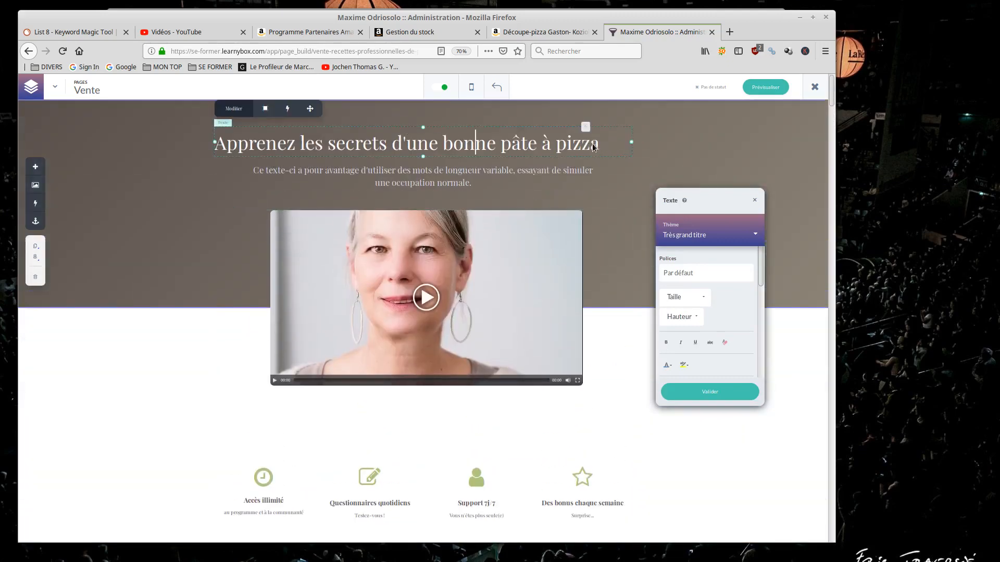
{"action": "left_click", "coordinate": [616, 150]}
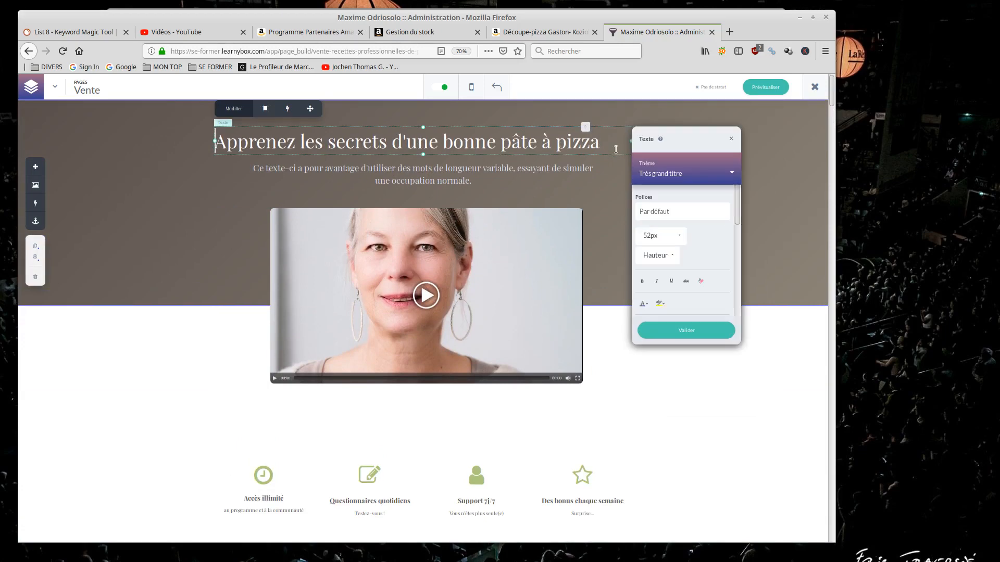
{"action": "key", "text": "Right"}
{"action": "key", "text": "BackSpace"}
{"action": "key", "text": "BackSpace"}
{"action": "key", "text": "BackSpace"}
{"action": "key", "text": "BackSpace"}
{"action": "key", "text": "BackSpace"}
{"action": "key", "text": "BackSpace"}
{"action": "key", "text": "BackSpace"}
{"action": "key", "text": "BackSpace"}
{"action": "key", "text": "BackSpace"}
{"action": "key", "text": "BackSpace"}
{"action": "key", "text": "BackSpace"}
{"action": "key", "text": "BackSpace"}
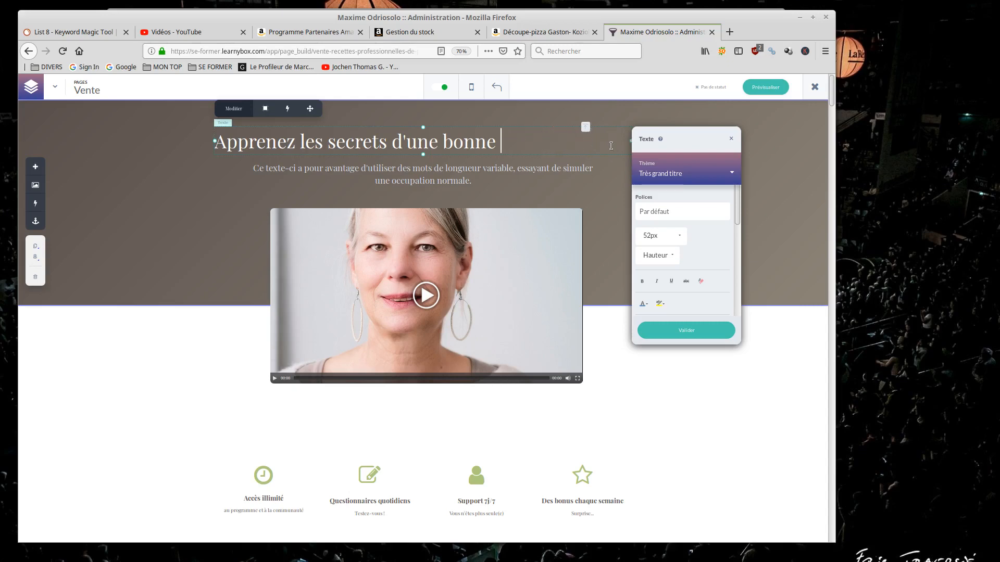
{"action": "key", "text": "ctrl+v"}
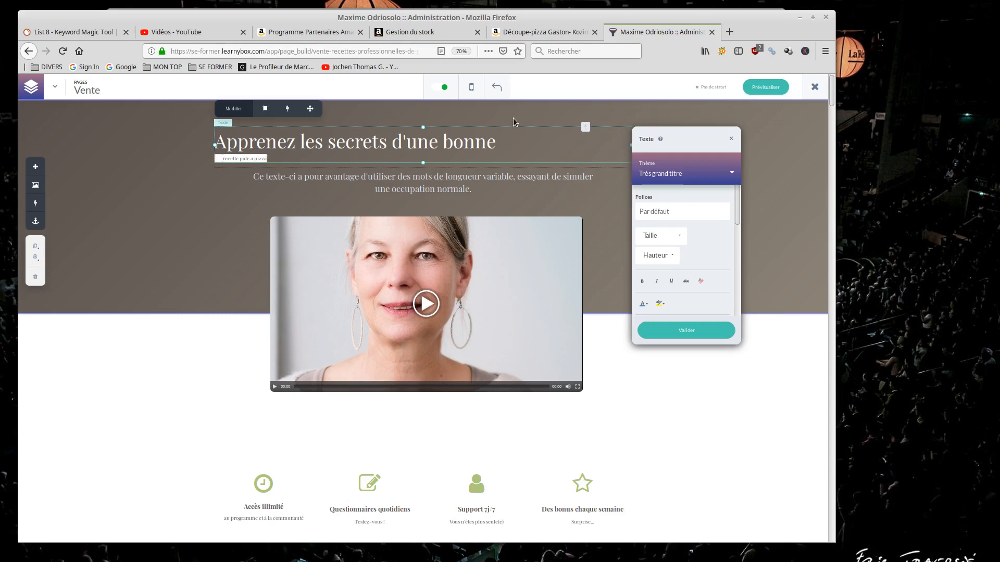
{"action": "key", "text": "ctrl+z"}
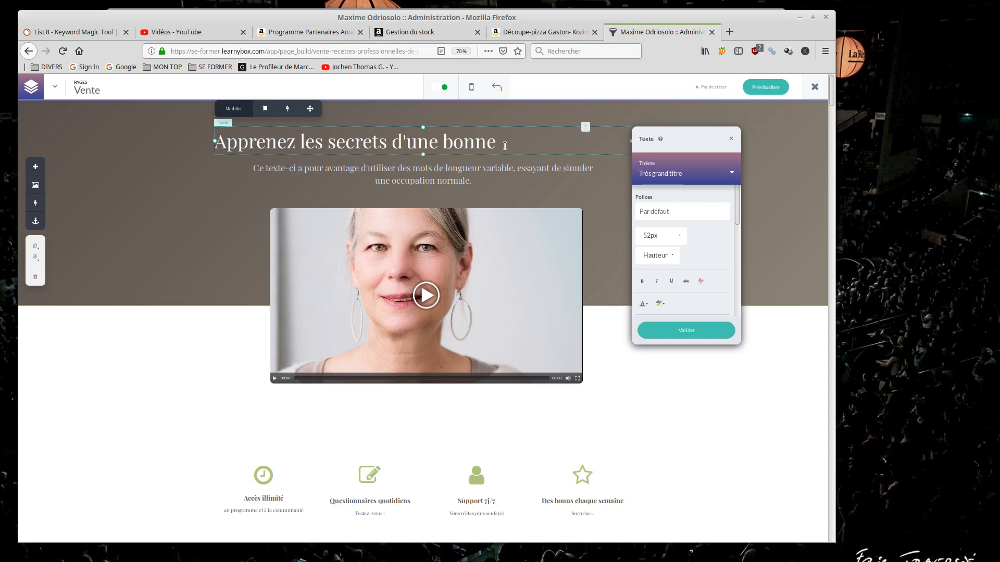
Rewrite the headline as "Apprenez les secrets de la recette pate a pizza" and validate the text block.
{"action": "key", "text": "BackSpace"}
{"action": "key", "text": "BackSpace"}
{"action": "key", "text": "BackSpace"}
{"action": "key", "text": "BackSpace"}
{"action": "key", "text": "BackSpace"}
{"action": "key", "text": "BackSpace"}
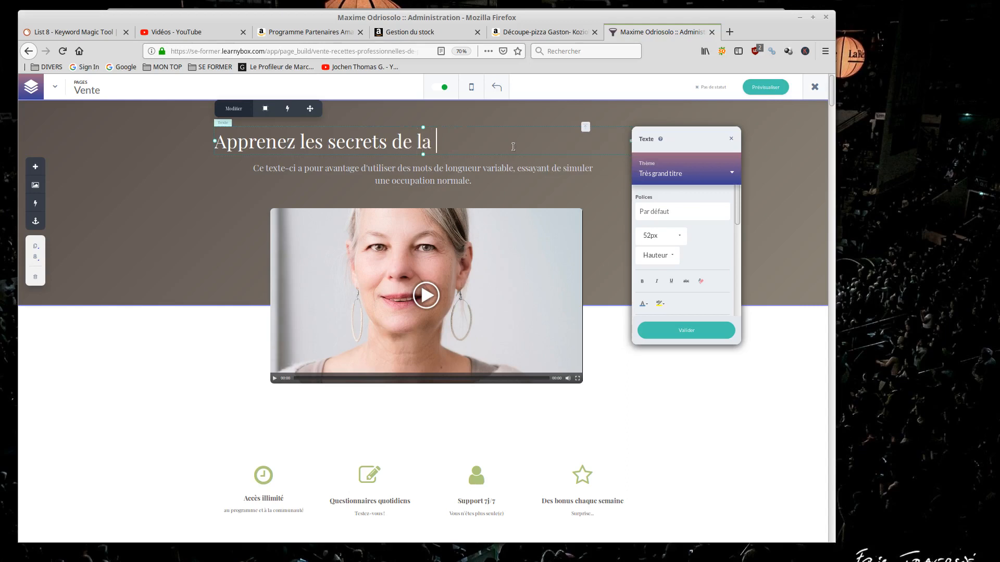
{"action": "type", "text": "rectte"}
{"action": "key", "text": "BackSpace"}
{"action": "key", "text": "BackSpace"}
{"action": "key", "text": "BackSpace"}
{"action": "type", "text": "ette pa"}
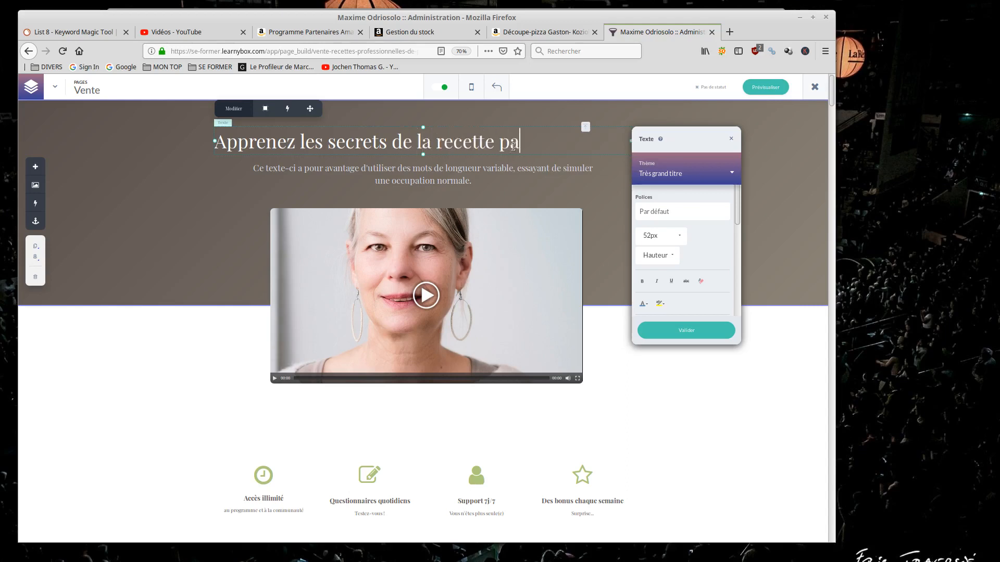
{"action": "type", "text": "te a pizza"}
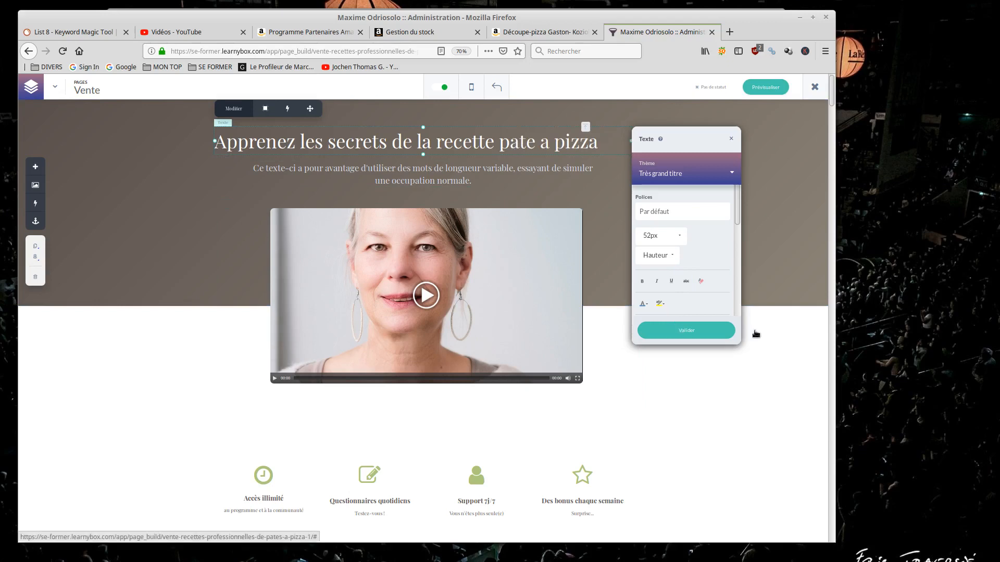
{"action": "left_click", "coordinate": [686, 330]}
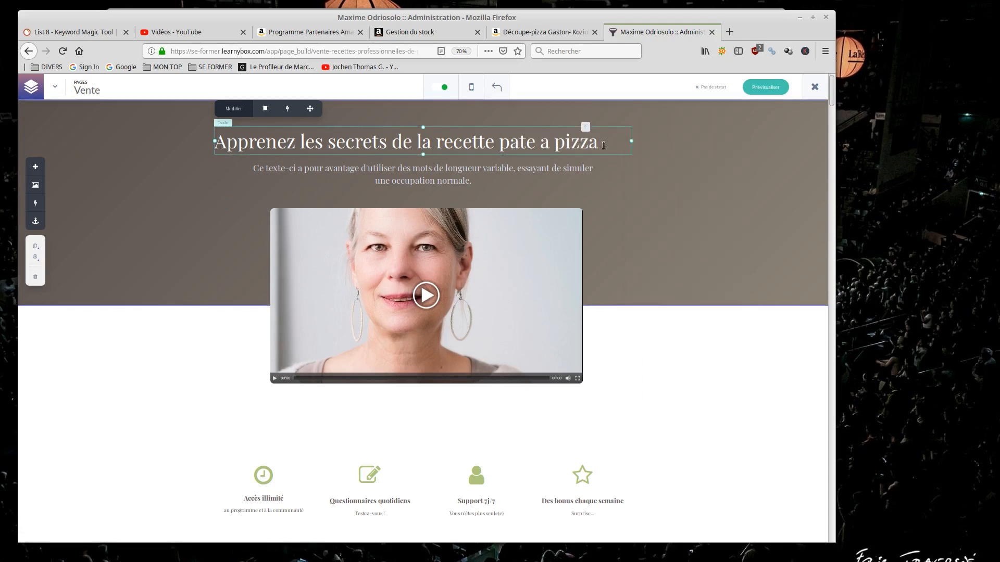
Set the font of the headline text after its initial A to Playfair Display.
{"action": "left_click", "coordinate": [581, 138]}
{"action": "left_click_drag", "start_coordinate": [600, 144], "coordinate": [227, 141]}
{"action": "left_click", "coordinate": [681, 217]}
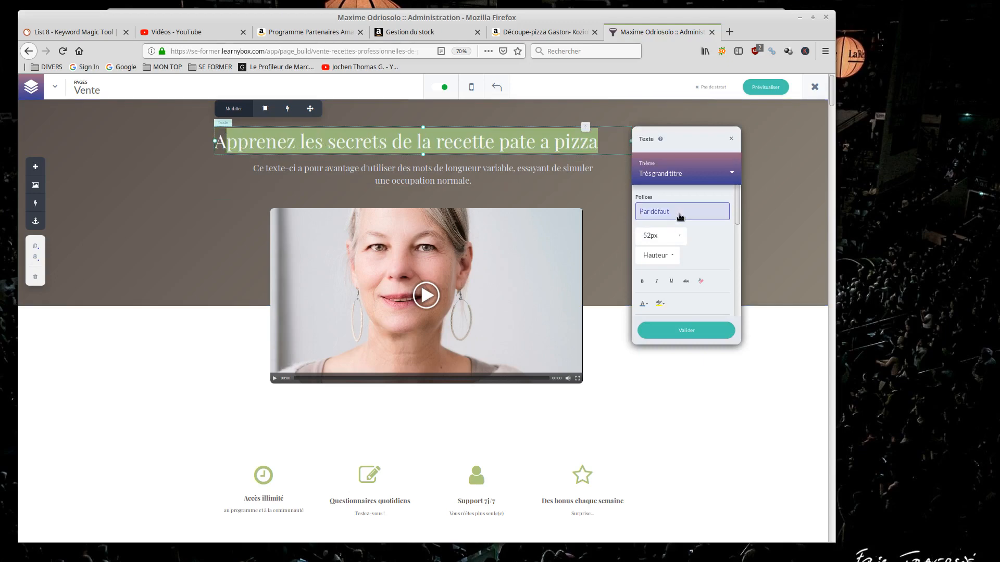
{"action": "left_click", "coordinate": [681, 215]}
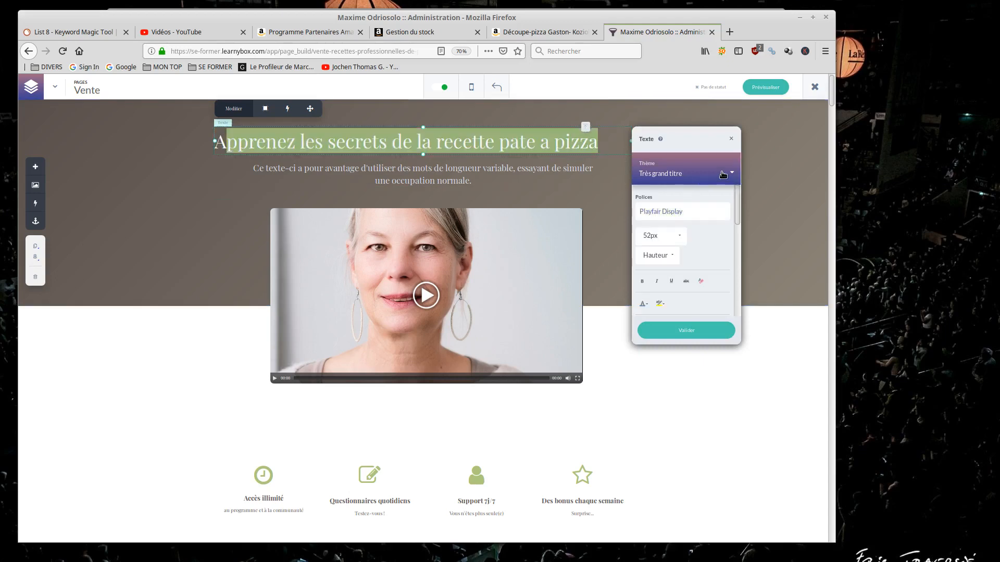
Look through the headline's text formatting and theme options, then select the whole headline text.
{"action": "scroll", "coordinate": [679, 304], "scroll_direction": "down", "scroll_amount": 5}
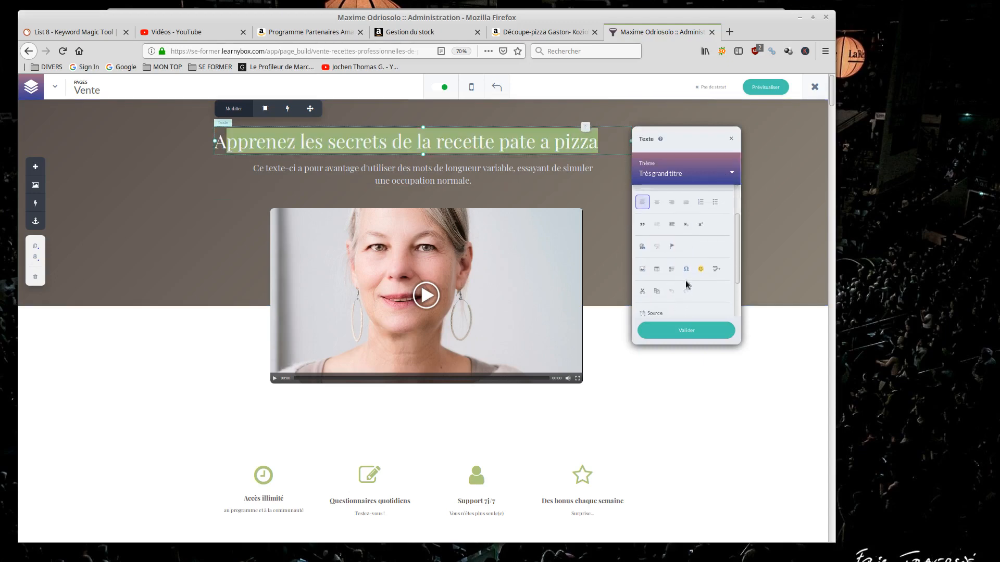
{"action": "scroll", "coordinate": [686, 284], "scroll_direction": "up", "scroll_amount": 4}
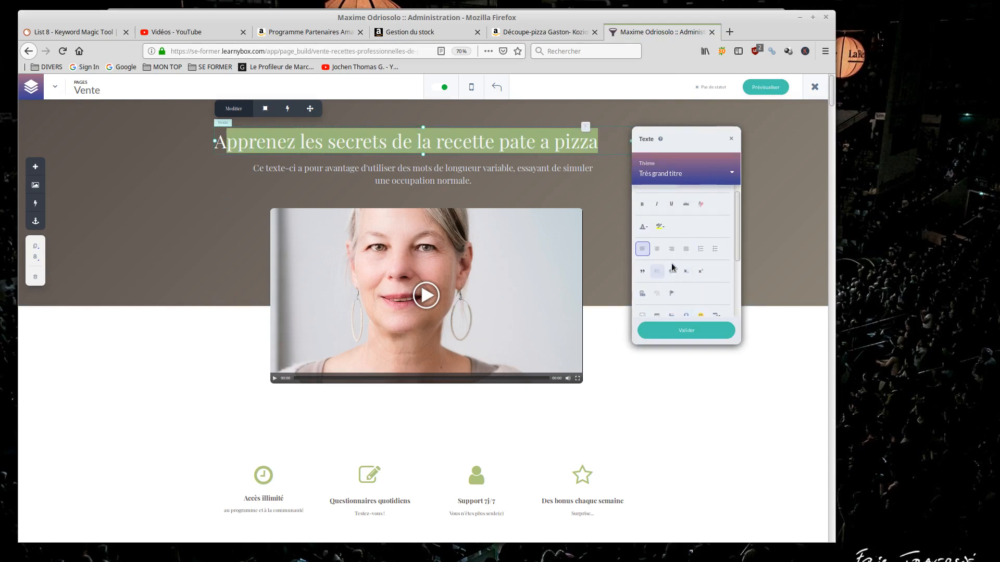
{"action": "scroll", "coordinate": [674, 267], "scroll_direction": "up", "scroll_amount": 2}
{"action": "scroll", "coordinate": [686, 235], "scroll_direction": "up", "scroll_amount": 1}
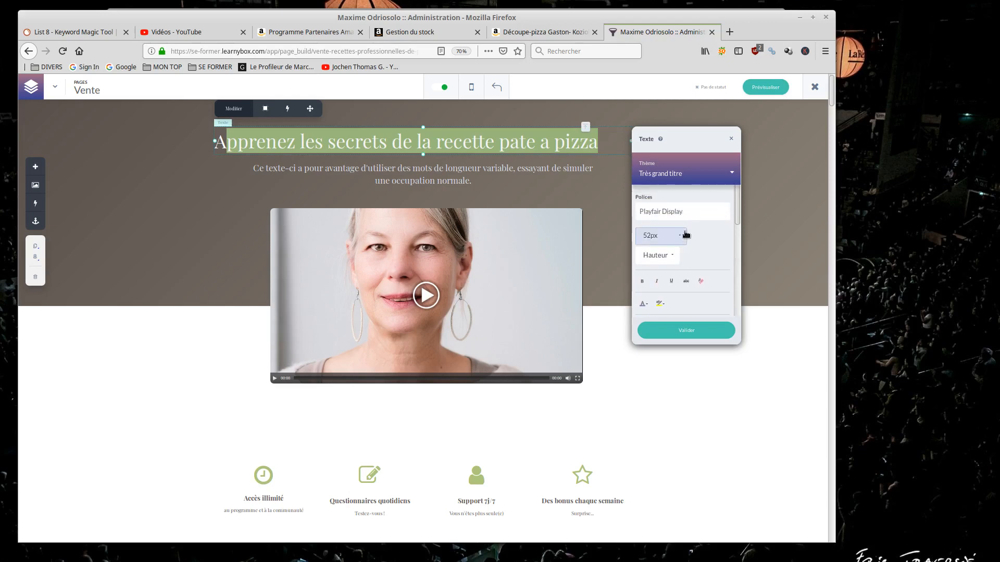
{"action": "left_click", "coordinate": [702, 280]}
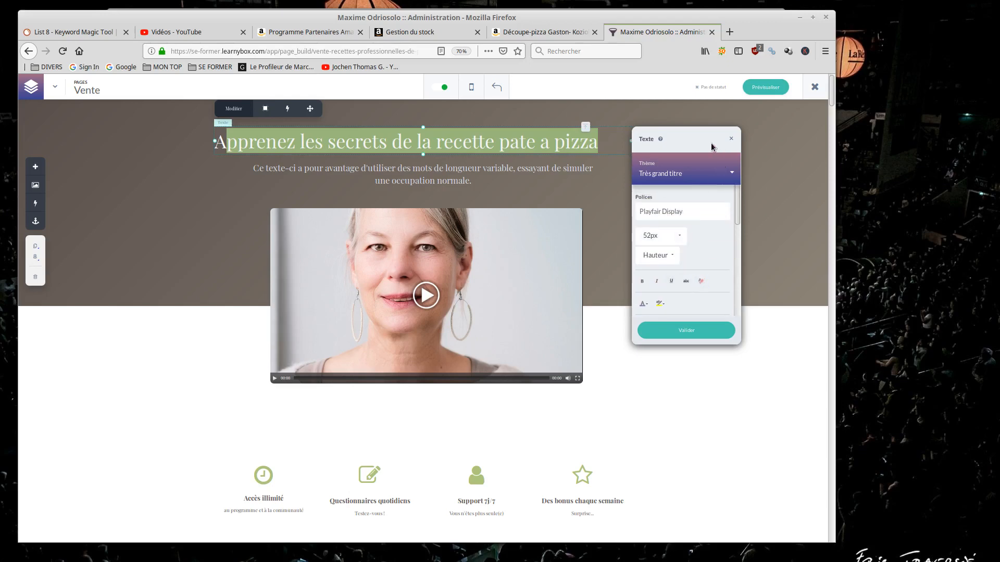
{"action": "left_click", "coordinate": [715, 178]}
{"action": "left_click", "coordinate": [714, 178]}
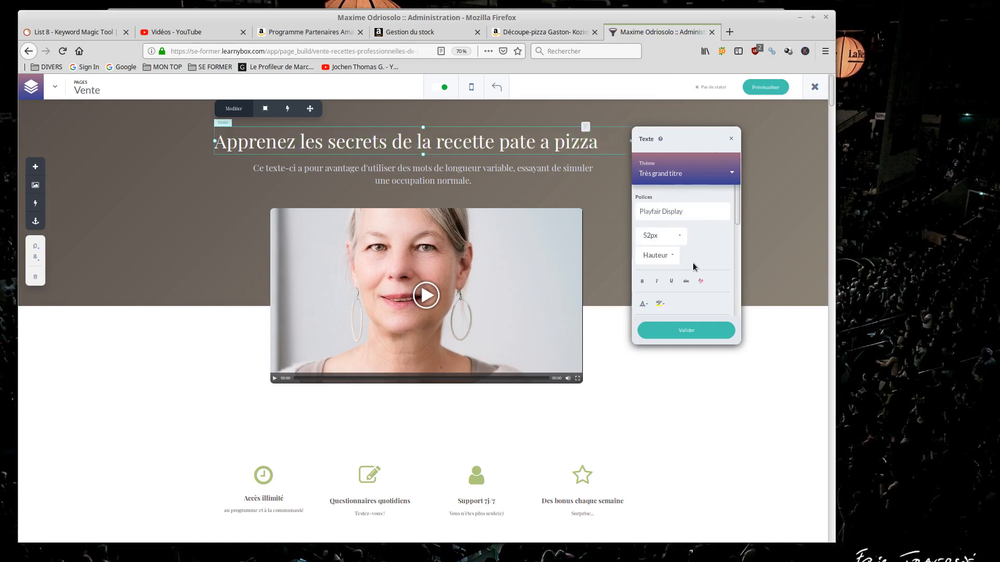
{"action": "scroll", "coordinate": [691, 276], "scroll_direction": "down", "scroll_amount": 1}
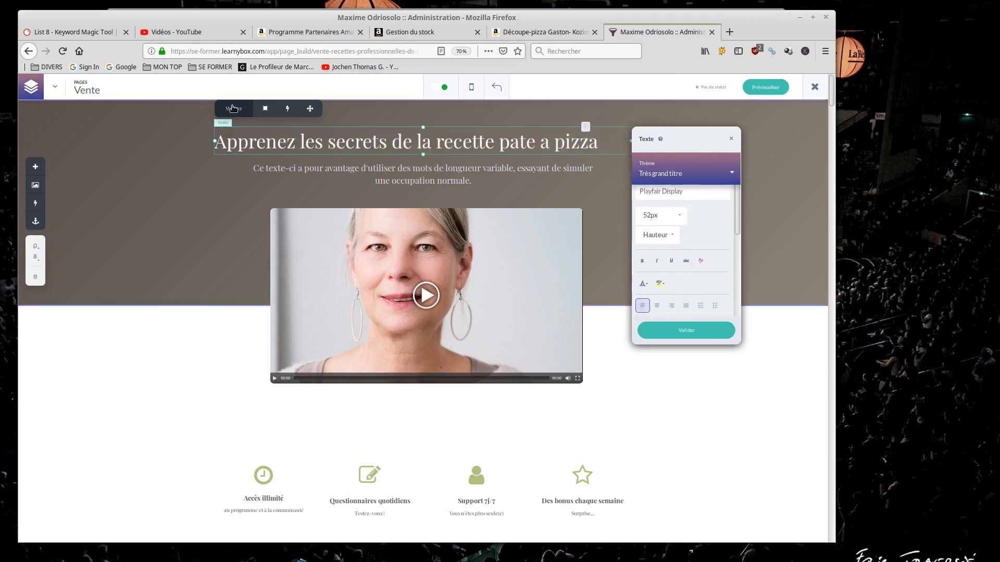
{"action": "left_click", "coordinate": [351, 148]}
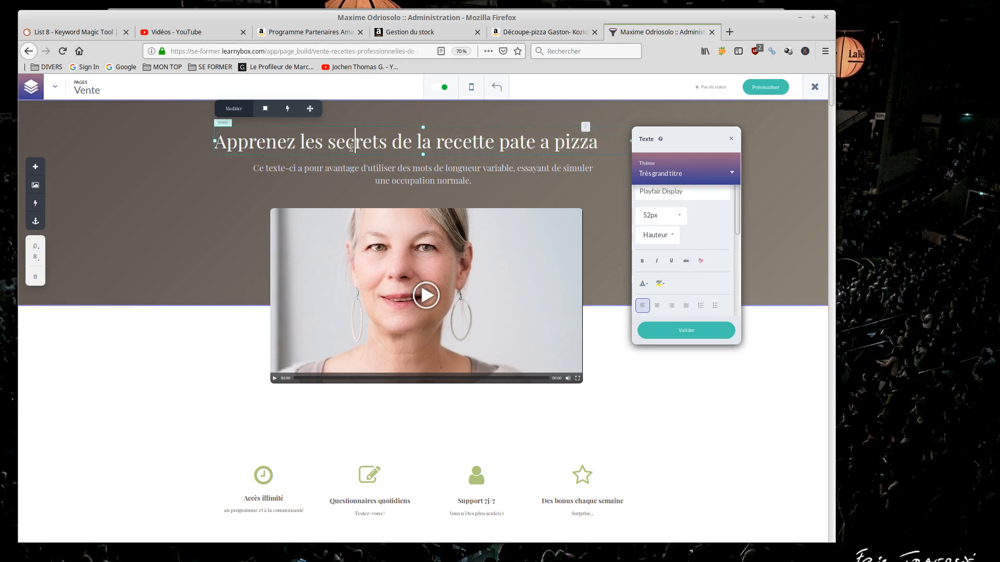
{"action": "left_click_drag", "start_coordinate": [594, 140], "coordinate": [210, 125]}
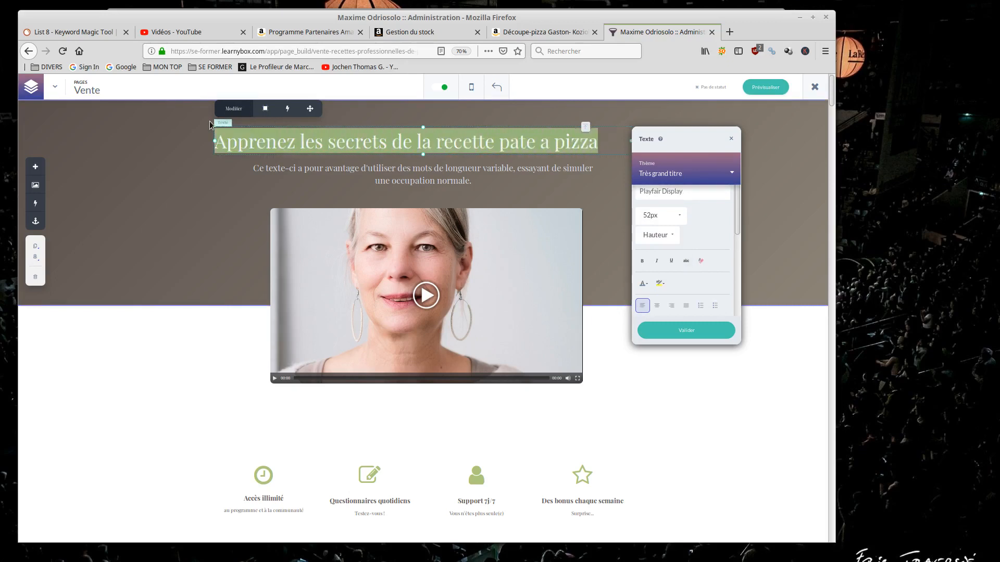
Browse the library of page elements, from the essentials through sales-page and training blocks to the Divers category.
{"action": "left_click", "coordinate": [36, 166]}
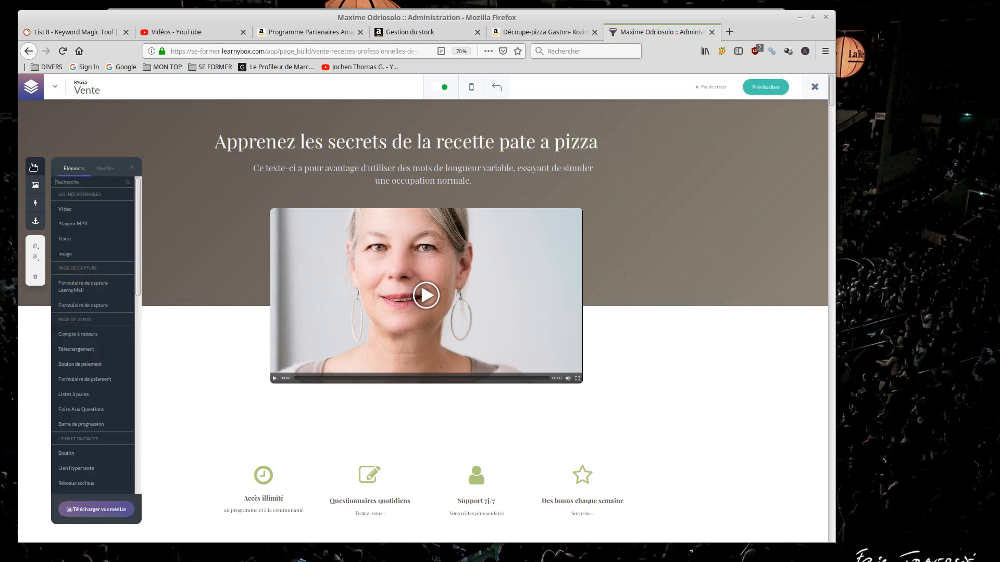
{"action": "mouse_move", "coordinate": [97, 212]}
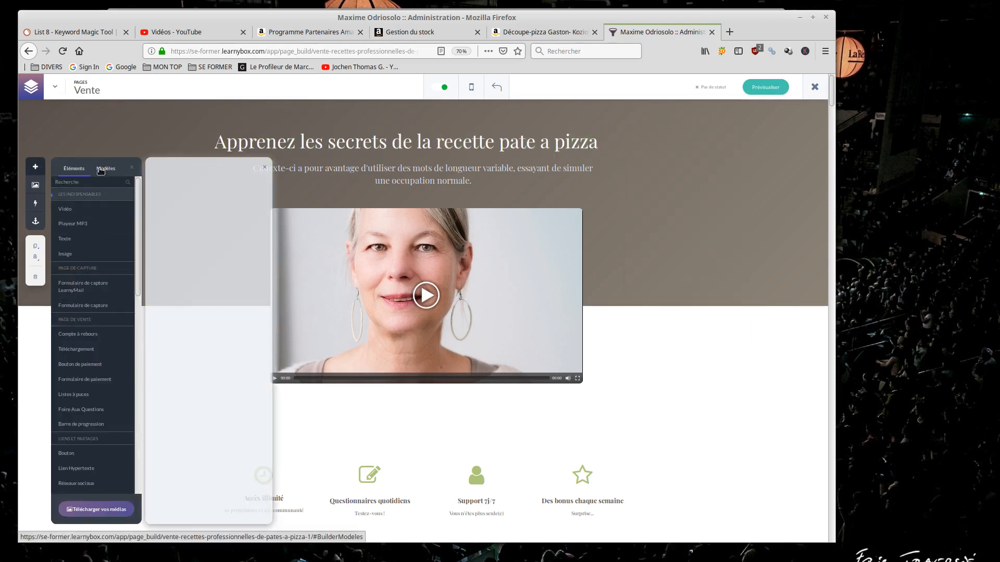
{"action": "scroll", "coordinate": [93, 237], "scroll_direction": "down", "scroll_amount": 3}
{"action": "mouse_move", "coordinate": [93, 237]}
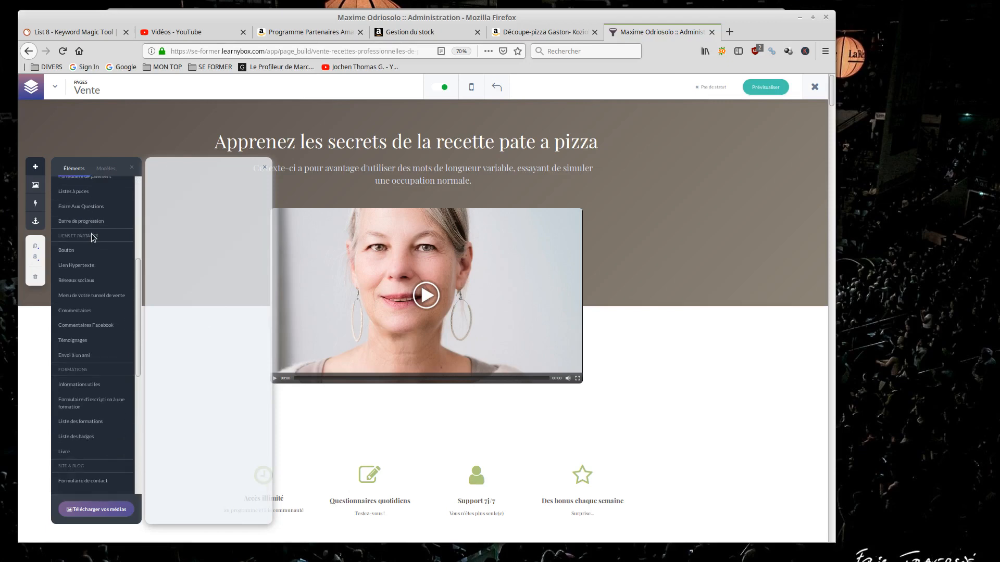
{"action": "scroll", "coordinate": [93, 292], "scroll_direction": "down", "scroll_amount": 1}
{"action": "mouse_move", "coordinate": [94, 365]}
{"action": "mouse_move", "coordinate": [84, 272]}
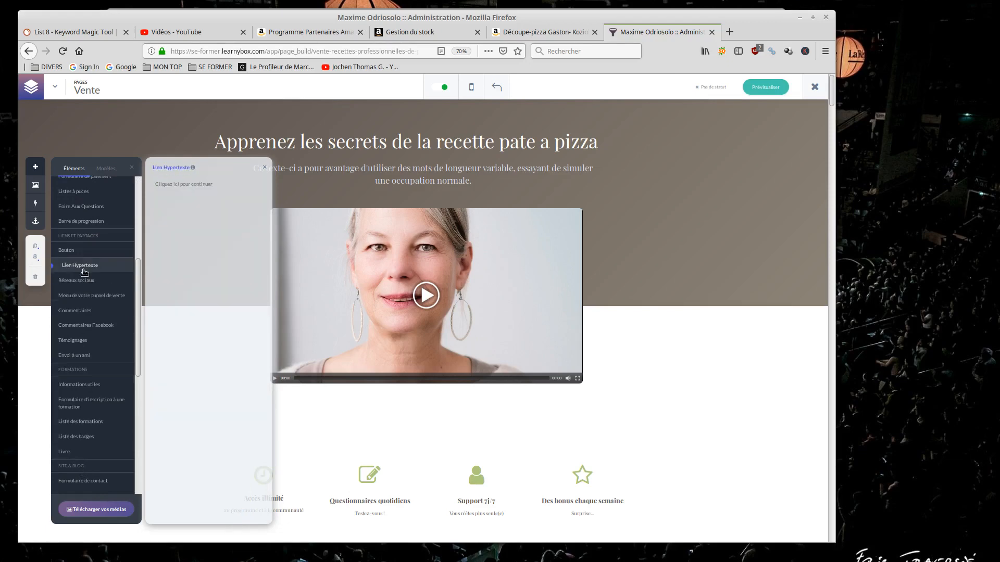
{"action": "scroll", "coordinate": [87, 323], "scroll_direction": "down", "scroll_amount": 4}
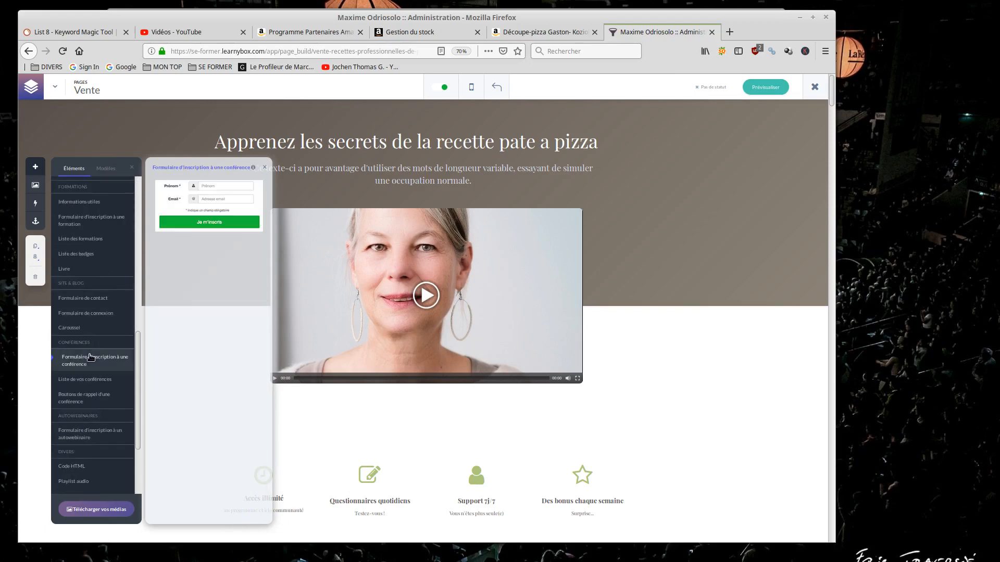
{"action": "scroll", "coordinate": [91, 363], "scroll_direction": "down", "scroll_amount": 2}
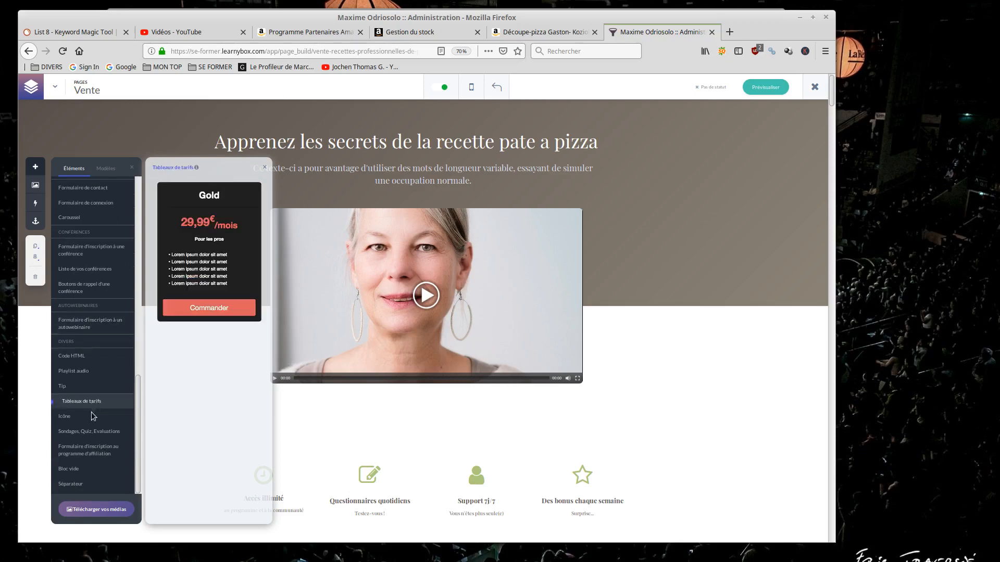
{"action": "mouse_move", "coordinate": [92, 423]}
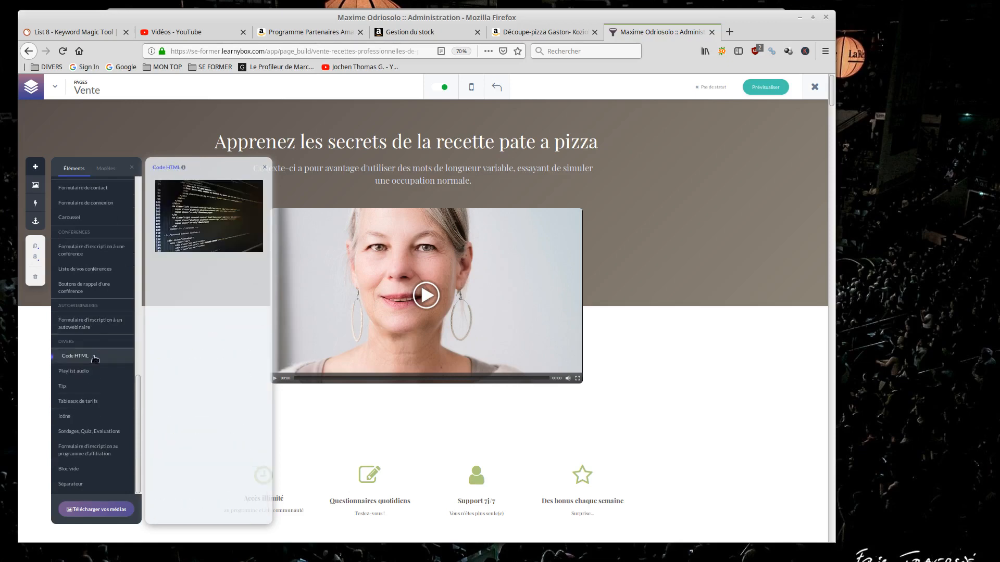
{"action": "scroll", "coordinate": [94, 388], "scroll_direction": "down", "scroll_amount": 1}
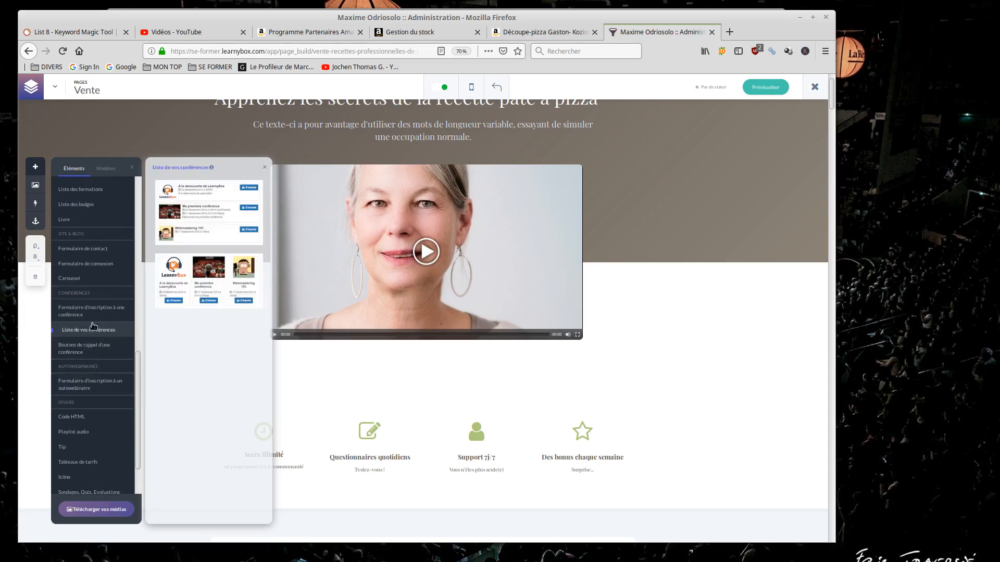
{"action": "scroll", "coordinate": [98, 294], "scroll_direction": "up", "scroll_amount": 1}
{"action": "scroll", "coordinate": [98, 294], "scroll_direction": "up", "scroll_amount": 3}
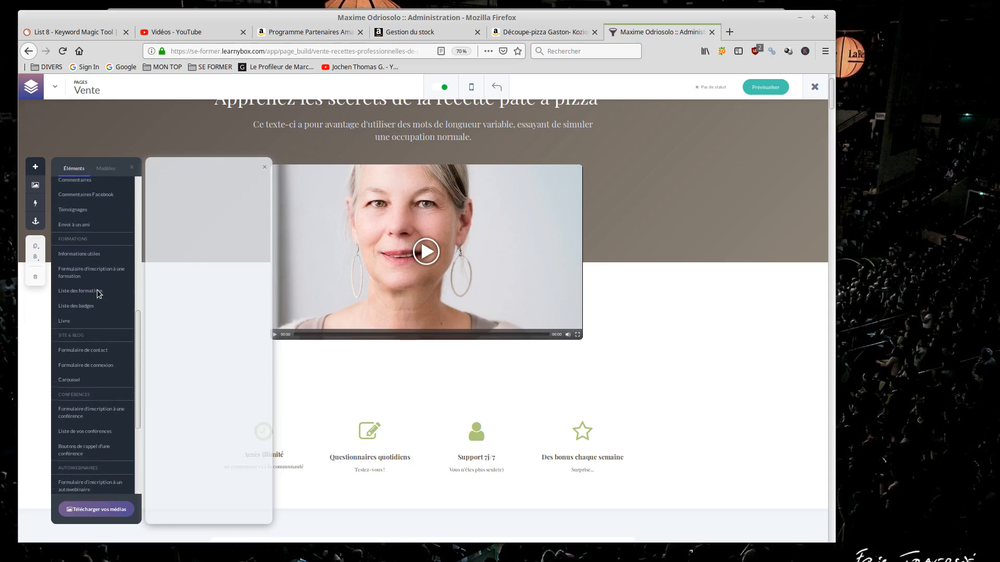
{"action": "scroll", "coordinate": [98, 292], "scroll_direction": "up", "scroll_amount": 2}
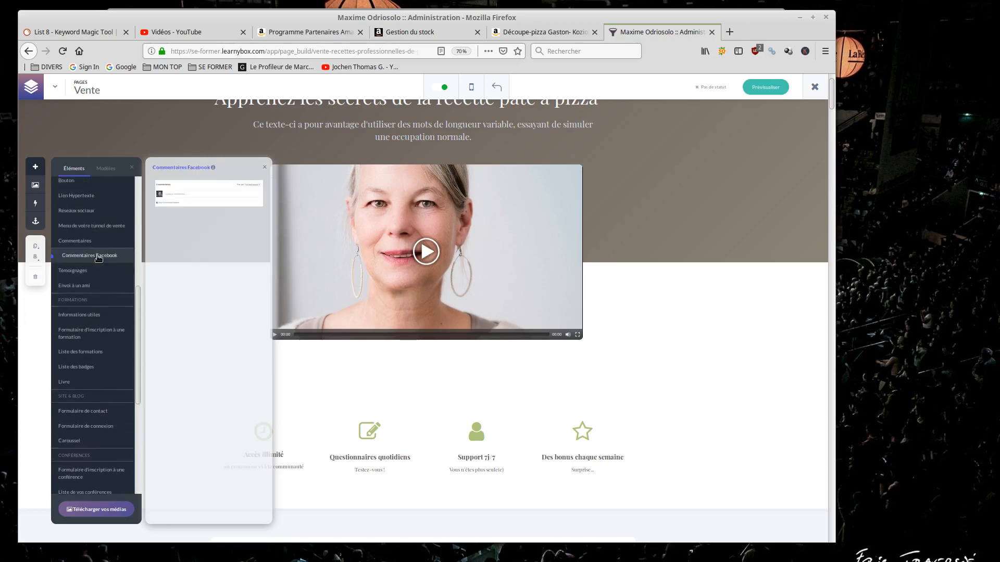
{"action": "scroll", "coordinate": [98, 234], "scroll_direction": "up", "scroll_amount": 5}
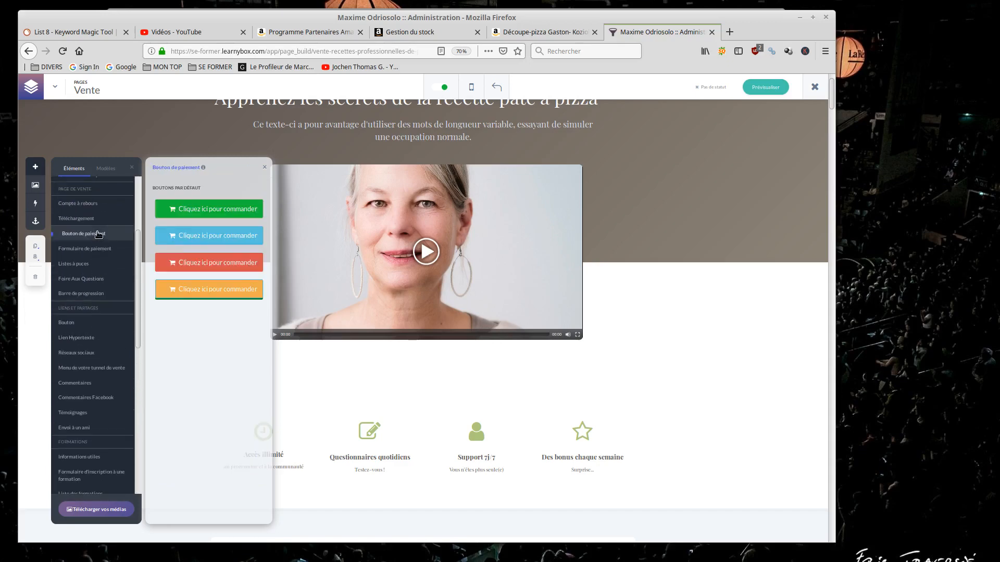
Add a Titre 1 text element above the existing headline and dismiss the tips about columns.
{"action": "scroll", "coordinate": [98, 235], "scroll_direction": "up", "scroll_amount": 1}
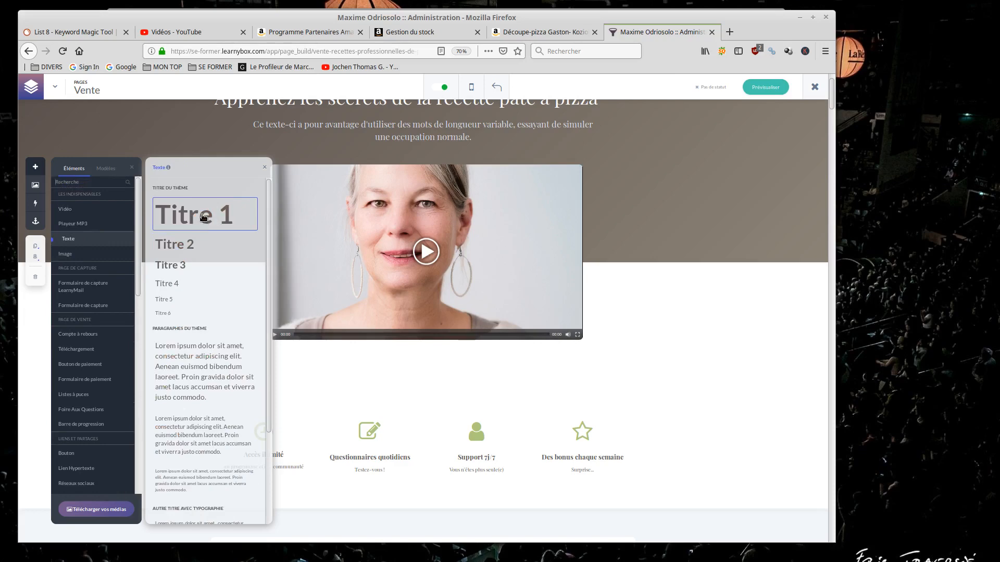
{"action": "scroll", "coordinate": [670, 282], "scroll_direction": "up", "scroll_amount": 1}
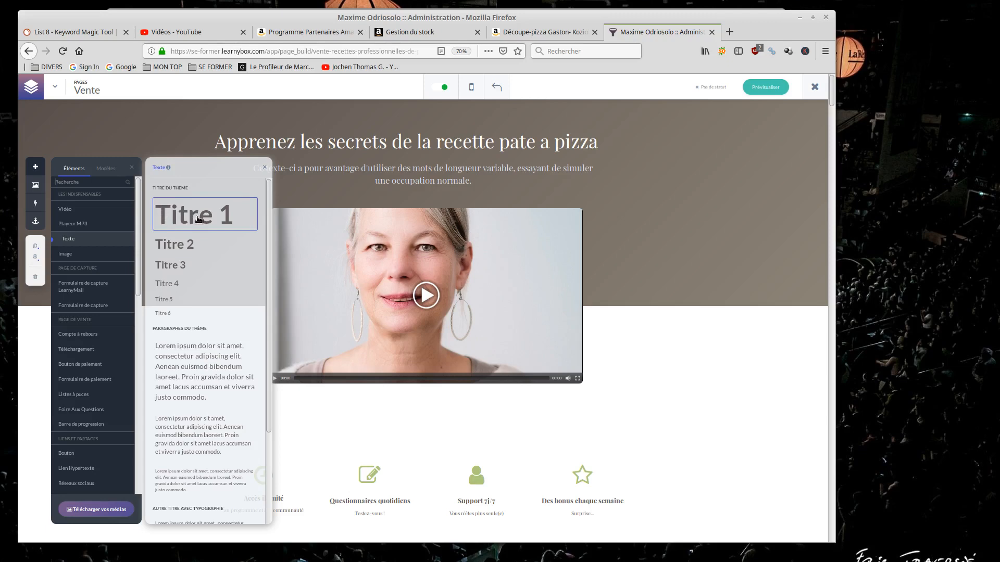
{"action": "left_click_drag", "start_coordinate": [159, 205], "coordinate": [305, 126]}
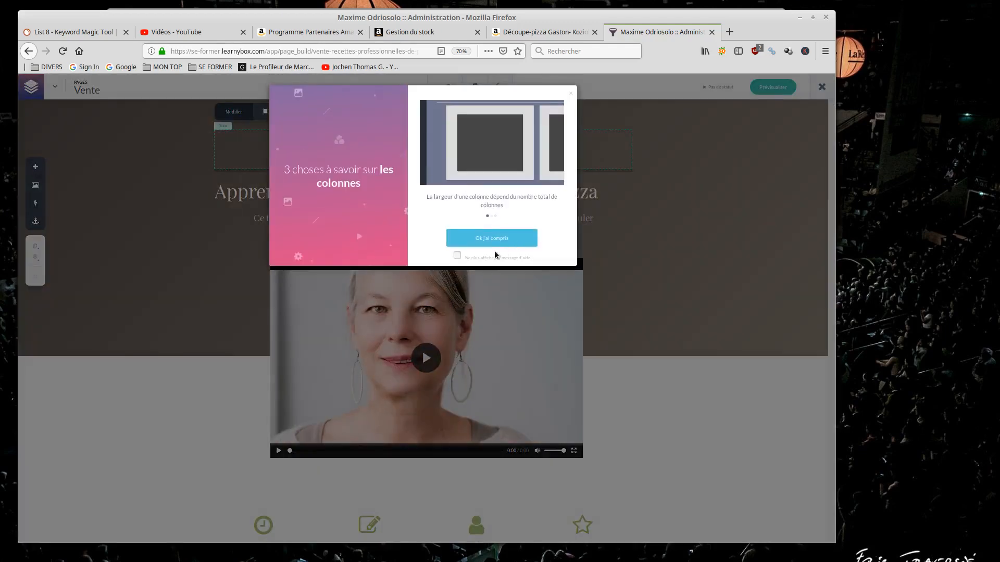
{"action": "left_click", "coordinate": [491, 240]}
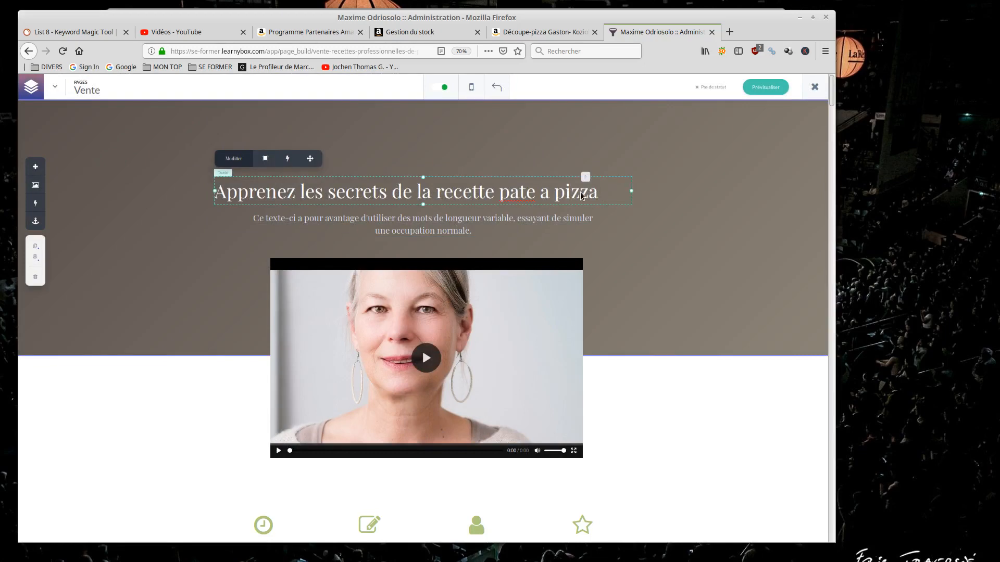
Replace the placeholder text of the new title with a copy of the headline "Apprenez les secrets de la recette pate a pizza".
{"action": "left_click", "coordinate": [582, 195]}
{"action": "triple_click", "coordinate": [581, 192]}
{"action": "key", "text": "ctrl+c"}
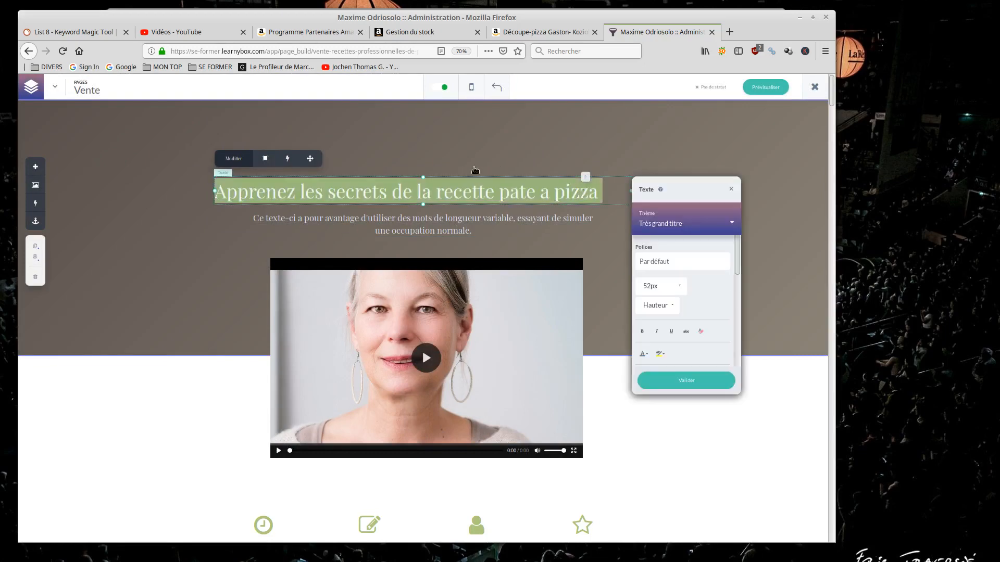
{"action": "left_click", "coordinate": [398, 163]}
{"action": "left_click", "coordinate": [373, 154]}
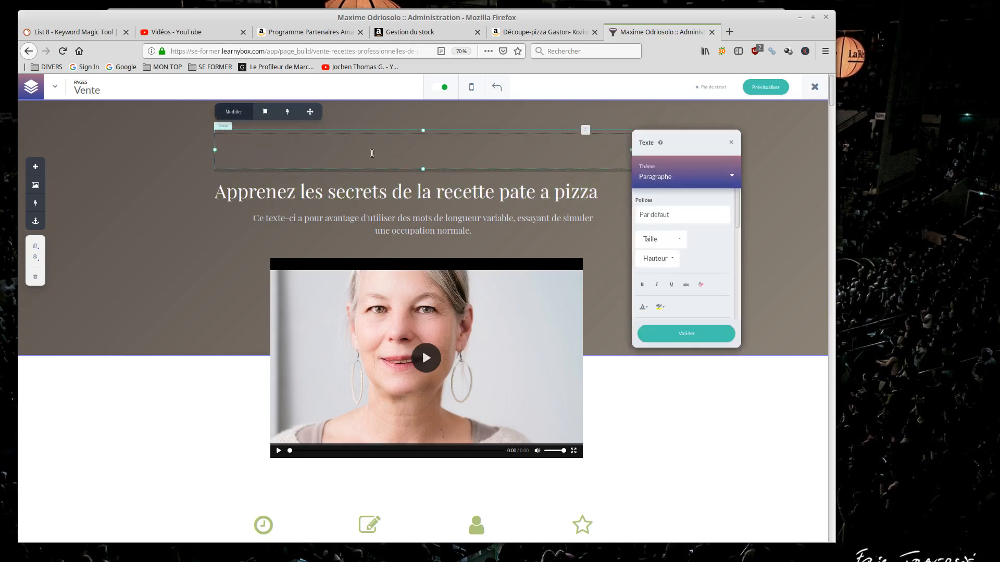
{"action": "left_click_drag", "start_coordinate": [287, 156], "coordinate": [210, 155]}
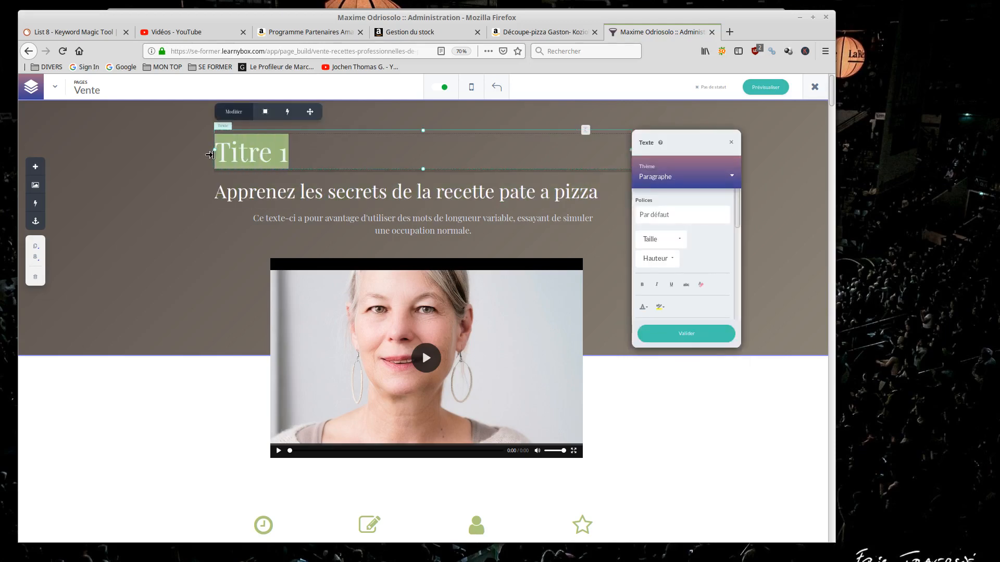
{"action": "key", "text": "BackSpace"}
{"action": "key", "text": "ctrl+v"}
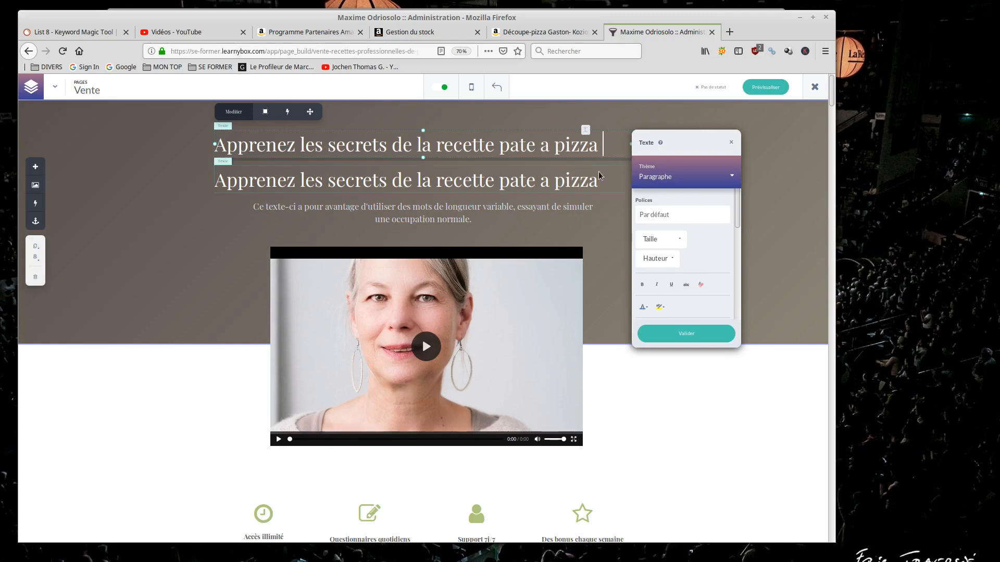
Validate the original headline's text block below the new title and delete that element.
{"action": "left_click", "coordinate": [573, 181]}
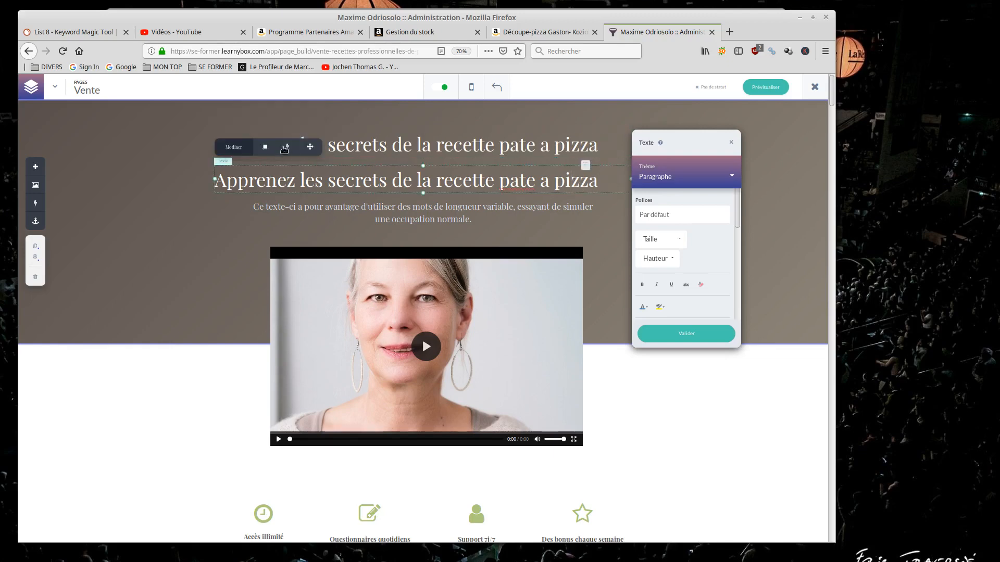
{"action": "left_click", "coordinate": [388, 167]}
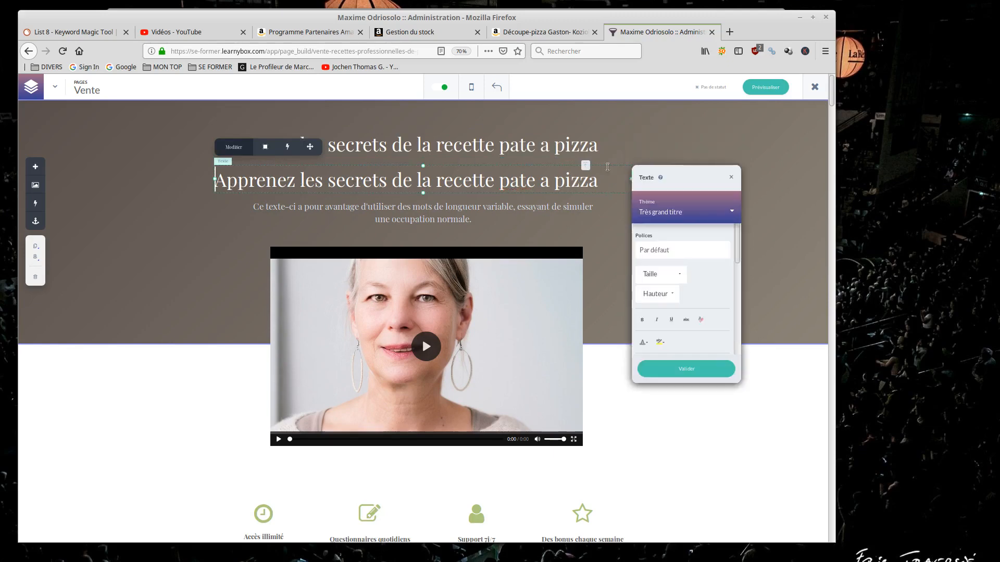
{"action": "left_click", "coordinate": [677, 369]}
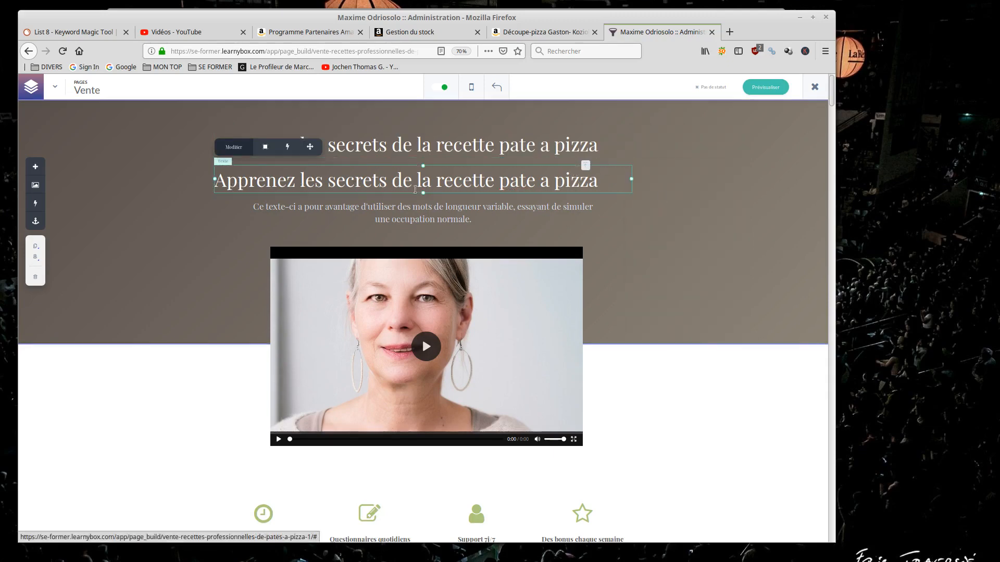
{"action": "left_click", "coordinate": [35, 277]}
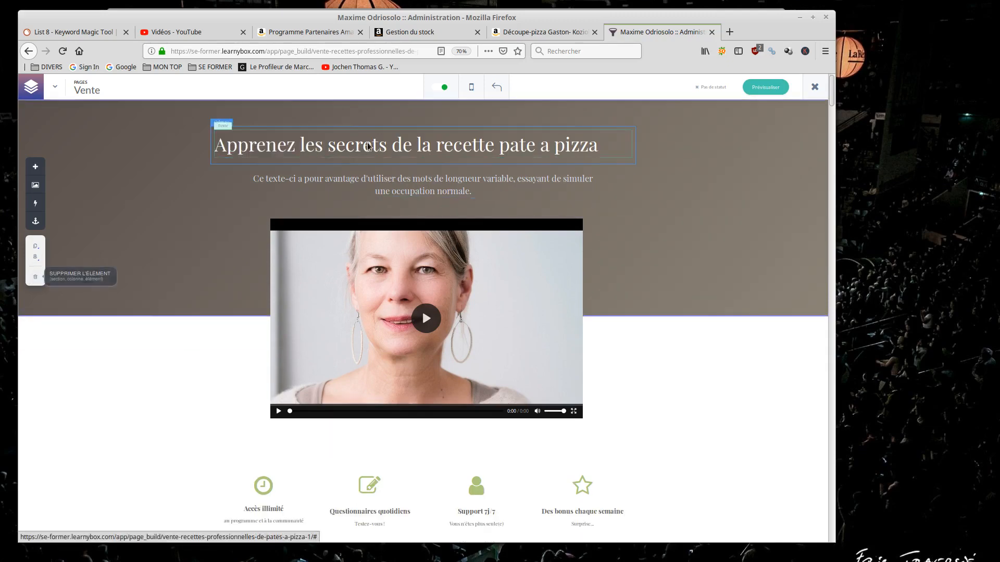
Select the headline "Apprenez les secrets de la recette pate a pizza" and review its theme text styles, leaving the style unchanged.
{"action": "left_click", "coordinate": [347, 141]}
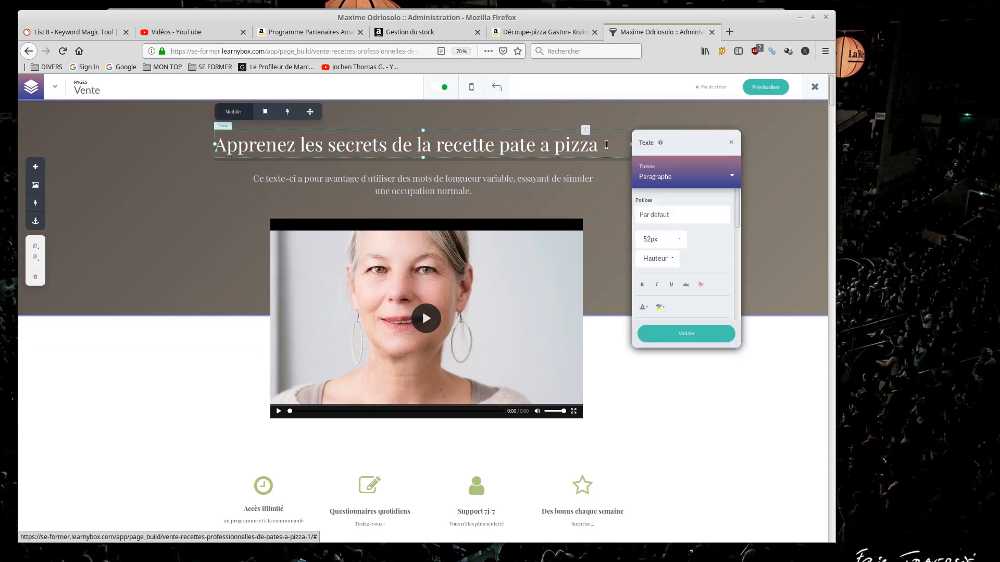
{"action": "left_click_drag", "start_coordinate": [606, 144], "coordinate": [243, 133]}
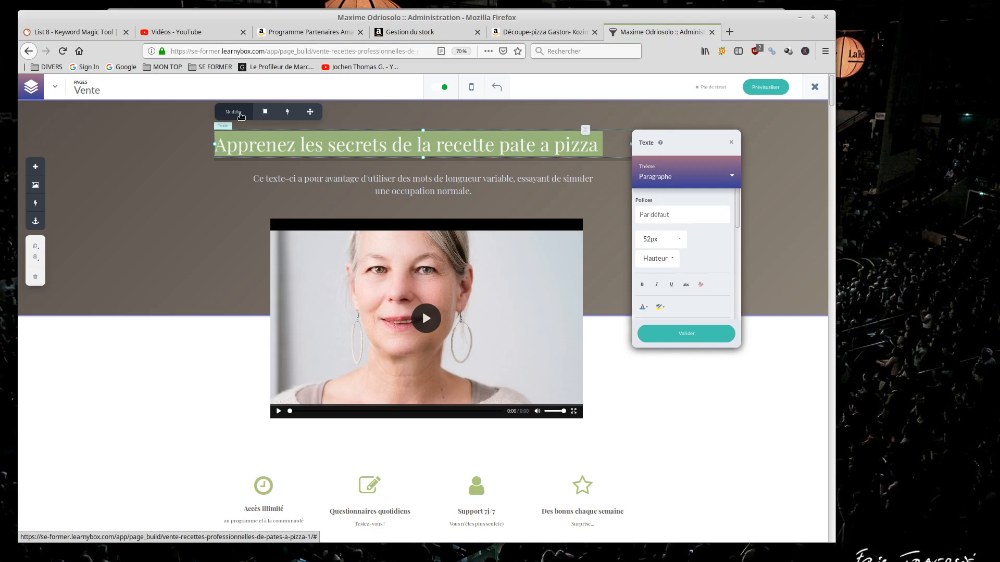
{"action": "left_click", "coordinate": [732, 177]}
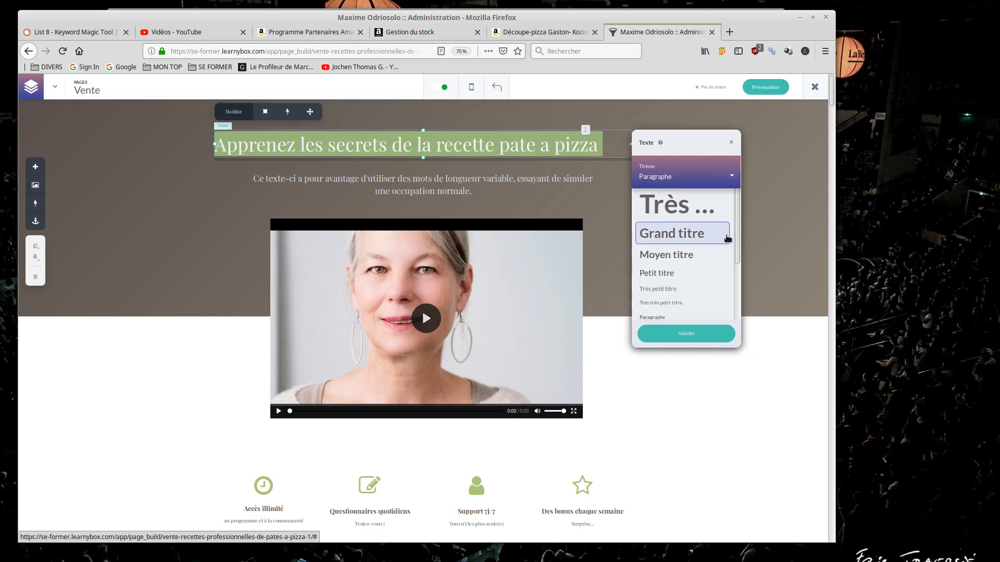
{"action": "scroll", "coordinate": [728, 239], "scroll_direction": "down", "scroll_amount": 1}
{"action": "scroll", "coordinate": [728, 232], "scroll_direction": "down", "scroll_amount": 2}
{"action": "scroll", "coordinate": [728, 237], "scroll_direction": "up", "scroll_amount": 4}
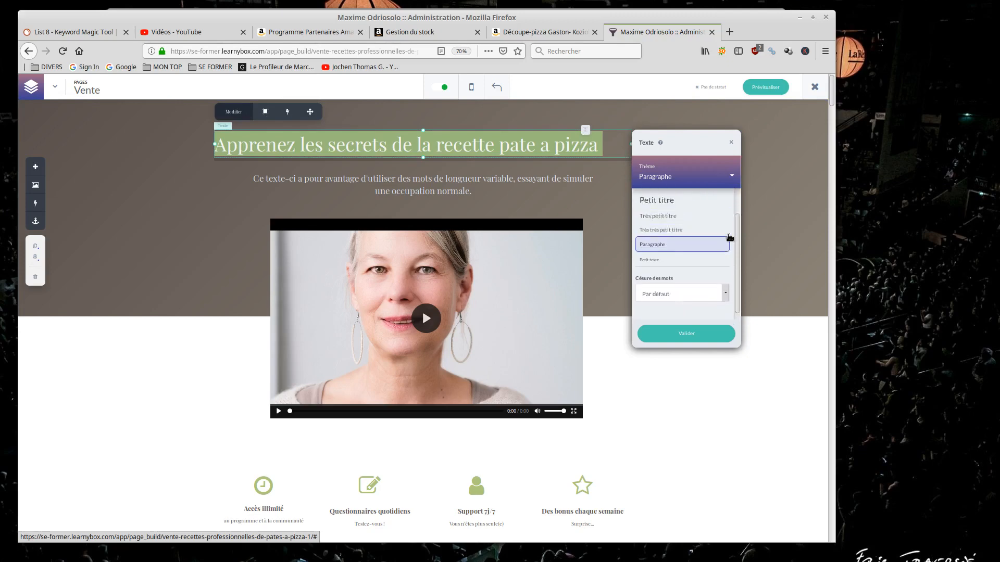
{"action": "left_click", "coordinate": [771, 216]}
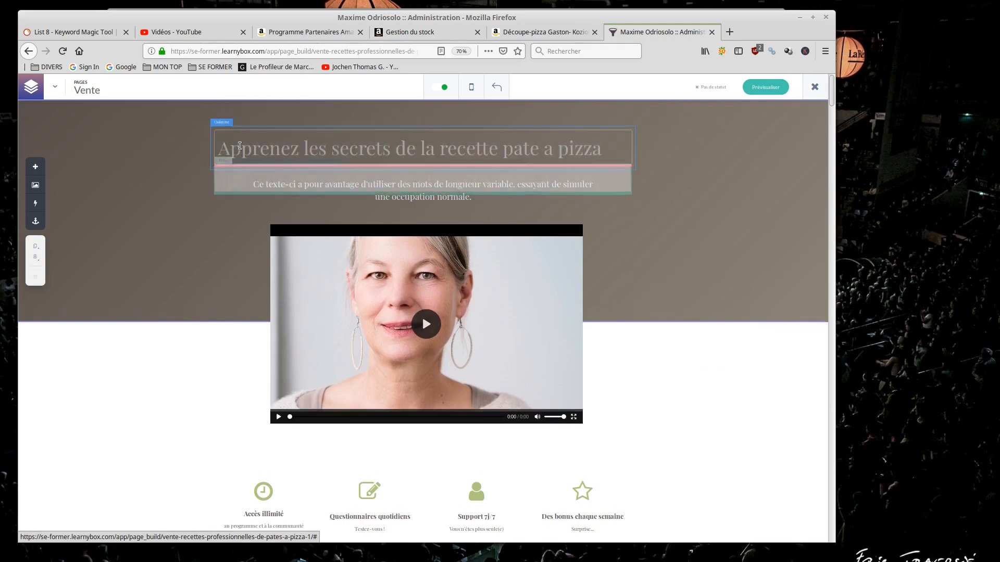
View the title and paragraph presets of the Texte element in the element library, and close the library.
{"action": "left_click", "coordinate": [35, 166]}
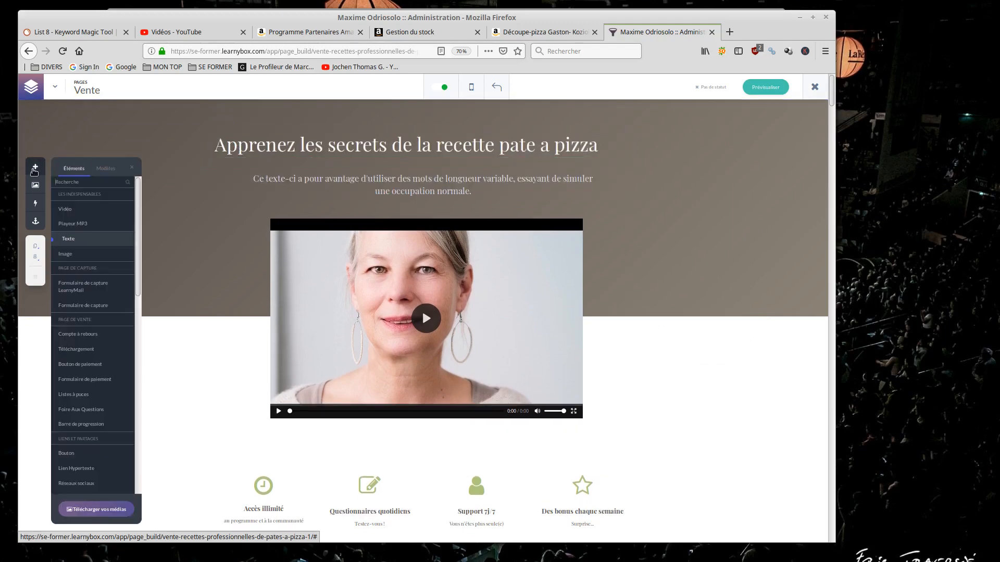
{"action": "left_click", "coordinate": [96, 242]}
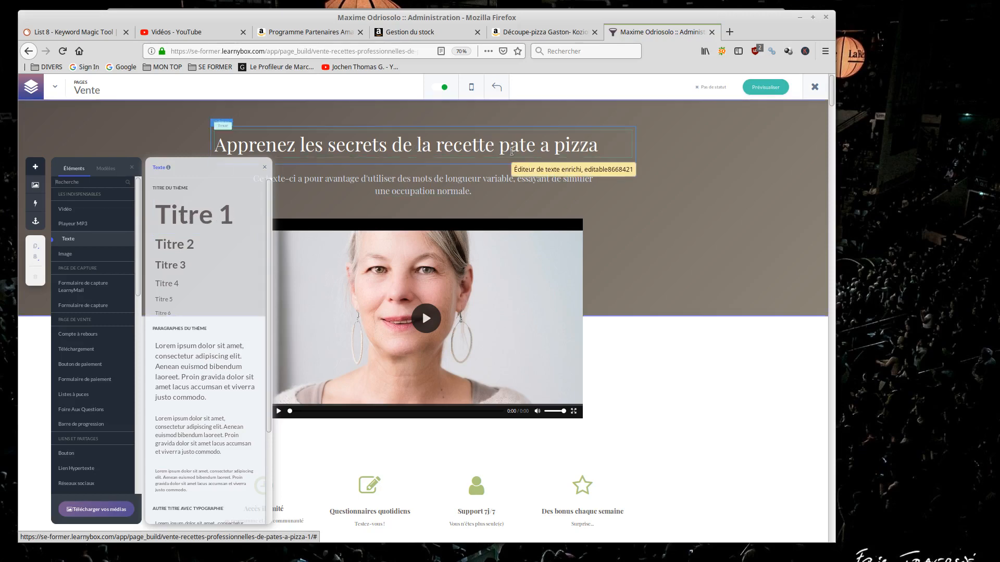
{"action": "left_click", "coordinate": [524, 148]}
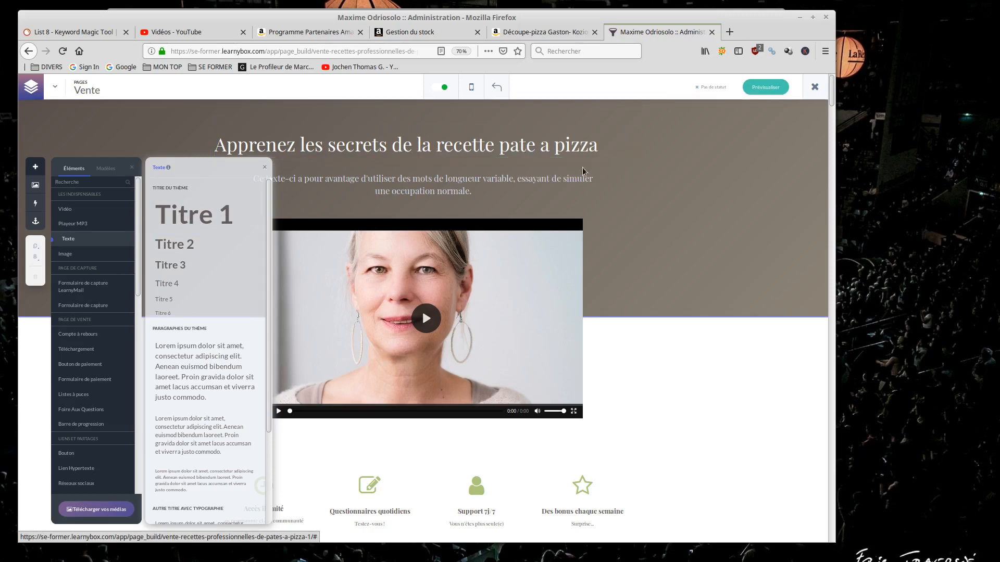
Highlight the keyword "recette pate a pizza" in the page headline and validate its text block.
{"action": "left_click", "coordinate": [439, 147]}
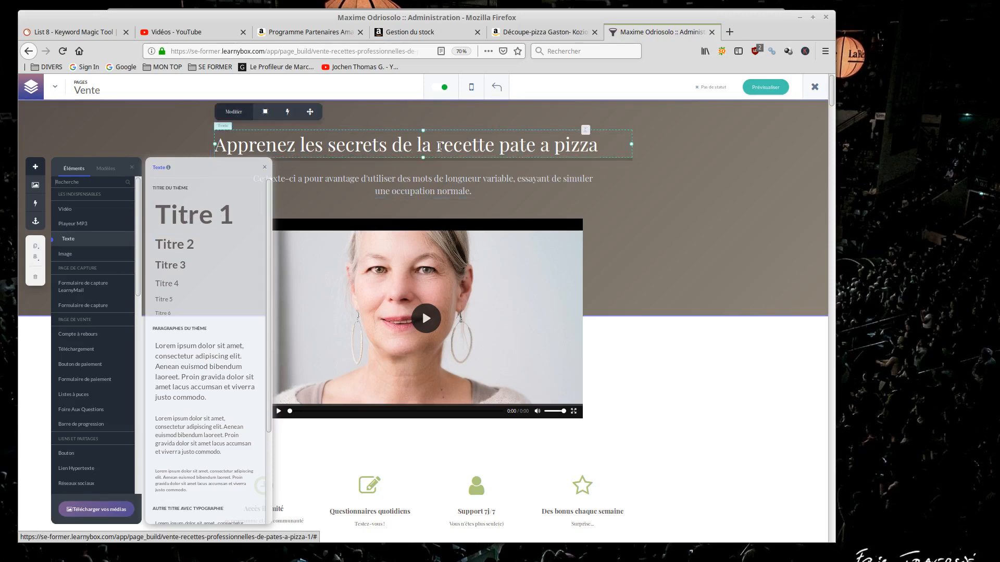
{"action": "left_click_drag", "start_coordinate": [442, 146], "coordinate": [582, 147]}
{"action": "left_click", "coordinate": [502, 148]}
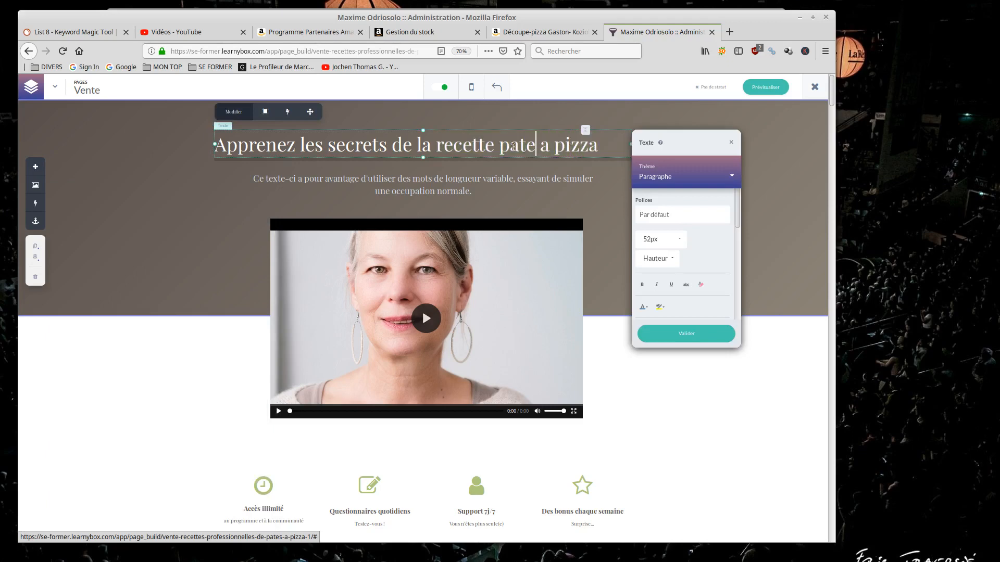
{"action": "key", "text": "shift+Right"}
{"action": "key", "text": "shift+Right"}
{"action": "key", "text": "shift+Right"}
{"action": "key", "text": "shift+Right"}
{"action": "key", "text": "shift+Right"}
{"action": "key", "text": "shift+Right"}
{"action": "key", "text": "shift+Right"}
{"action": "key", "text": "shift+Right"}
{"action": "key", "text": "shift+Right"}
{"action": "key", "text": "shift+Right"}
{"action": "key", "text": "shift+Right"}
{"action": "key", "text": "shift+Right"}
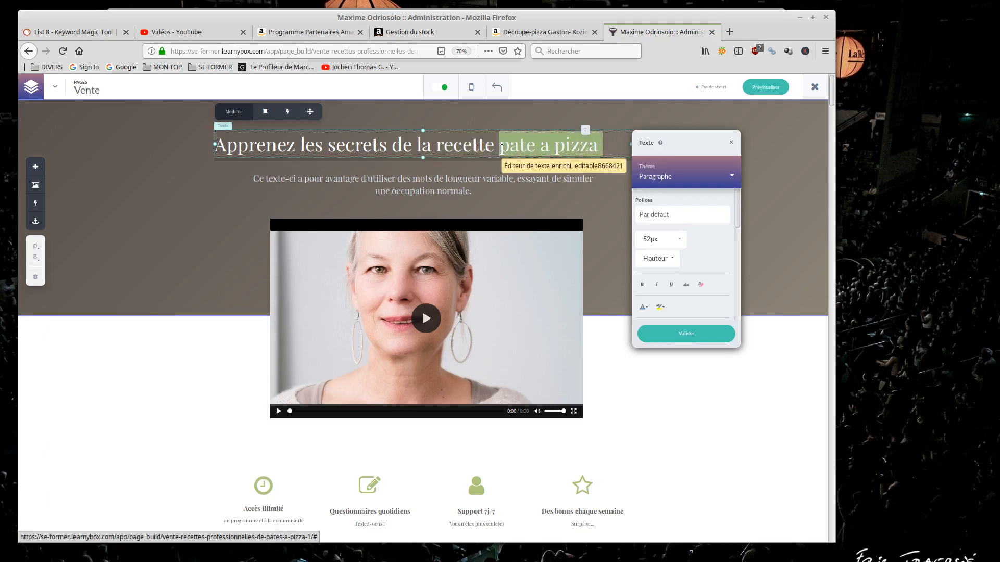
{"action": "left_click_drag", "start_coordinate": [433, 147], "coordinate": [604, 148]}
{"action": "left_click", "coordinate": [691, 334]}
Insert "pate a pizza p" before the dots in the section heading "3 min pour creer une ..".
{"action": "scroll", "coordinate": [757, 349], "scroll_direction": "down", "scroll_amount": 12}
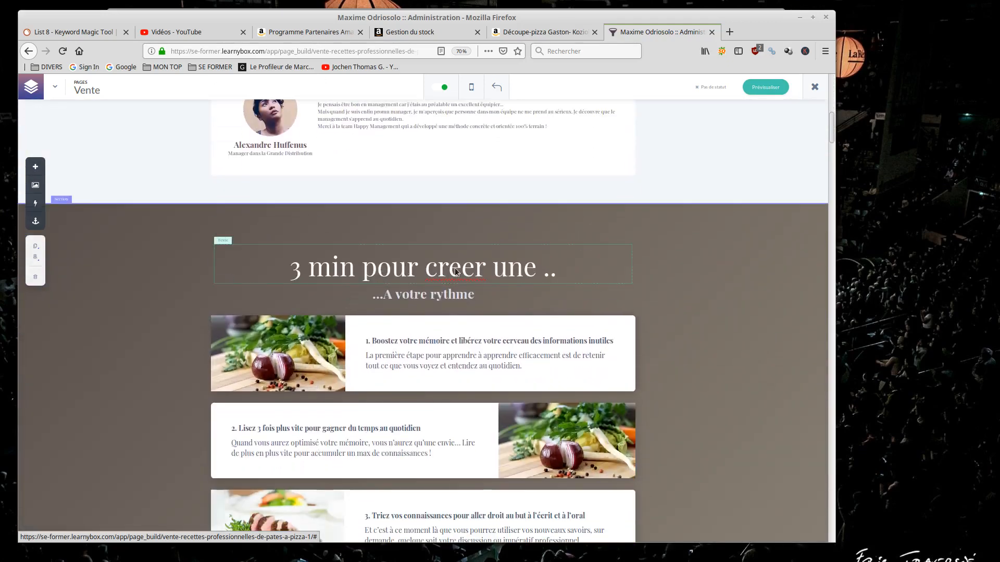
{"action": "left_click", "coordinate": [485, 271]}
{"action": "left_click", "coordinate": [534, 272]}
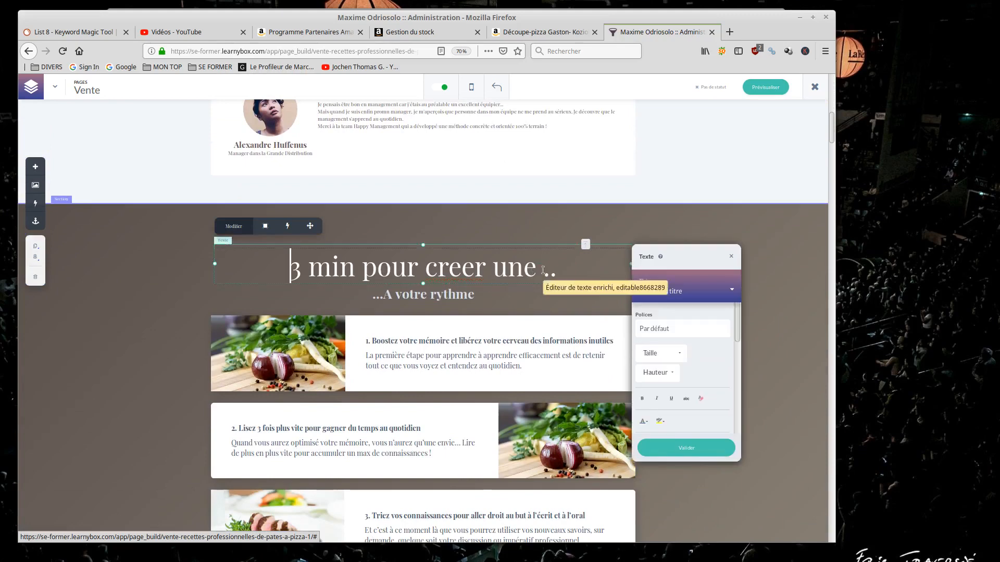
{"action": "left_click", "coordinate": [546, 279]}
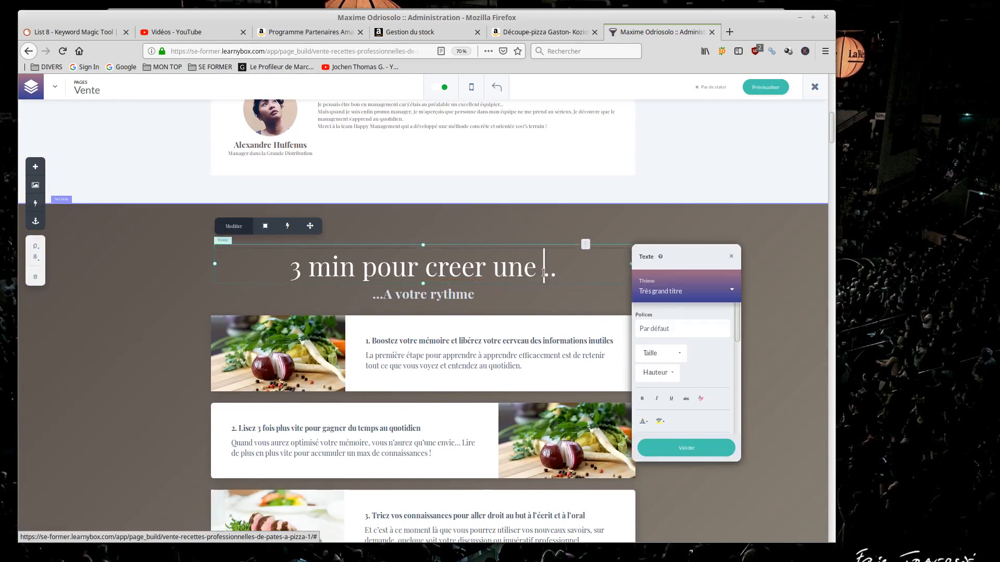
{"action": "type", "text": "pate "}
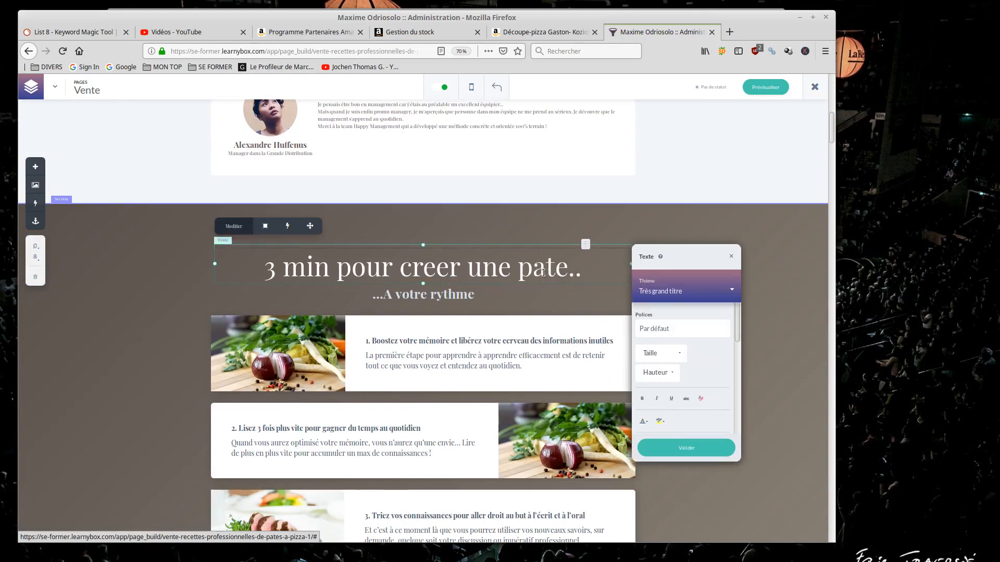
{"action": "type", "text": "a pizza"}
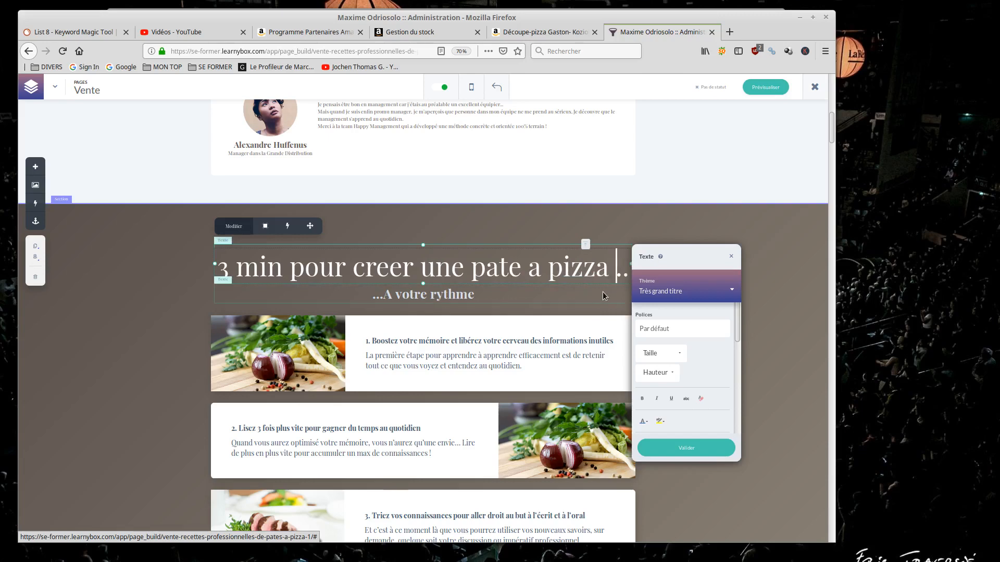
{"action": "type", "text": "p"}
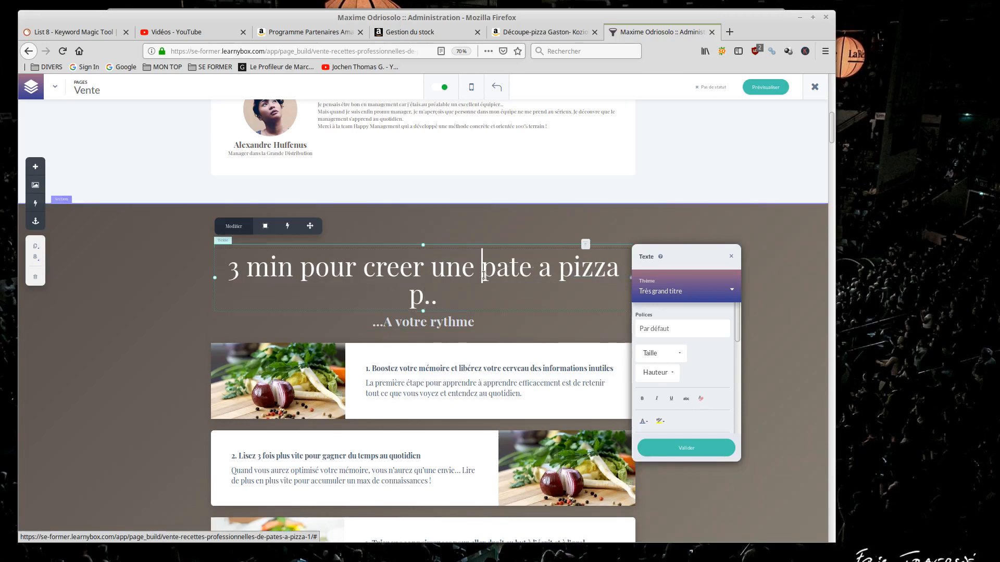
Compare the section heading's "pate a pizza" wording with the recette keywords in the SEMrush Keyword Magic Tool.
{"action": "left_click_drag", "start_coordinate": [483, 275], "coordinate": [619, 275]}
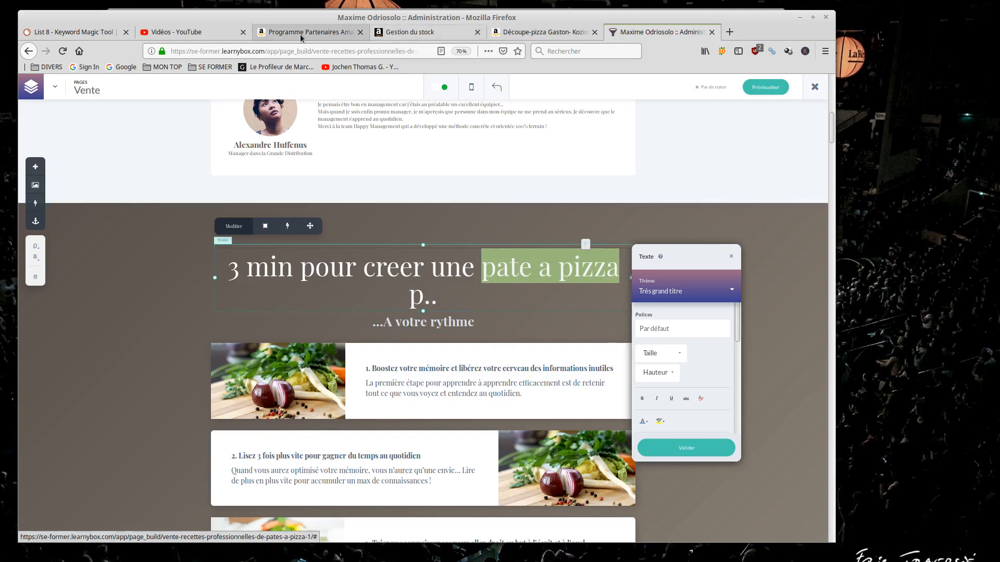
{"action": "left_click", "coordinate": [76, 32]}
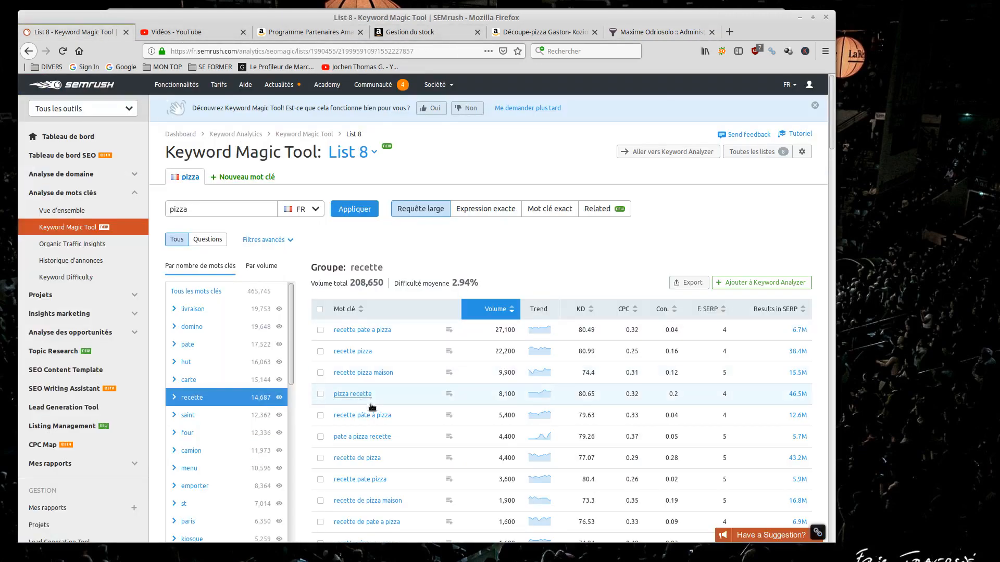
{"action": "scroll", "coordinate": [372, 407], "scroll_direction": "down", "scroll_amount": 5}
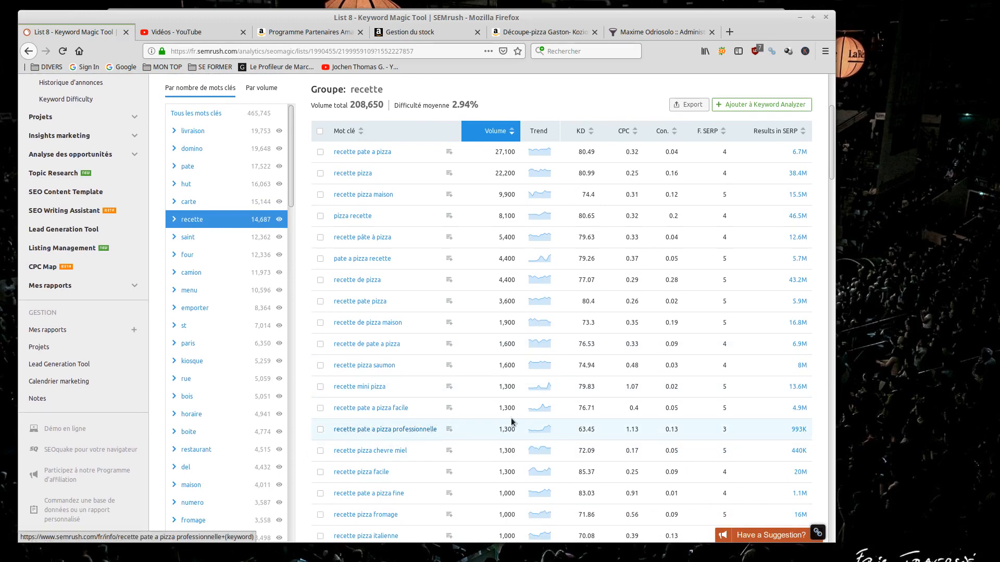
{"action": "left_click", "coordinate": [660, 36]}
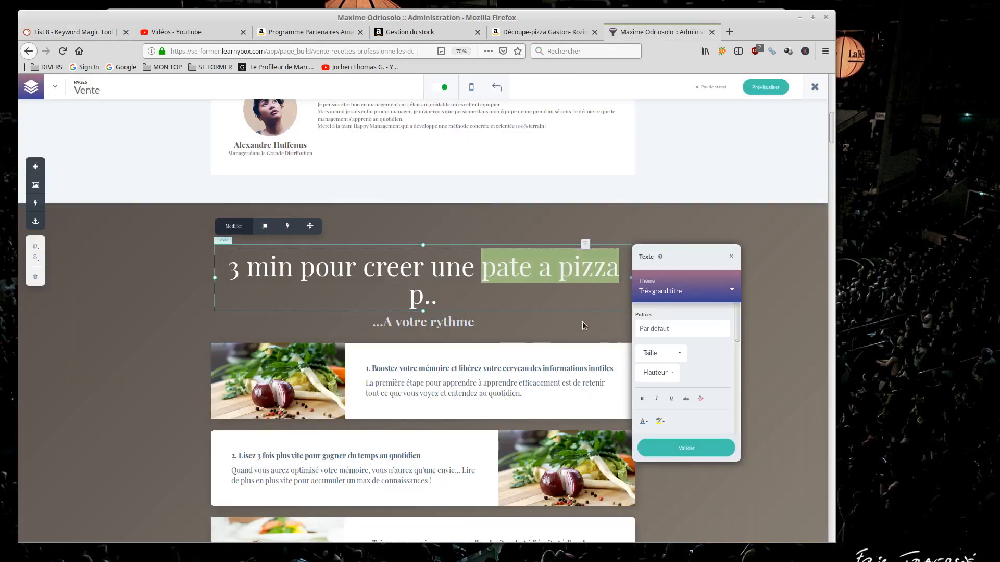
{"action": "left_click", "coordinate": [620, 269]}
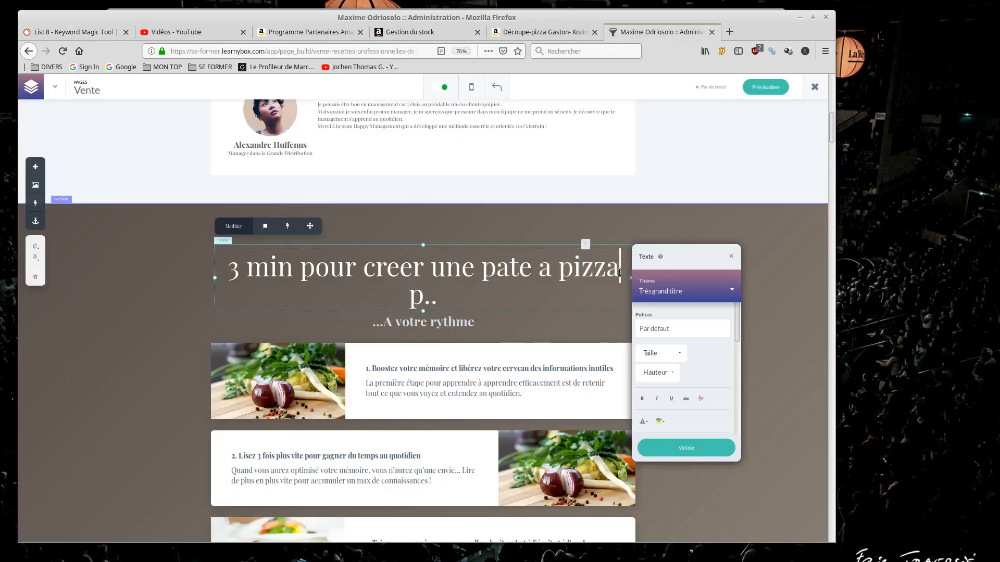
{"action": "left_click_drag", "start_coordinate": [619, 271], "coordinate": [487, 275]}
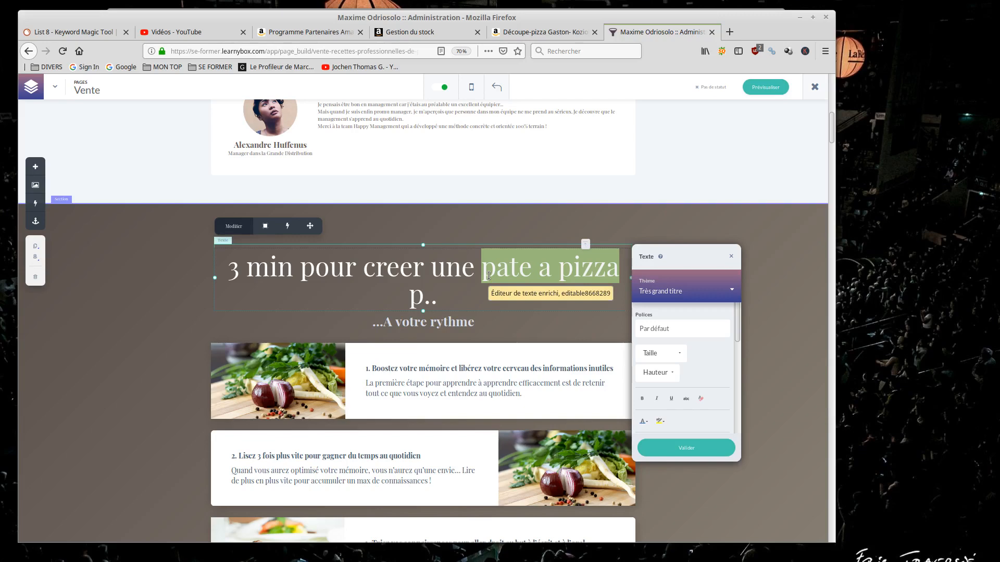
{"action": "left_click", "coordinate": [89, 33]}
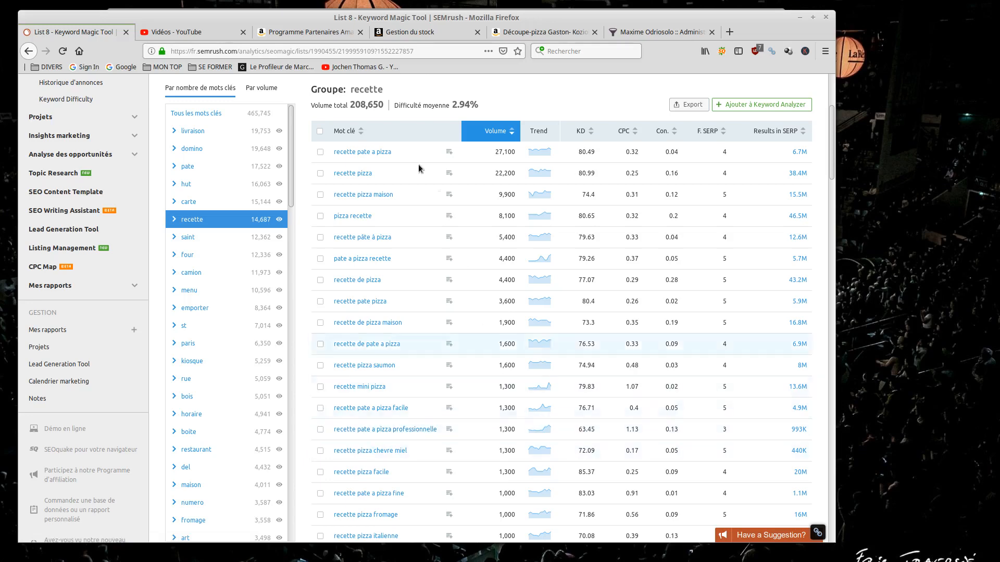
Back on the Vente page, change the section heading to "3 min pour une recette pate a pizza professionnelle.." and validate it.
{"action": "left_click", "coordinate": [666, 29]}
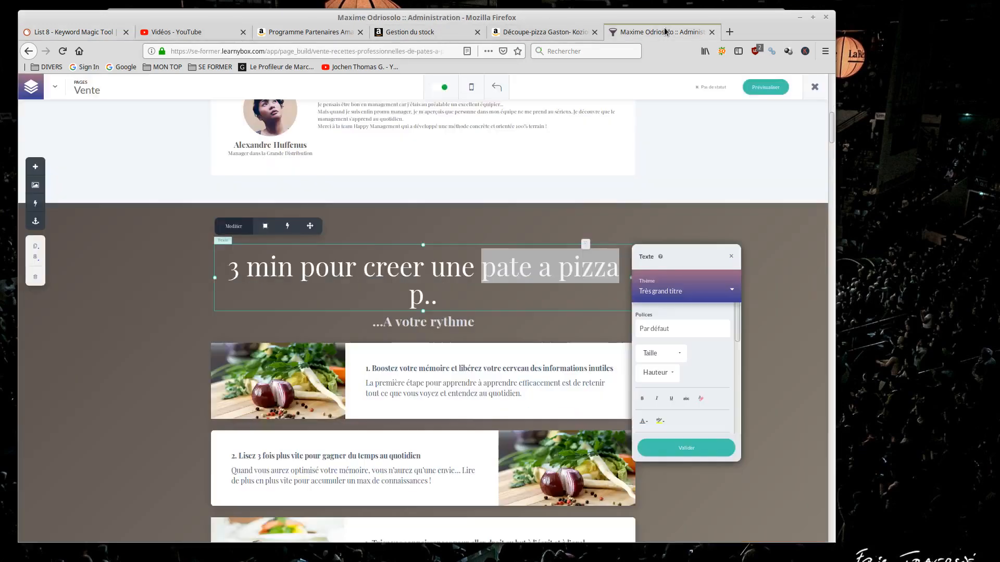
{"action": "left_click", "coordinate": [476, 267]}
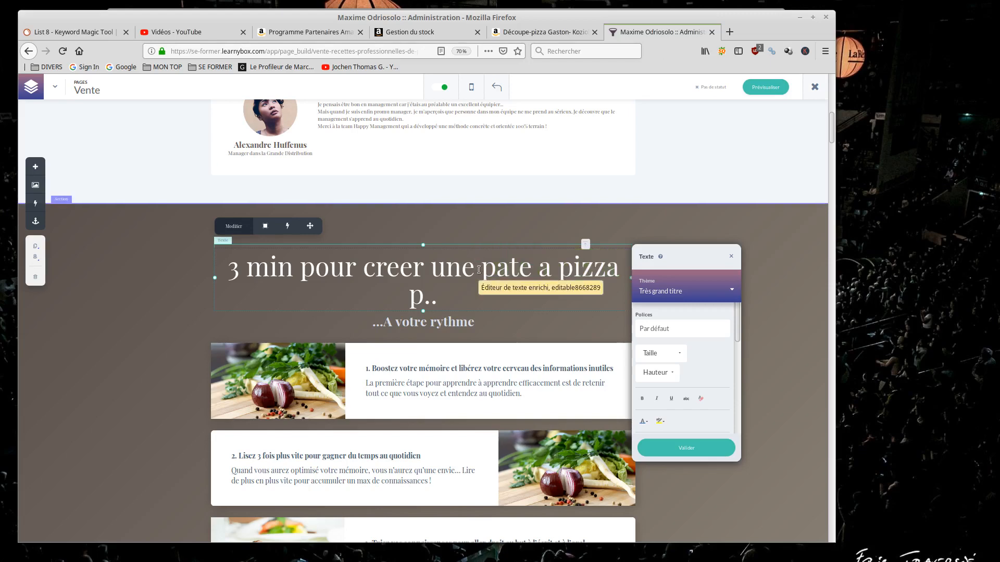
{"action": "left_click_drag", "start_coordinate": [480, 267], "coordinate": [367, 271]}
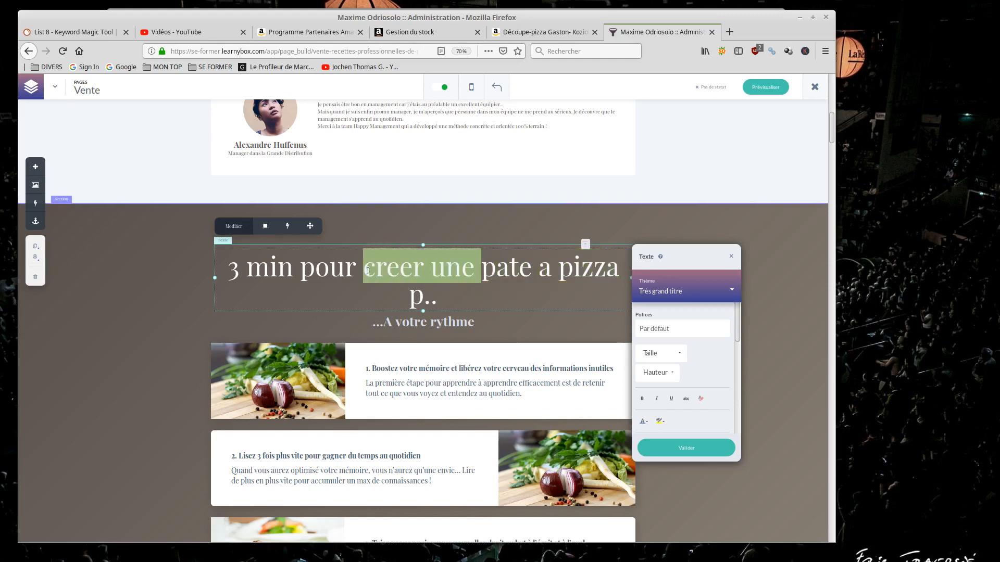
{"action": "key", "text": "BackSpace"}
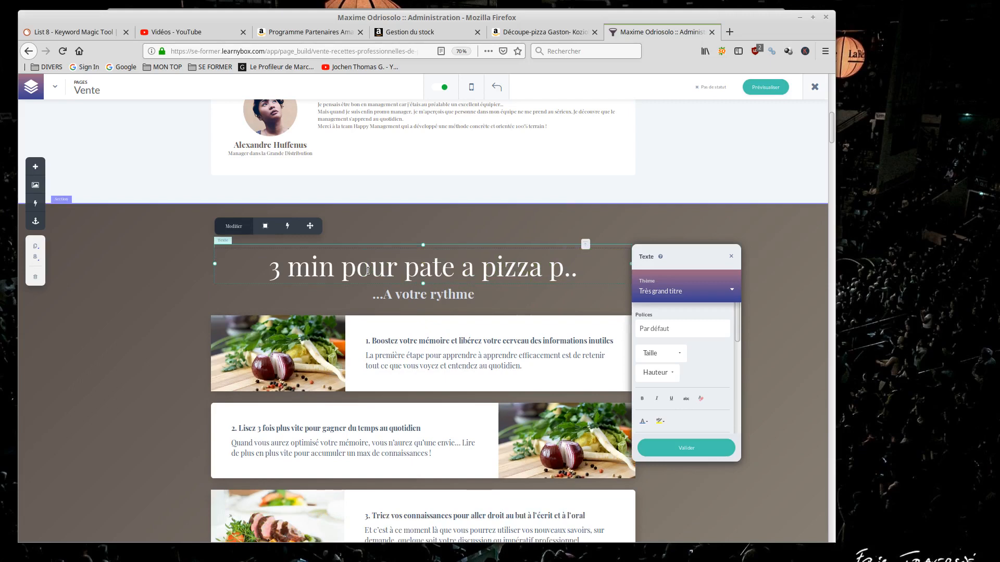
{"action": "type", "text": "une recette"}
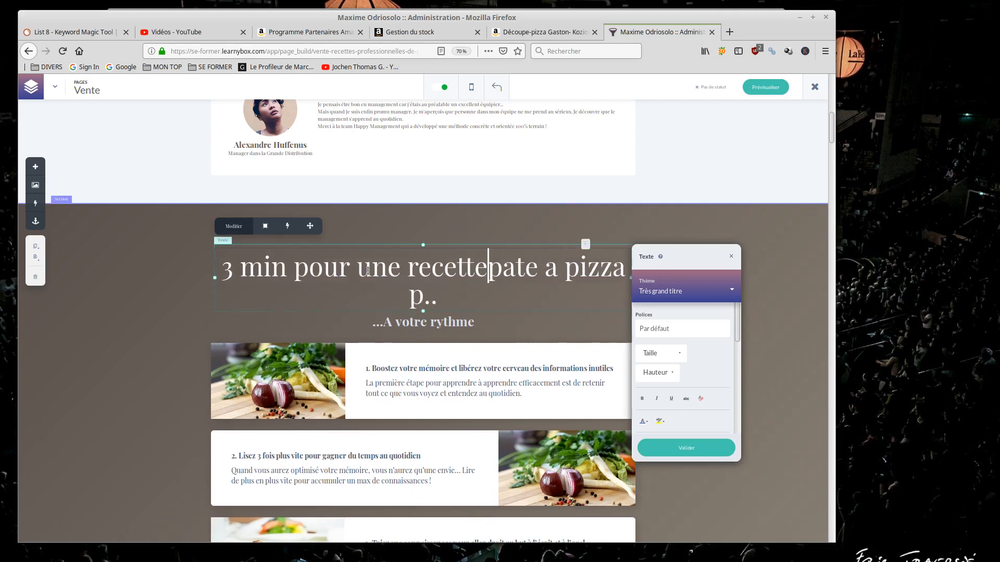
{"action": "type", "text": " pate a pizza p"}
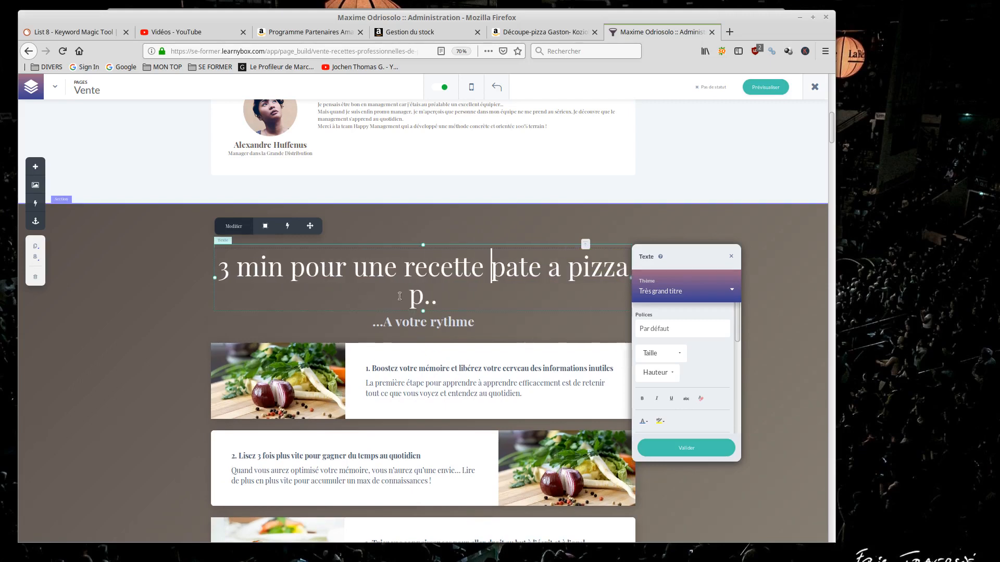
{"action": "type", "text": "rofession"}
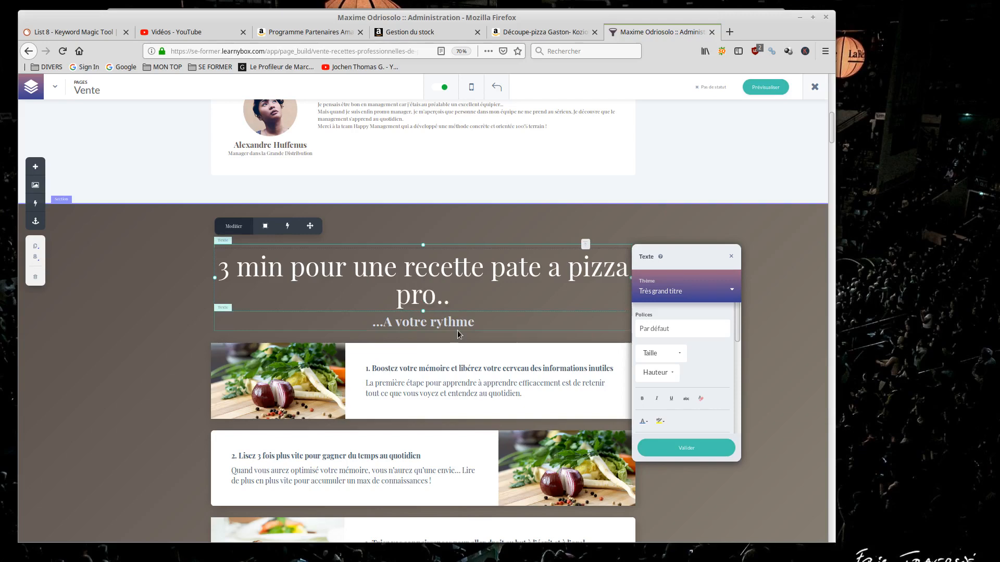
{"action": "type", "text": "nelle"}
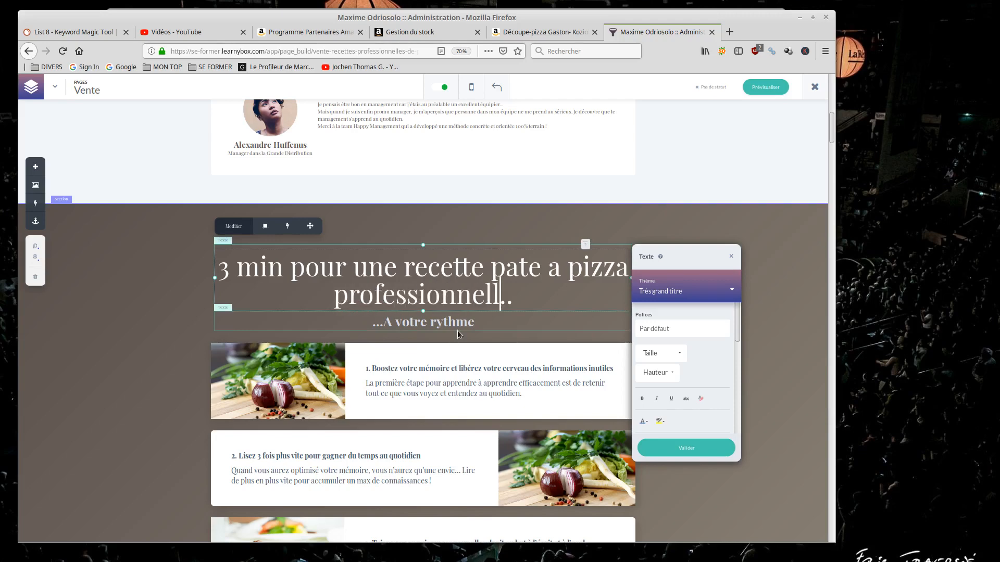
{"action": "left_click", "coordinate": [686, 448]}
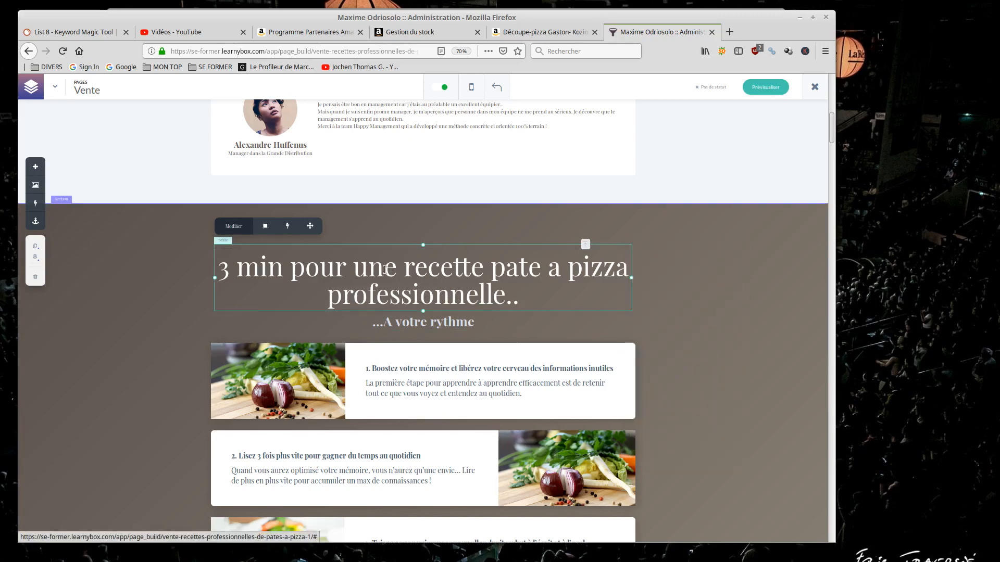
Show the Texte presets for the section heading, pointing out Titre 2, and close the element library.
{"action": "left_click", "coordinate": [34, 173]}
{"action": "left_click", "coordinate": [68, 239]}
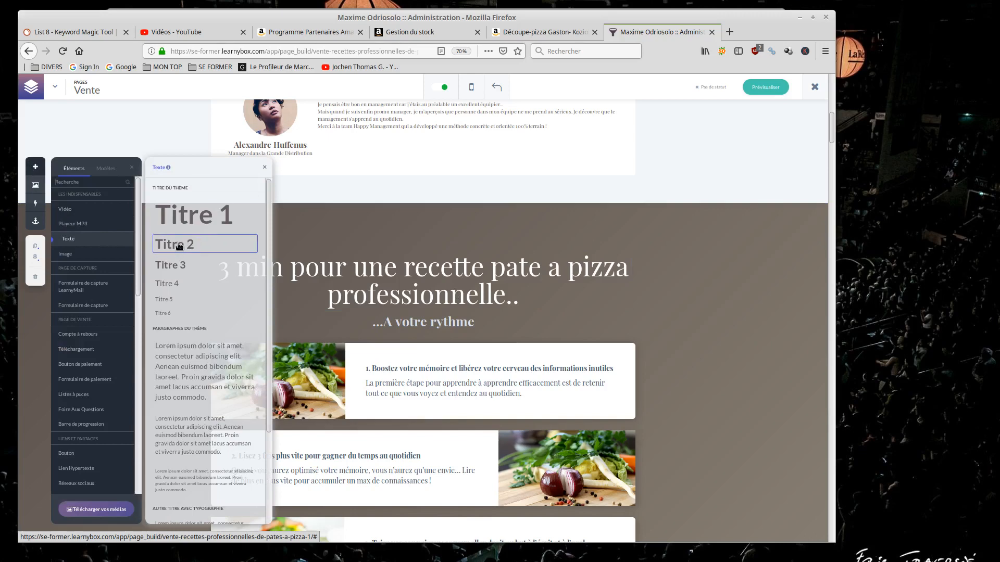
{"action": "left_click_drag", "start_coordinate": [332, 235], "coordinate": [349, 236]}
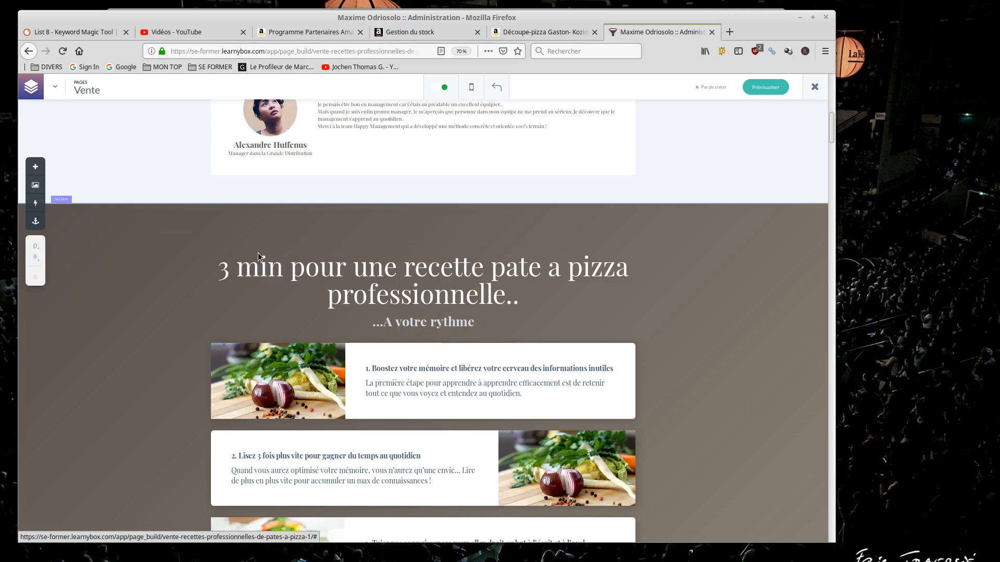
Copy the section heading "3 min pour une recette pate a pizza professionnelle.." and paste it over the placeholder text of the Titre 2 element above.
{"action": "double_click", "coordinate": [512, 340]}
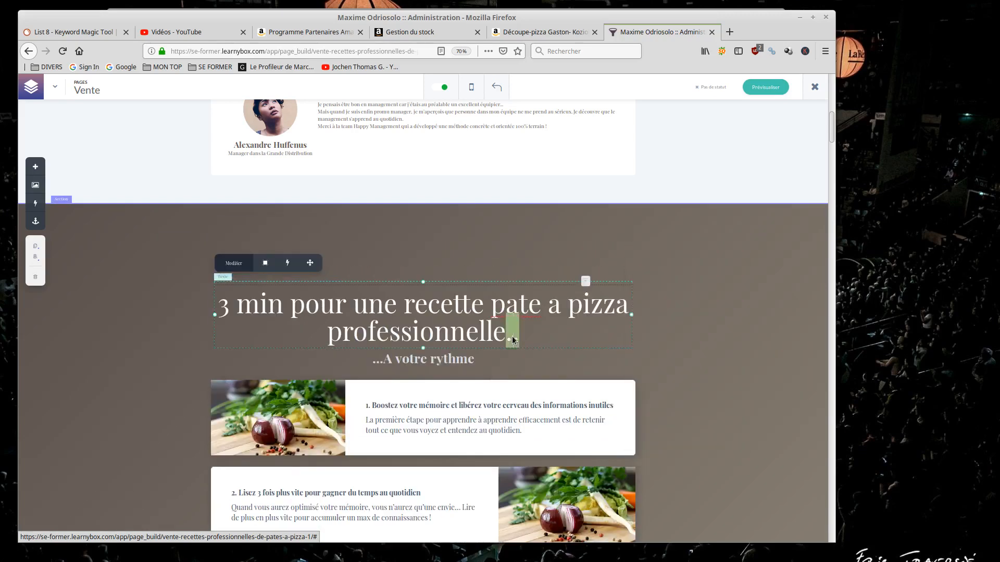
{"action": "left_click_drag", "start_coordinate": [513, 340], "coordinate": [193, 304]}
{"action": "key", "text": "ctrl+c"}
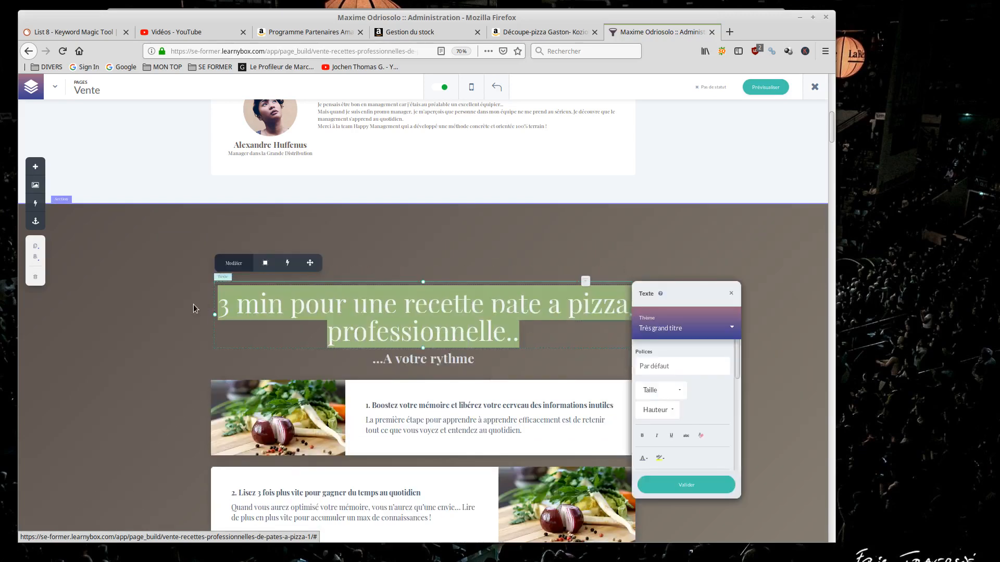
{"action": "left_click", "coordinate": [387, 262]}
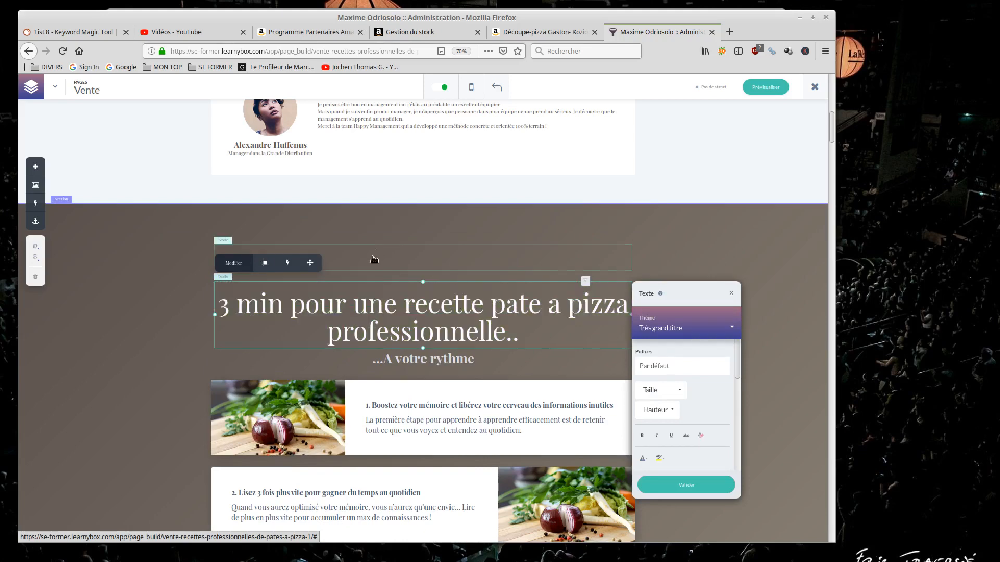
{"action": "left_click", "coordinate": [360, 259]}
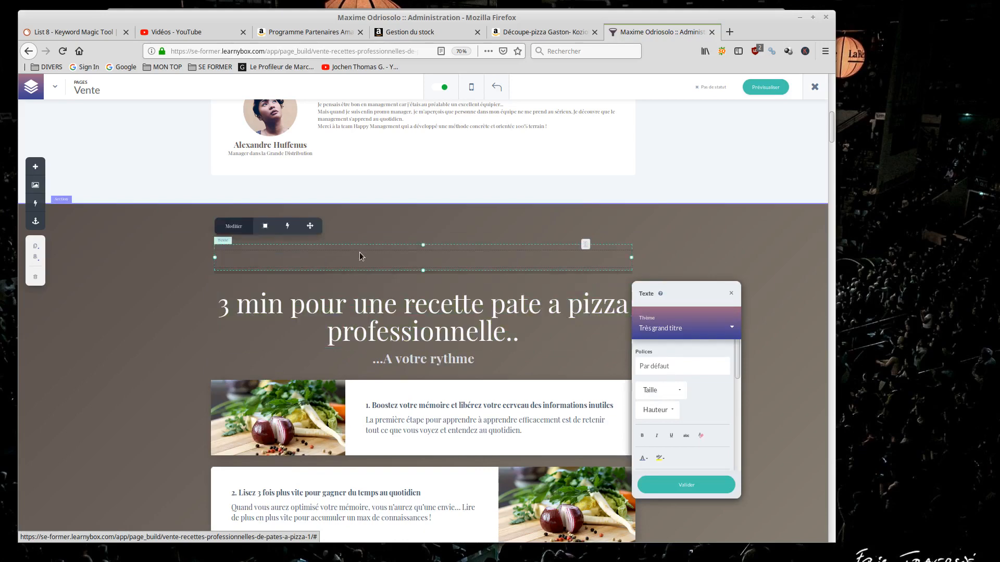
{"action": "left_click", "coordinate": [361, 259]}
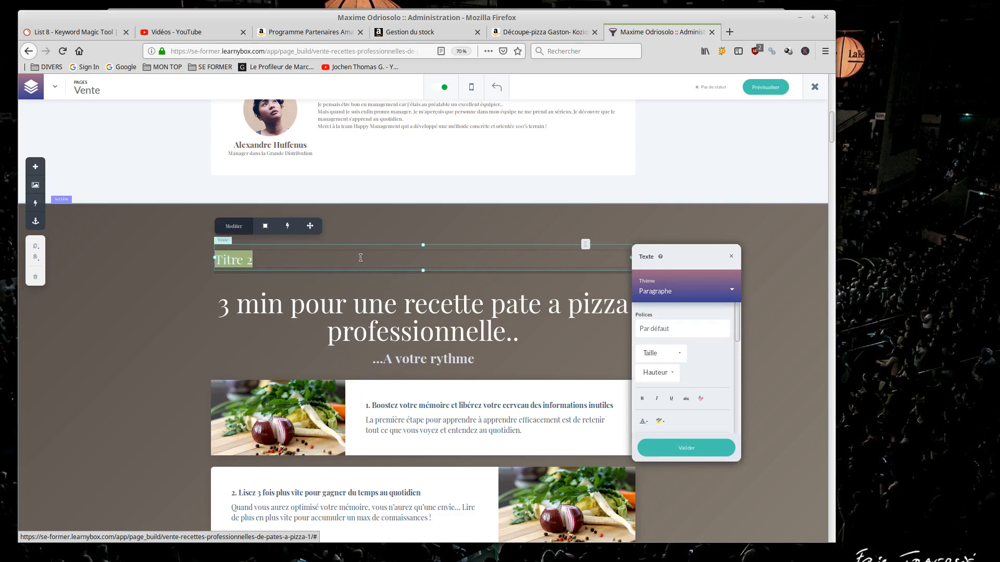
{"action": "key", "text": "ctrl+v"}
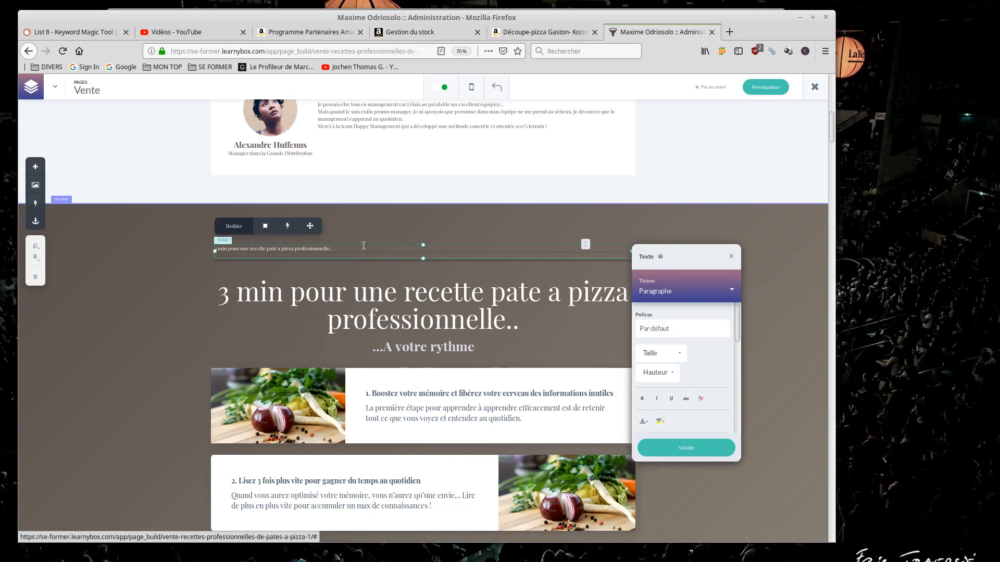
Set the pasted section heading's font size to 48px and validate it.
{"action": "left_click_drag", "start_coordinate": [333, 248], "coordinate": [201, 249]}
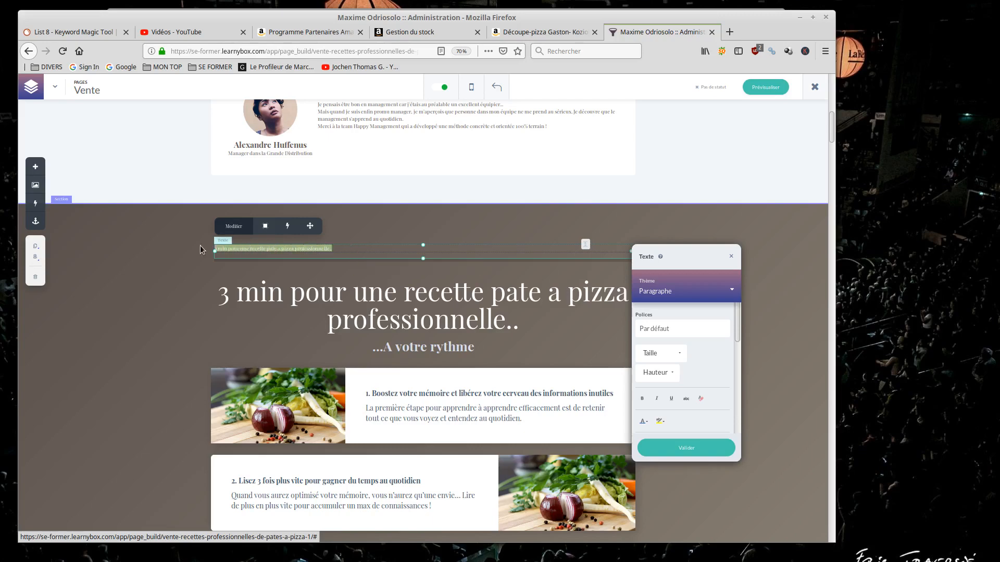
{"action": "left_click", "coordinate": [679, 353]}
{"action": "scroll", "coordinate": [664, 399], "scroll_direction": "down", "scroll_amount": 5}
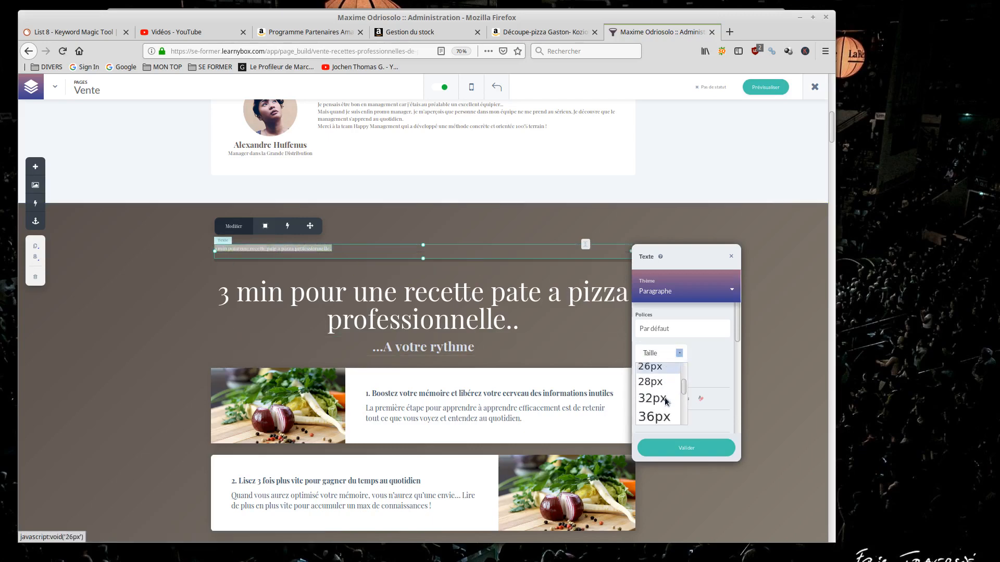
{"action": "scroll", "coordinate": [666, 400], "scroll_direction": "down", "scroll_amount": 3}
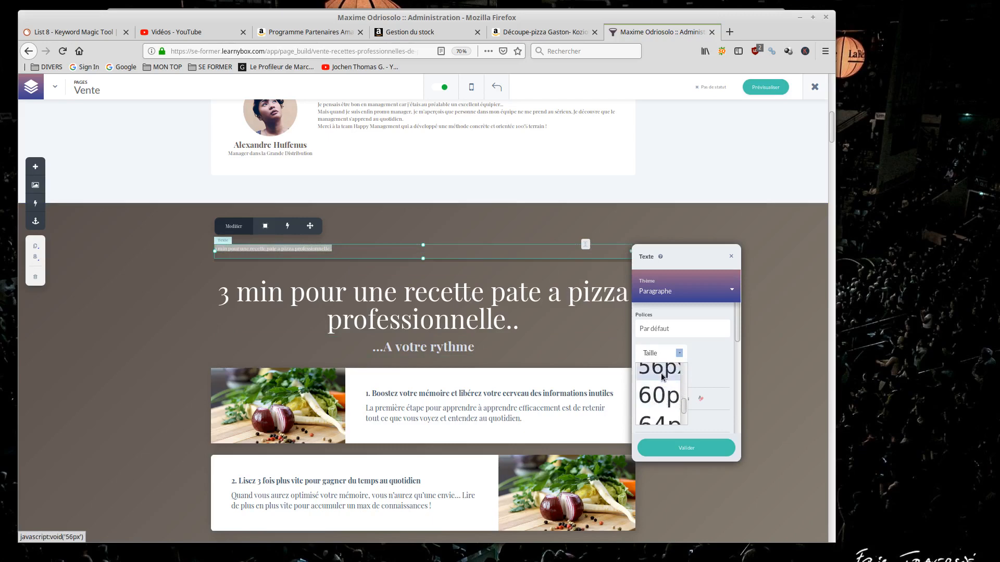
{"action": "left_click", "coordinate": [662, 369]}
{"action": "left_click", "coordinate": [672, 355]}
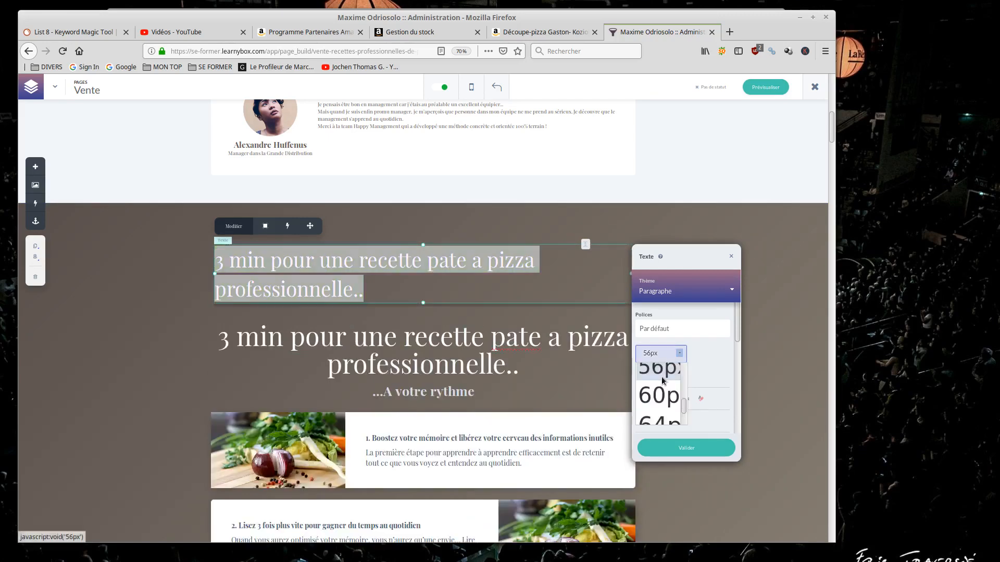
{"action": "scroll", "coordinate": [666, 383], "scroll_direction": "up", "scroll_amount": 2}
{"action": "left_click", "coordinate": [665, 384]}
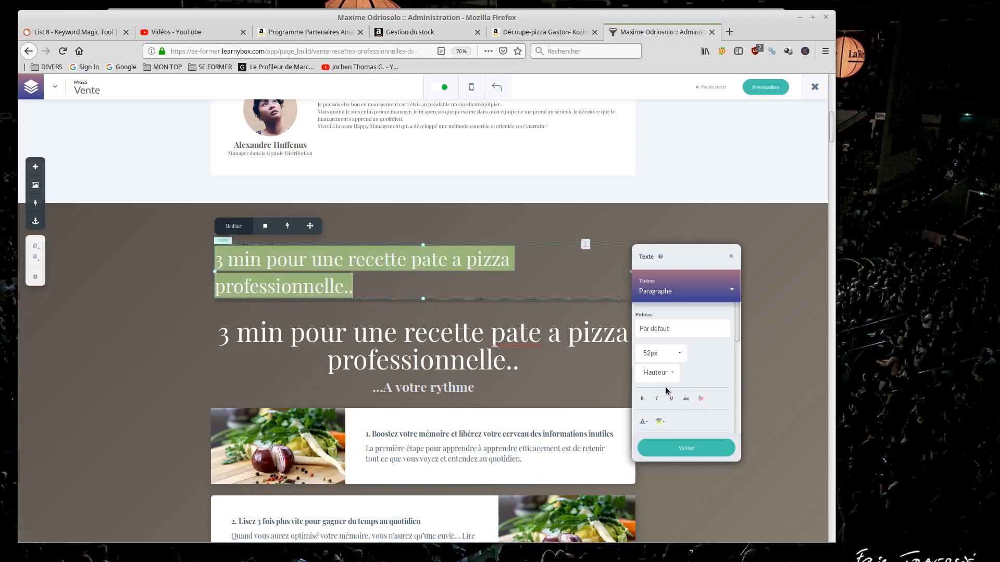
{"action": "left_click", "coordinate": [667, 357]}
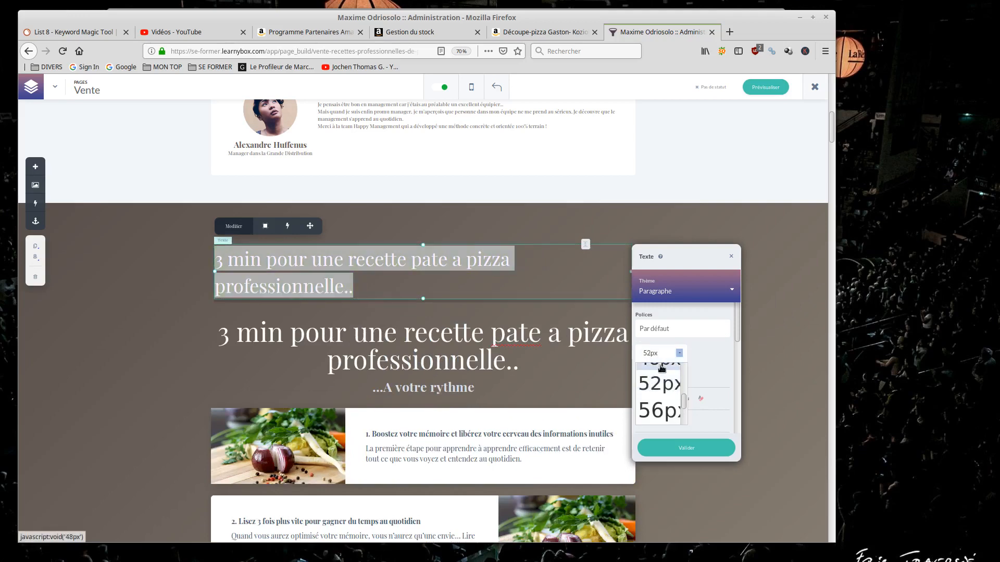
{"action": "left_click", "coordinate": [663, 369]}
{"action": "left_click", "coordinate": [525, 302]}
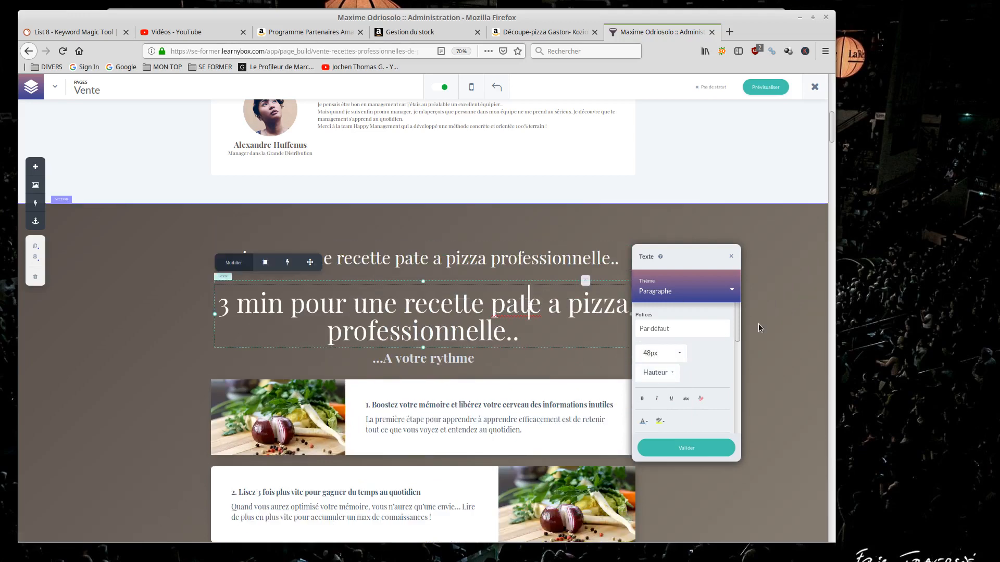
{"action": "left_click", "coordinate": [693, 448]}
Delete the original Très grand titre section heading beneath the new one.
{"action": "left_click", "coordinate": [236, 290]}
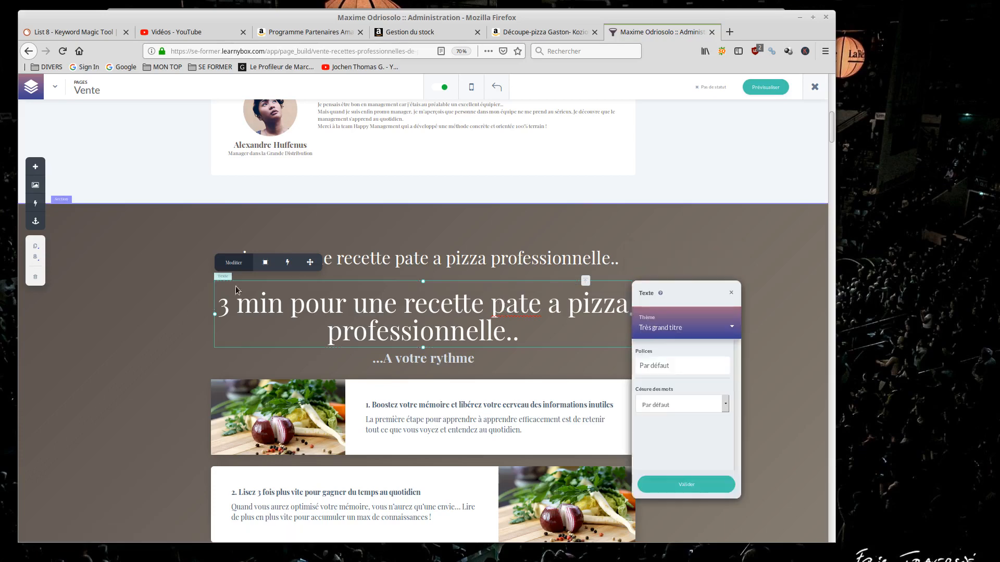
{"action": "left_click", "coordinate": [36, 277]}
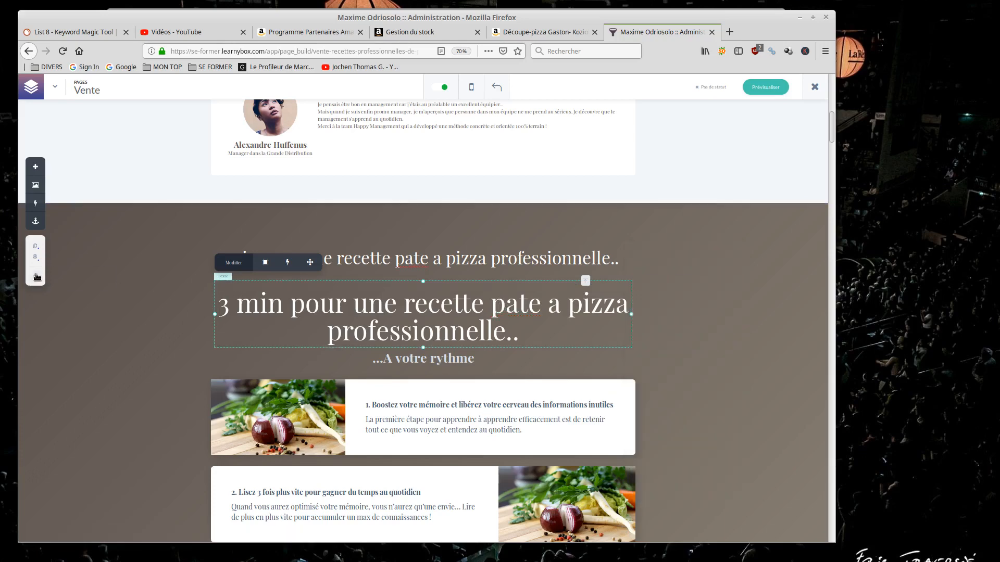
{"action": "left_click", "coordinate": [451, 263]}
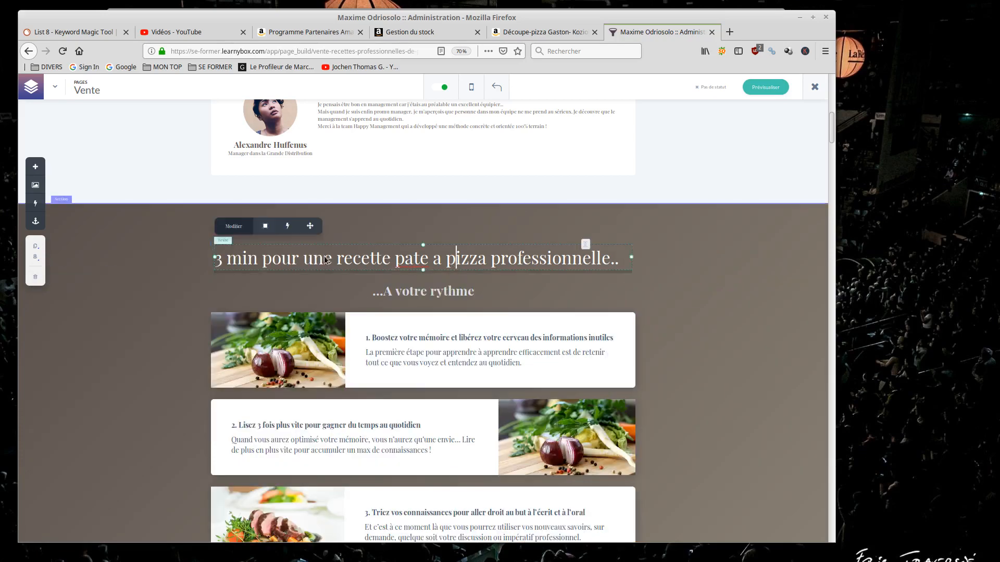
Check the main headline's text settings at the start of the page, validate them, and look over the sections below.
{"action": "scroll", "coordinate": [736, 315], "scroll_direction": "up", "scroll_amount": 10}
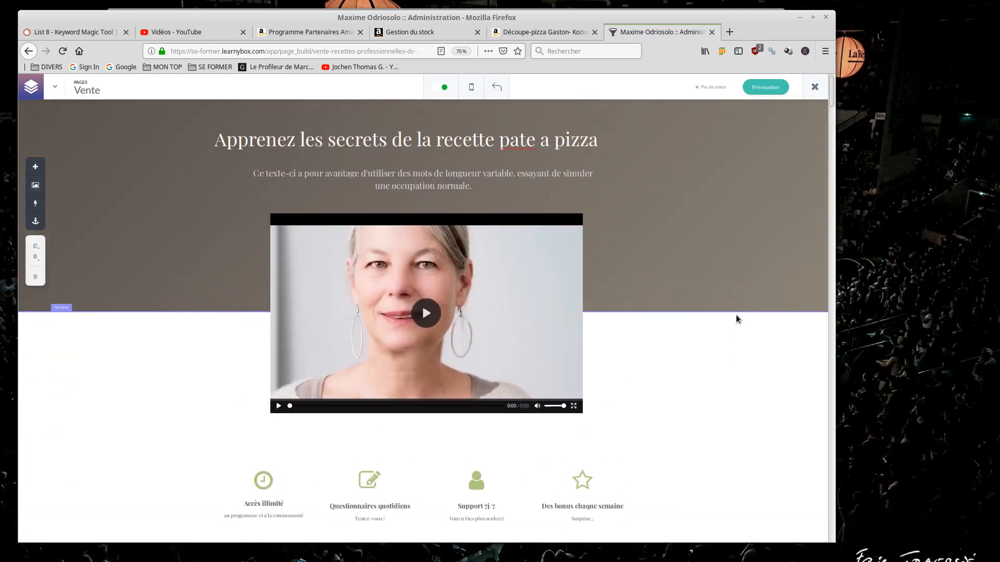
{"action": "left_click", "coordinate": [456, 151]}
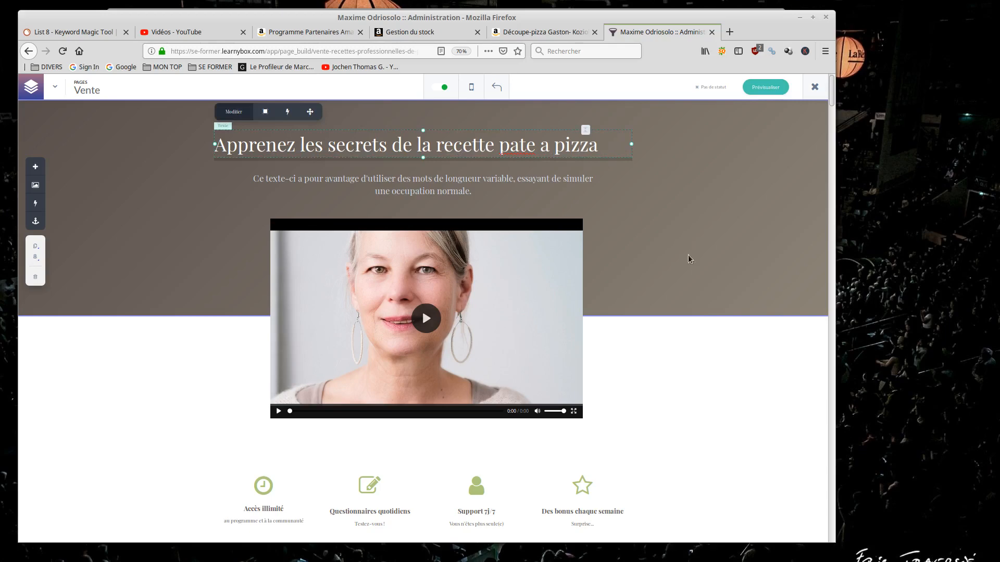
{"action": "scroll", "coordinate": [689, 257], "scroll_direction": "down", "scroll_amount": 8}
{"action": "scroll", "coordinate": [618, 357], "scroll_direction": "up", "scroll_amount": 8}
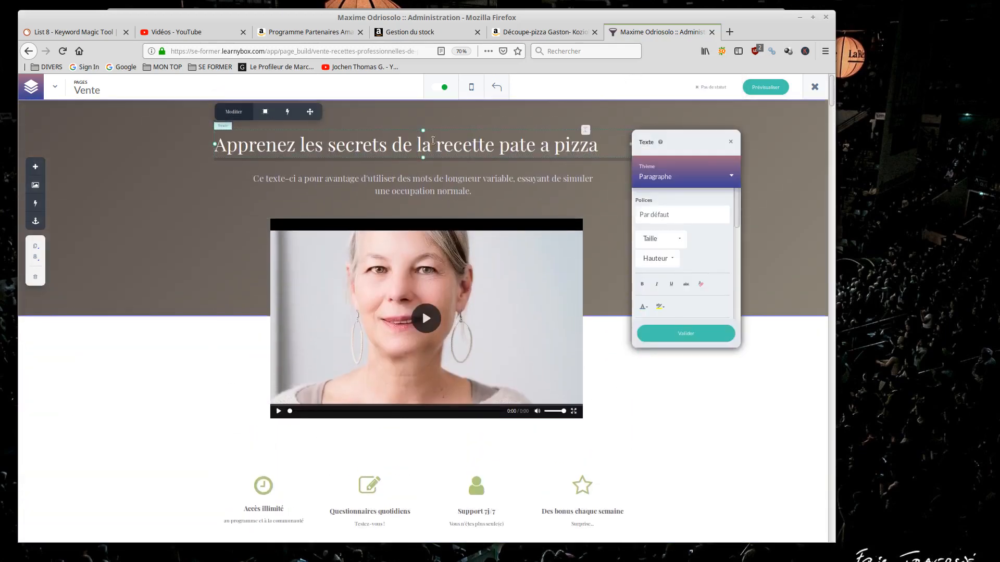
{"action": "left_click", "coordinate": [685, 334]}
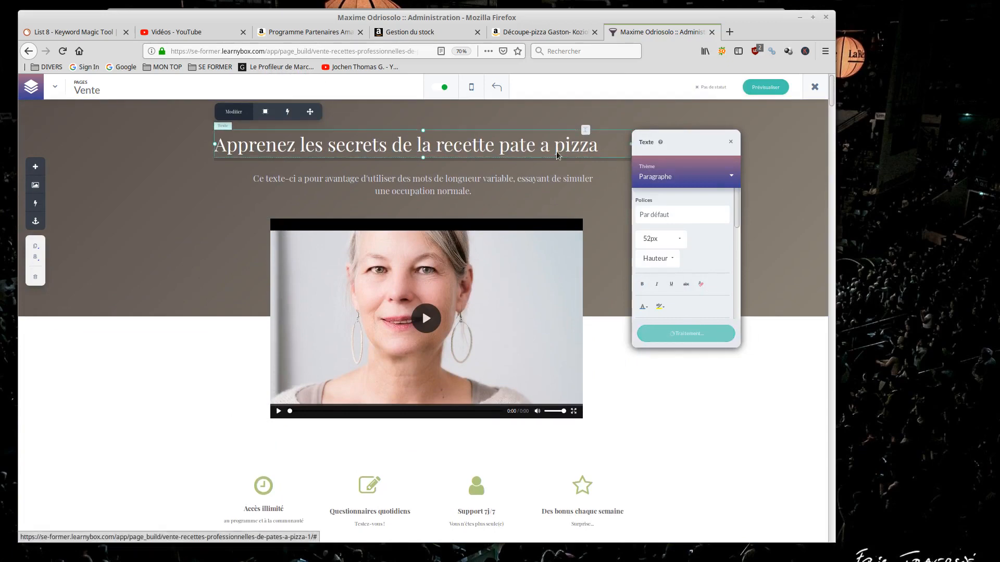
{"action": "double_click", "coordinate": [277, 150]}
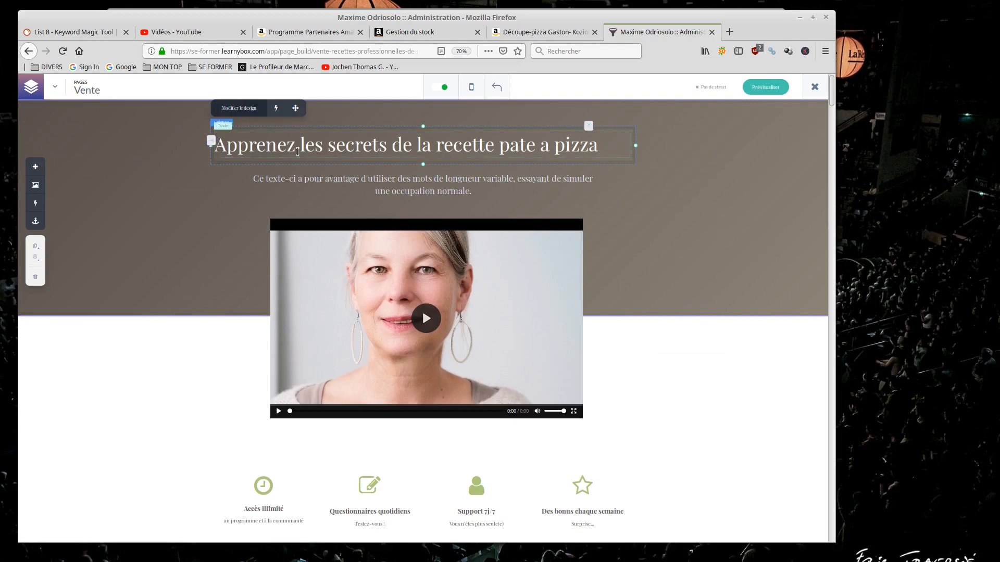
{"action": "scroll", "coordinate": [693, 297], "scroll_direction": "down", "scroll_amount": 3}
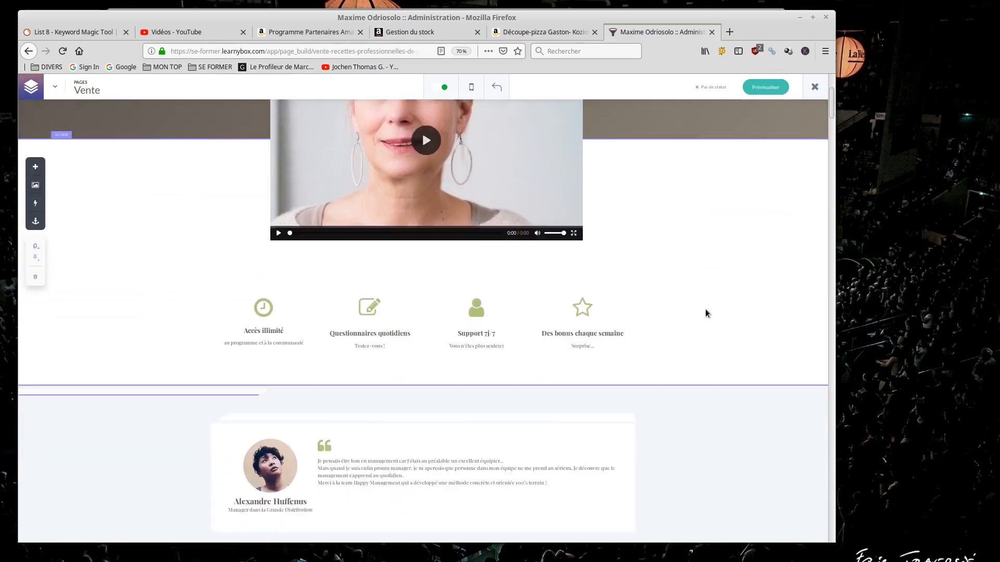
{"action": "scroll", "coordinate": [699, 313], "scroll_direction": "down", "scroll_amount": 2}
{"action": "scroll", "coordinate": [699, 313], "scroll_direction": "up", "scroll_amount": 5}
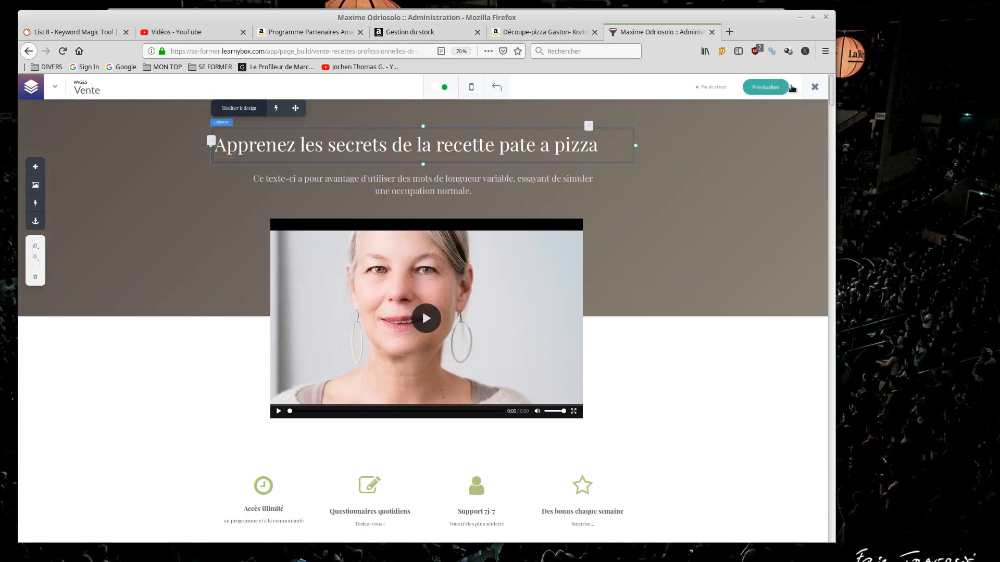
Leave the page editor and open the Vente page of the [Lancement de Produit] funnel for editing.
{"action": "left_click", "coordinate": [813, 88]}
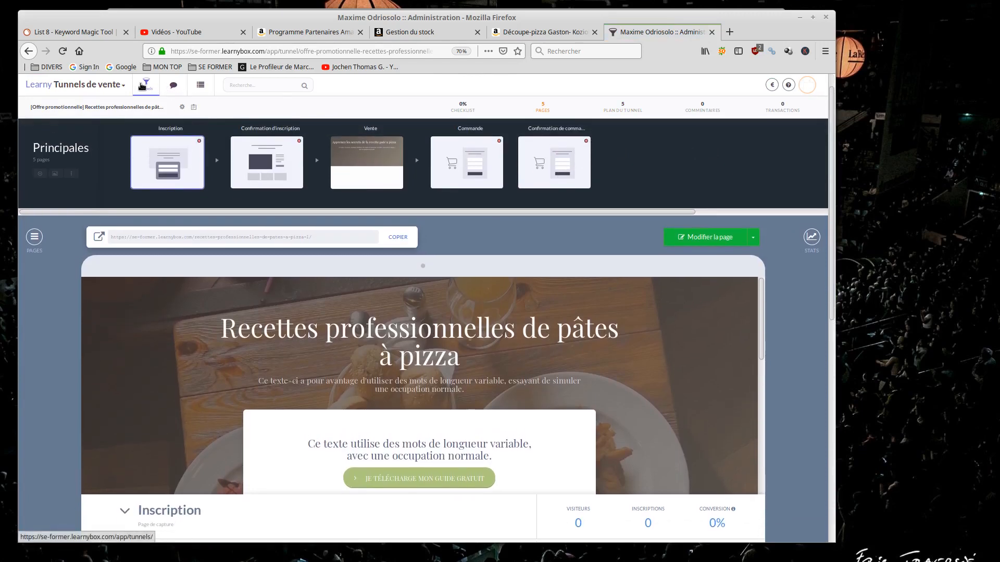
{"action": "left_click", "coordinate": [141, 86]}
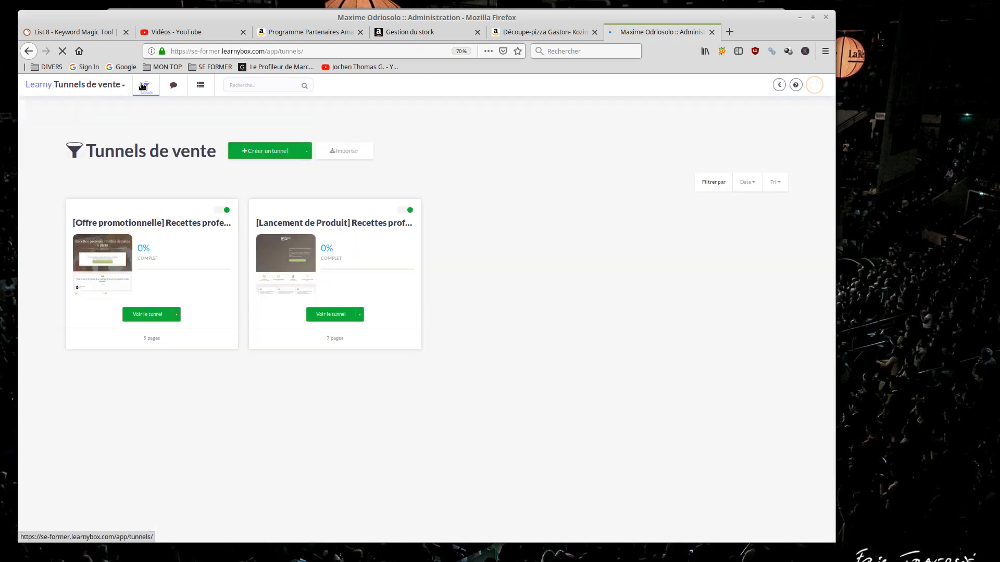
{"action": "left_click", "coordinate": [327, 316]}
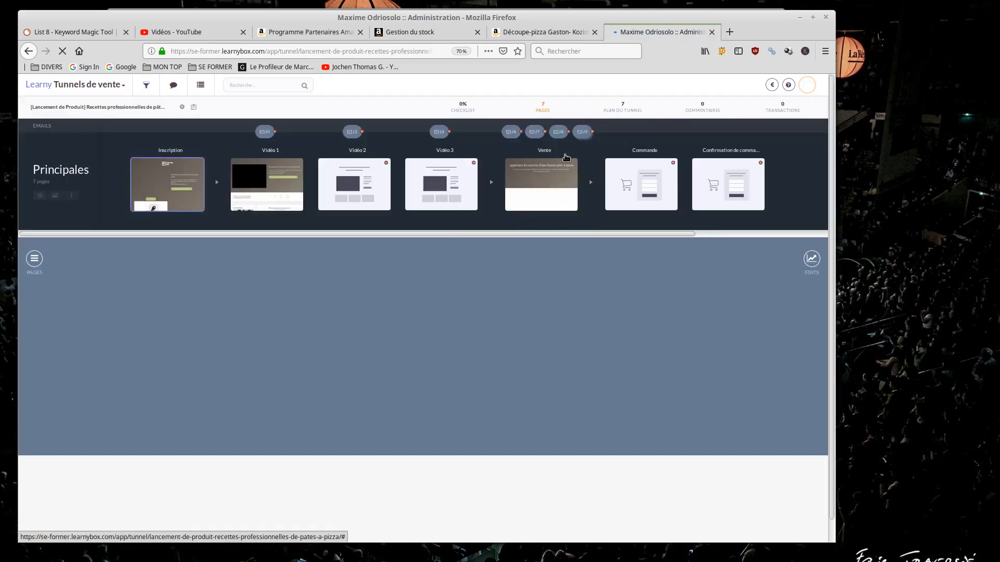
{"action": "left_click", "coordinate": [530, 181]}
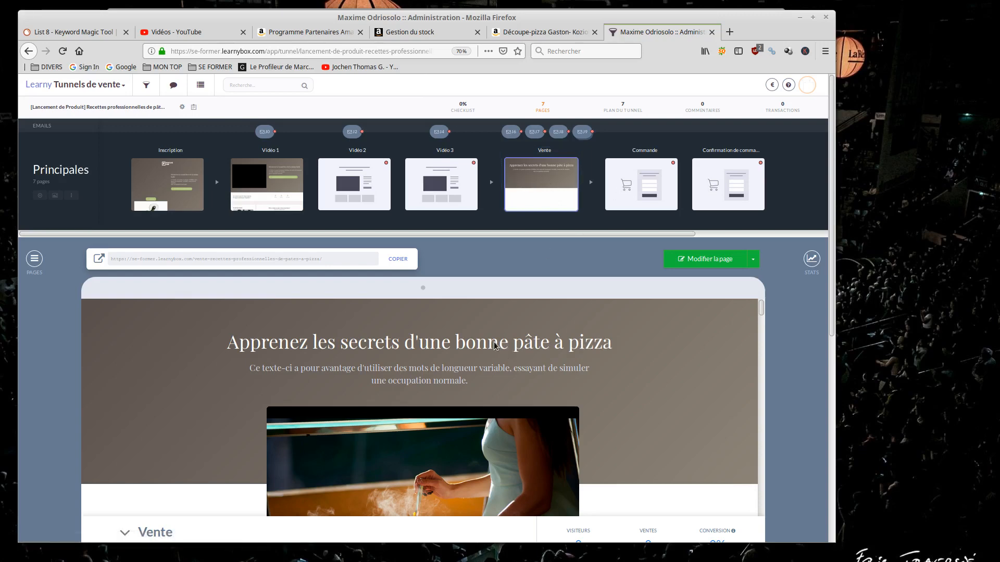
{"action": "left_click", "coordinate": [670, 267]}
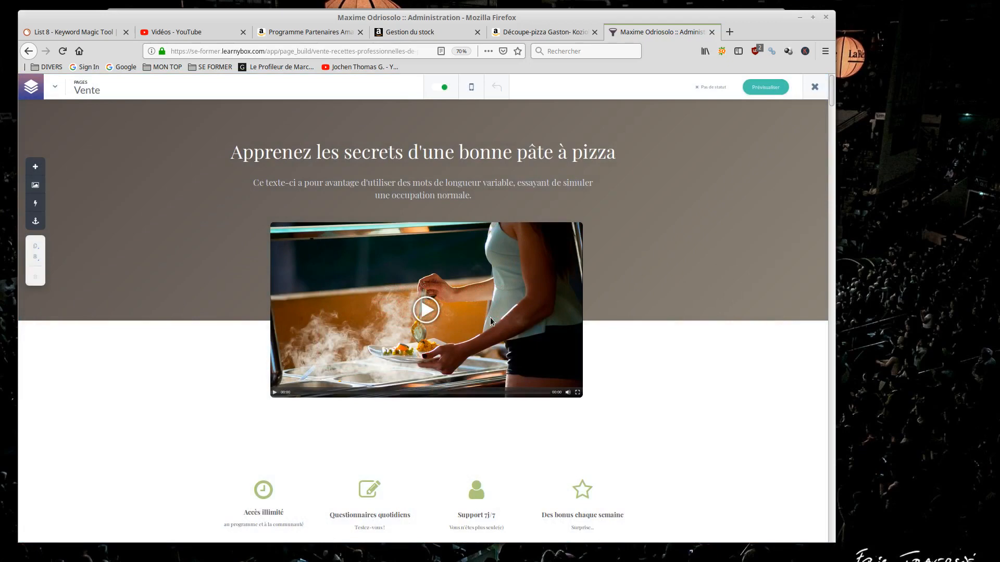
{"action": "left_click", "coordinate": [540, 151]}
{"action": "left_click", "coordinate": [539, 152]}
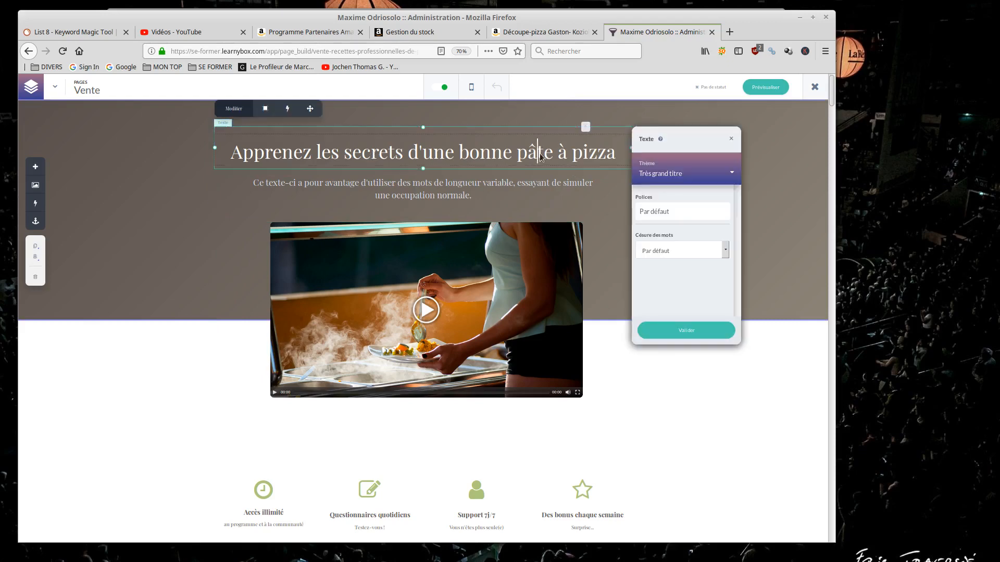
{"action": "left_click", "coordinate": [686, 330]}
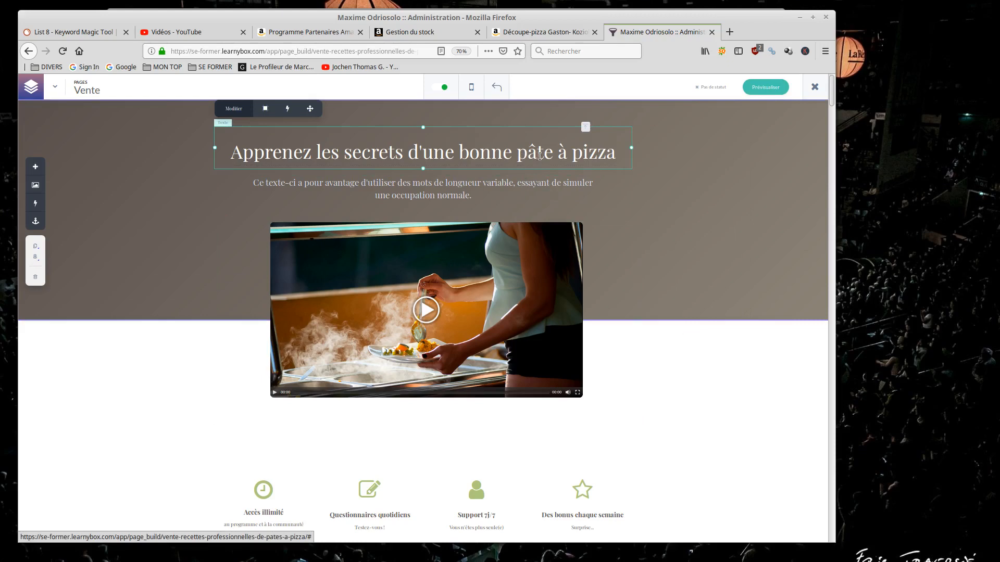
{"action": "left_click", "coordinate": [540, 155]}
{"action": "left_click", "coordinate": [691, 330]}
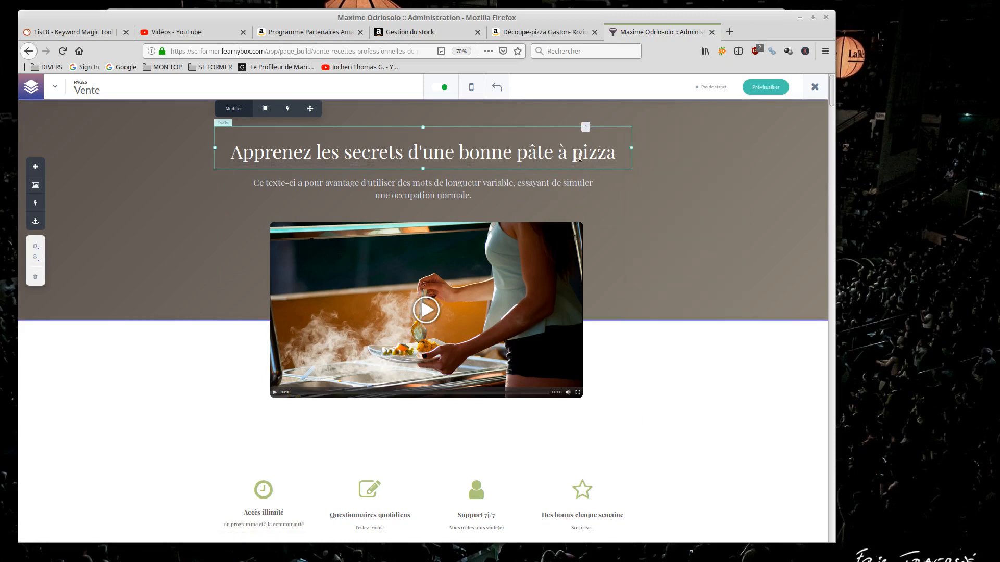
Remove the accents from "pâte à pizza" in the main headline, making it "pate a pizza".
{"action": "left_click", "coordinate": [582, 158]}
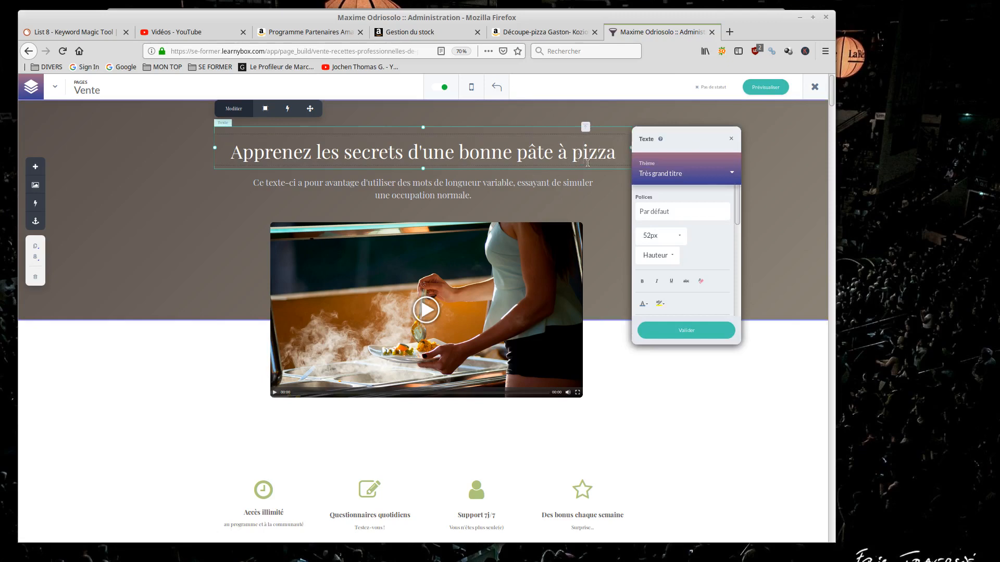
{"action": "key", "text": "BackSpace"}
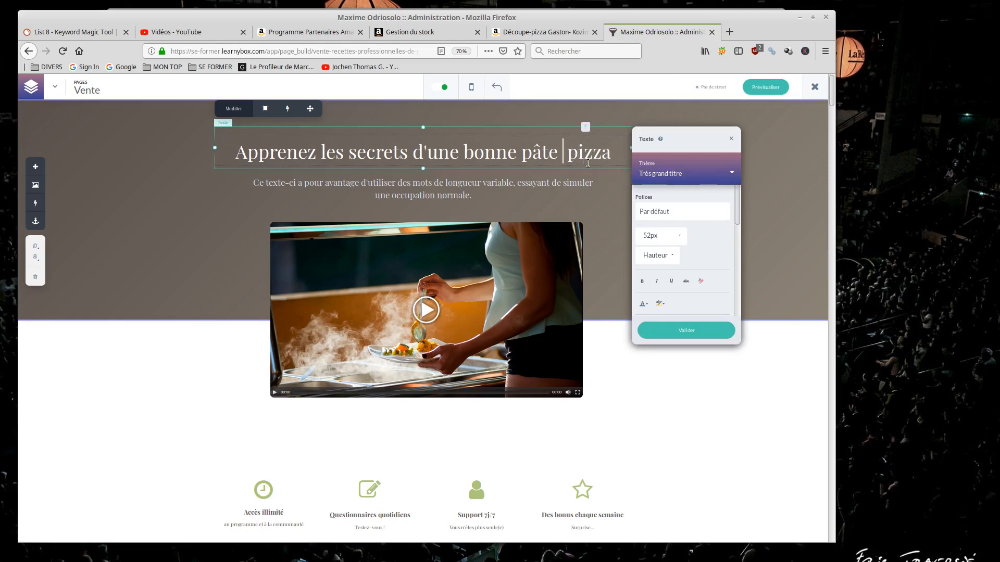
{"action": "type", "text": "a"}
{"action": "key", "text": "Left"}
{"action": "key", "text": "Left"}
{"action": "key", "text": "Left"}
{"action": "key", "text": "Left"}
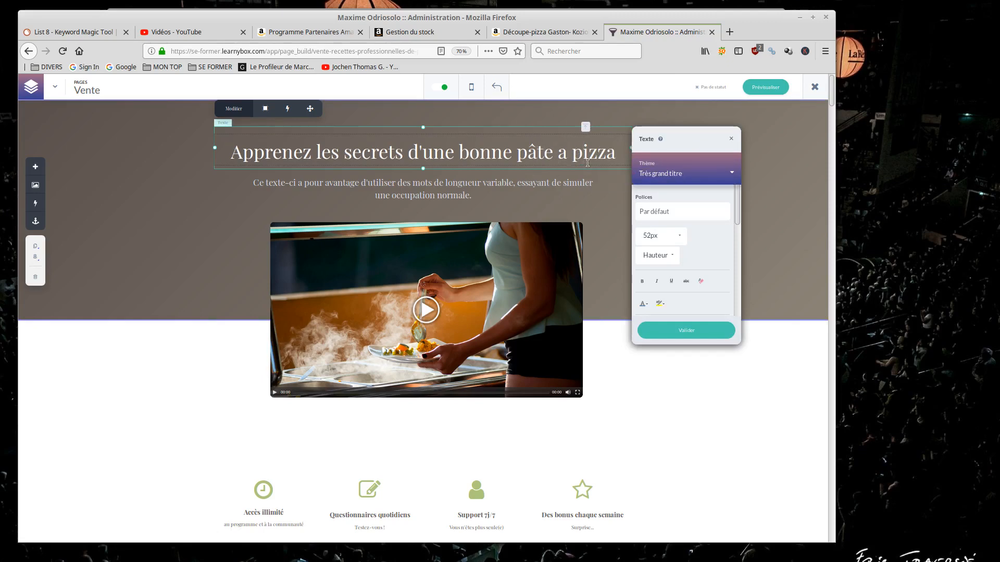
{"action": "key", "text": "BackSpace"}
{"action": "type", "text": "a"}
Delete the word "bonne" before "pate a pizza" in the main headline.
{"action": "key", "text": "Right"}
{"action": "key", "text": "Left"}
{"action": "key", "text": "Left"}
{"action": "key", "text": "Left"}
{"action": "key", "text": "BackSpace"}
{"action": "key", "text": "BackSpace"}
{"action": "key", "text": "BackSpace"}
{"action": "key", "text": "BackSpace"}
{"action": "key", "text": "BackSpace"}
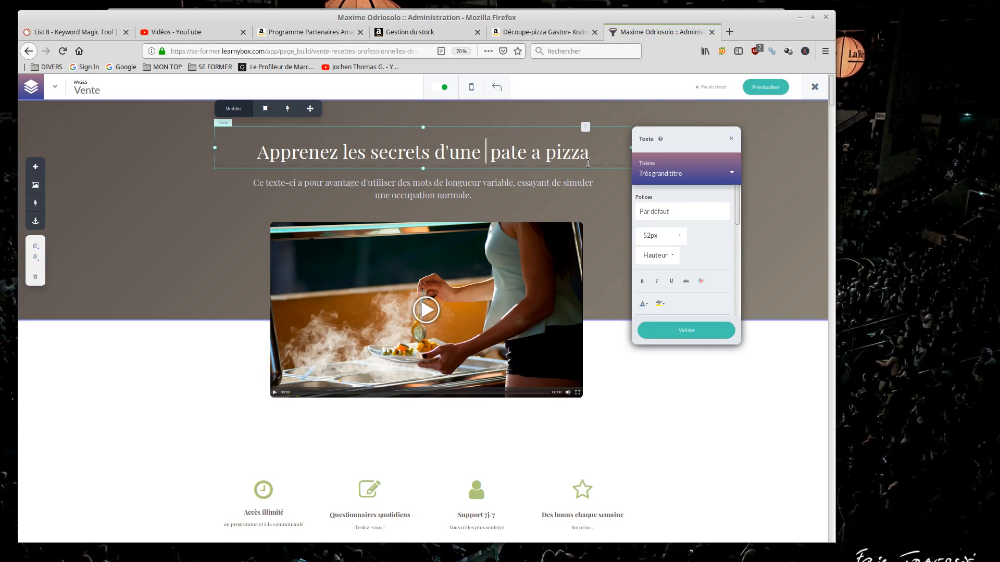
{"action": "key", "text": "BackSpace"}
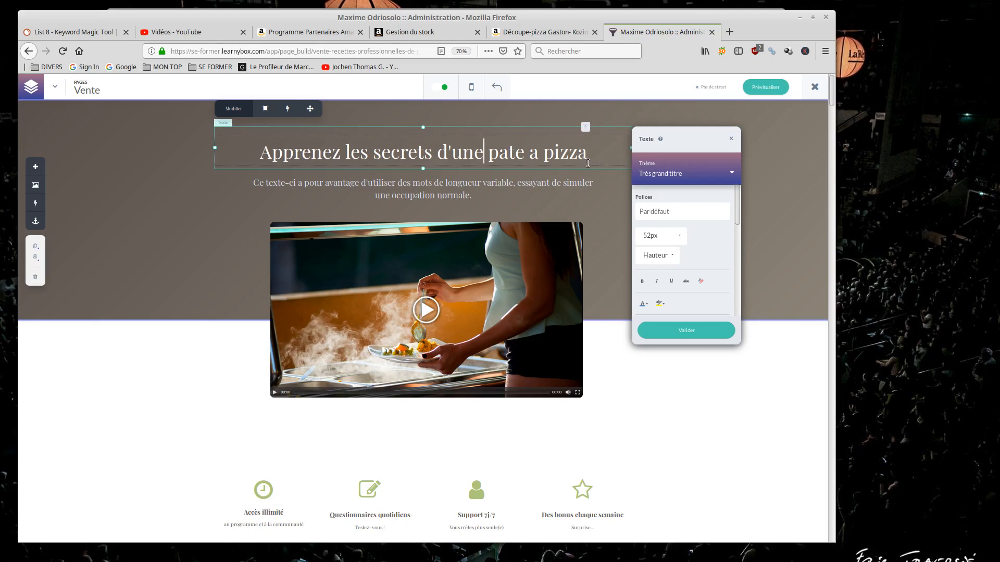
Replace "d'une" in the main headline with "de la recette", keeping a space before "pate a pizza".
{"action": "key", "text": "Right"}
{"action": "key", "text": "Right"}
{"action": "key", "text": "Right"}
{"action": "key", "text": "Right"}
{"action": "key", "text": "Right"}
{"action": "key", "text": "Right"}
{"action": "key", "text": "Right"}
{"action": "key", "text": "Right"}
{"action": "key", "text": "Right"}
{"action": "key", "text": "Right"}
{"action": "left_click", "coordinate": [490, 154]}
{"action": "key", "text": "BackSpace"}
{"action": "key", "text": "BackSpace"}
{"action": "key", "text": "BackSpace"}
{"action": "key", "text": "BackSpace"}
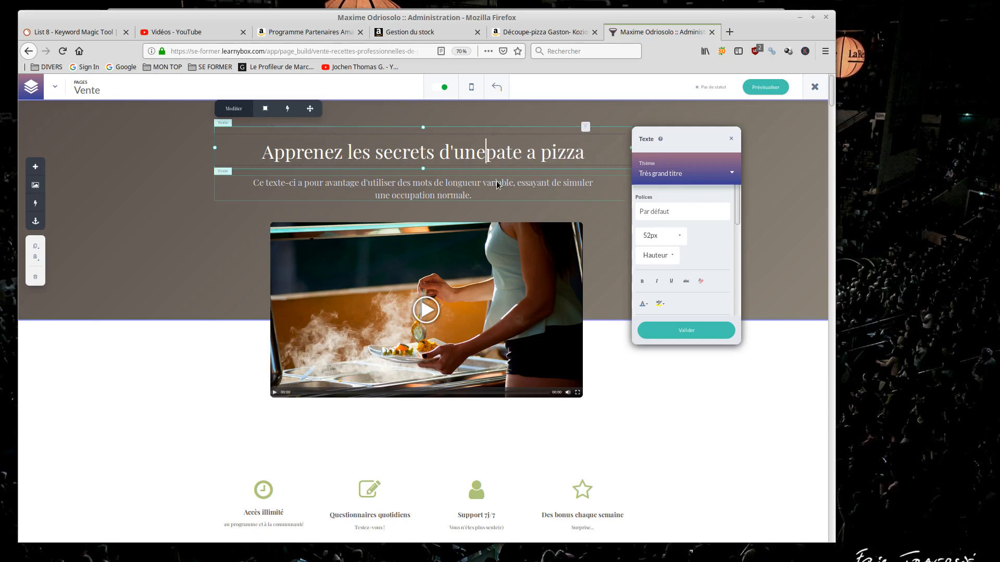
{"action": "key", "text": "BackSpace"}
{"action": "type", "text": "e la "}
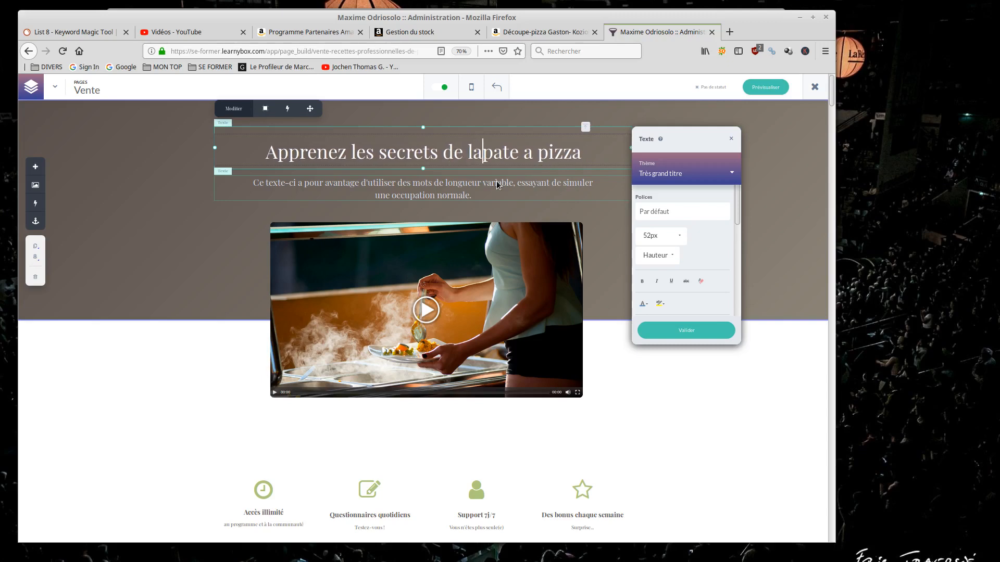
{"action": "type", "text": "recette"}
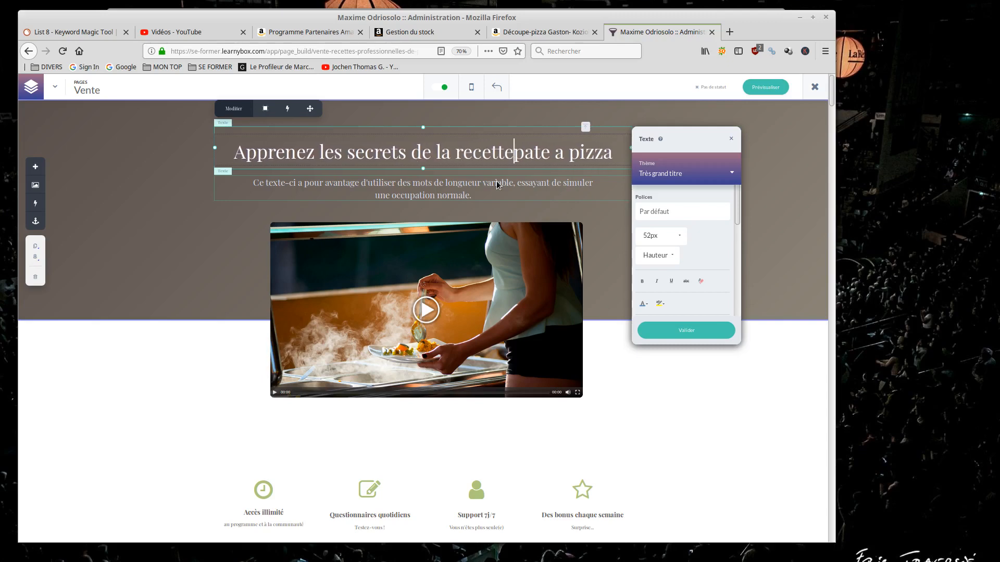
{"action": "key", "text": "Right"}
{"action": "key", "text": "Right"}
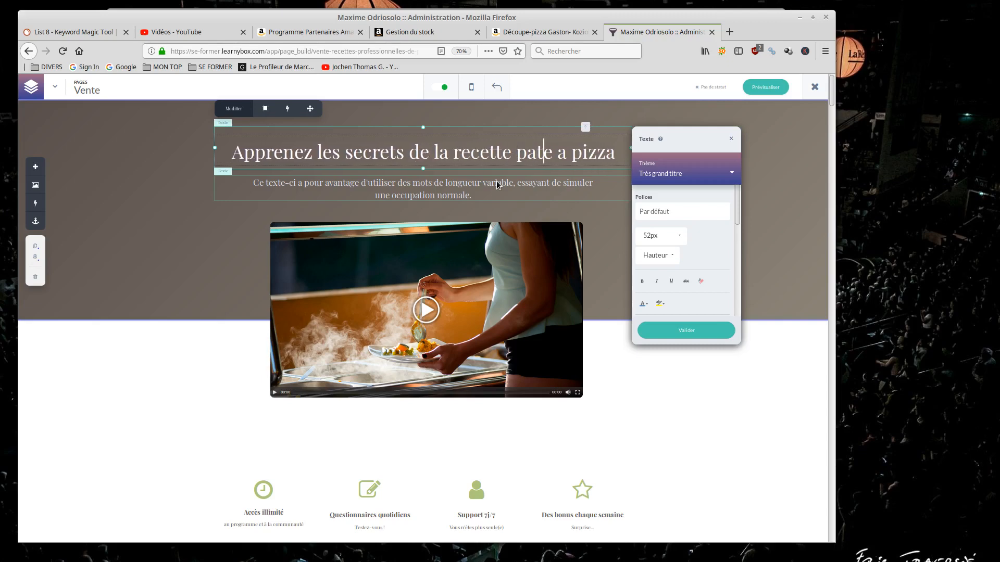
Add "professionnelle" at the end of the main headline, after "pate a pizza".
{"action": "key", "text": "Left"}
{"action": "key", "text": "Left"}
{"action": "key", "text": "Left"}
{"action": "key", "text": "Right"}
{"action": "key", "text": "Right"}
{"action": "key", "text": "Right"}
{"action": "key", "text": "Right"}
{"action": "key", "text": "Right"}
{"action": "key", "text": "Right"}
{"action": "type", "text": "profes"}
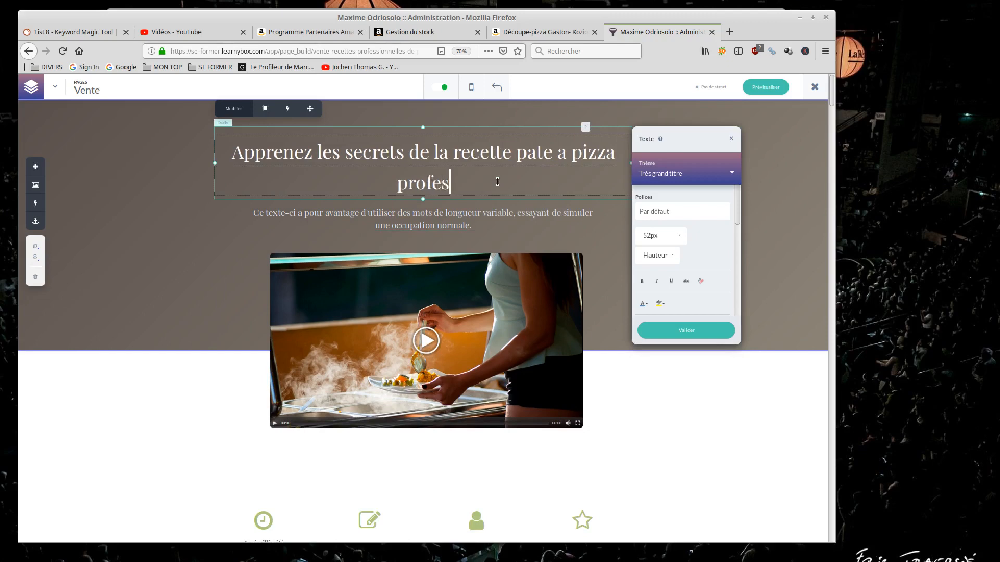
{"action": "type", "text": "sionnelle"}
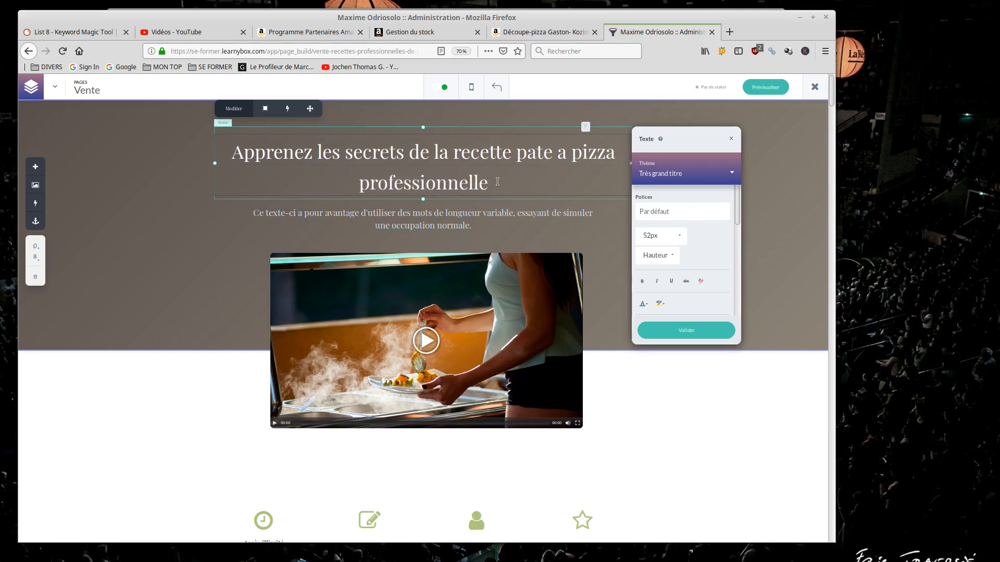
Compare the headline's wording with the "recette pate a pizza professionnelle" keyword in SEMrush, and validate the headline text.
{"action": "left_click_drag", "start_coordinate": [501, 183], "coordinate": [247, 145]}
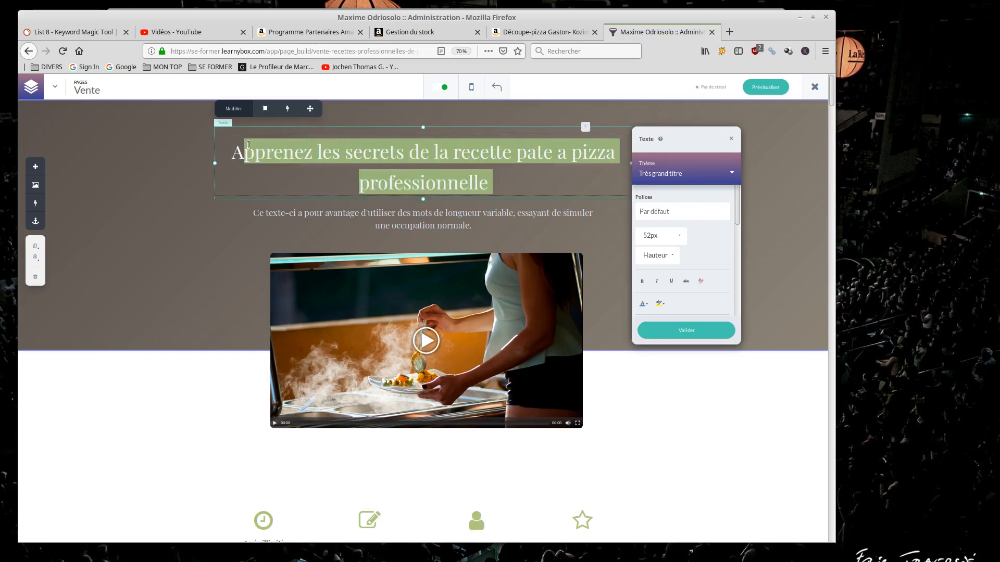
{"action": "left_click", "coordinate": [73, 32]}
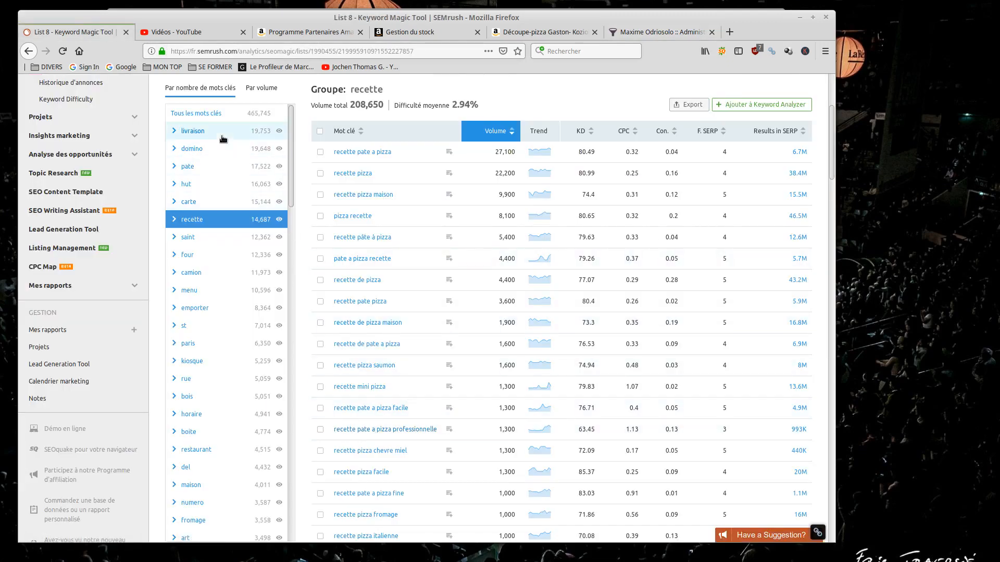
{"action": "left_click", "coordinate": [661, 32]}
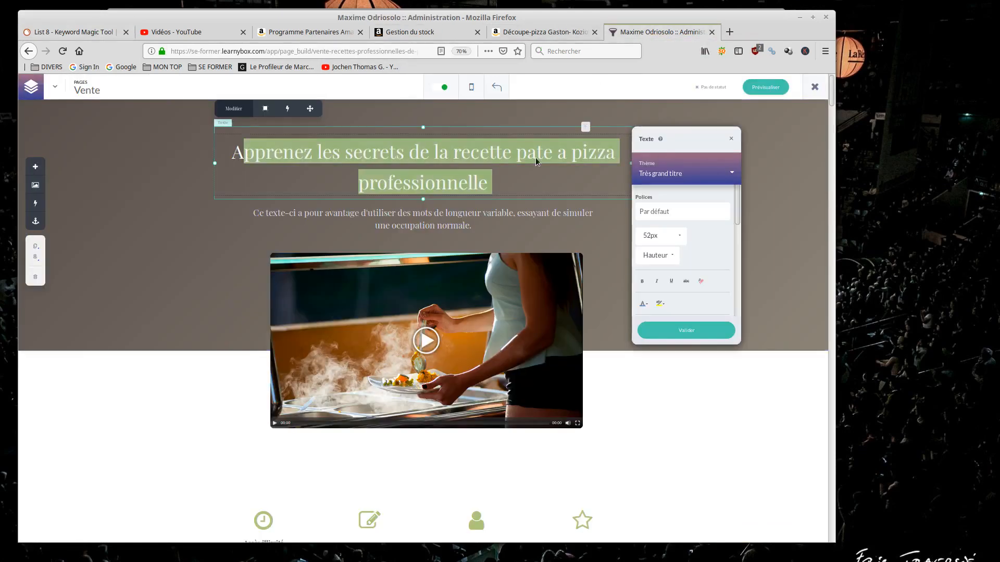
{"action": "left_click", "coordinate": [512, 155]}
{"action": "left_click_drag", "start_coordinate": [517, 155], "coordinate": [624, 155]}
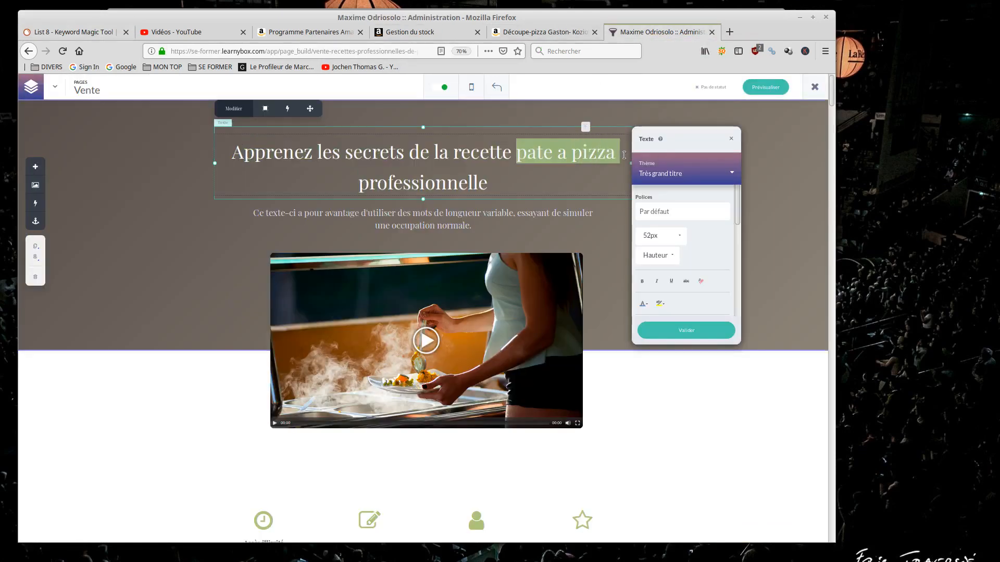
{"action": "left_click", "coordinate": [504, 156]}
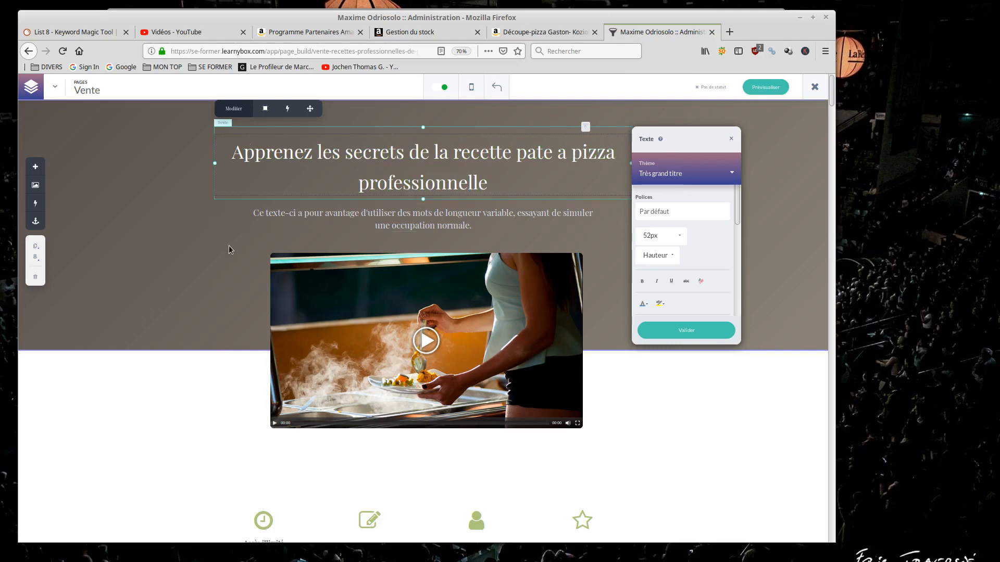
{"action": "left_click", "coordinate": [679, 330]}
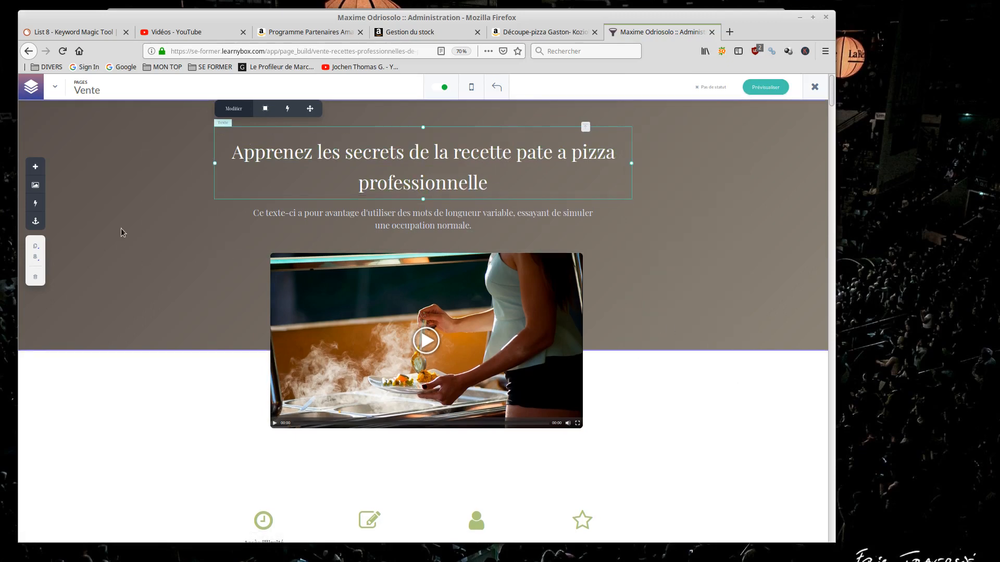
Insert a Titre 1 text element above the main headline and dismiss the tip about columns.
{"action": "left_click", "coordinate": [33, 166]}
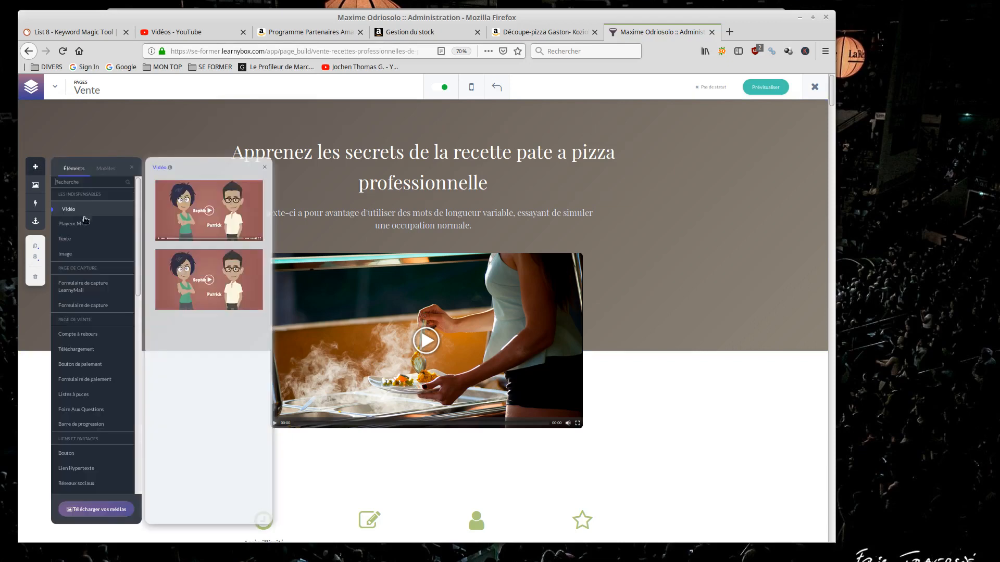
{"action": "mouse_move", "coordinate": [88, 239]}
{"action": "left_click_drag", "start_coordinate": [200, 219], "coordinate": [340, 127]}
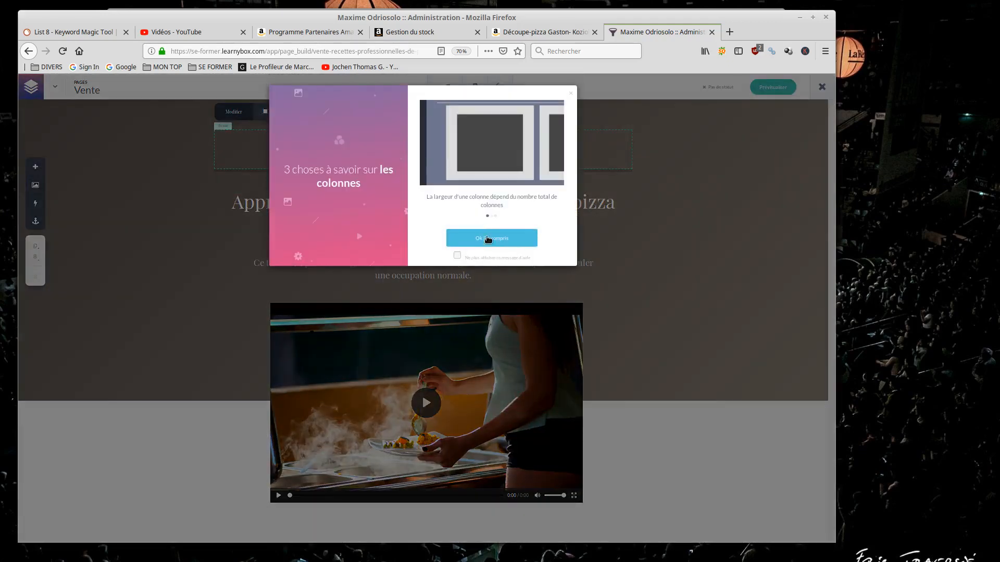
{"action": "left_click", "coordinate": [488, 239]}
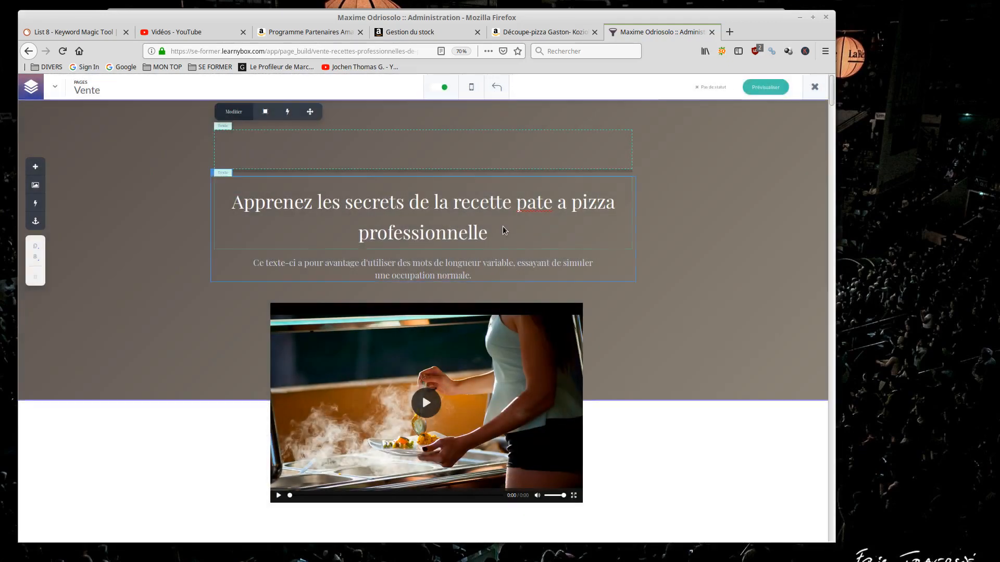
Copy the full main headline text and paste it over the Titre 1 placeholder above it.
{"action": "left_click", "coordinate": [494, 234]}
{"action": "double_click", "coordinate": [483, 237]}
{"action": "left_click", "coordinate": [494, 233]}
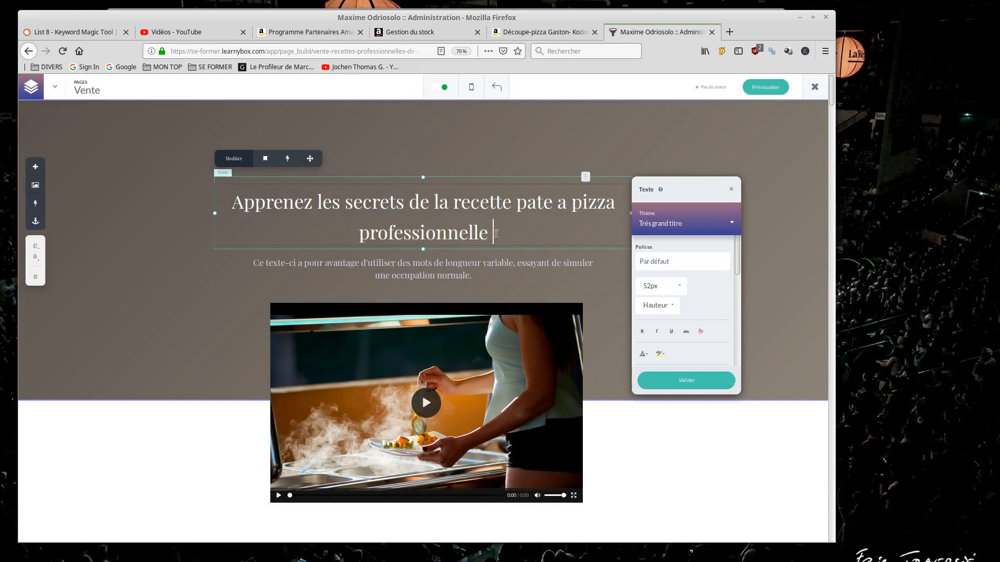
{"action": "left_click_drag", "start_coordinate": [494, 233], "coordinate": [237, 189]}
{"action": "key", "text": "ctrl+c"}
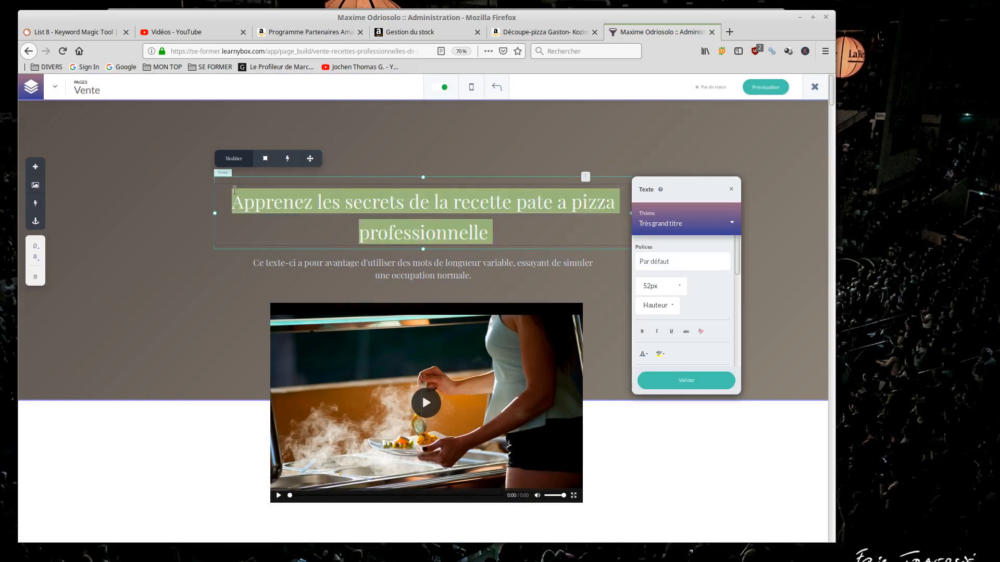
{"action": "left_click", "coordinate": [341, 146]}
{"action": "double_click", "coordinate": [341, 145]}
{"action": "key", "text": "BackSpace"}
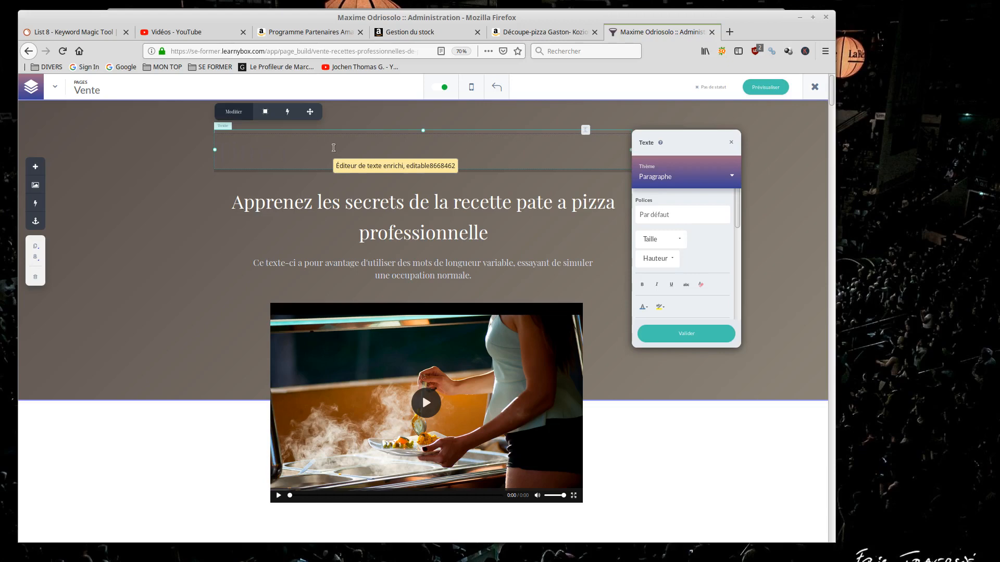
{"action": "left_click_drag", "start_coordinate": [309, 160], "coordinate": [212, 149]}
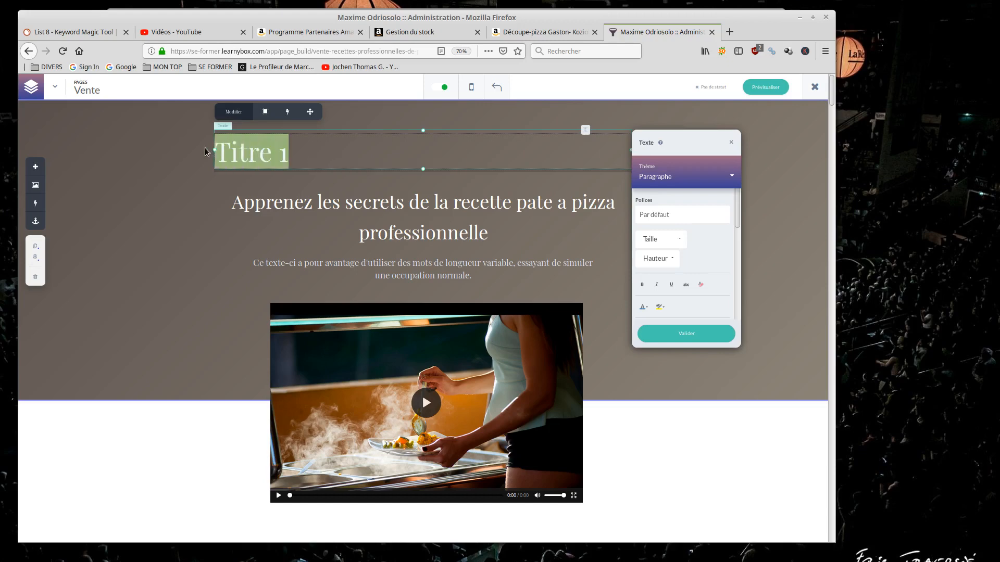
{"action": "key", "text": "ctrl+v"}
Validate the text and delete the original centred headline below the new Titre 1 element.
{"action": "left_click", "coordinate": [399, 242]}
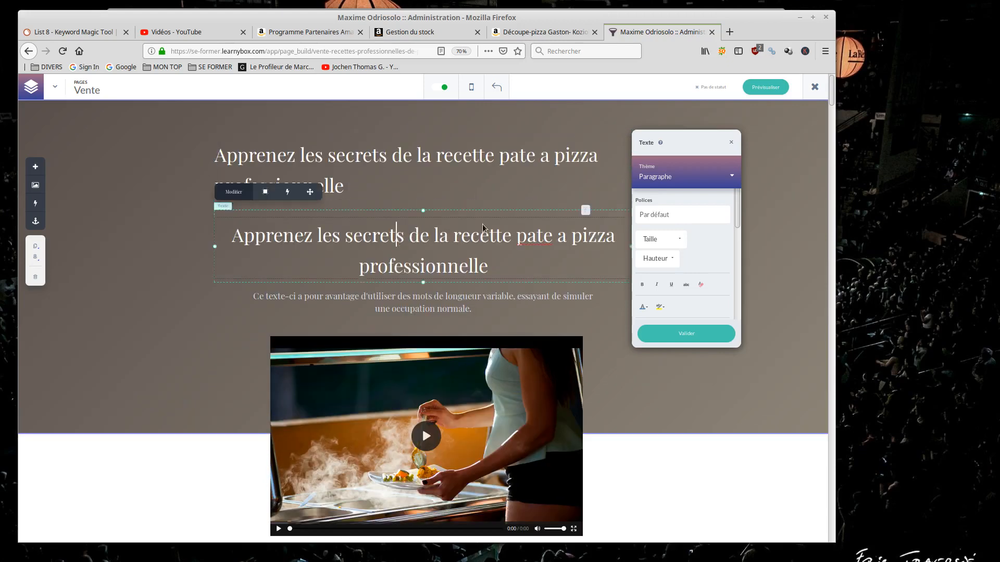
{"action": "left_click", "coordinate": [661, 334]}
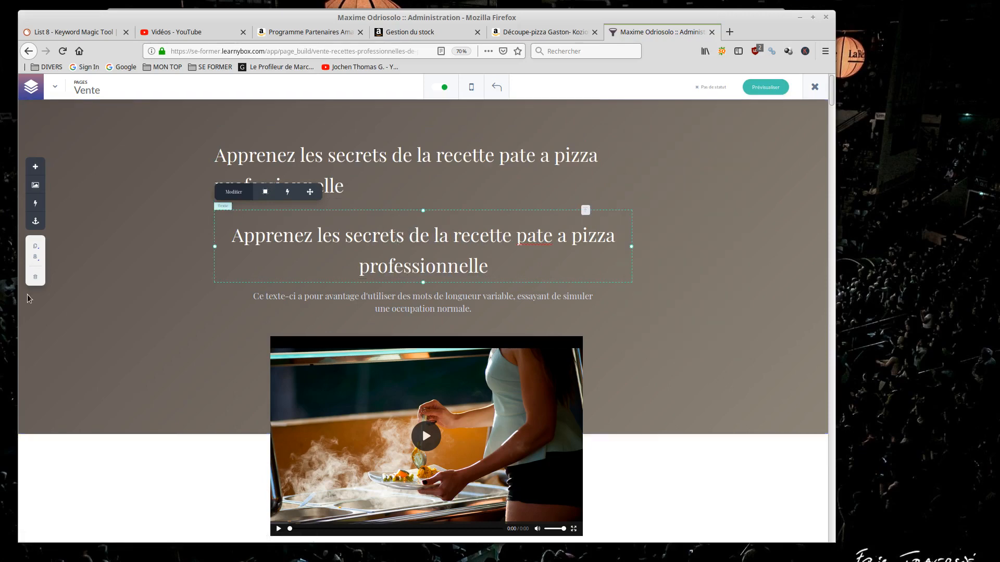
{"action": "left_click", "coordinate": [33, 278]}
Insert a Titre 2 text element above the "3 min pour créer une pâte à pizza façon professionnelle..." heading.
{"action": "scroll", "coordinate": [474, 234], "scroll_direction": "down", "scroll_amount": 6}
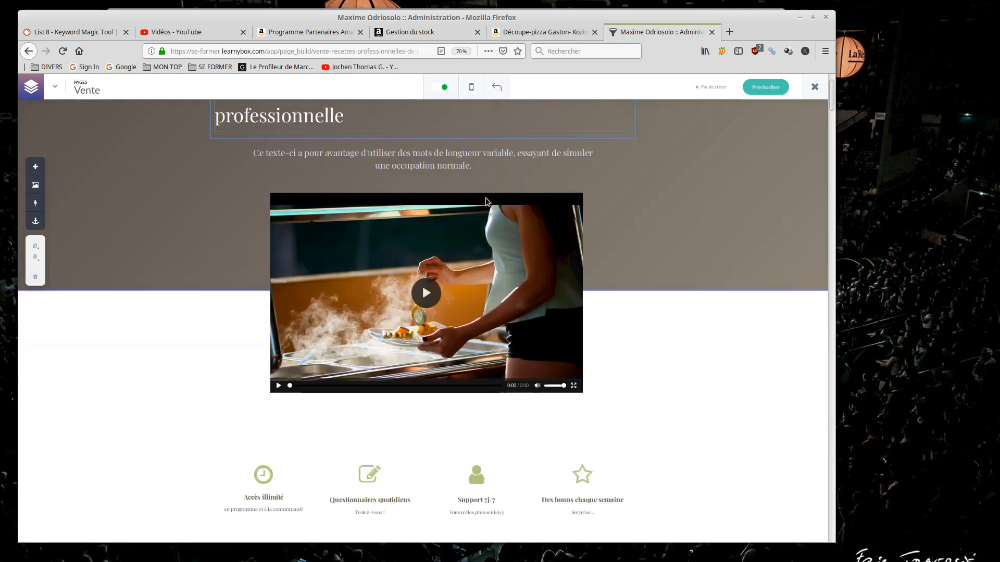
{"action": "scroll", "coordinate": [463, 257], "scroll_direction": "down", "scroll_amount": 5}
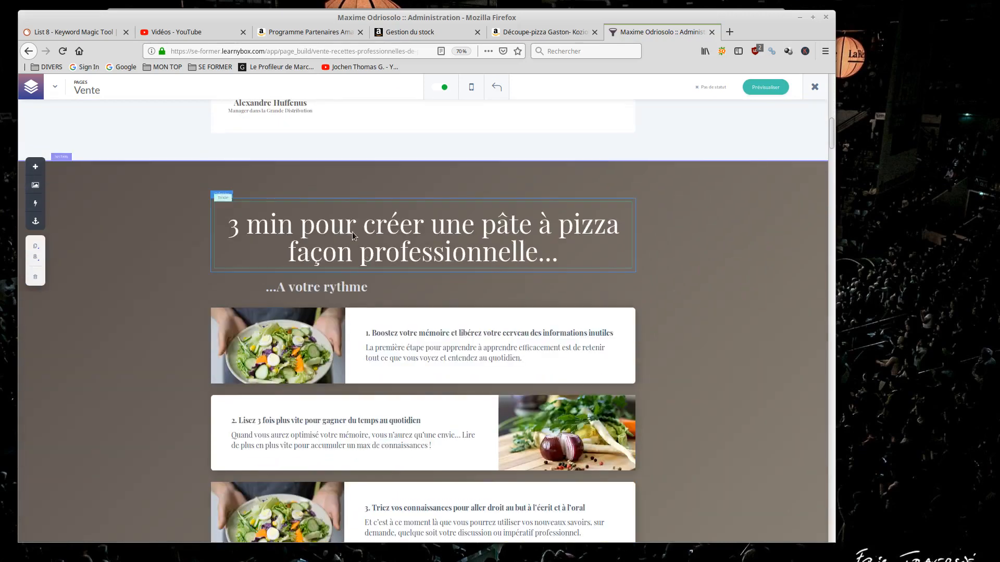
{"action": "left_click", "coordinate": [36, 165]}
{"action": "left_click", "coordinate": [69, 239]}
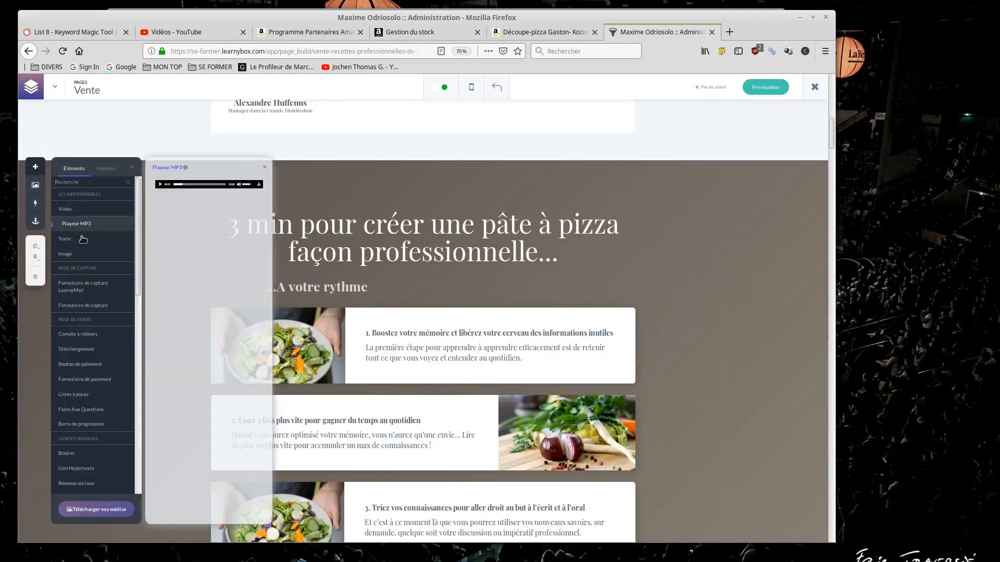
{"action": "left_click_drag", "start_coordinate": [174, 248], "coordinate": [373, 207]}
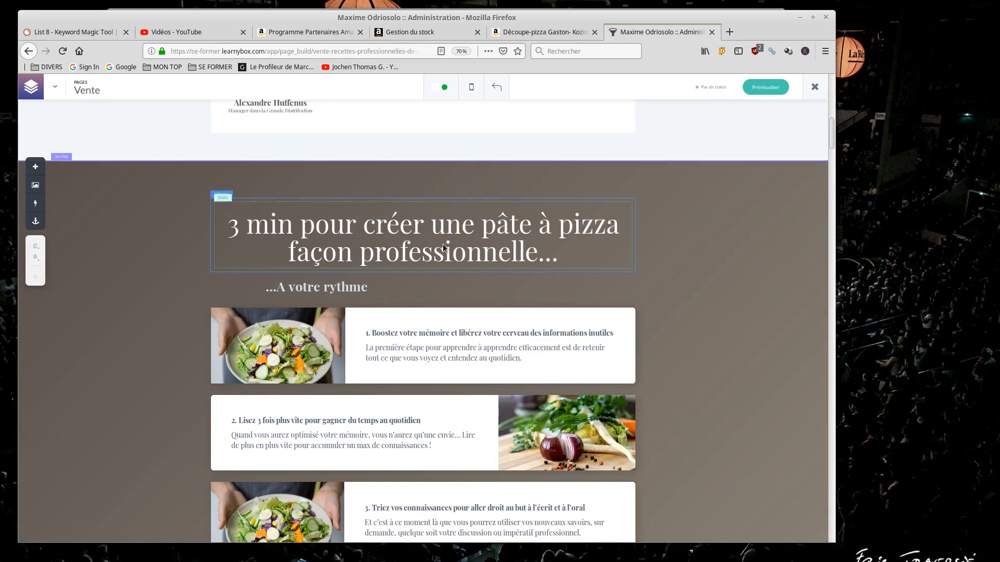
Copy the "3 min pour créer une pâte à pizza façon professionnelle..." heading and paste it over the Titre 2 placeholder.
{"action": "left_click", "coordinate": [466, 271]}
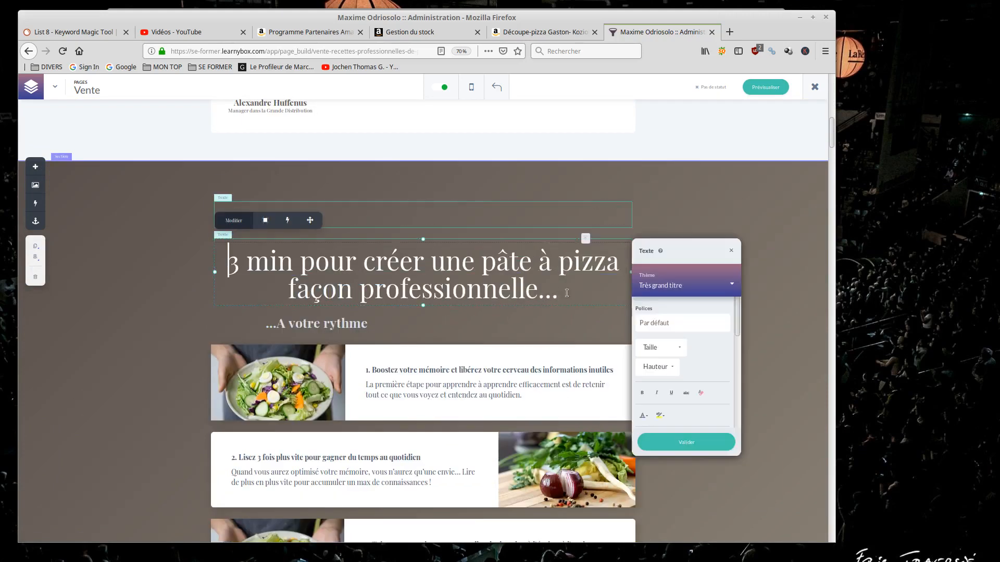
{"action": "left_click_drag", "start_coordinate": [558, 289], "coordinate": [385, 289]}
{"action": "left_click_drag", "start_coordinate": [320, 275], "coordinate": [228, 261]}
{"action": "key", "text": "ctrl+c"}
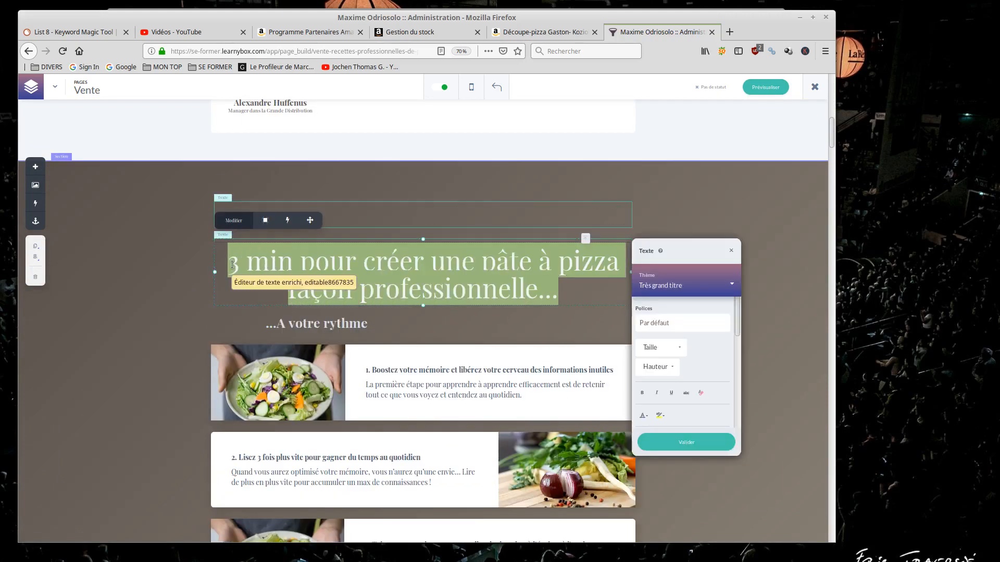
{"action": "left_click", "coordinate": [356, 214]}
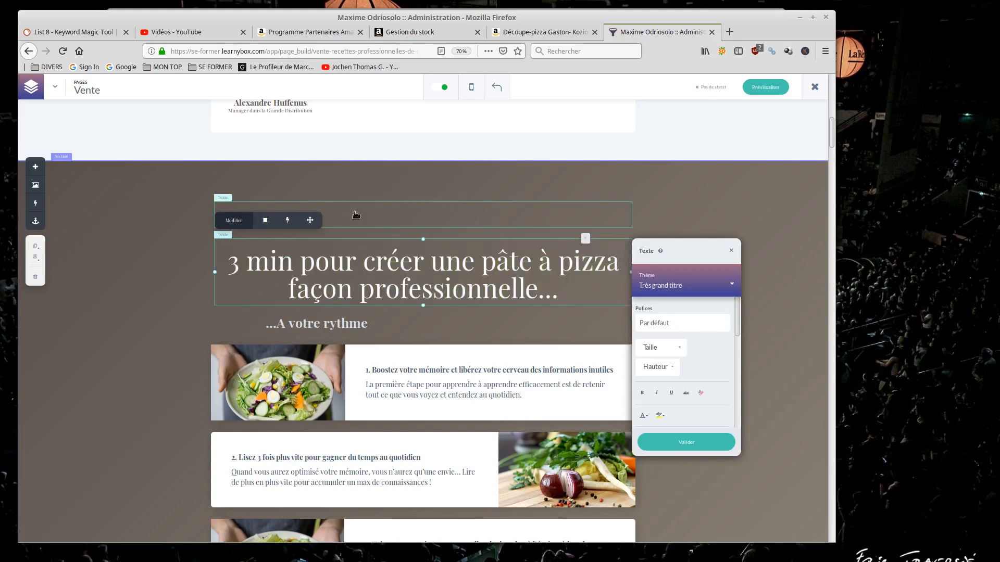
{"action": "left_click", "coordinate": [346, 212]}
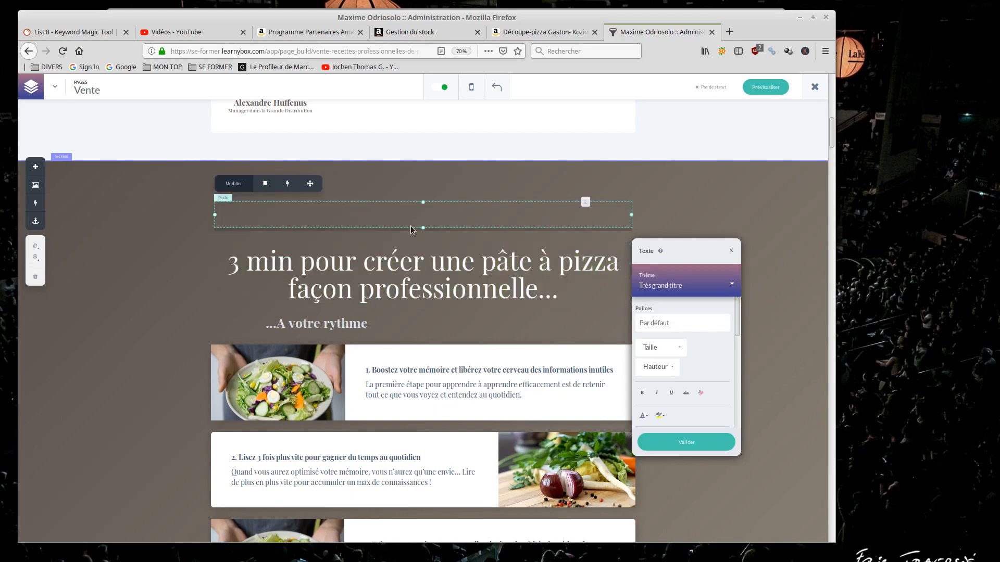
{"action": "left_click", "coordinate": [345, 220]}
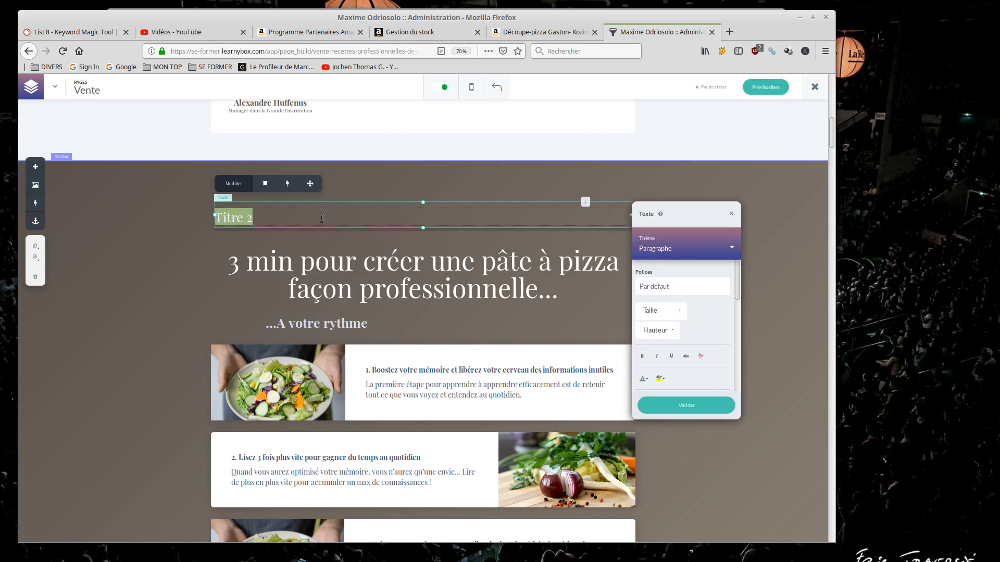
{"action": "key", "text": "ctrl+v"}
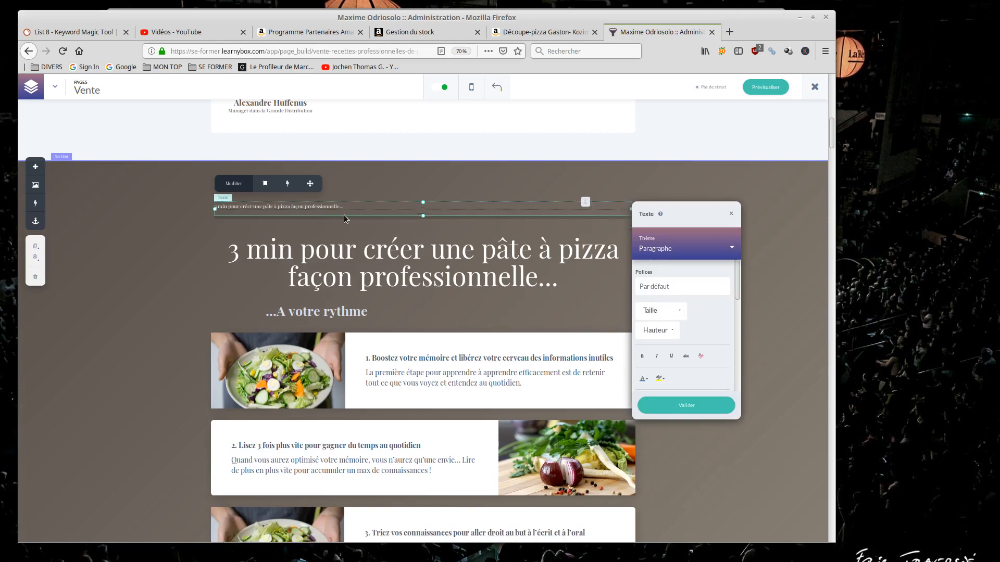
Set the pasted Titre 2 heading's size to 44px, validate it, and delete the original large centred heading below it.
{"action": "left_click_drag", "start_coordinate": [345, 208], "coordinate": [196, 209]}
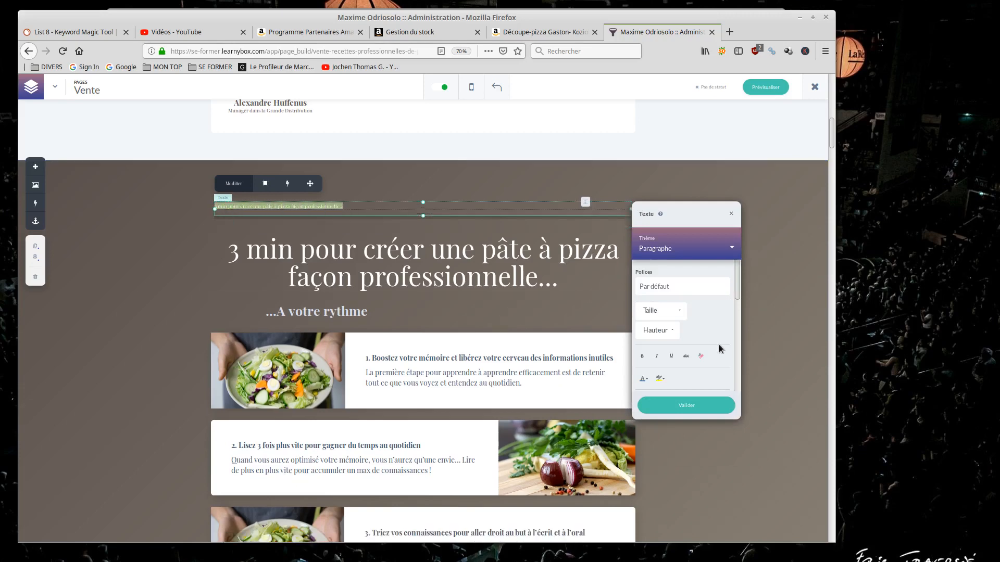
{"action": "left_click", "coordinate": [679, 310]}
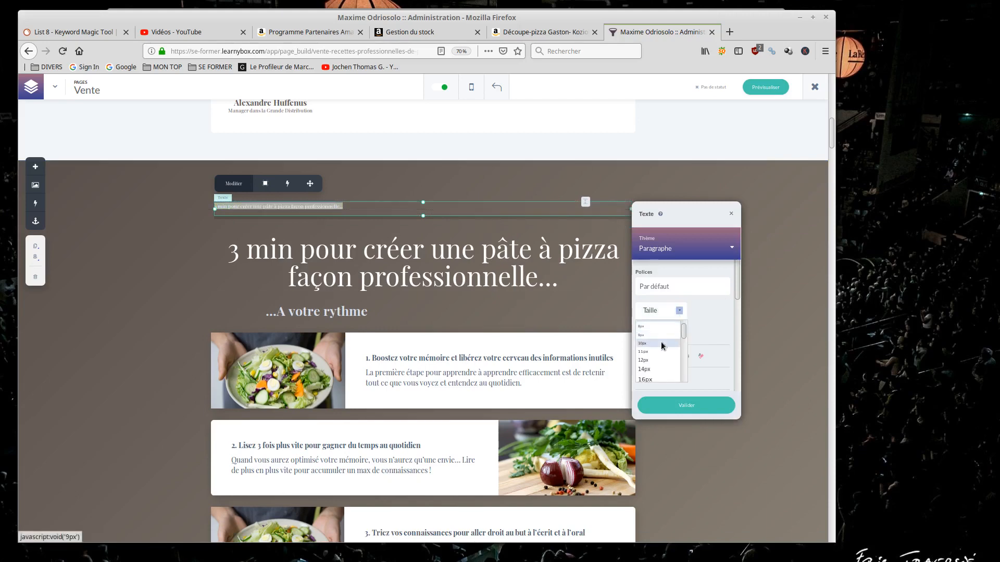
{"action": "scroll", "coordinate": [661, 357], "scroll_direction": "down", "scroll_amount": 2}
{"action": "scroll", "coordinate": [659, 358], "scroll_direction": "down", "scroll_amount": 5}
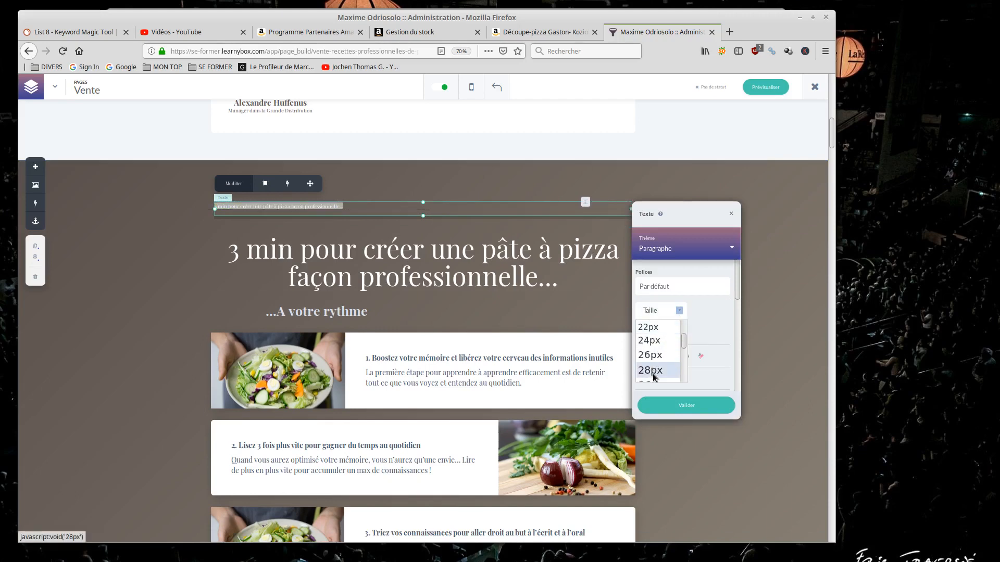
{"action": "left_click", "coordinate": [655, 360]}
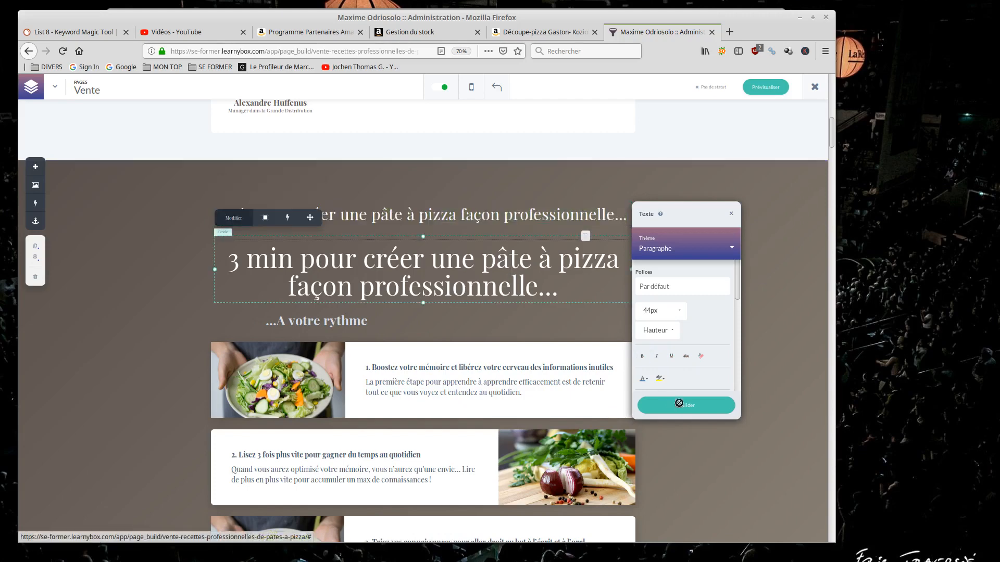
{"action": "left_click", "coordinate": [694, 402]}
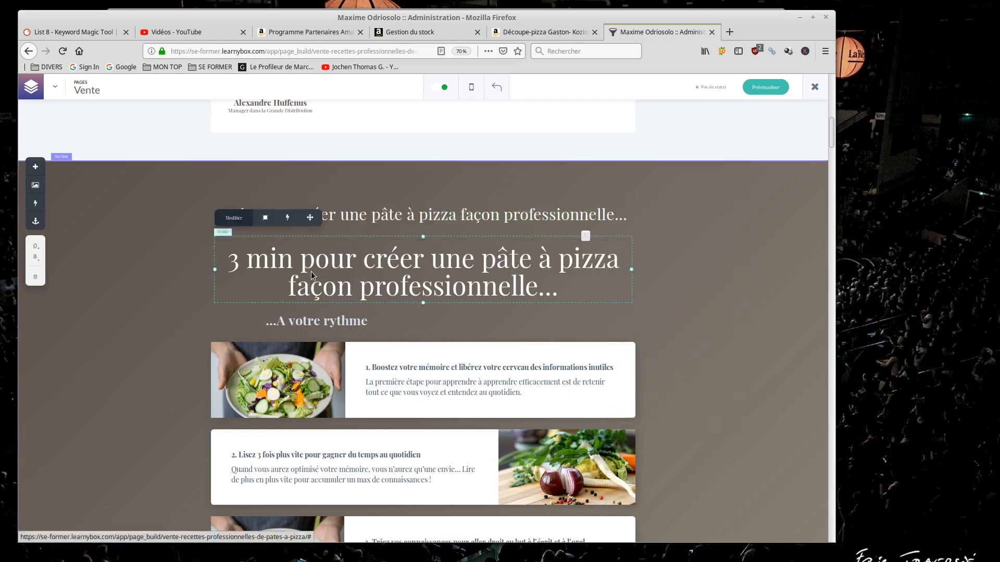
{"action": "left_click", "coordinate": [35, 276]}
{"action": "left_click", "coordinate": [488, 226]}
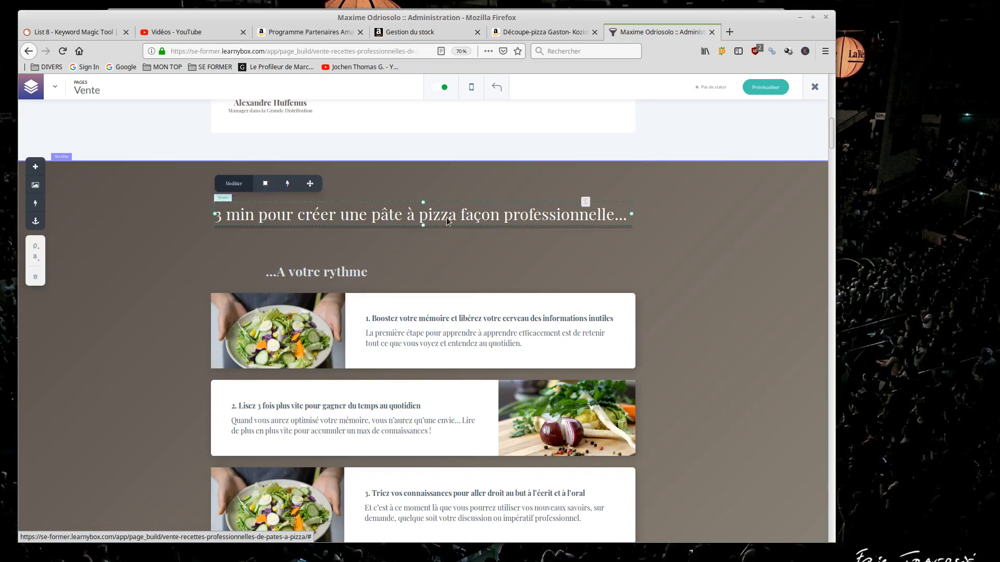
Reword the Titre 2 heading as "3 min pour créer une pate a pizza professionnelle...", without the accents in "pâte à" or the word "façon".
{"action": "left_click", "coordinate": [385, 214]}
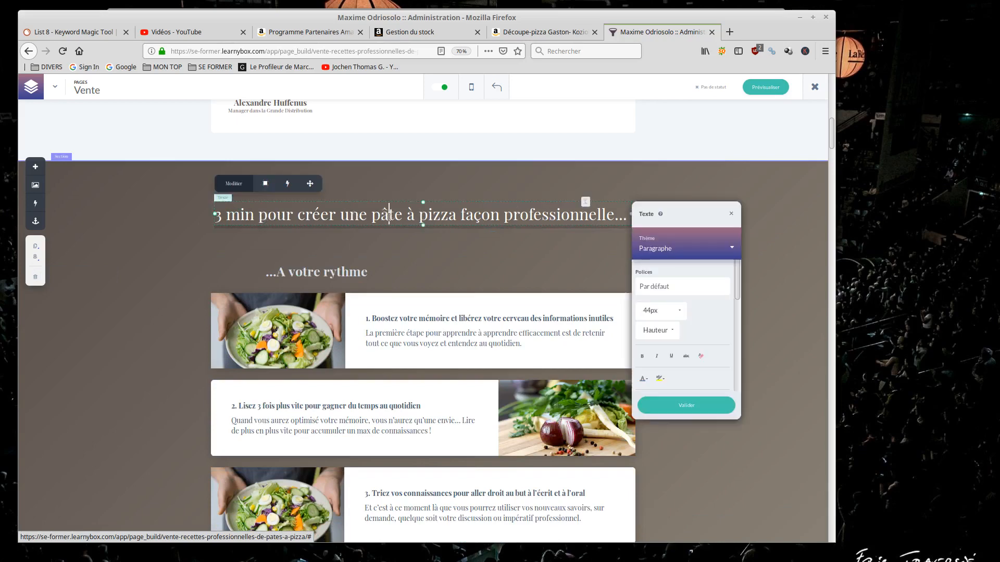
{"action": "key", "text": "BackSpace"}
{"action": "type", "text": "a"}
{"action": "key", "text": "Right"}
{"action": "key", "text": "BackSpace"}
{"action": "type", "text": "a"}
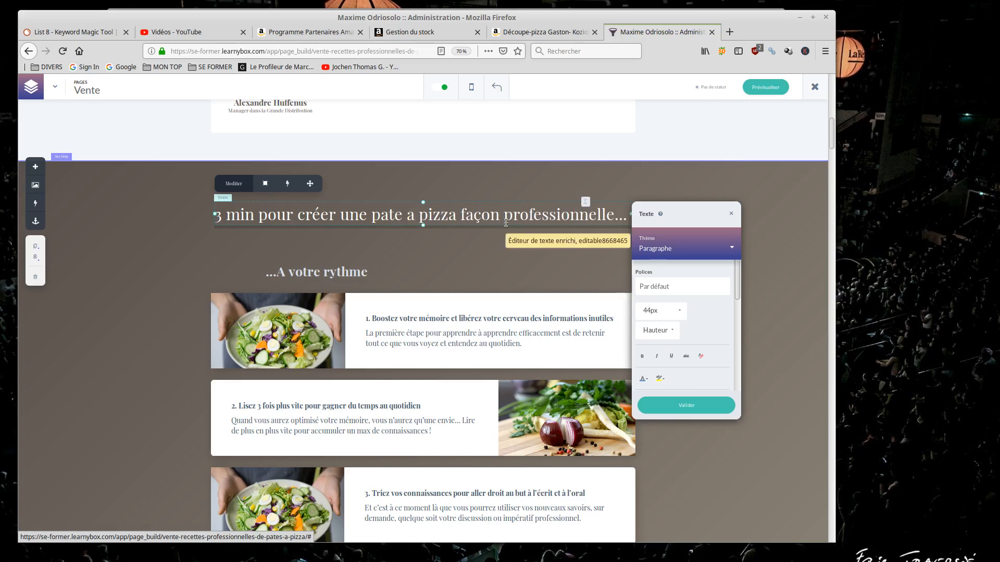
{"action": "key", "text": "BackSpace"}
{"action": "key", "text": "BackSpace"}
{"action": "key", "text": "BackSpace"}
{"action": "key", "text": "BackSpace"}
{"action": "key", "text": "BackSpace"}
{"action": "key", "text": "BackSpace"}
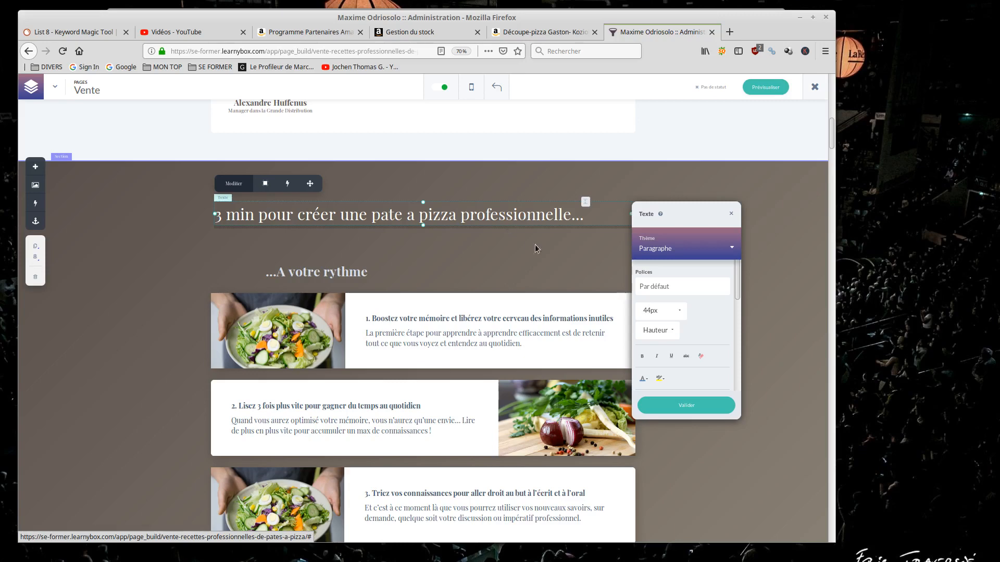
Set the full Titre 2 heading's font size to 48px and validate the text.
{"action": "left_click_drag", "start_coordinate": [594, 216], "coordinate": [196, 223]}
{"action": "left_click", "coordinate": [671, 311]}
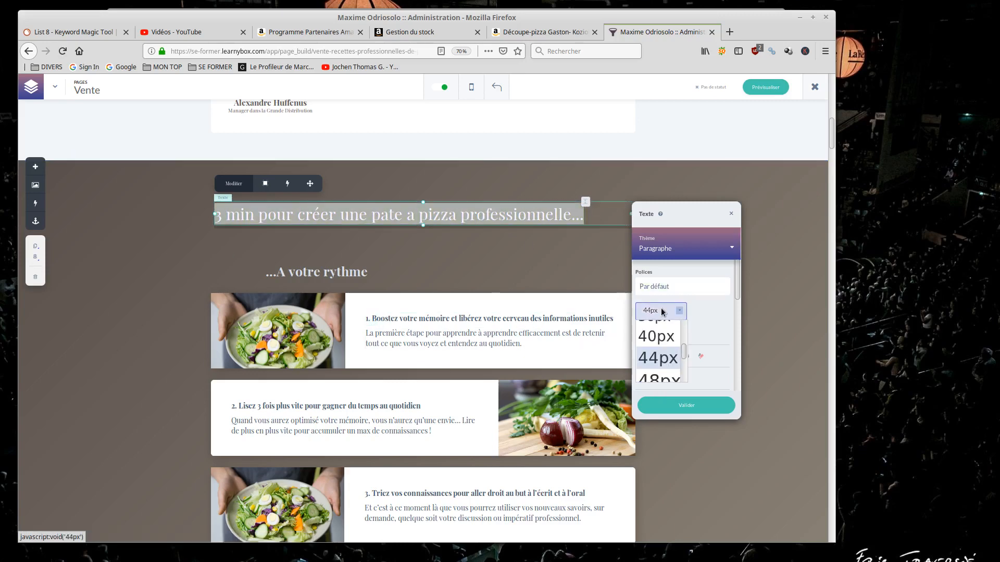
{"action": "scroll", "coordinate": [657, 363], "scroll_direction": "down", "scroll_amount": 1}
{"action": "left_click", "coordinate": [656, 360]}
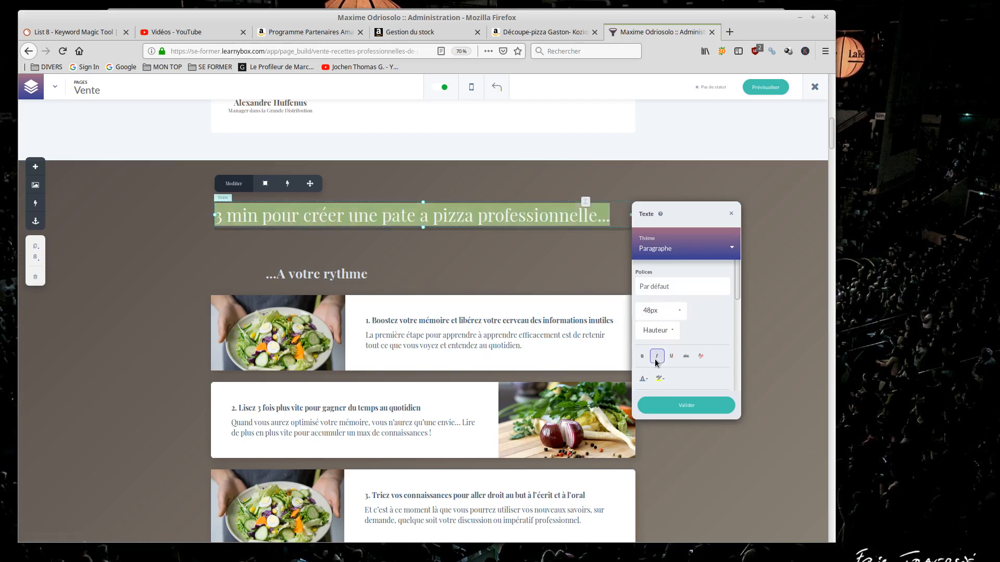
{"action": "left_click", "coordinate": [692, 409]}
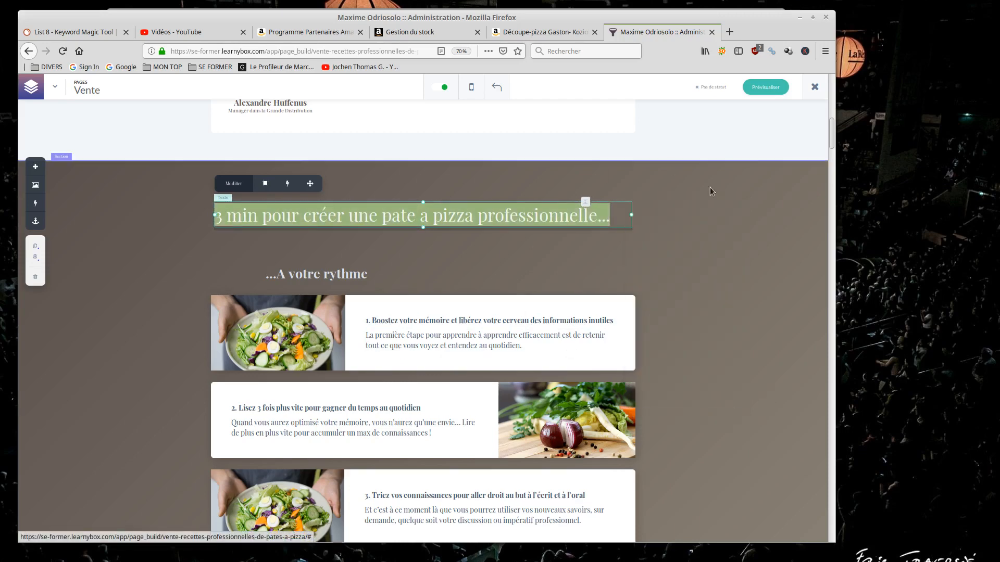
Examine the Vente page's headings and sections, from the main headline through the benefit blocks to the video testimonials.
{"action": "scroll", "coordinate": [671, 257], "scroll_direction": "down", "scroll_amount": 3}
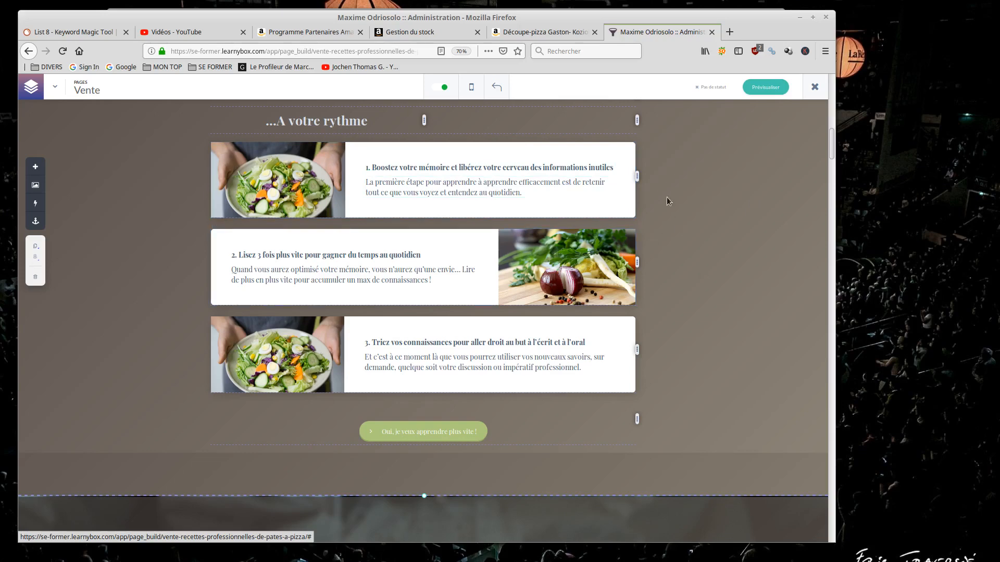
{"action": "scroll", "coordinate": [674, 312], "scroll_direction": "down", "scroll_amount": 2}
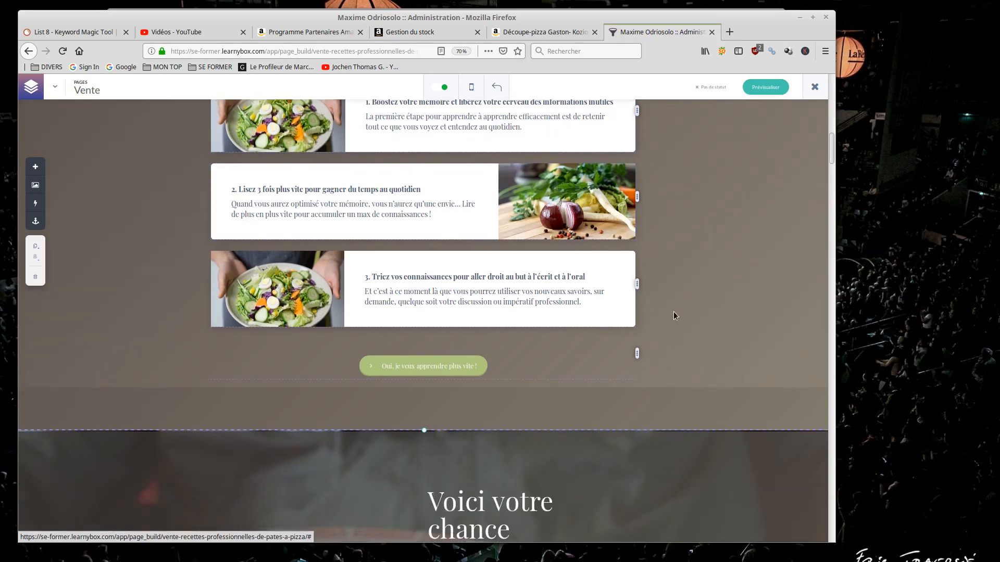
{"action": "scroll", "coordinate": [674, 312], "scroll_direction": "up", "scroll_amount": 1}
{"action": "scroll", "coordinate": [674, 316], "scroll_direction": "up", "scroll_amount": 2}
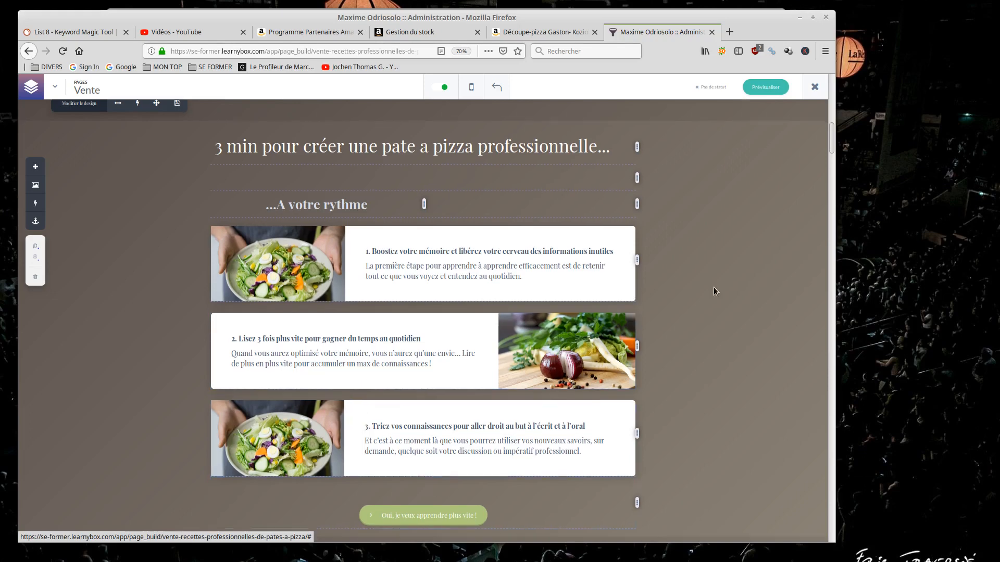
{"action": "scroll", "coordinate": [453, 382], "scroll_direction": "down", "scroll_amount": 3}
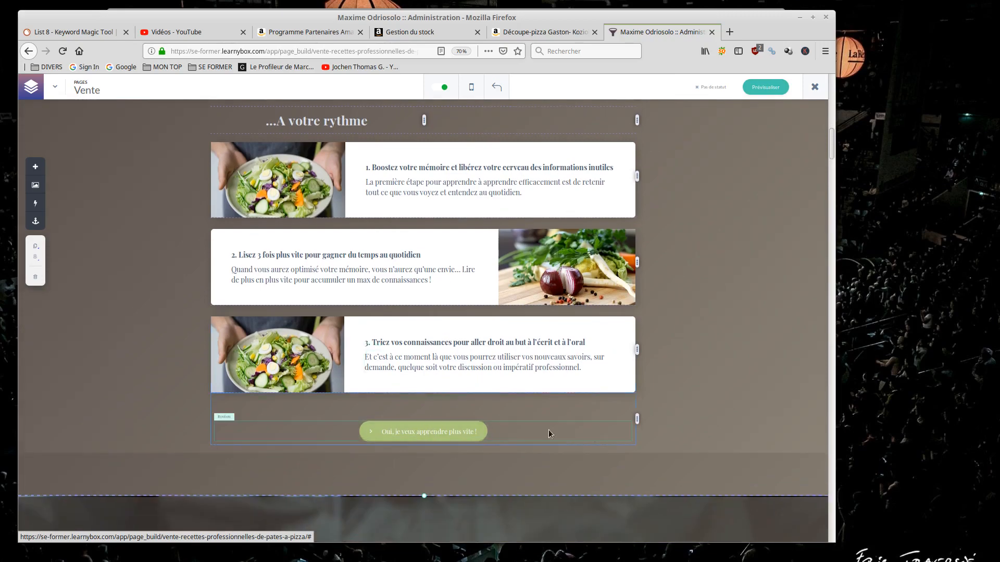
{"action": "scroll", "coordinate": [708, 301], "scroll_direction": "up", "scroll_amount": 9}
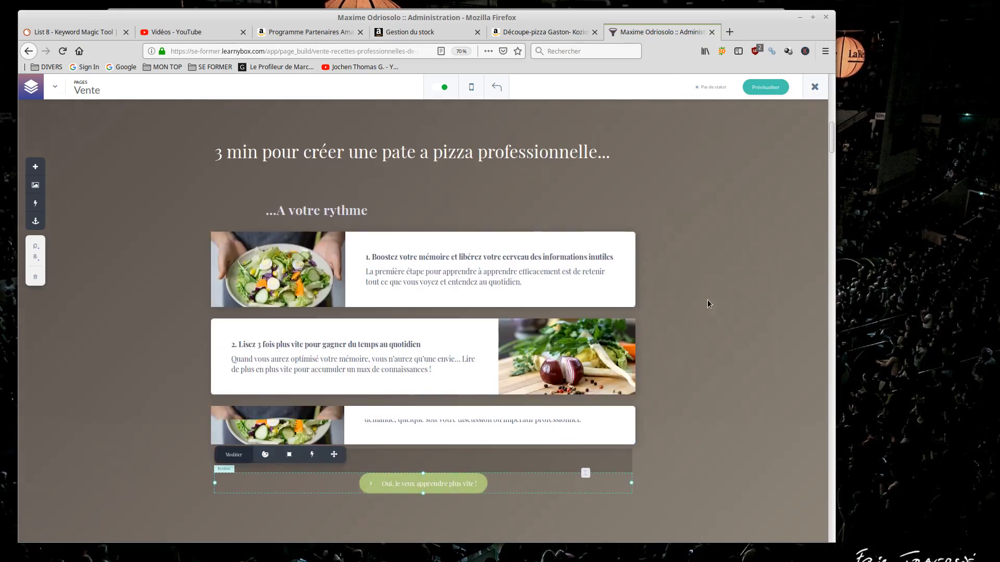
{"action": "scroll", "coordinate": [707, 305], "scroll_direction": "up", "scroll_amount": 15}
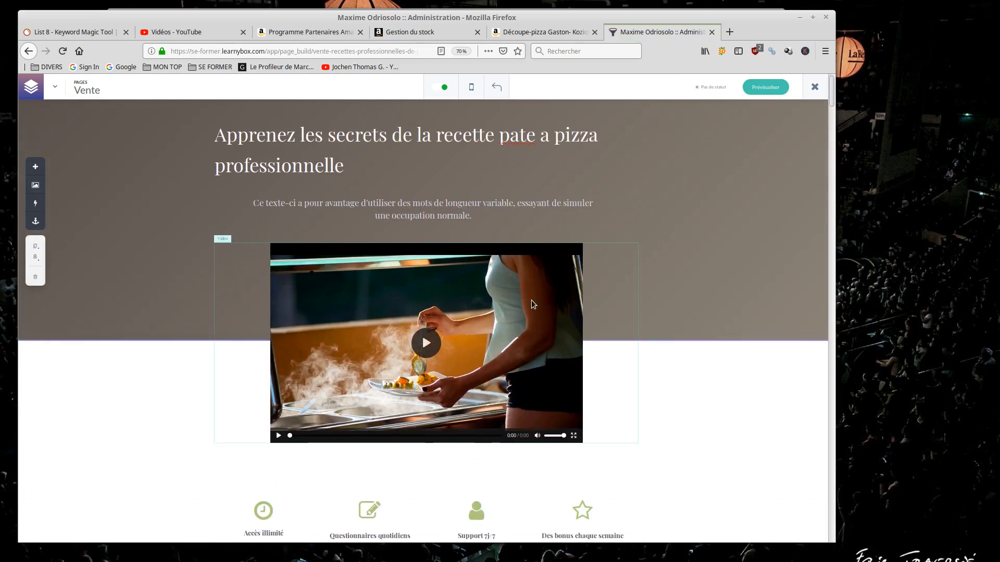
{"action": "scroll", "coordinate": [531, 300], "scroll_direction": "down", "scroll_amount": 2}
{"action": "scroll", "coordinate": [531, 300], "scroll_direction": "down", "scroll_amount": 20}
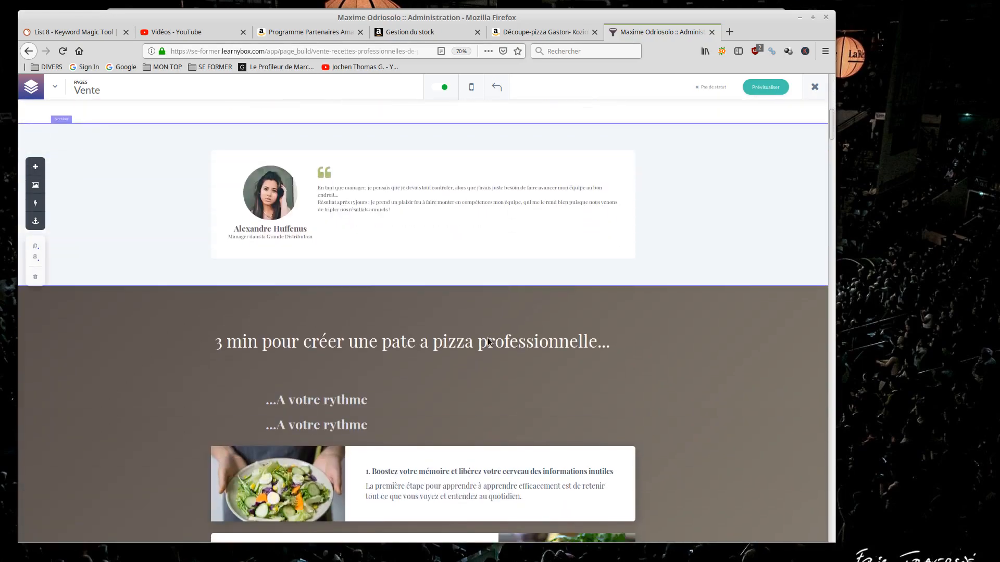
{"action": "scroll", "coordinate": [422, 283], "scroll_direction": "down", "scroll_amount": 20}
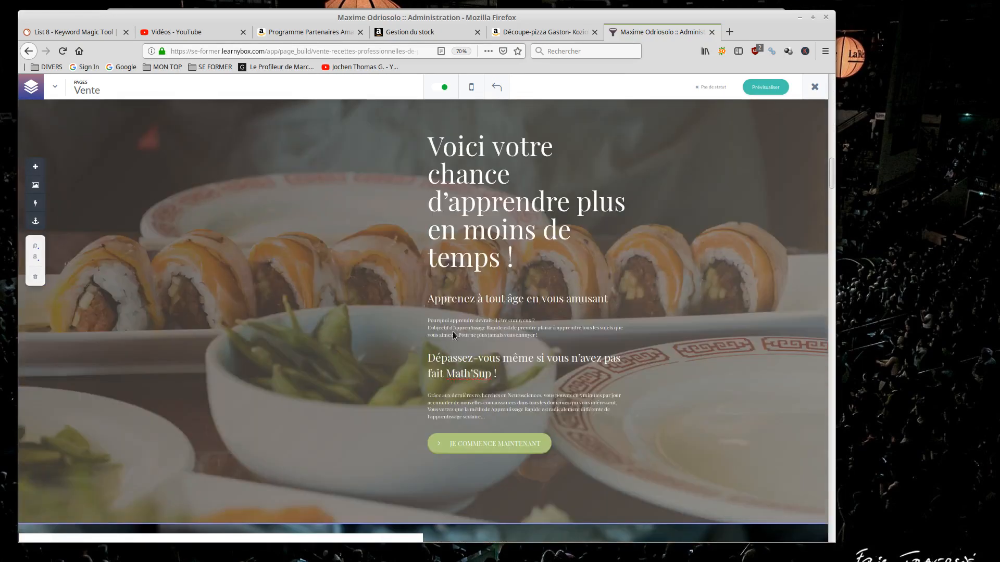
{"action": "scroll", "coordinate": [509, 338], "scroll_direction": "down", "scroll_amount": 12}
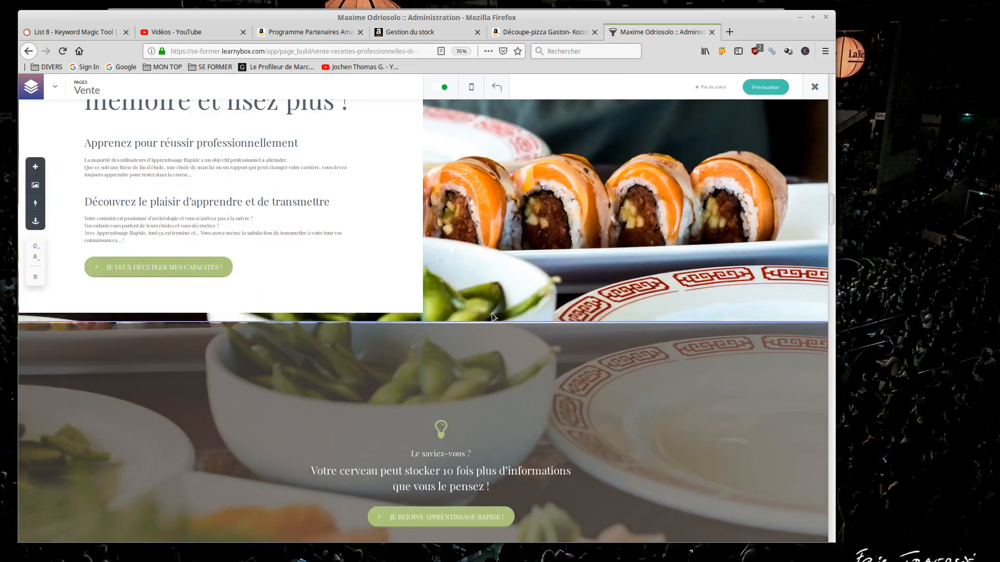
{"action": "scroll", "coordinate": [502, 261], "scroll_direction": "down", "scroll_amount": 5}
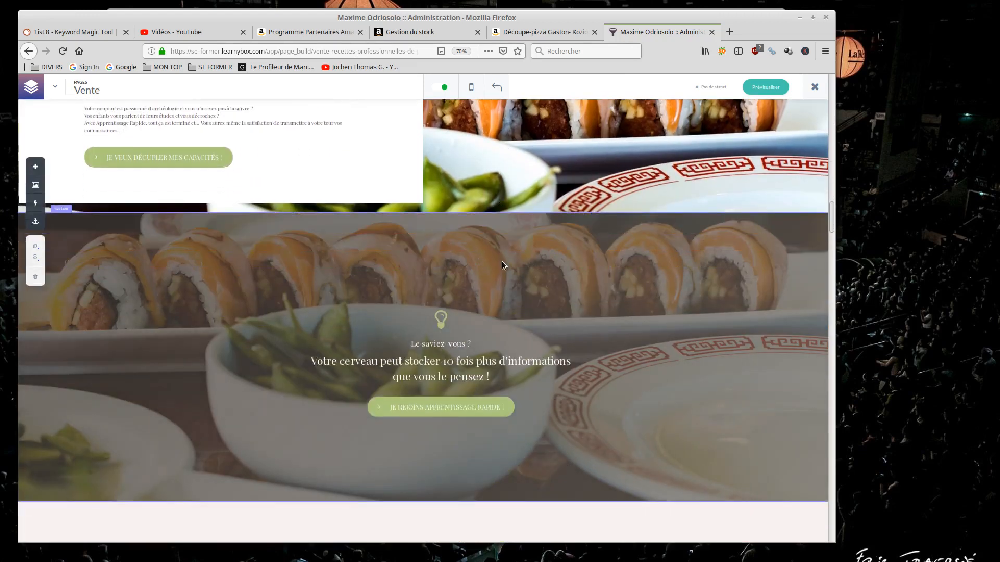
{"action": "scroll", "coordinate": [501, 261], "scroll_direction": "up", "scroll_amount": 7}
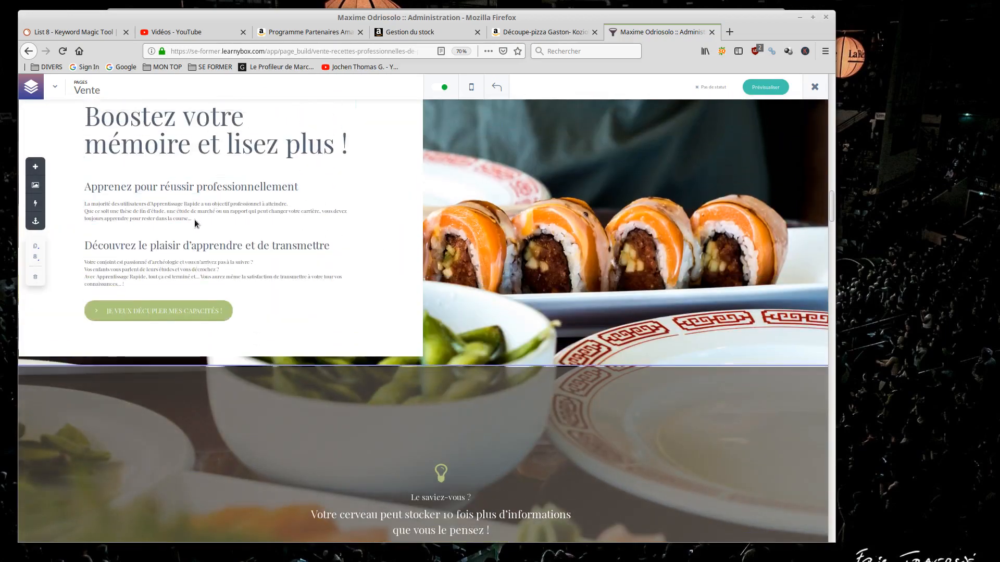
{"action": "scroll", "coordinate": [554, 310], "scroll_direction": "down", "scroll_amount": 20}
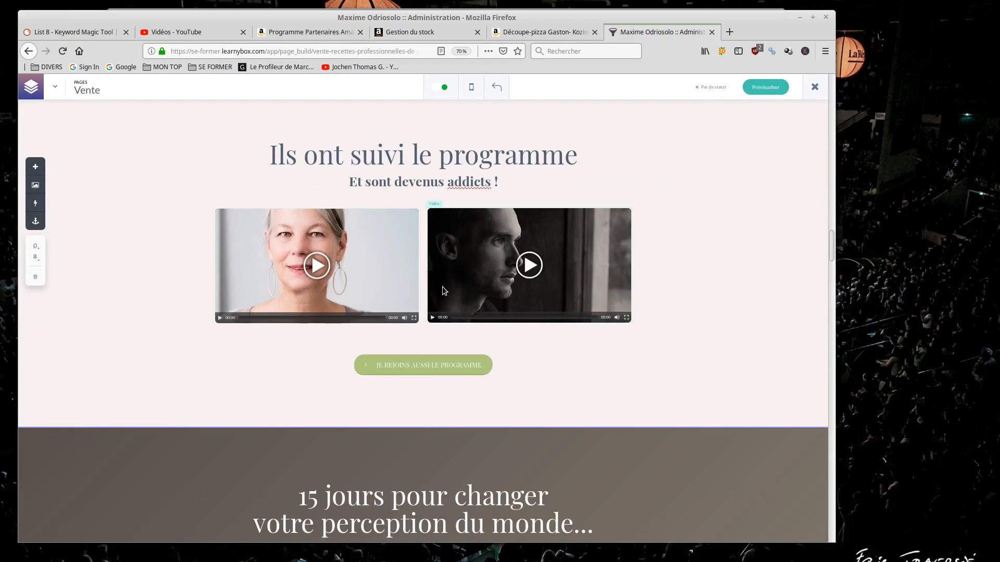
{"action": "scroll", "coordinate": [731, 350], "scroll_direction": "up", "scroll_amount": 1}
{"action": "scroll", "coordinate": [730, 347], "scroll_direction": "up", "scroll_amount": 20}
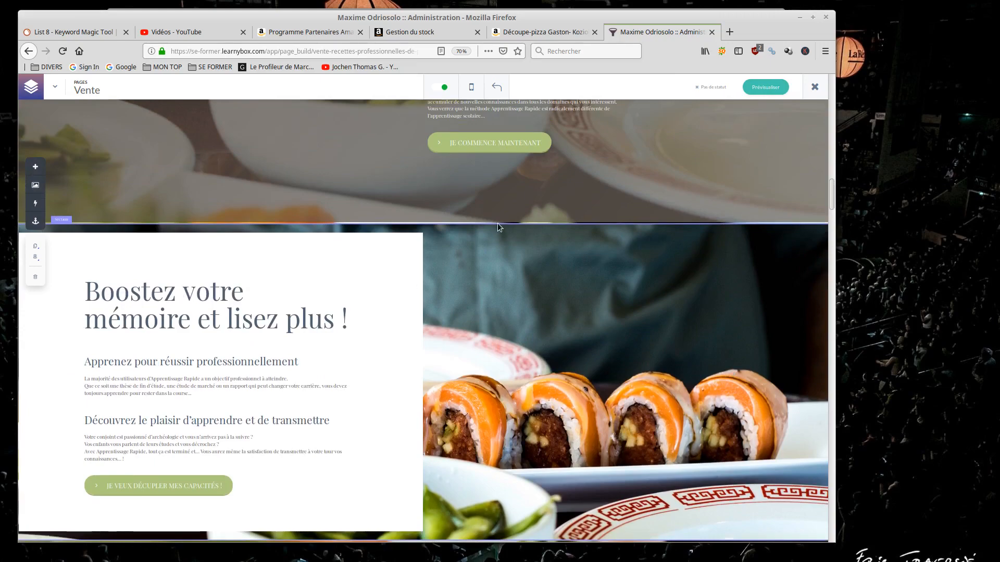
{"action": "scroll", "coordinate": [527, 218], "scroll_direction": "up", "scroll_amount": 10}
{"action": "scroll", "coordinate": [527, 217], "scroll_direction": "up", "scroll_amount": 10}
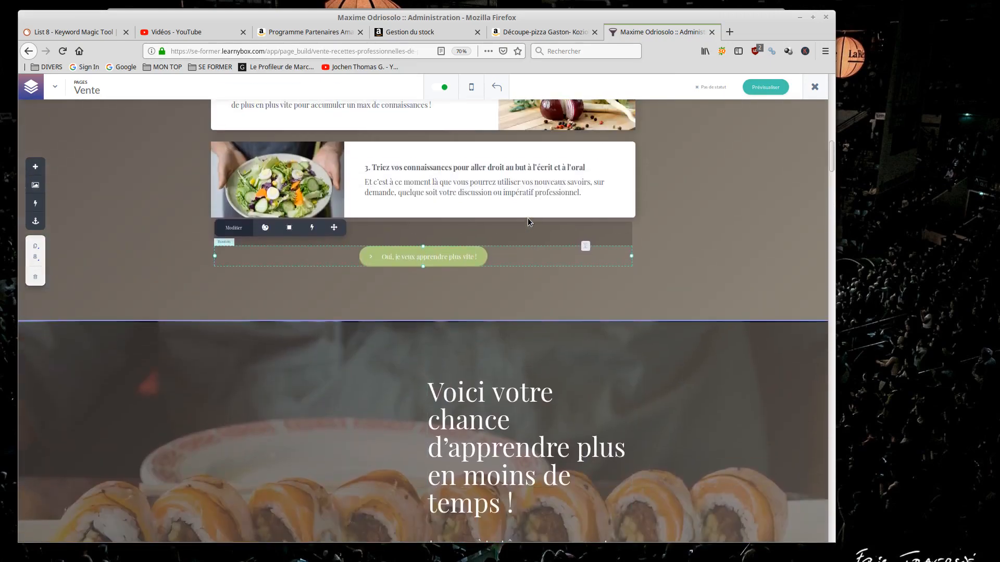
{"action": "scroll", "coordinate": [528, 222], "scroll_direction": "up", "scroll_amount": 6}
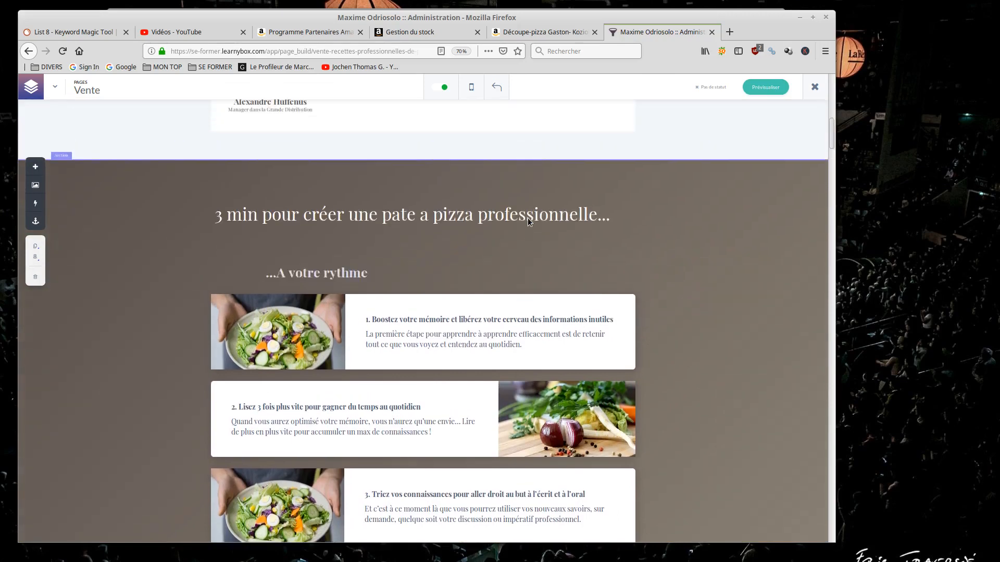
{"action": "scroll", "coordinate": [528, 222], "scroll_direction": "up", "scroll_amount": 8}
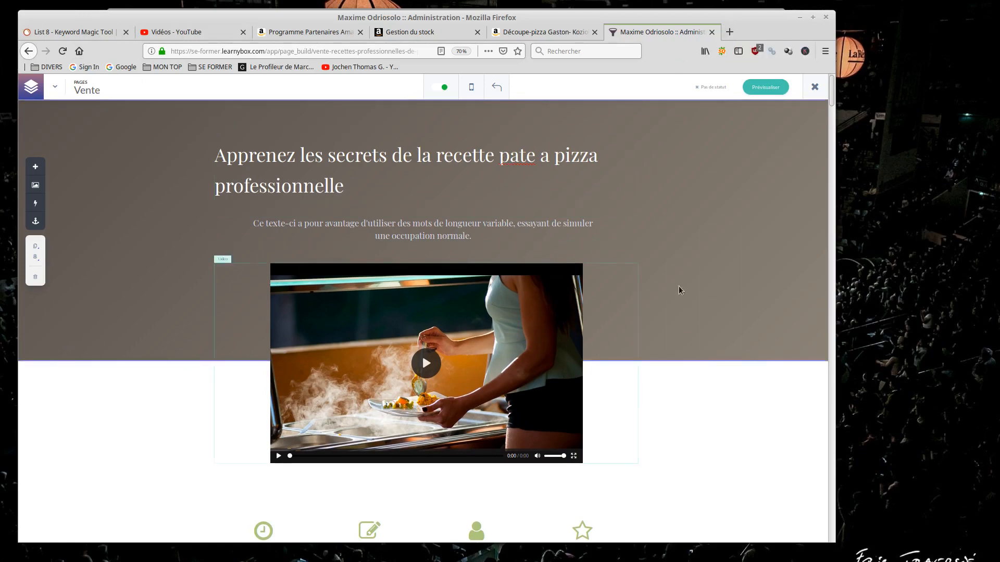
Close the Vente page editor, return to the Tunnels de vente overview, and bring up the list of available applications.
{"action": "left_click", "coordinate": [816, 86]}
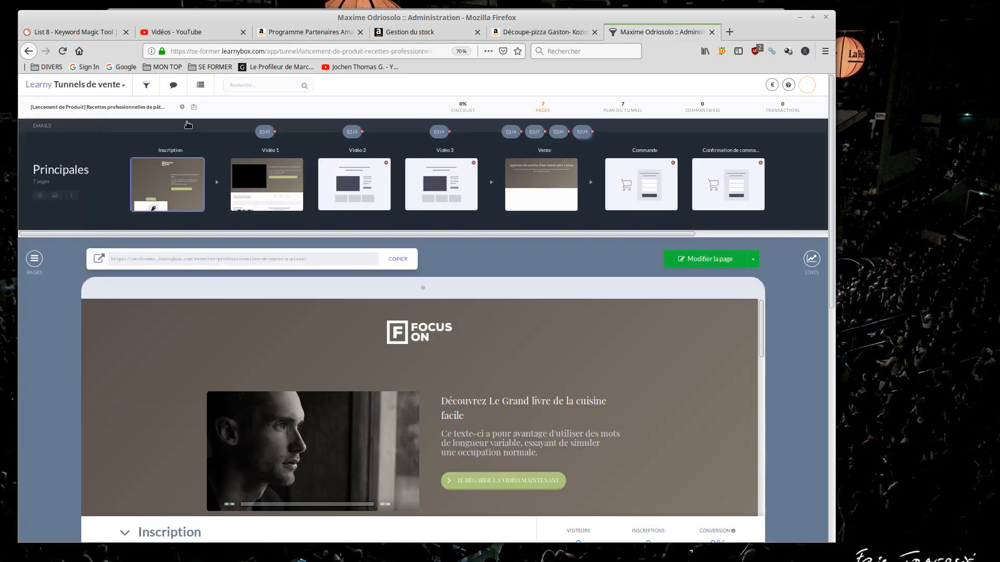
{"action": "left_click", "coordinate": [155, 90]}
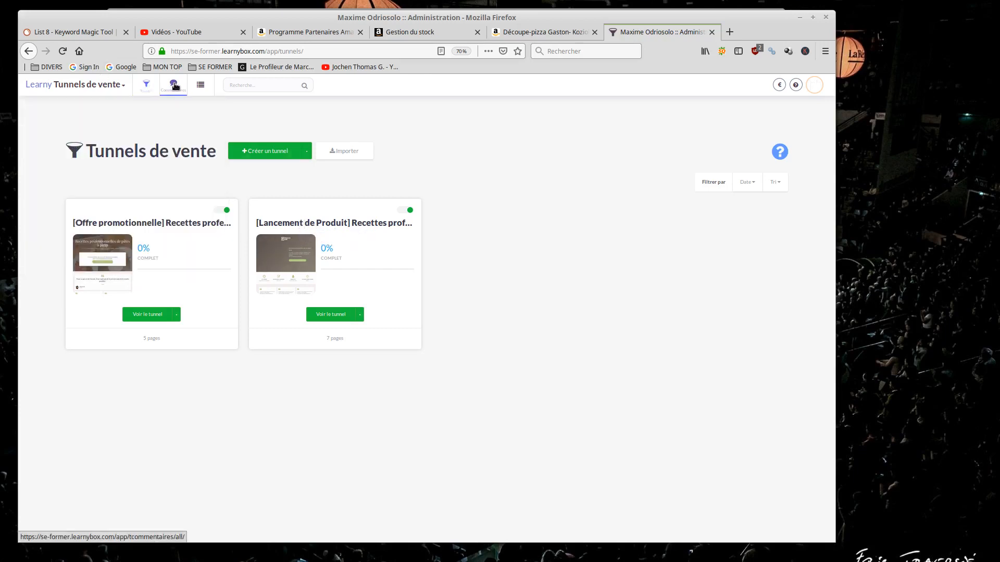
{"action": "mouse_move", "coordinate": [78, 92]}
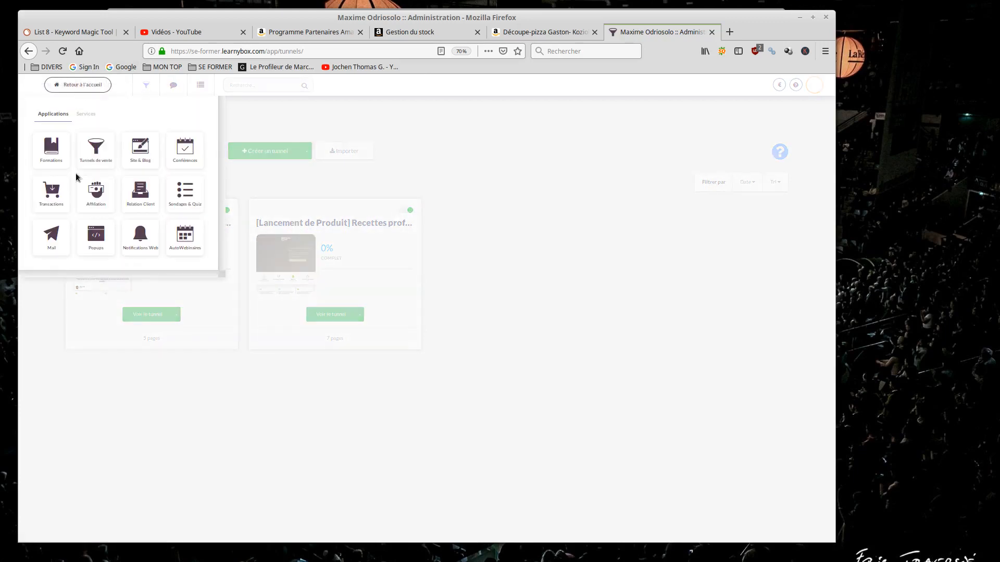